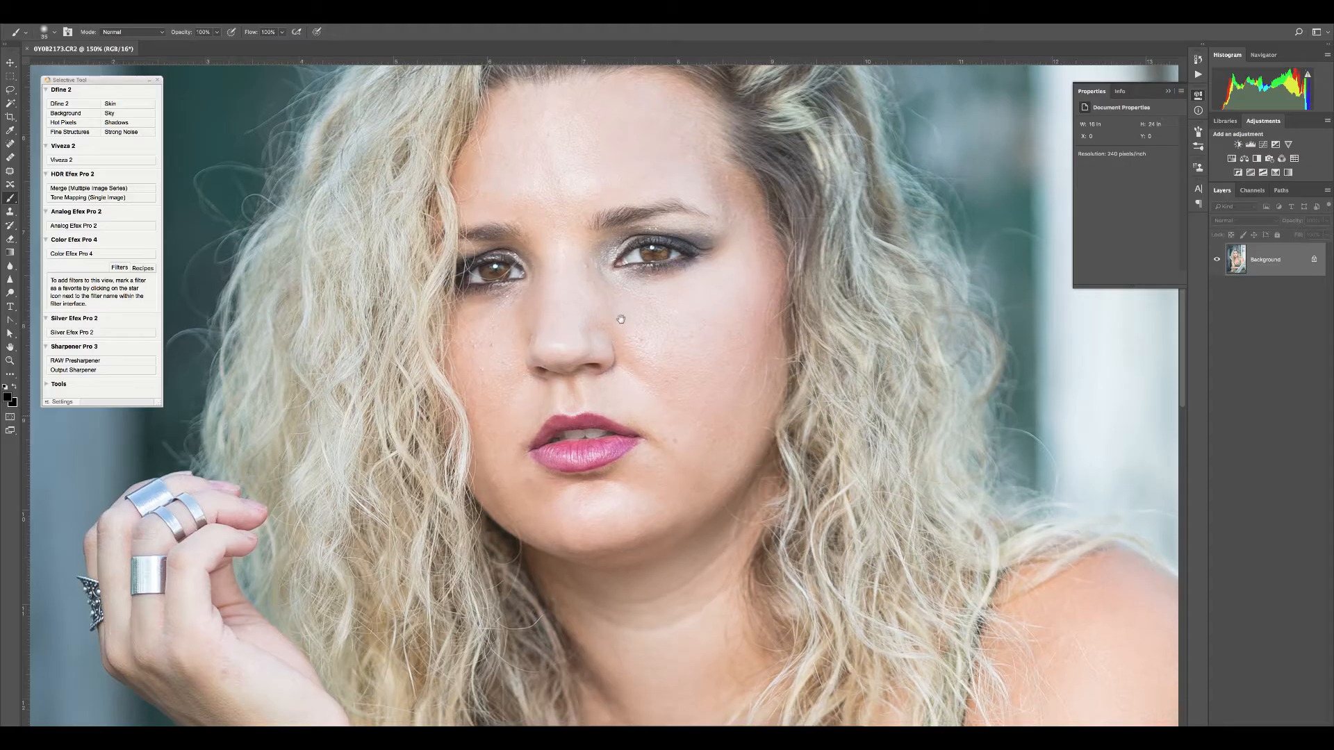
- Inspect the portrait's face, neck, chest and arms for blemishes and uneven skin tones
scroll(656, 431, "down", 5)
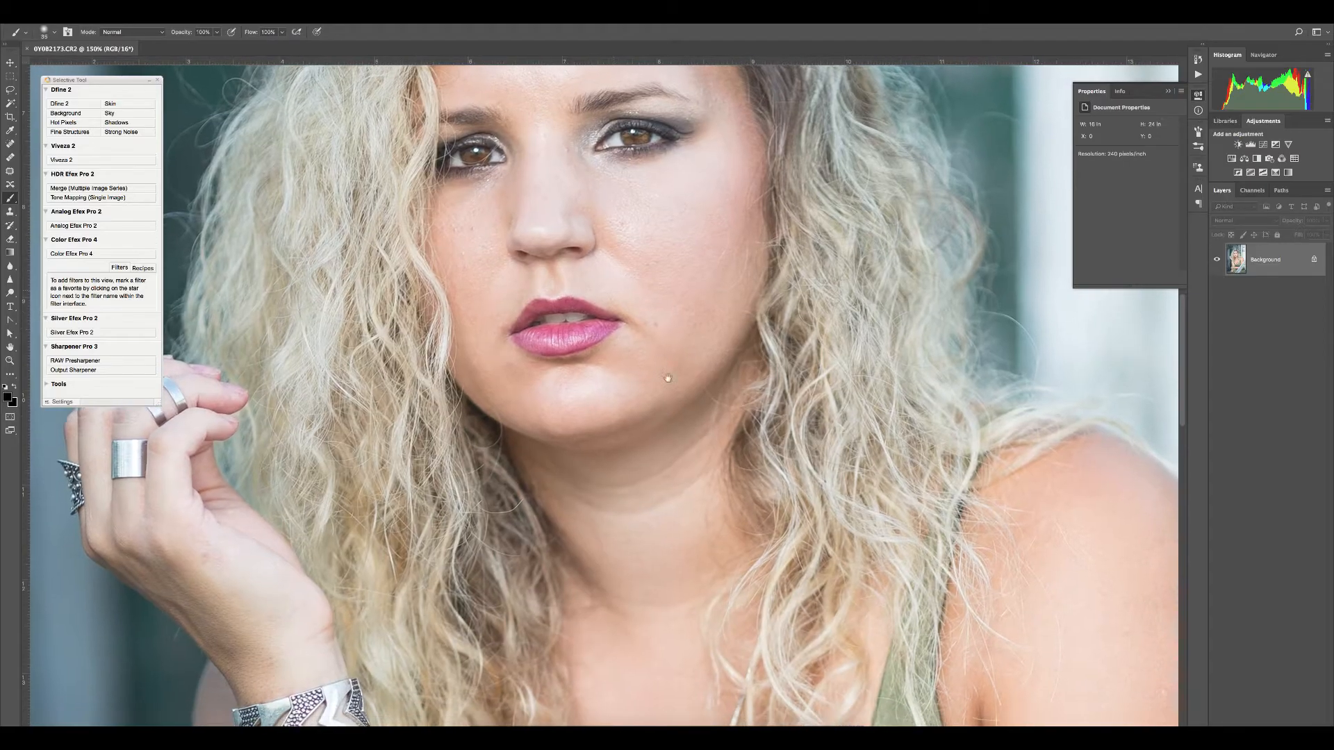
scroll(656, 417, "up", 6)
mouse_move(657, 411)
left_mouse_down()
mouse_move(688, 502)
mouse_move(683, 405)
left_mouse_up()
left_click_drag(701, 450, 671, 369)
left_click_drag(690, 428, 733, 382)
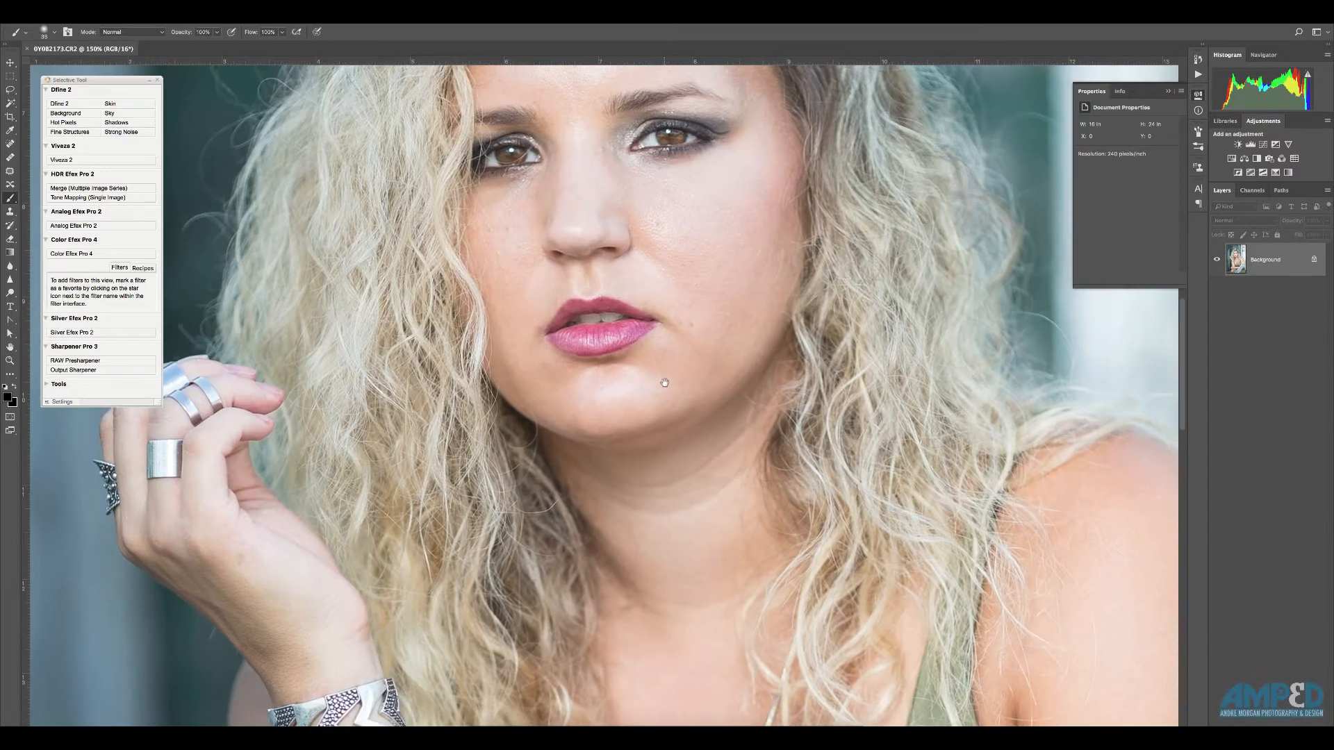
left_click_drag(748, 438, 706, 624)
left_click_drag(788, 455, 796, 452)
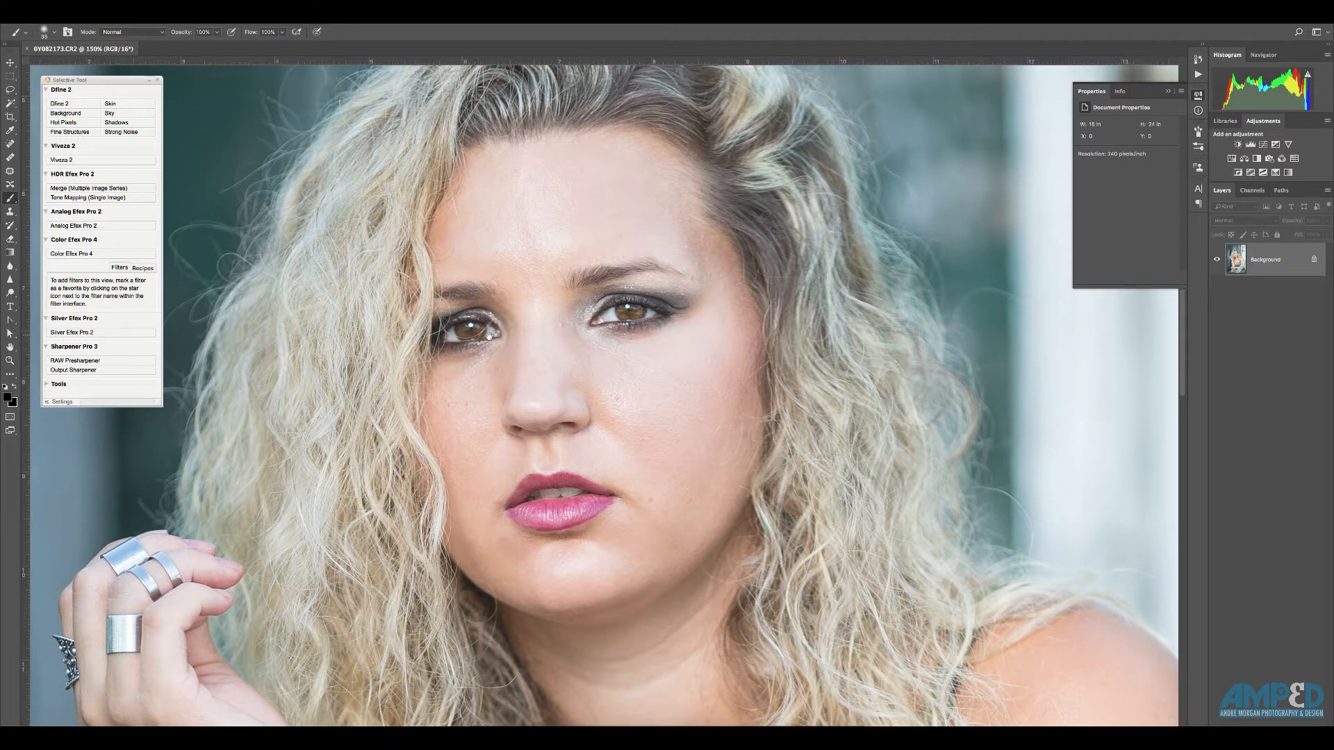
left_click_drag(659, 585, 620, 226)
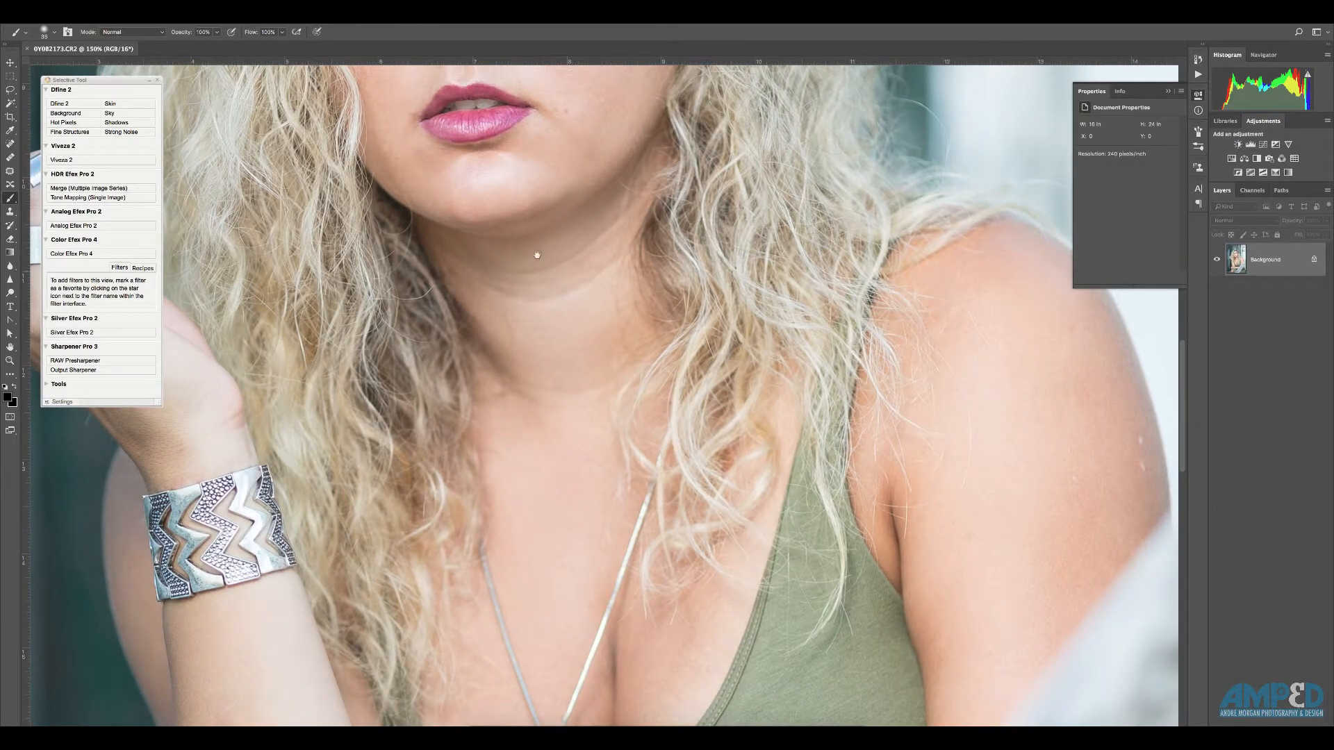
left_click_drag(651, 537, 593, 355)
left_click_drag(622, 455, 766, 337)
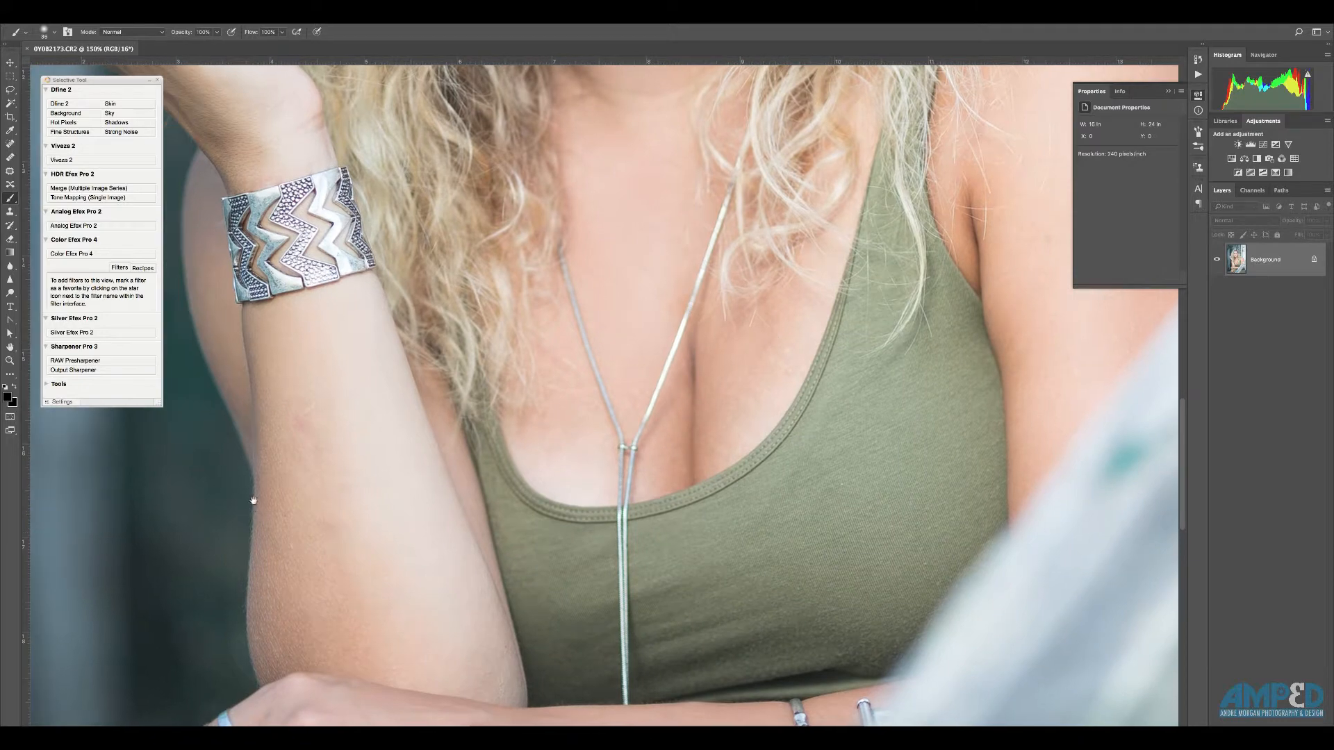
left_click_drag(688, 497, 635, 381)
left_click_drag(755, 566, 604, 613)
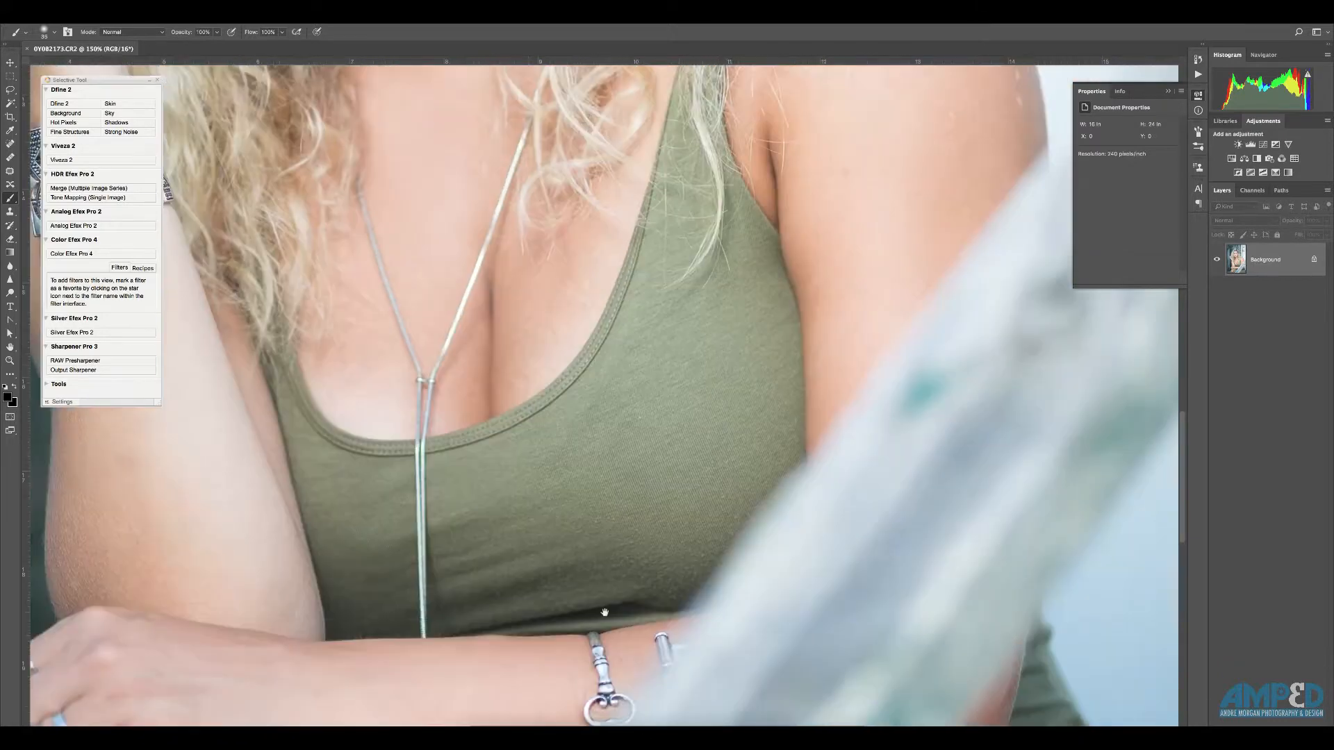
left_click_drag(728, 221, 656, 572)
left_click_drag(683, 356, 849, 520)
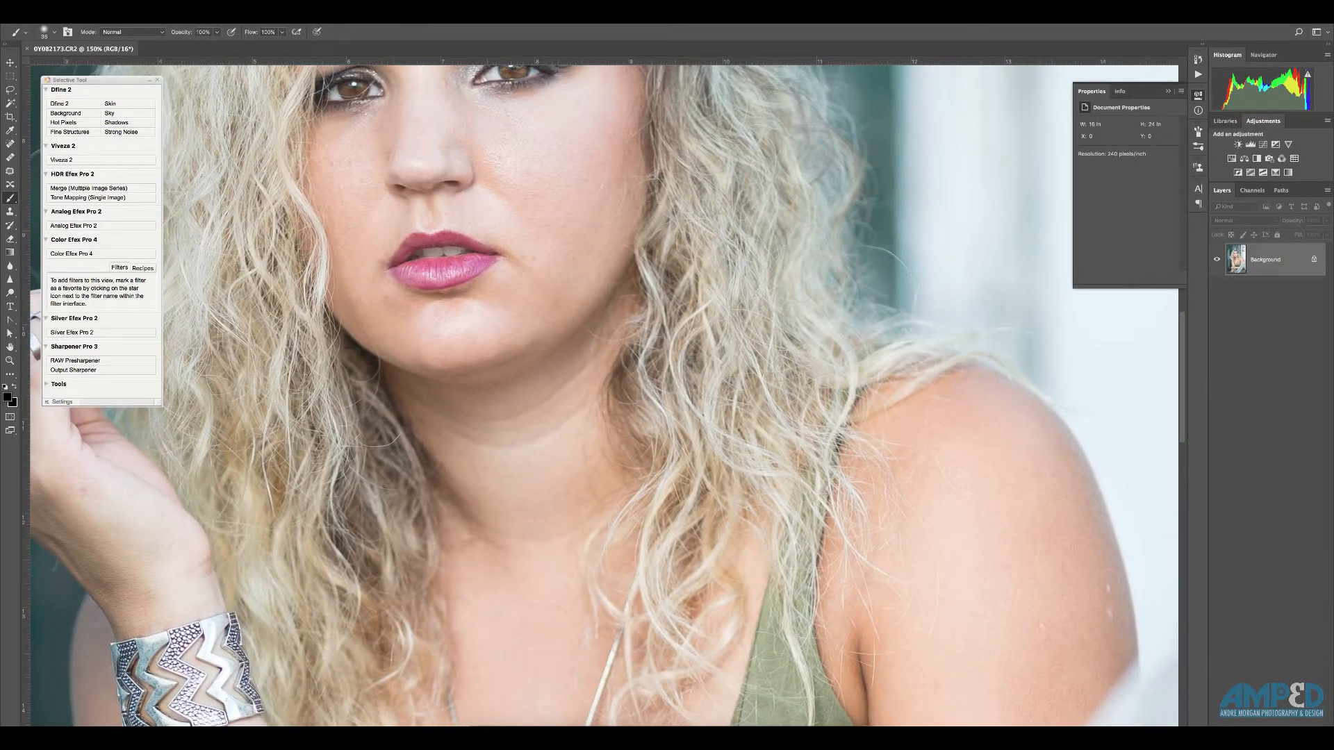
- Add a new empty layer for markings and set the foreground color to bright pink
key("ctrl+shift+alt+n")
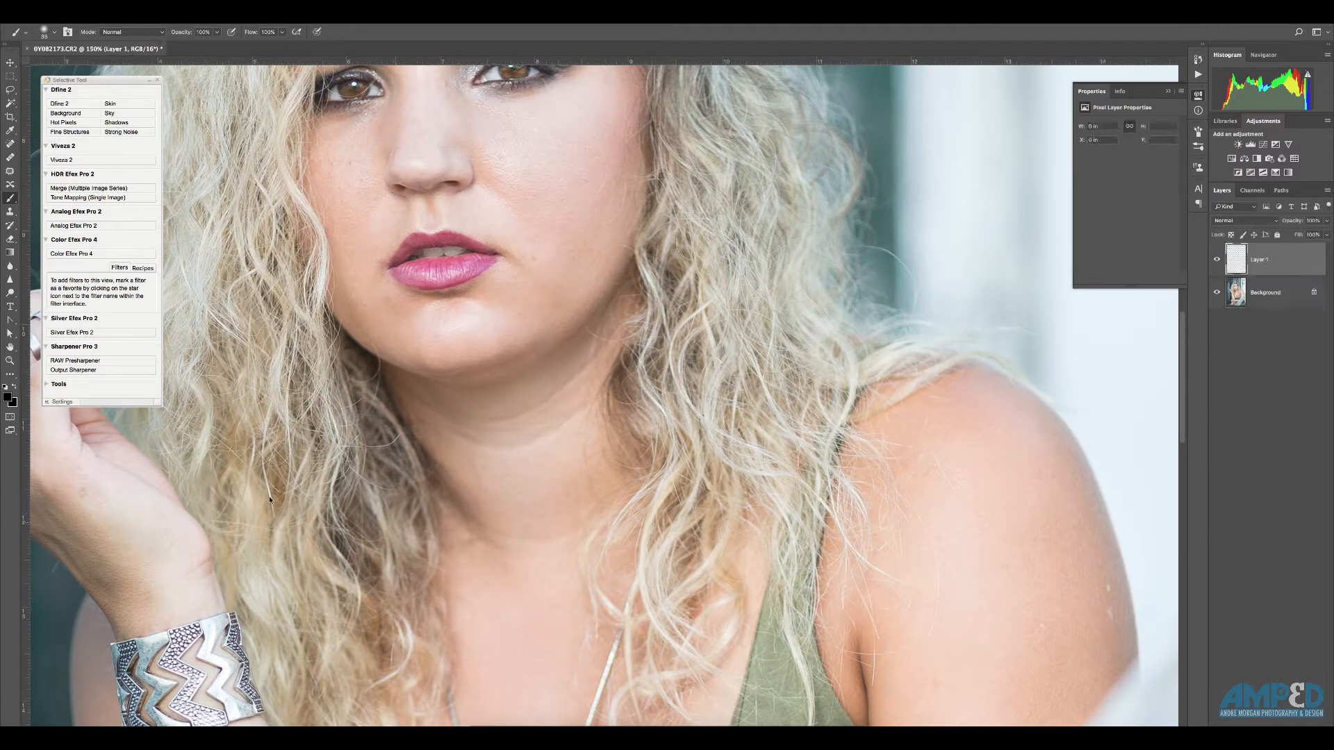
left_click(8, 398)
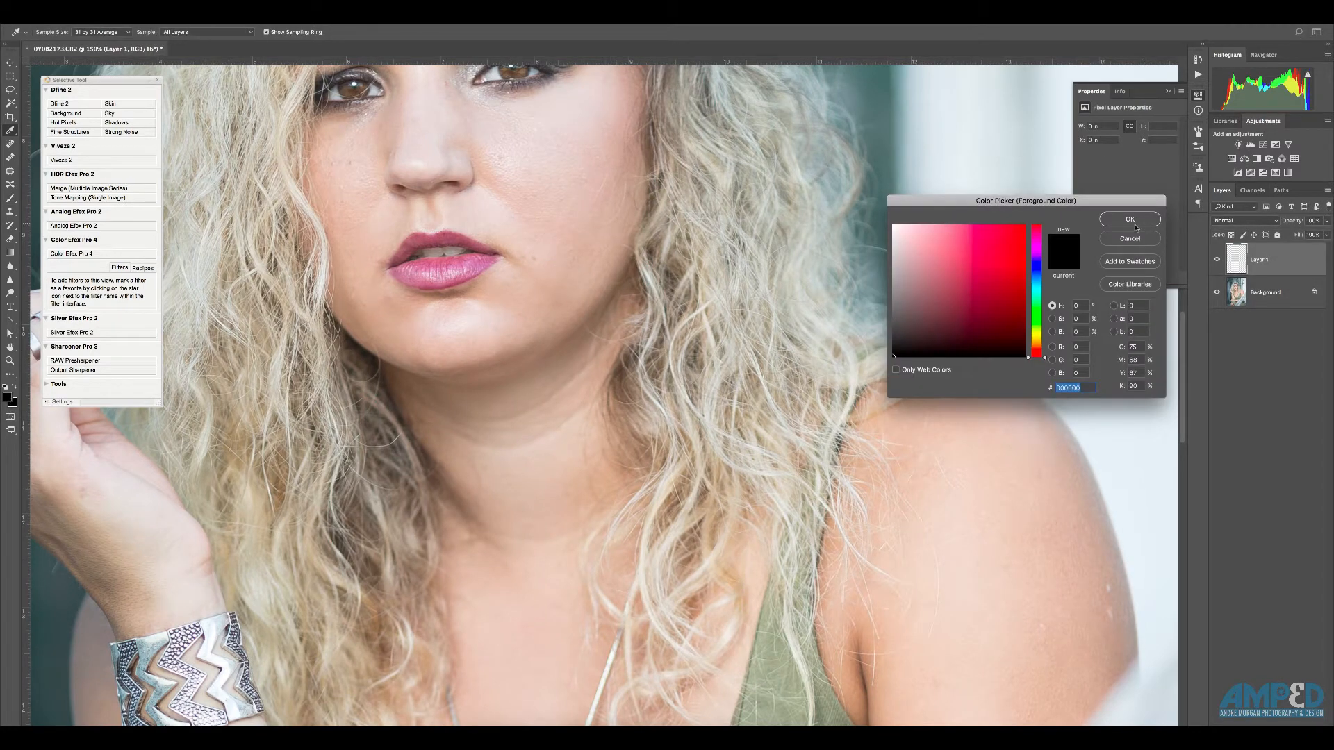
left_click(967, 225)
left_click(1134, 222)
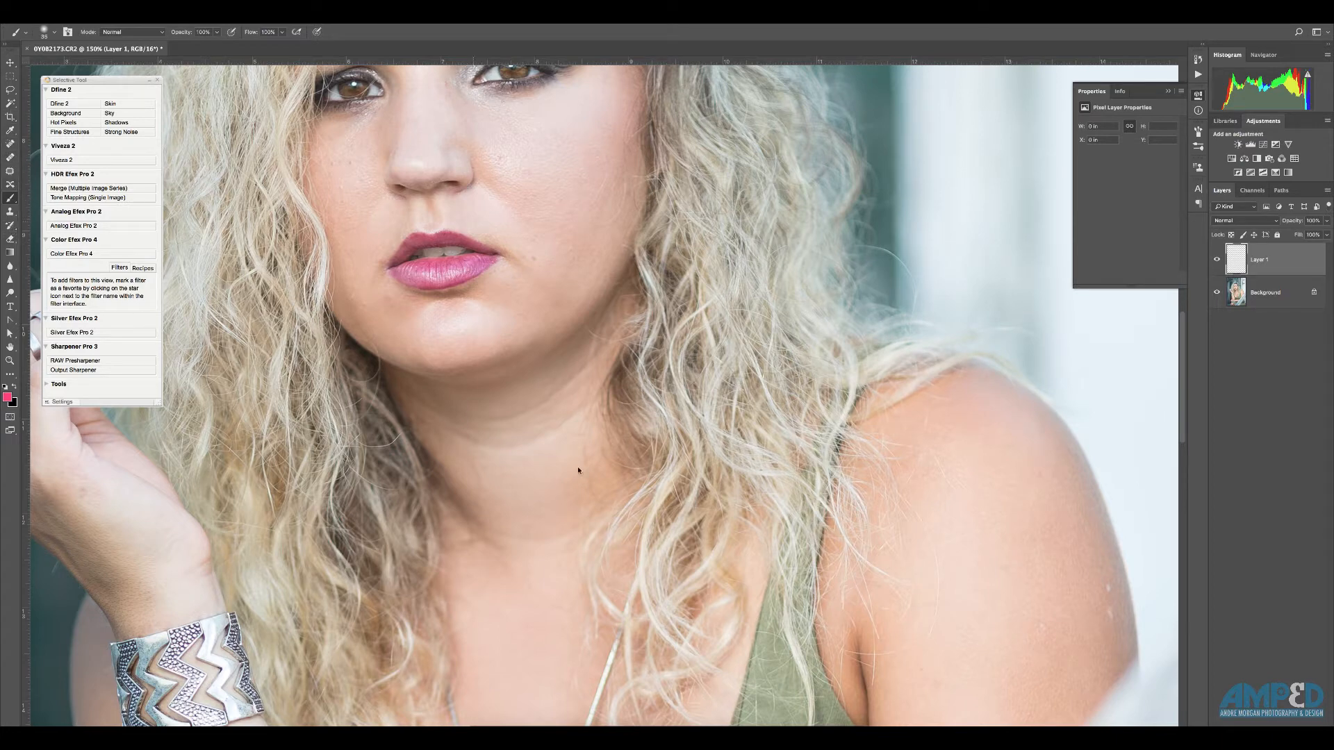
- Circle the blemishes beside the mouth, on the cheek and on the upper arm with a thin pink brush
scroll(590, 443, "up", 2)
left_click_drag(572, 435, 551, 442)
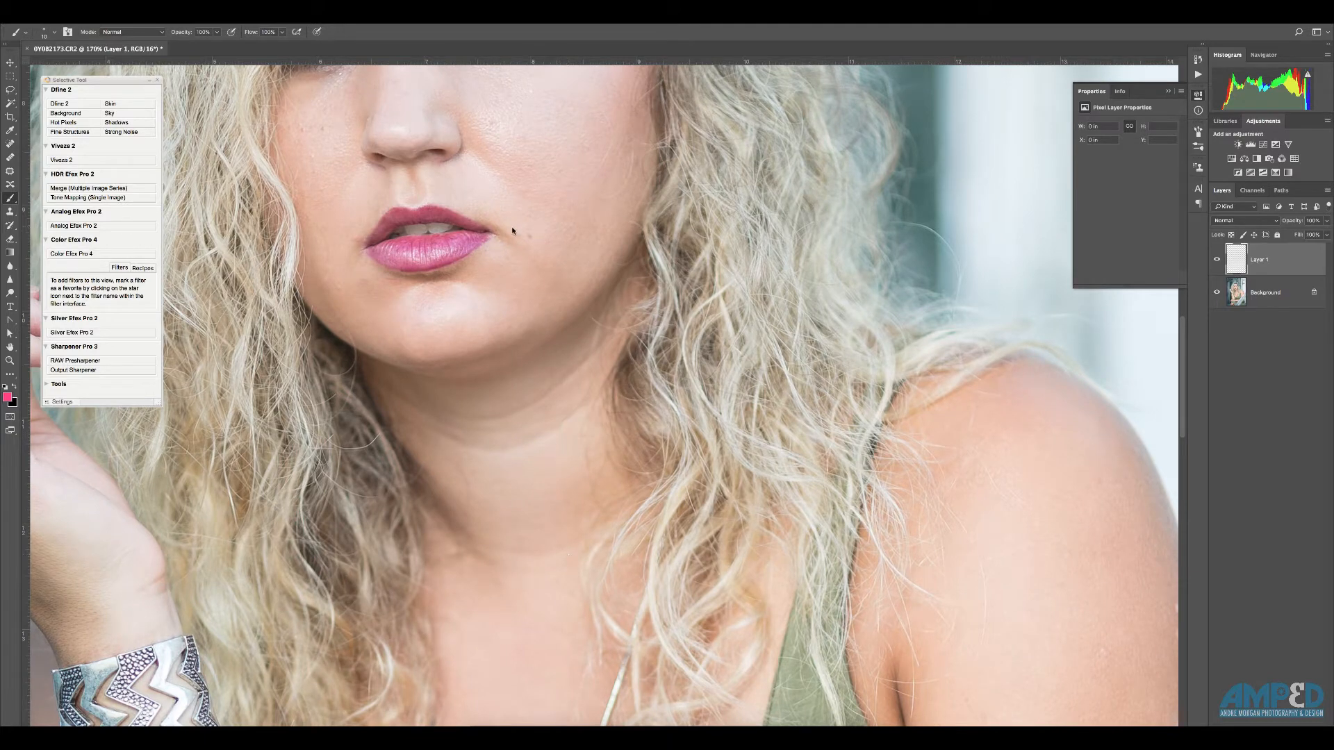
mouse_move(498, 200)
left_mouse_down()
mouse_move(537, 314)
mouse_move(627, 377)
left_mouse_up()
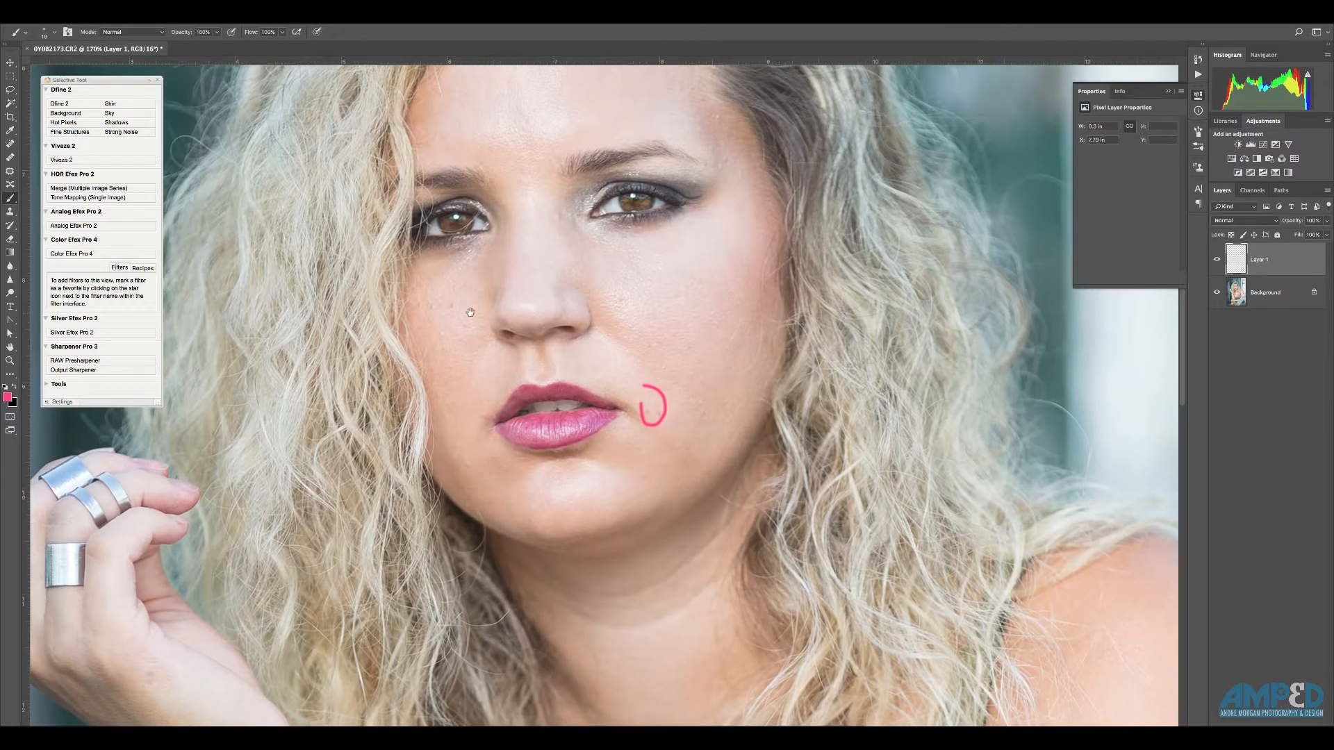
mouse_move(444, 312)
left_mouse_down()
mouse_move(459, 312)
mouse_move(412, 300)
mouse_move(453, 301)
left_mouse_up()
left_click_drag(724, 492, 536, 208)
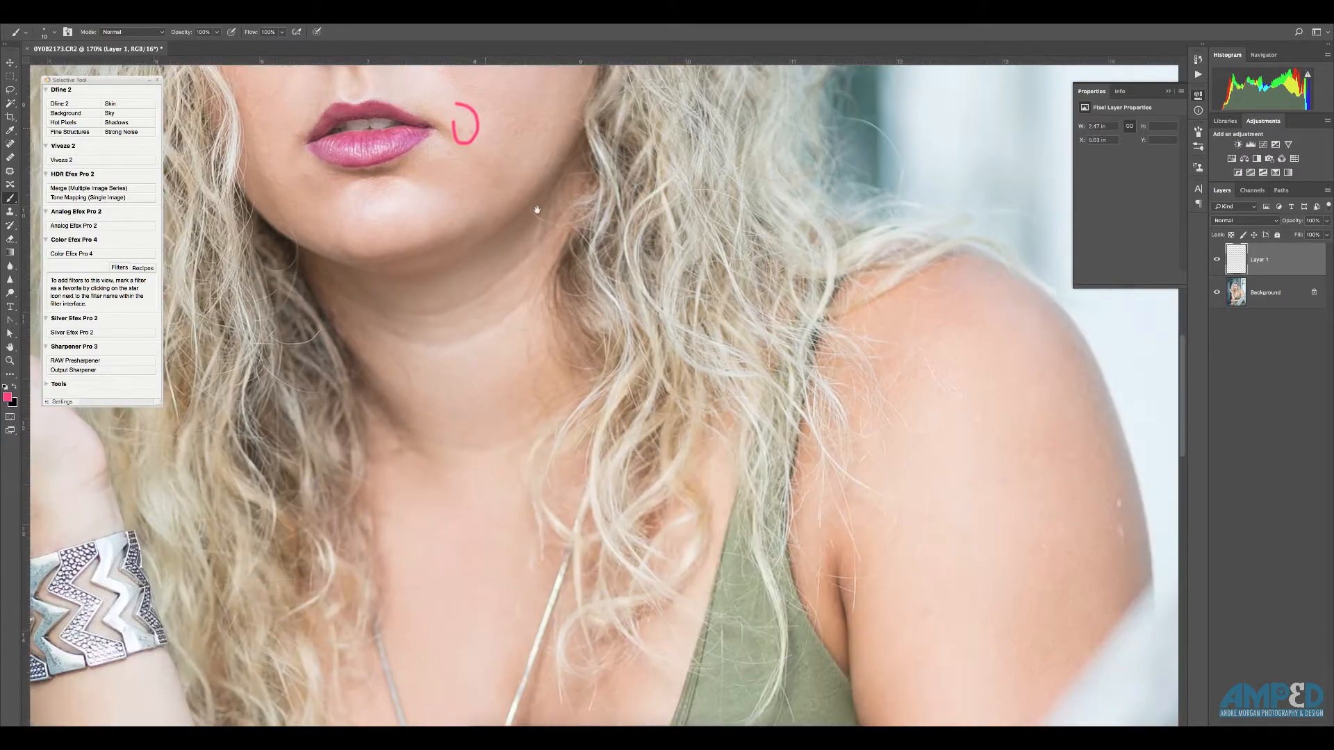
mouse_move(845, 502)
left_mouse_down()
mouse_move(584, 280)
mouse_move(527, 269)
left_mouse_up()
mouse_move(739, 297)
left_mouse_down()
mouse_move(808, 303)
mouse_move(803, 260)
mouse_move(785, 314)
left_mouse_up()
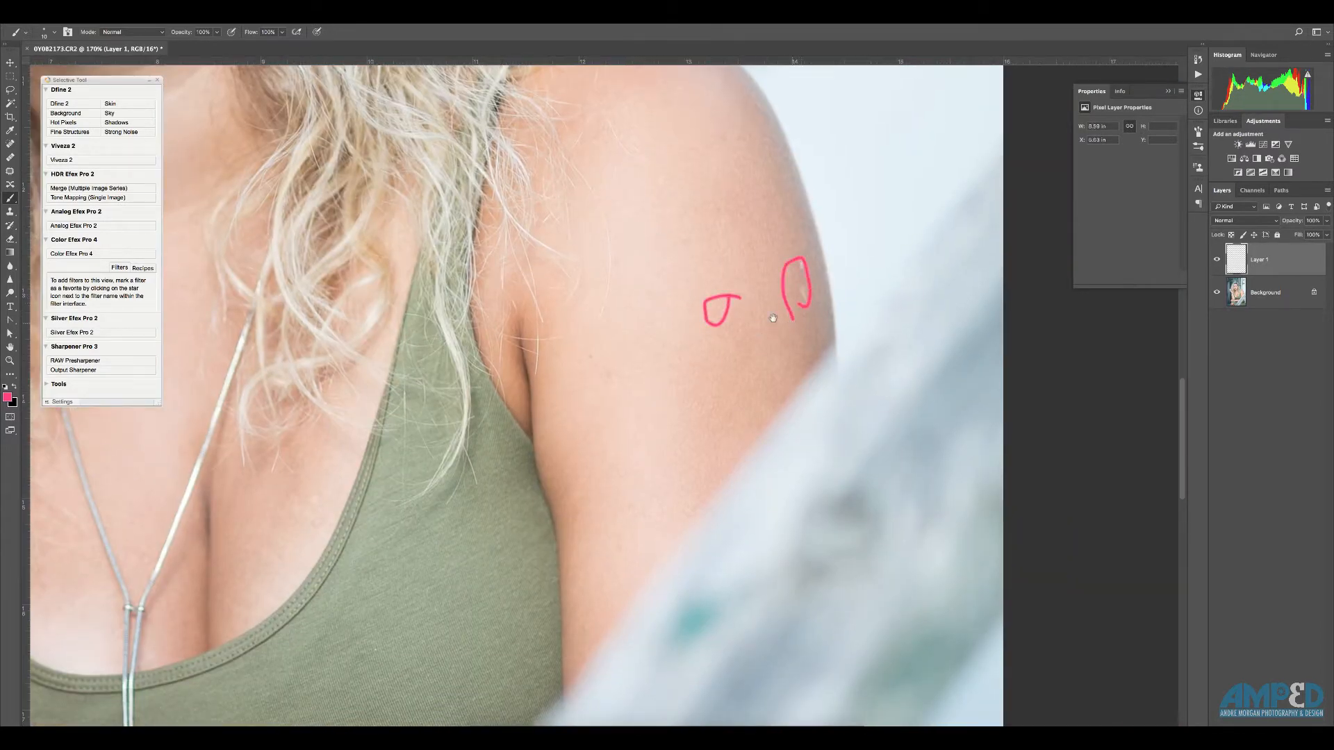
- Circle the two discolored spots on the raised forearm and the mark on the hand in pink
left_click_drag(651, 355, 1132, 181)
left_click_drag(693, 394, 947, 298)
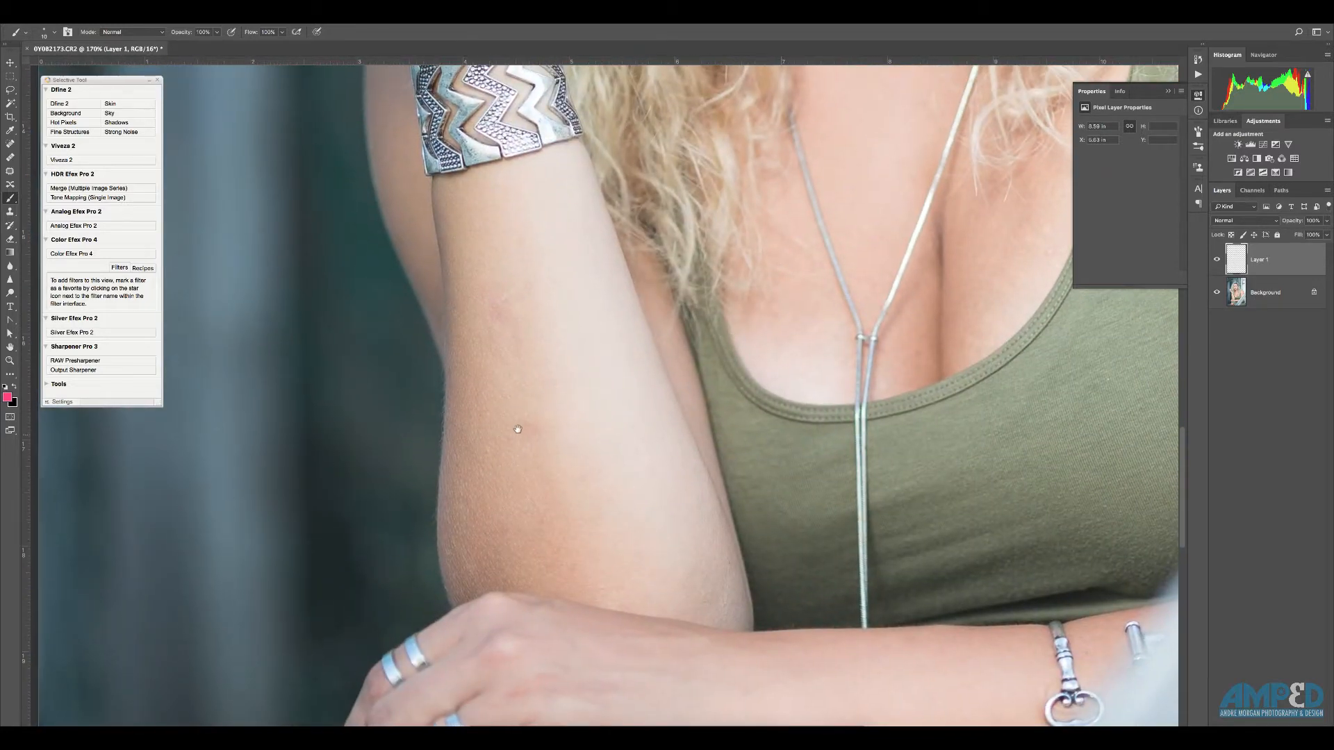
mouse_move(517, 410)
left_mouse_down()
mouse_move(520, 448)
mouse_move(529, 401)
mouse_move(517, 381)
left_mouse_up()
mouse_move(497, 349)
left_mouse_down()
mouse_move(558, 343)
mouse_move(509, 282)
mouse_move(494, 356)
left_mouse_up()
scroll(586, 420, "down", 5)
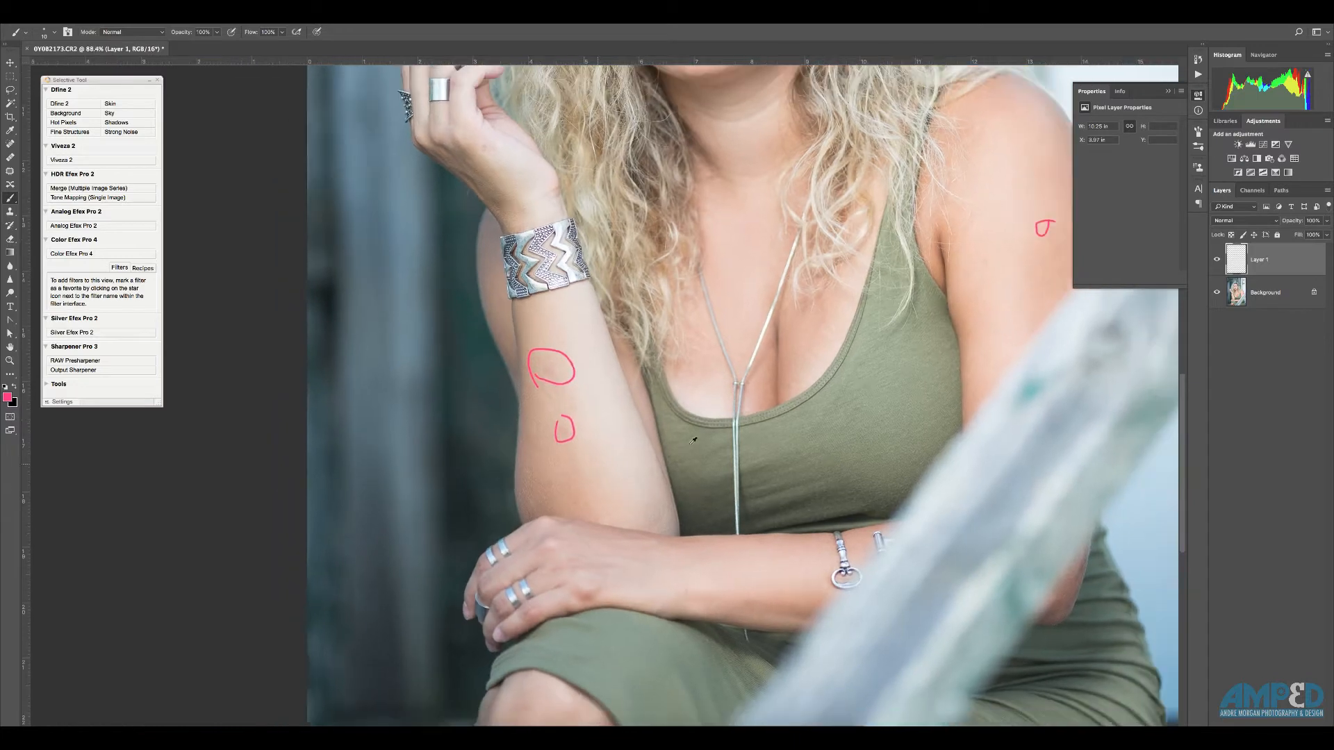
left_click_drag(765, 444, 689, 542)
mouse_move(730, 411)
left_mouse_down()
mouse_move(701, 541)
mouse_move(716, 603)
left_mouse_up()
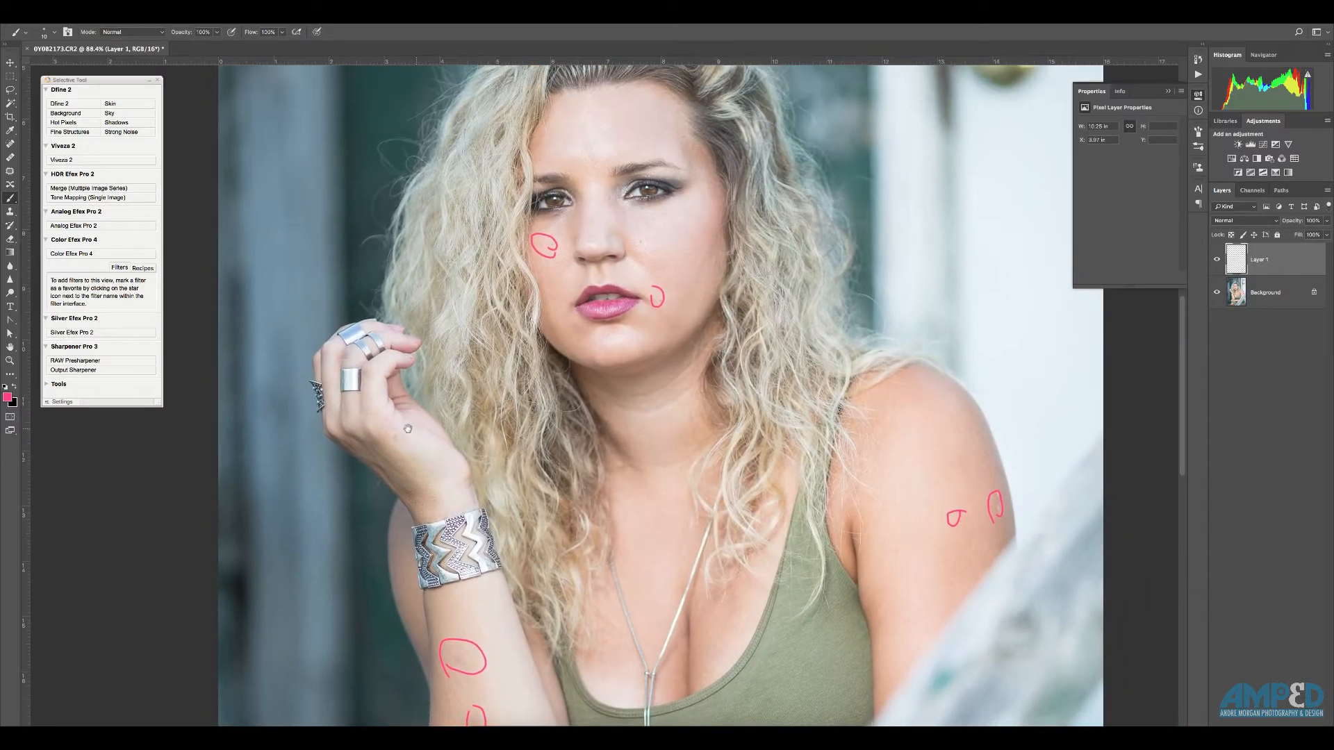
mouse_move(398, 429)
left_mouse_down()
mouse_move(387, 444)
mouse_move(393, 427)
left_mouse_up()
left_click_drag(661, 416, 644, 435)
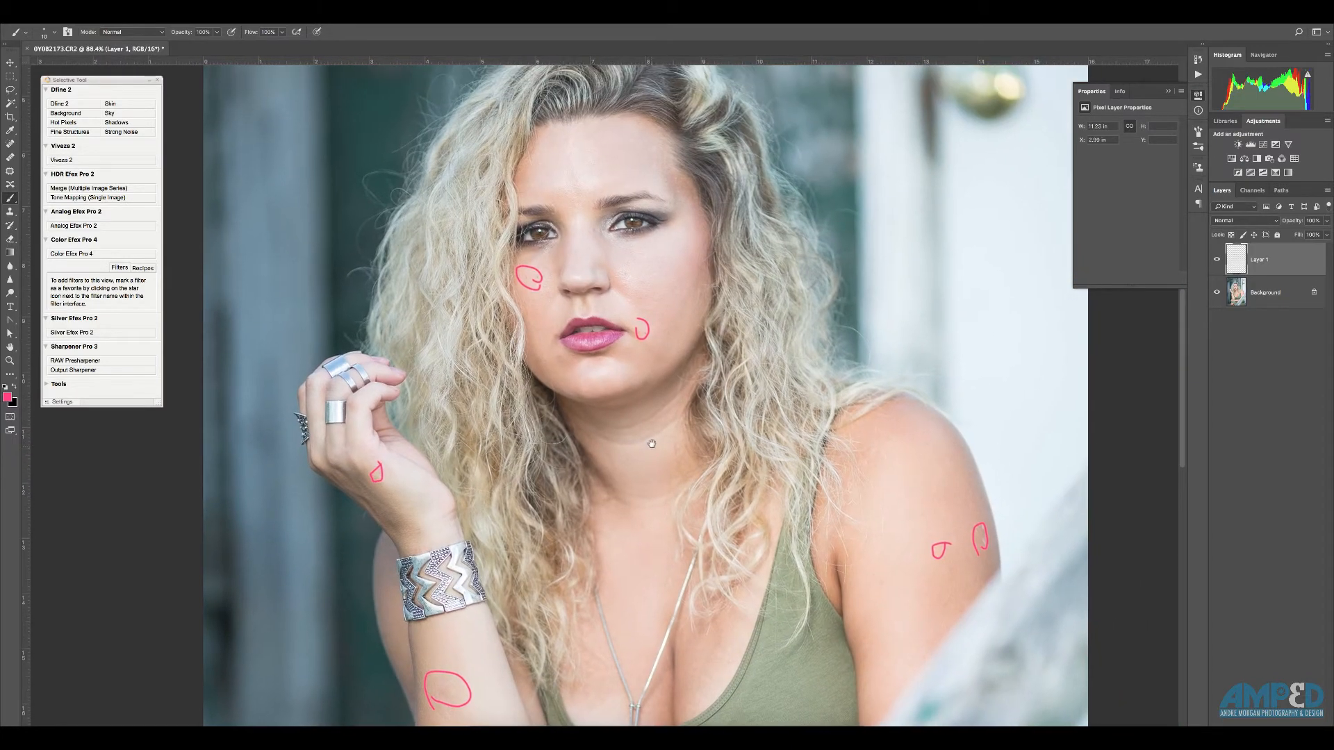
- Outline the shadowed area of the neck and mark the edge below the lower lip in pink
scroll(625, 414, "up", 3)
mouse_move(541, 397)
left_mouse_down()
mouse_move(590, 463)
mouse_move(650, 485)
mouse_move(763, 409)
mouse_move(661, 369)
left_mouse_up()
left_click_drag(716, 515, 728, 516)
mouse_move(609, 301)
left_mouse_down()
mouse_move(547, 291)
mouse_move(591, 285)
mouse_move(608, 299)
mouse_move(655, 447)
left_mouse_up()
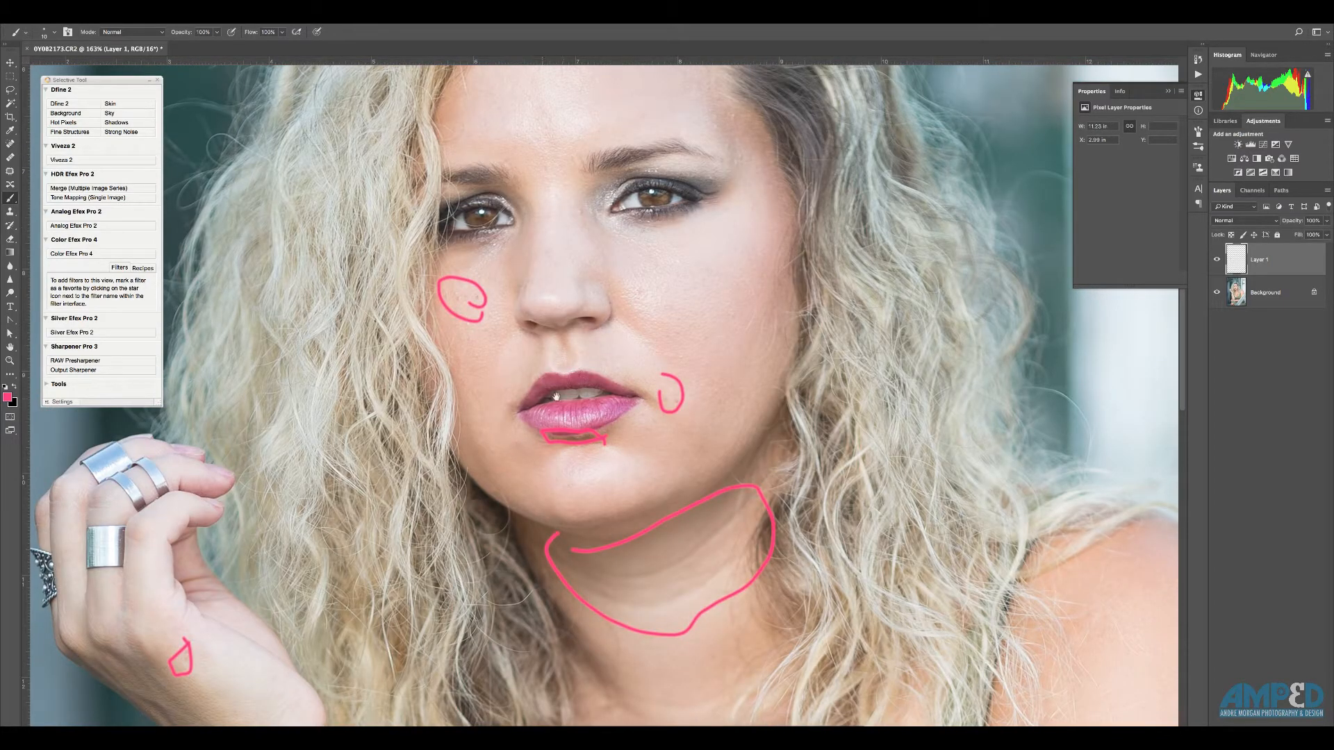
- Outline the inner upper arm below the armpit, beside the green top, in pink
scroll(614, 424, "down", 10)
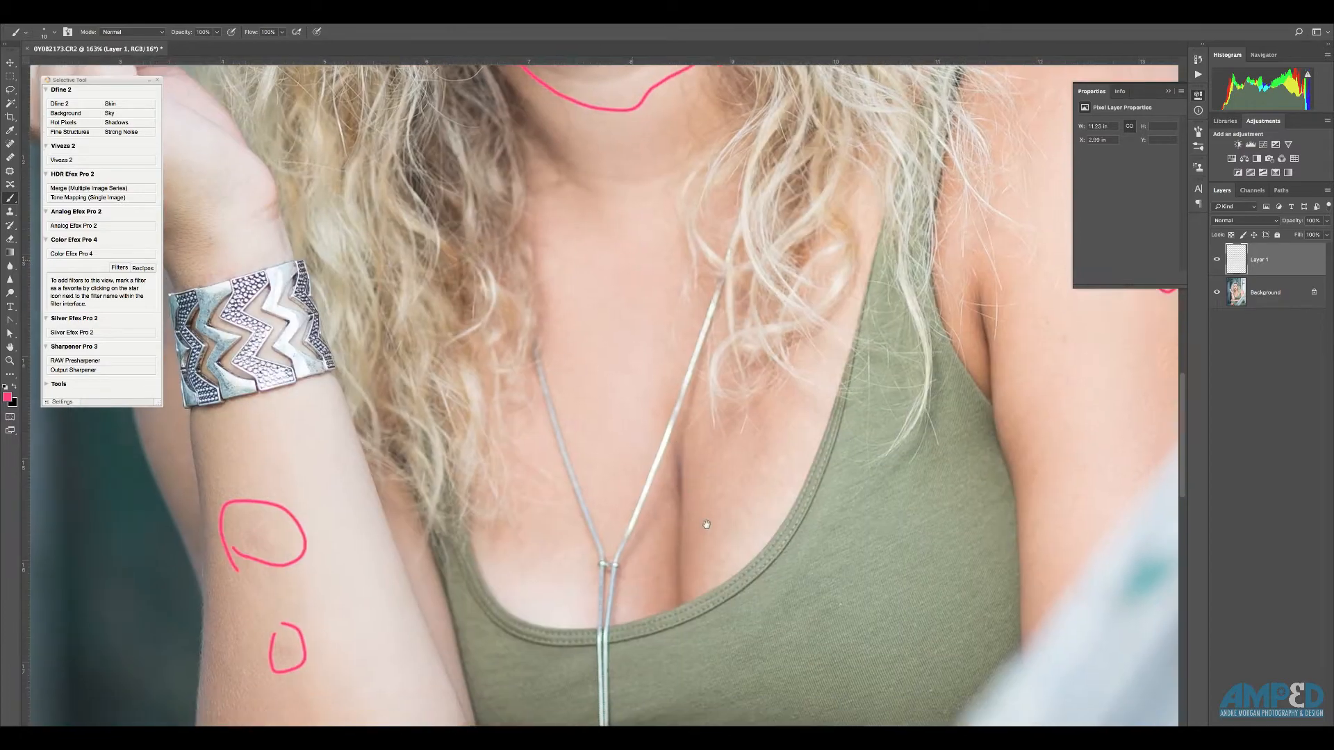
scroll(718, 503, "down", 2)
scroll(737, 459, "down", 6)
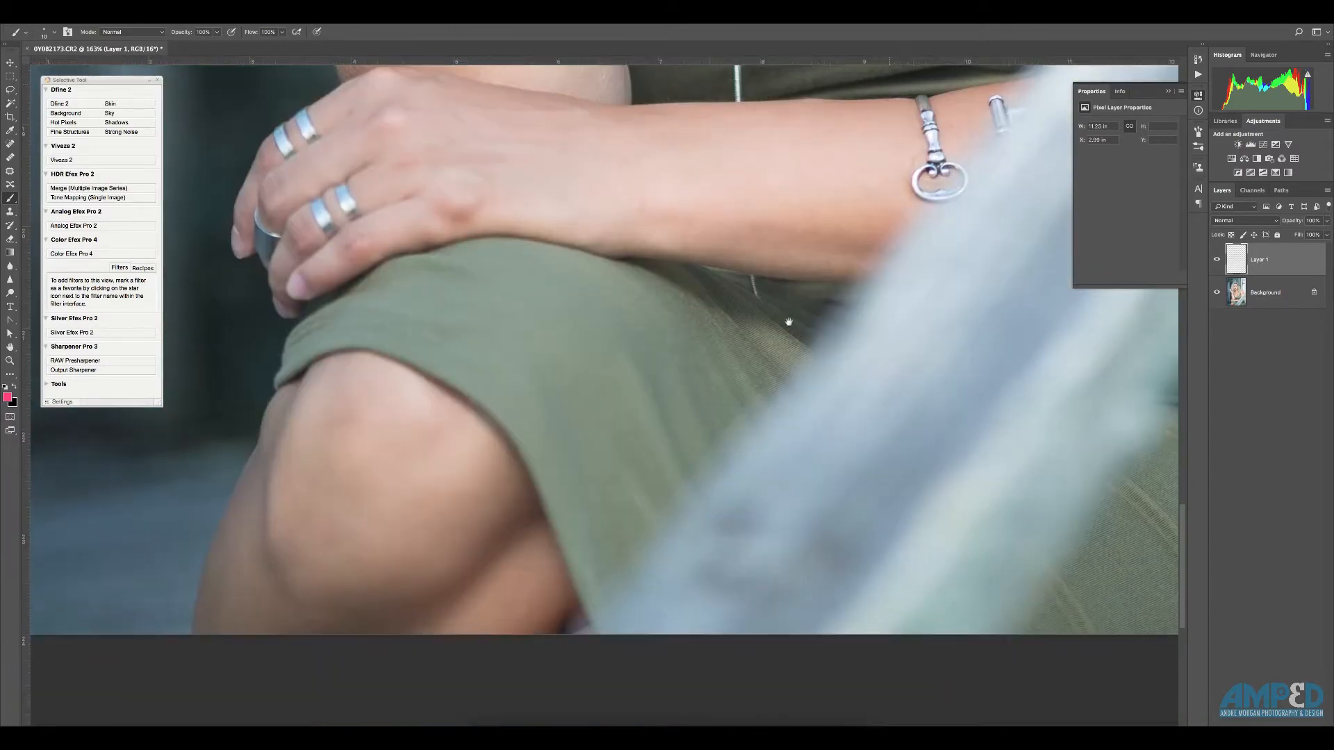
scroll(754, 431, "up", 3)
scroll(735, 420, "up", 12)
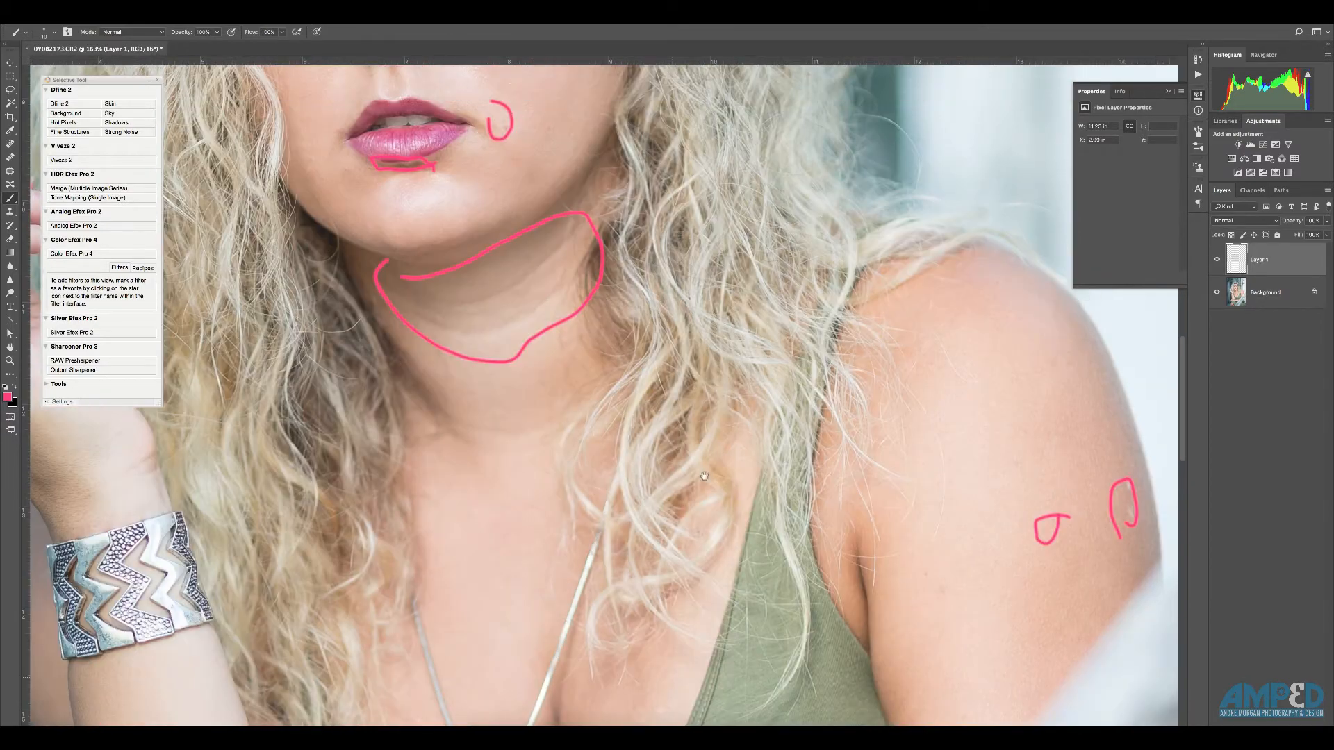
scroll(789, 338, "down", 3)
scroll(789, 338, "down", 4)
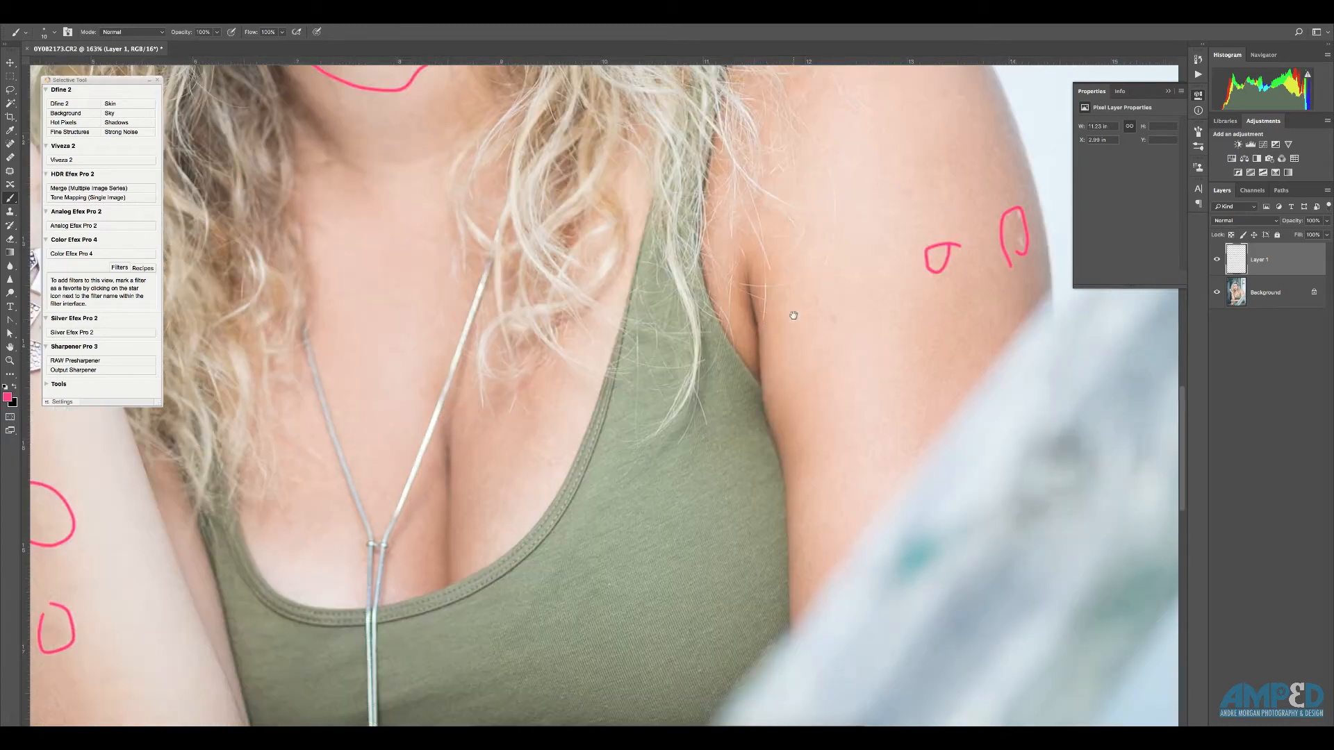
mouse_move(769, 301)
left_mouse_down()
mouse_move(719, 435)
mouse_move(834, 402)
mouse_move(792, 314)
left_mouse_up()
- Review the marked problem areas across the face, neck, arms and hand
scroll(735, 411, "up", 15)
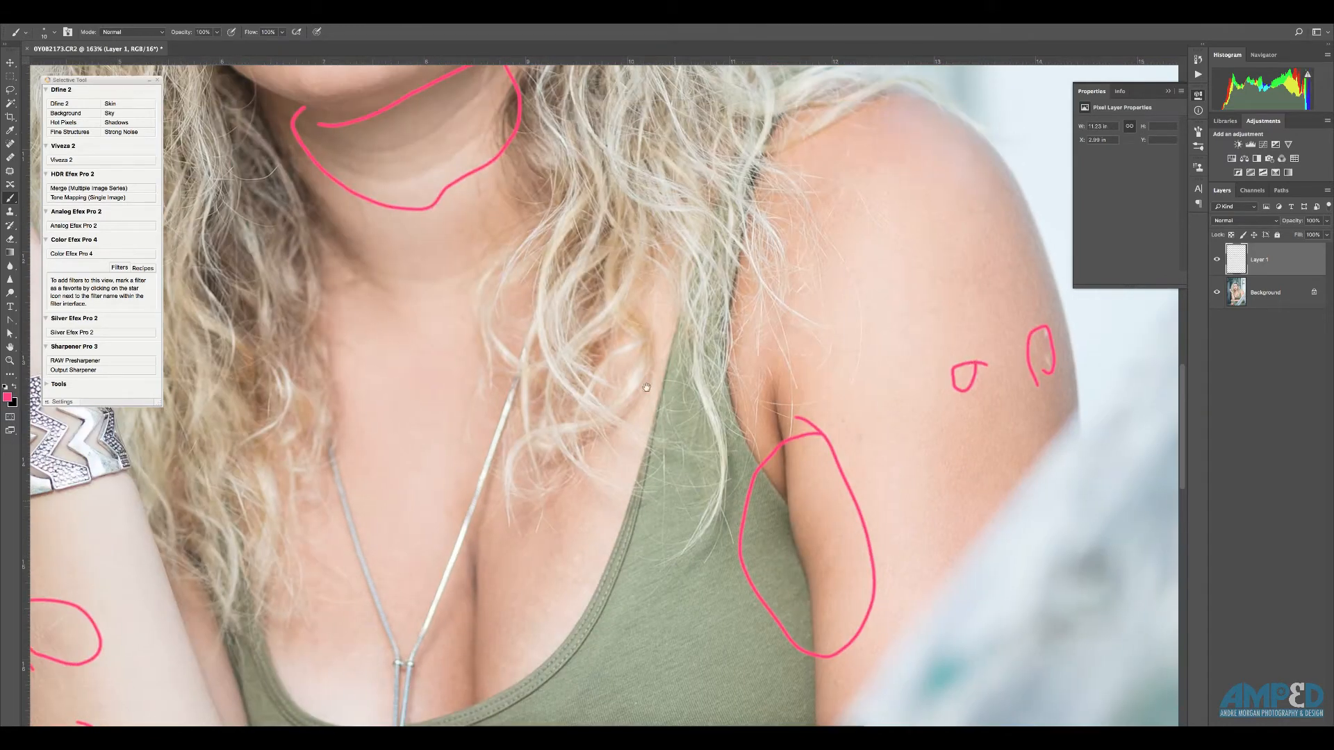
scroll(682, 258, "down", 9)
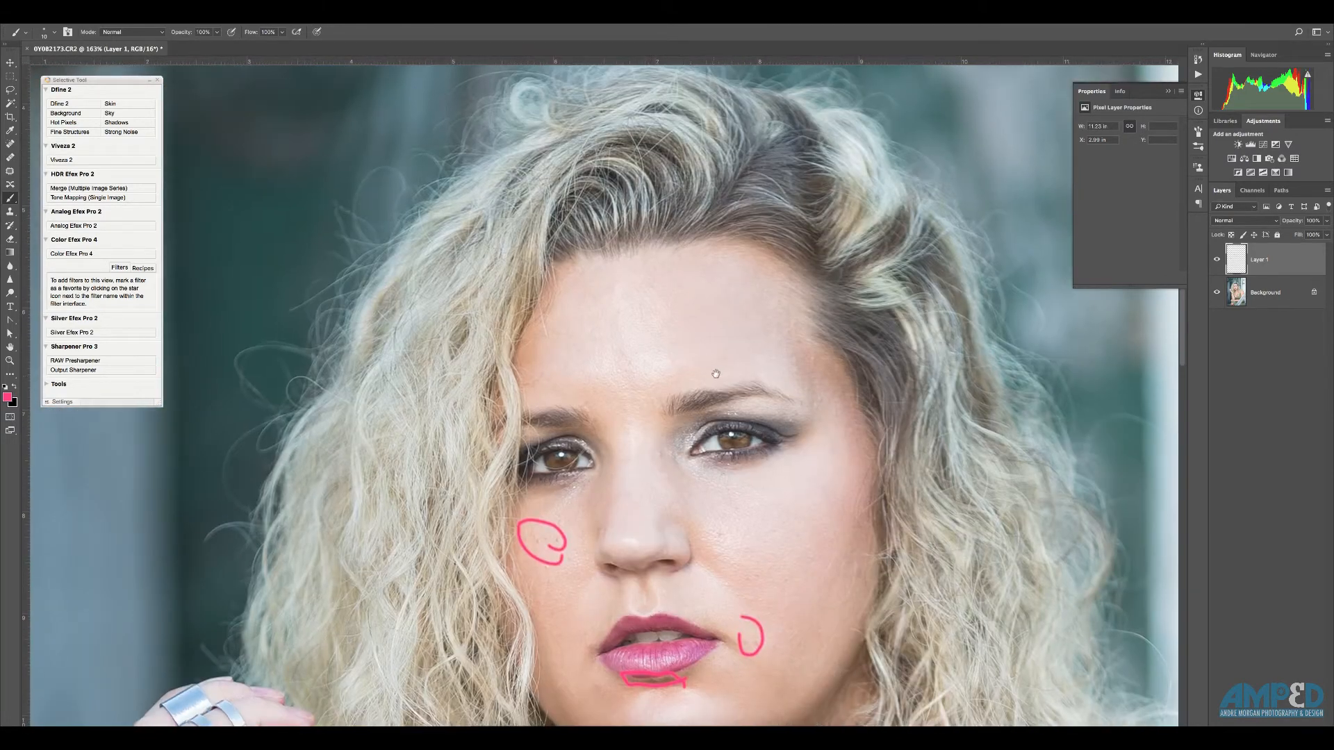
scroll(665, 314, "down", 10)
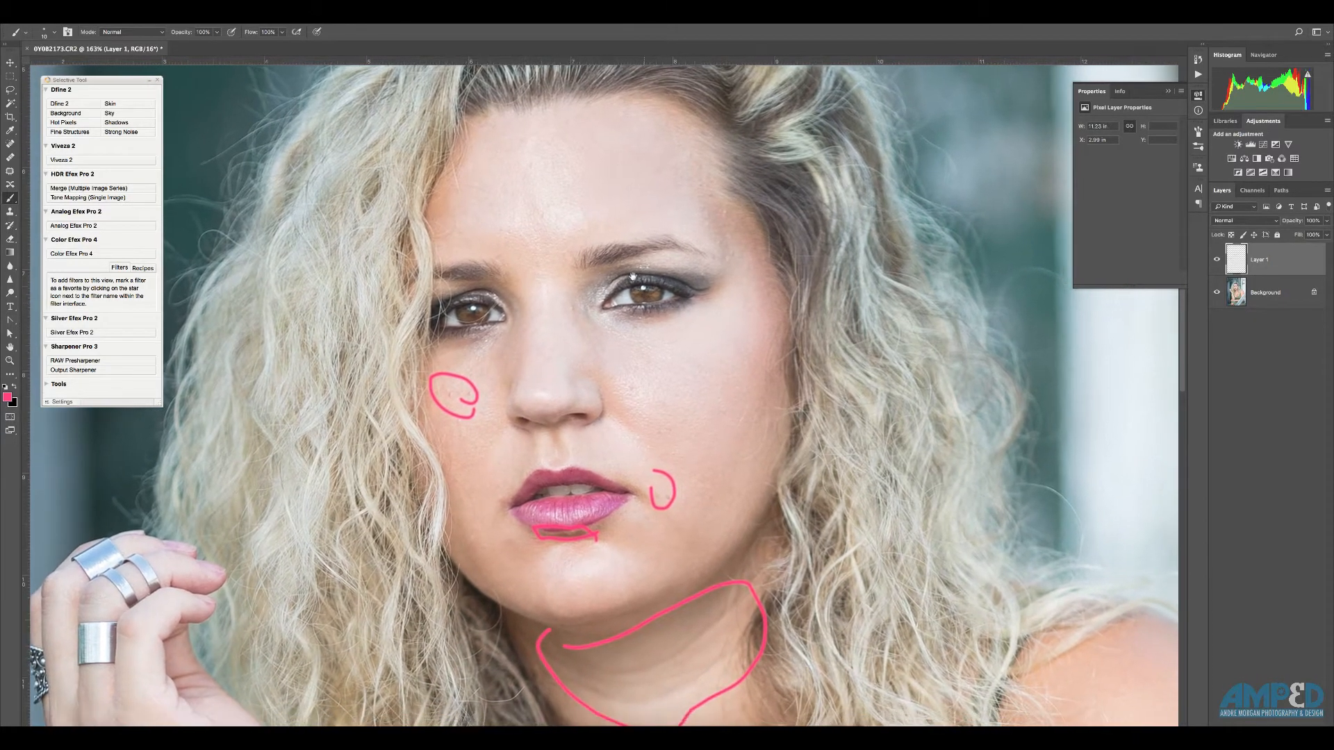
scroll(664, 313, "right", 9)
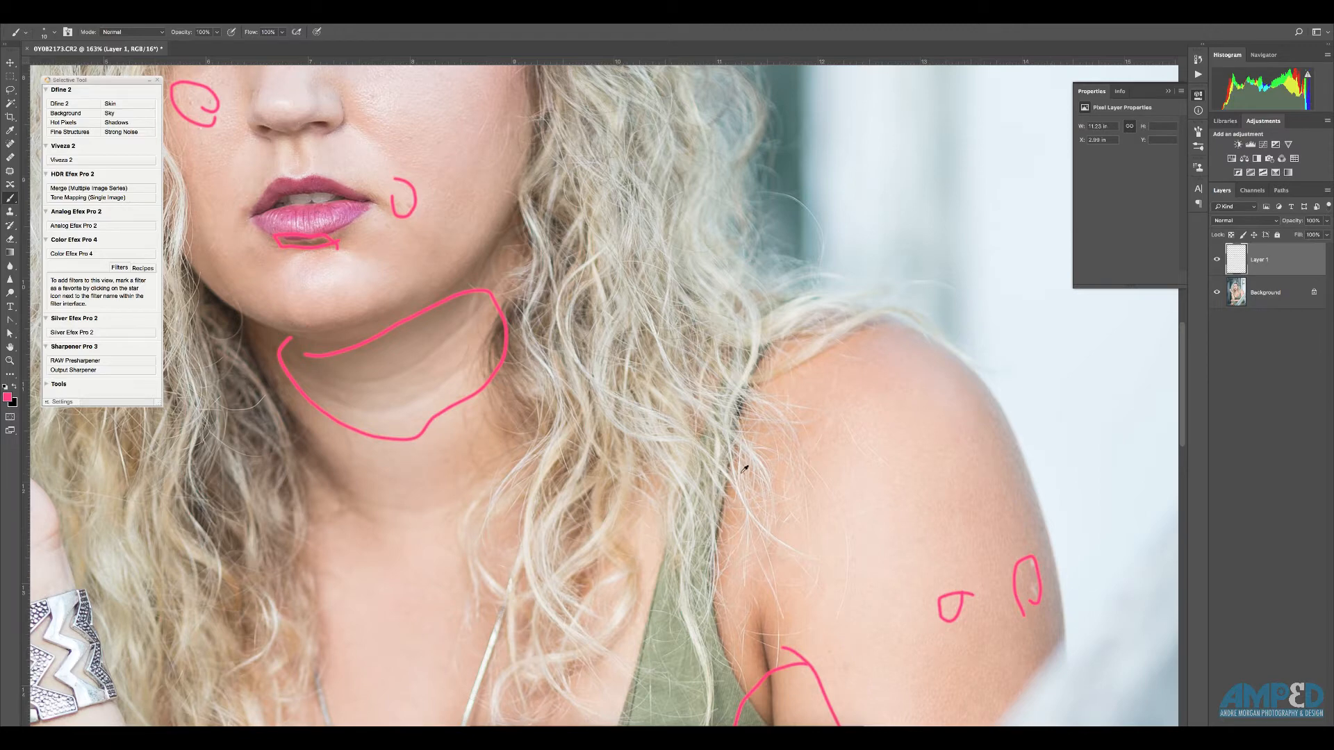
scroll(744, 470, "down", 5)
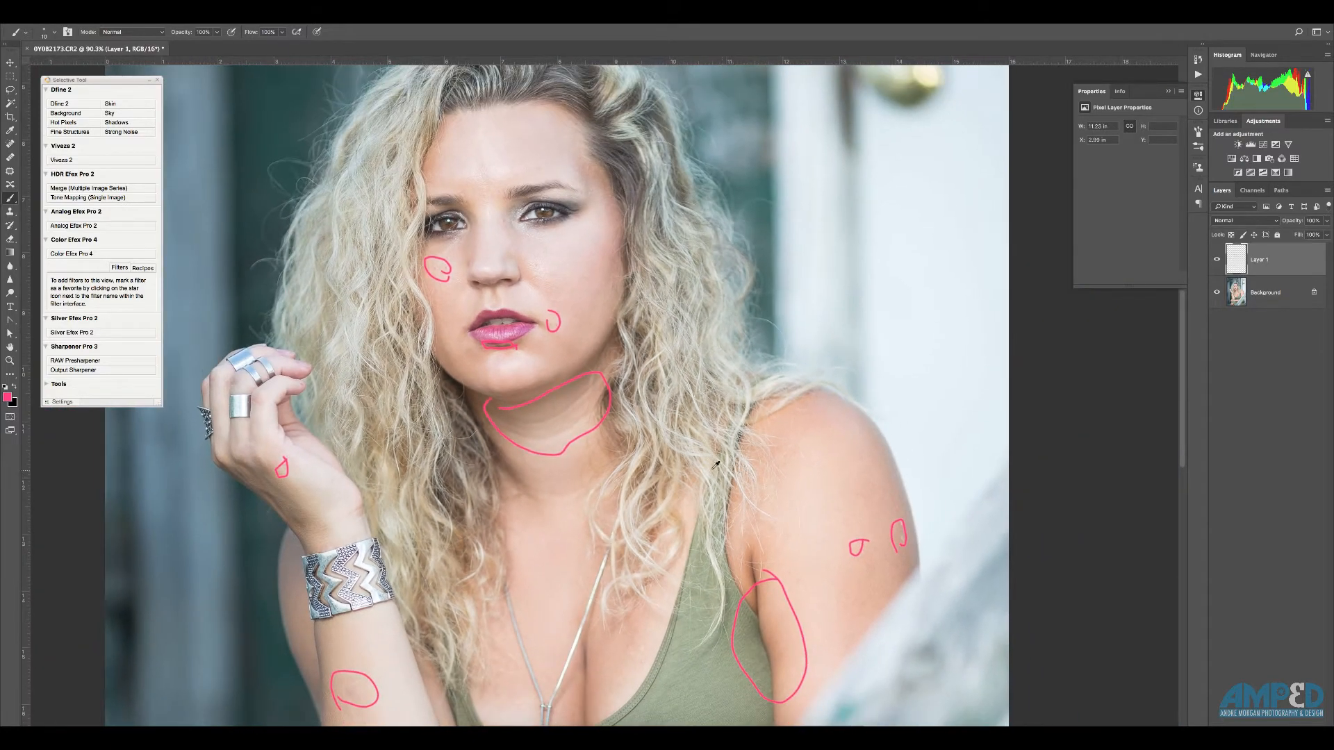
left_click_drag(601, 531, 698, 599)
left_click_drag(713, 486, 716, 403)
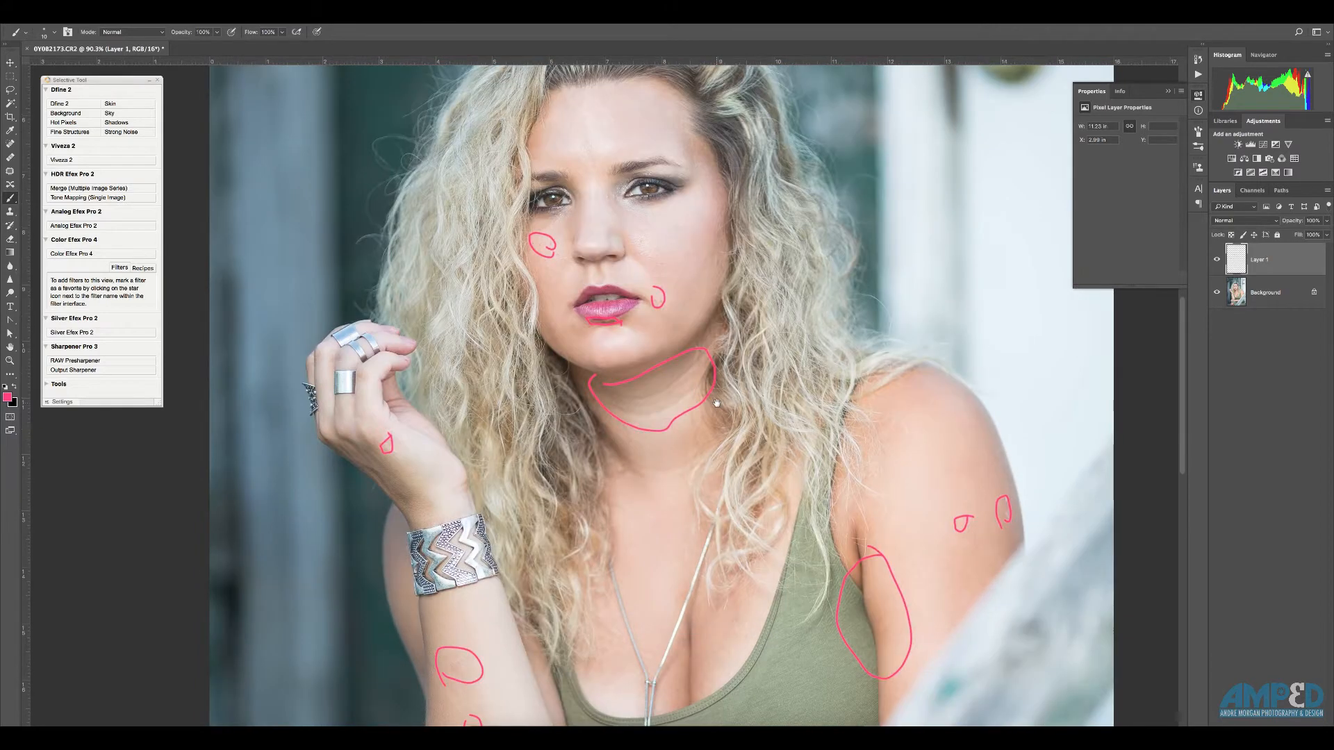
left_click_drag(688, 509, 689, 380)
left_click_drag(757, 323, 734, 393)
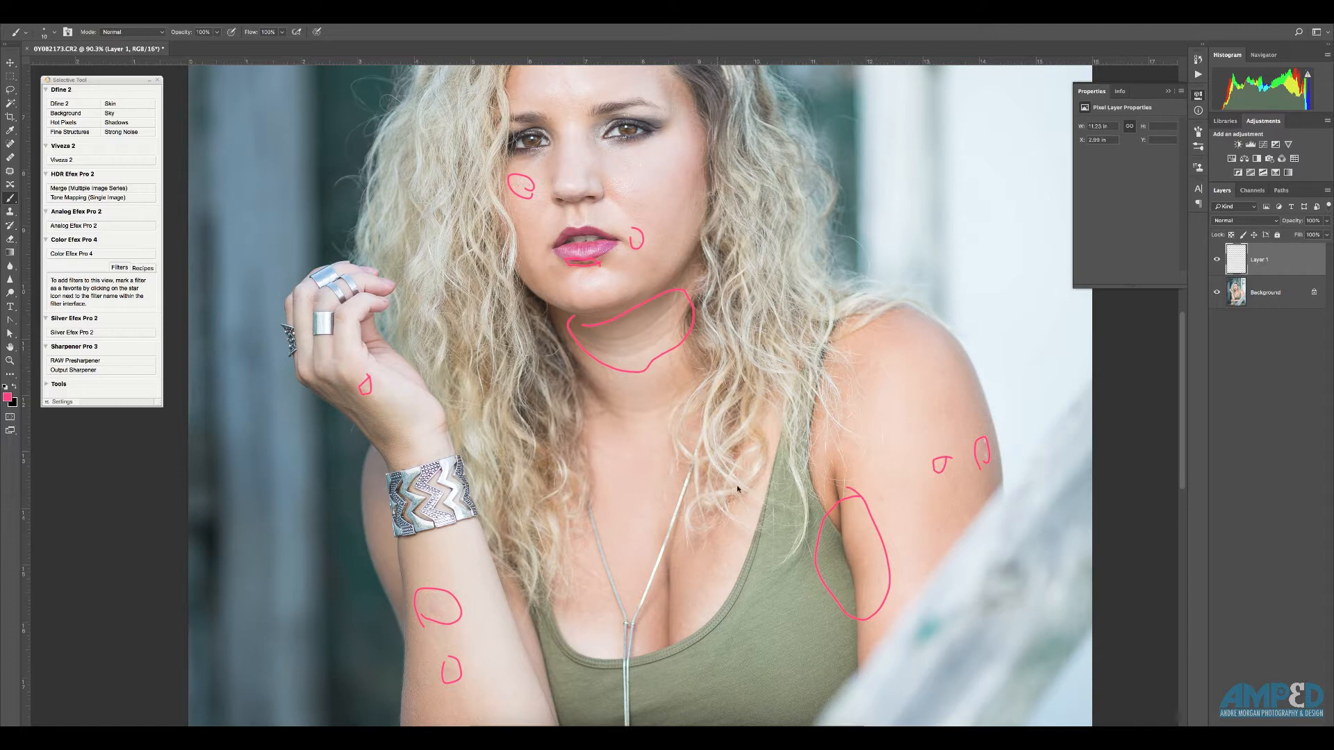
left_click_drag(635, 206, 613, 334)
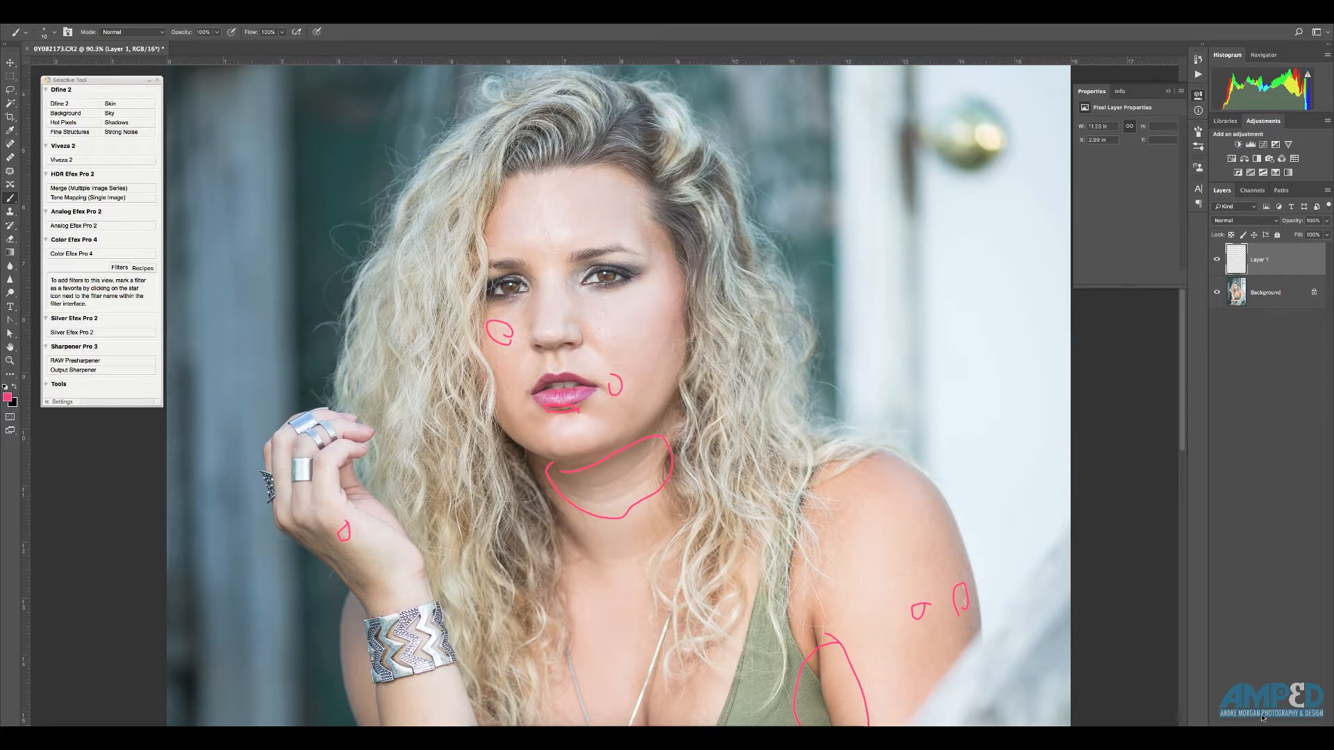
- Delete the layer with the pink markings and duplicate the Background layer twice
key("Delete")
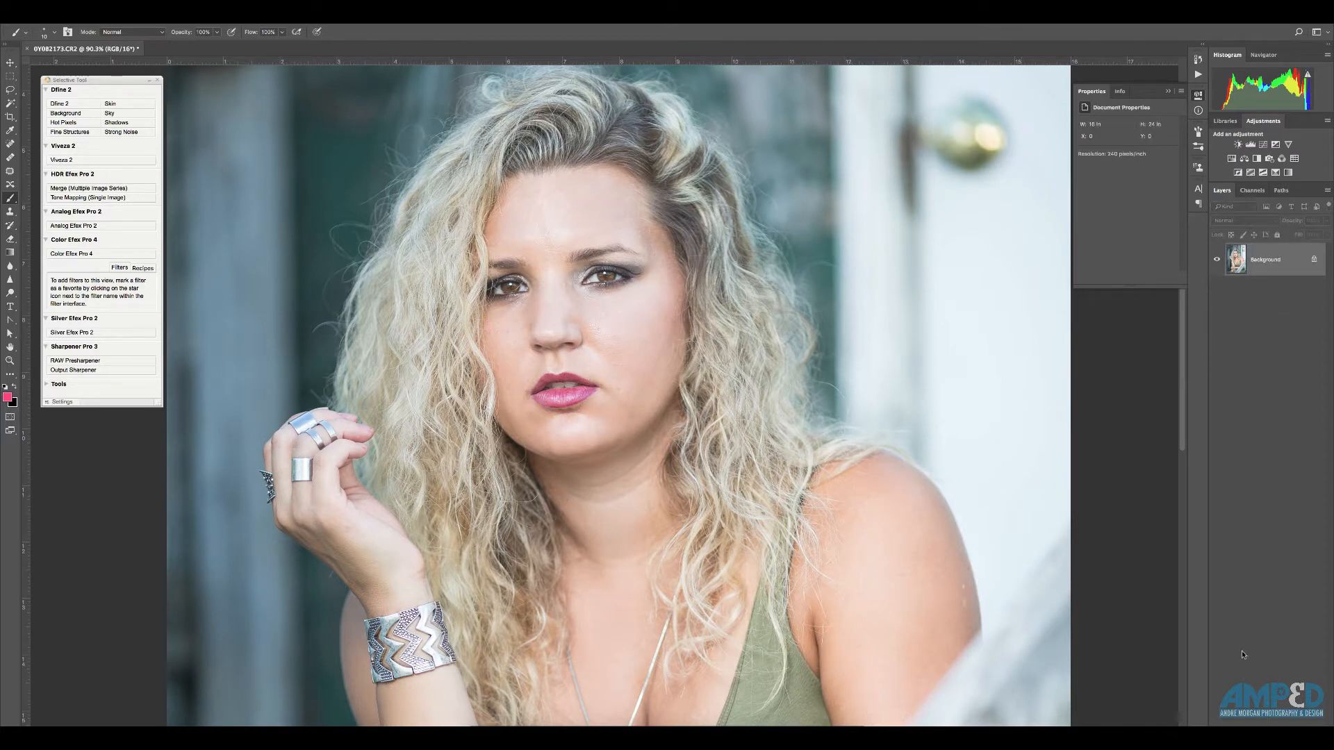
key("ctrl+j")
key("ctrl+j")
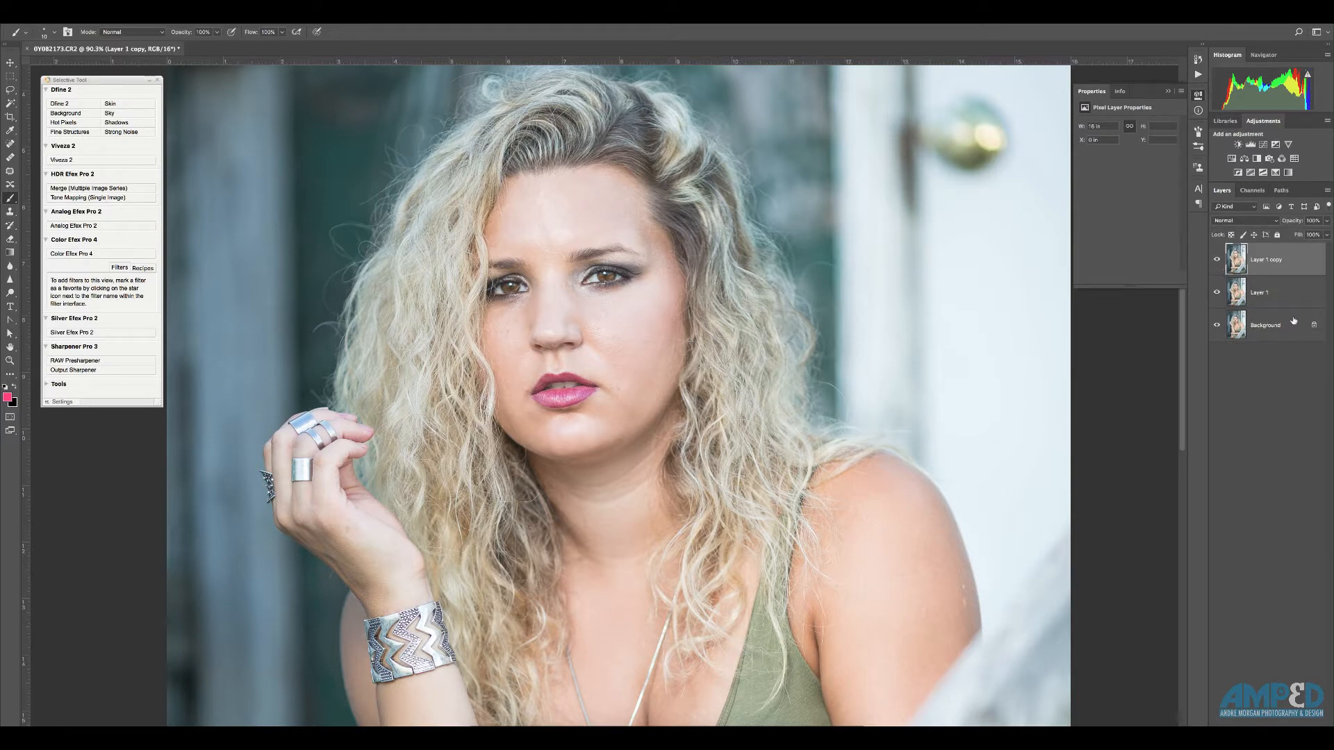
- Hide the Layer 1 copy layer and apply a Gaussian Blur to Layer 1 strong enough to smooth out the skin texture
left_click(1216, 260)
left_click(1293, 297)
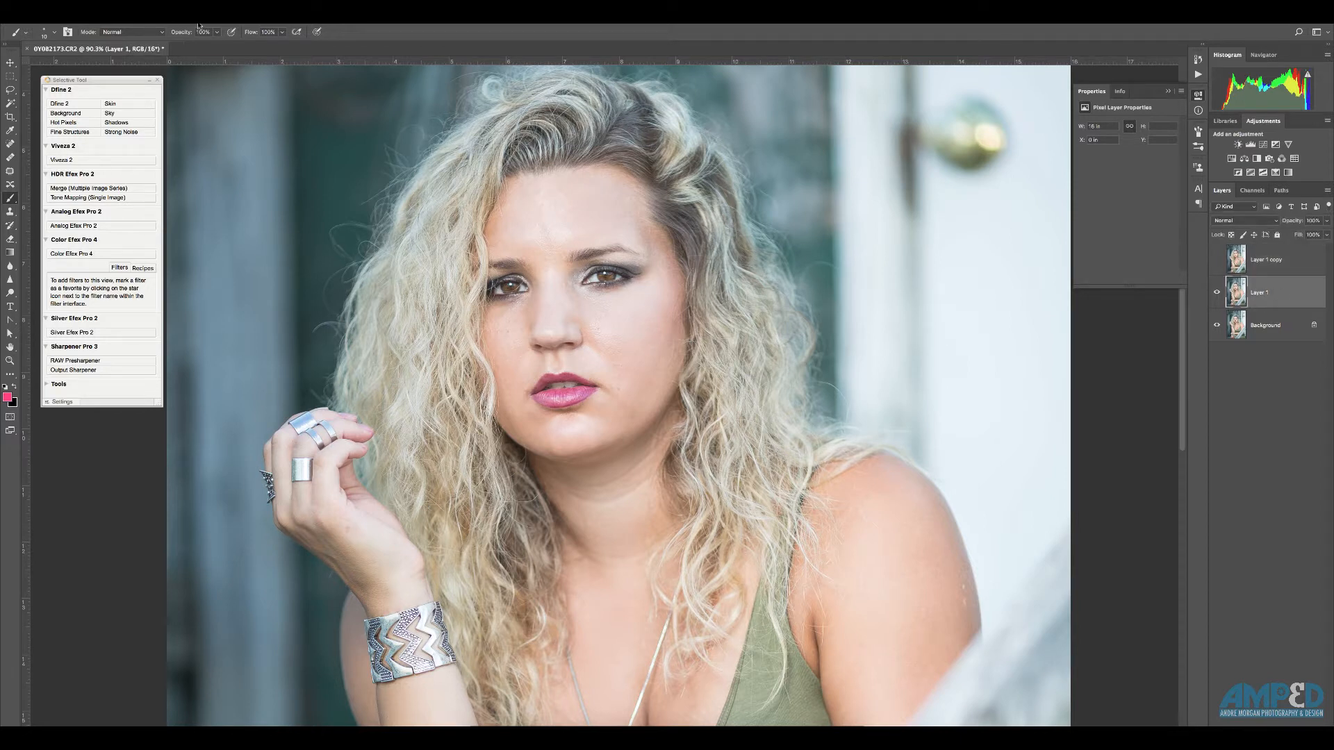
left_click(261, 18)
mouse_move(341, 130)
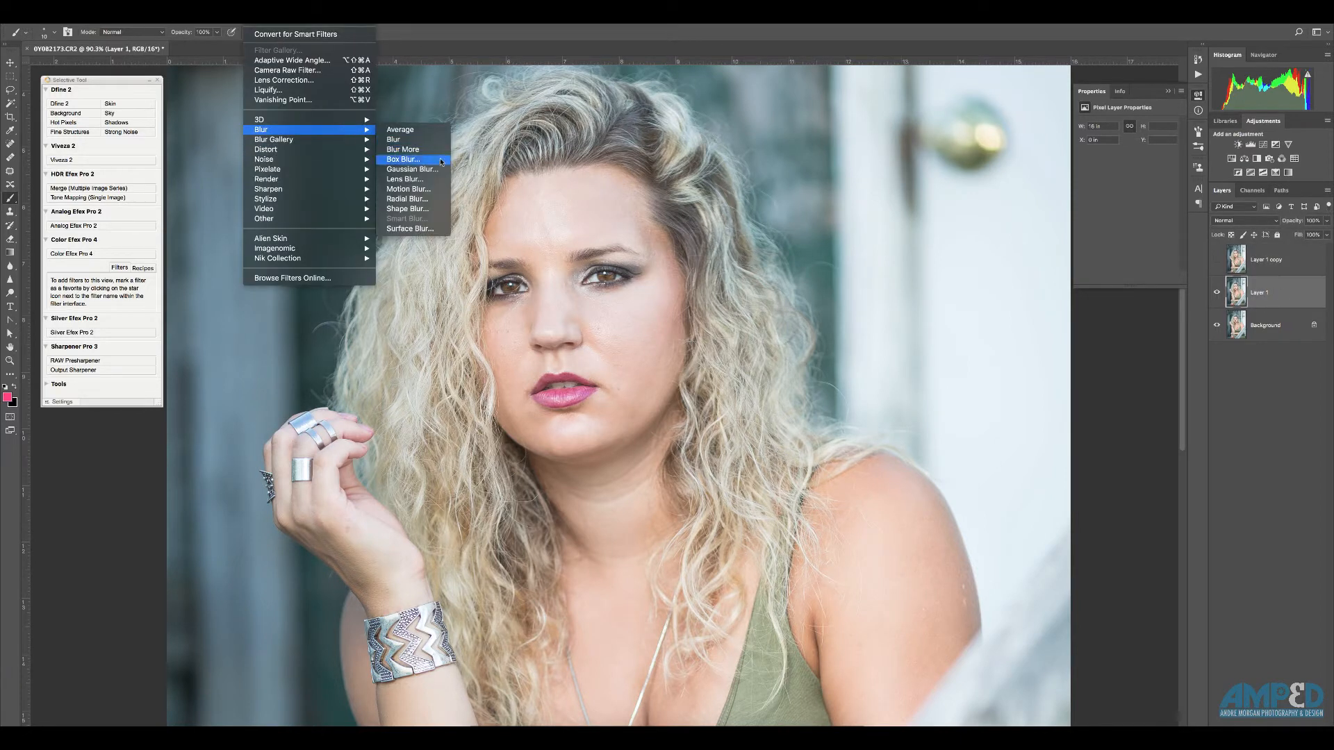
left_click(433, 170)
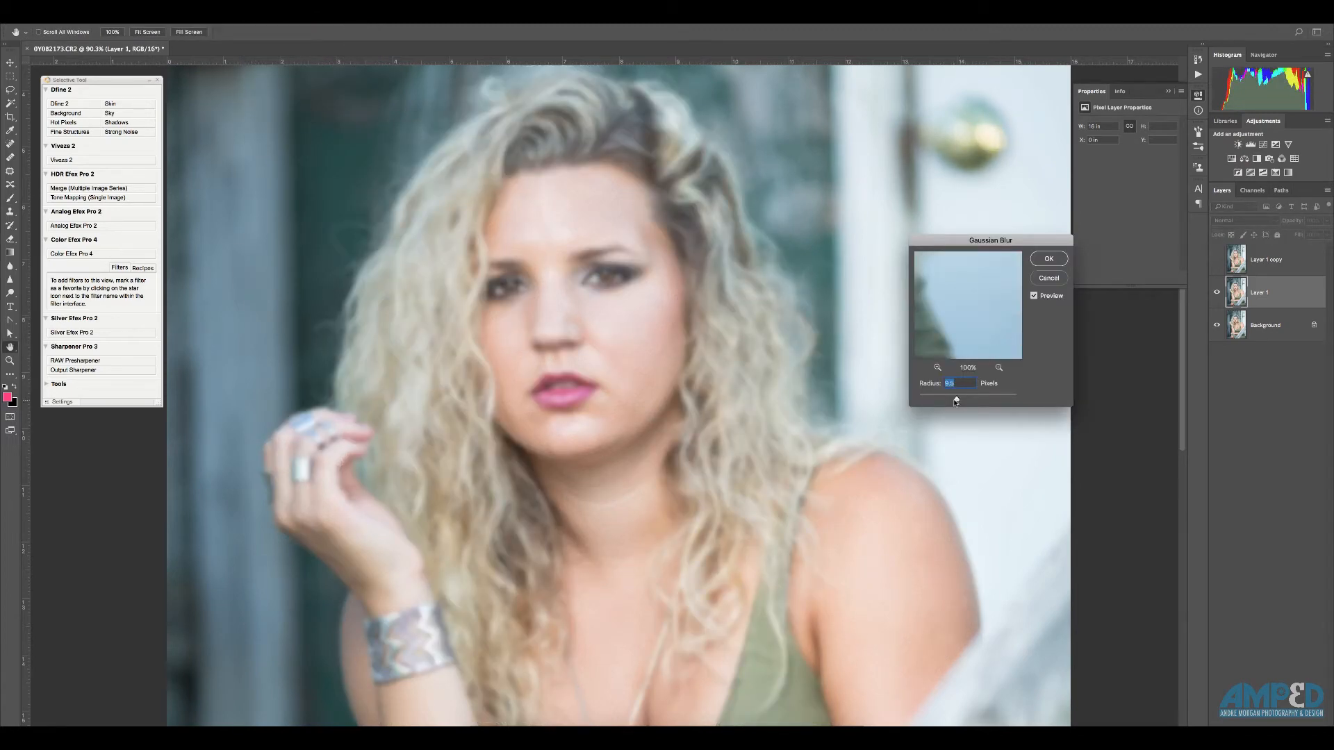
left_click_drag(957, 401, 959, 402)
left_click_drag(959, 401, 958, 401)
left_click(1040, 260)
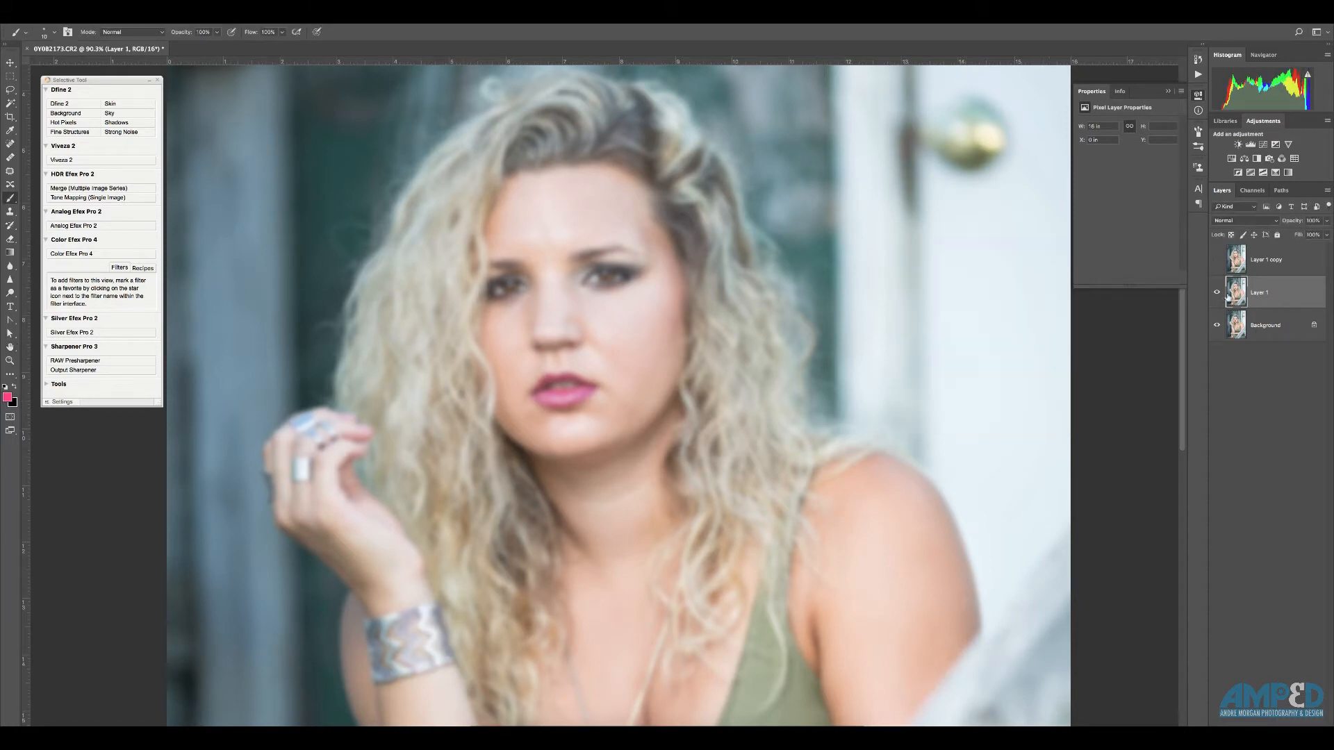
- Show the Layer 1 copy layer and set its blend mode to Linear Light
left_click(1217, 259)
left_click(1304, 267)
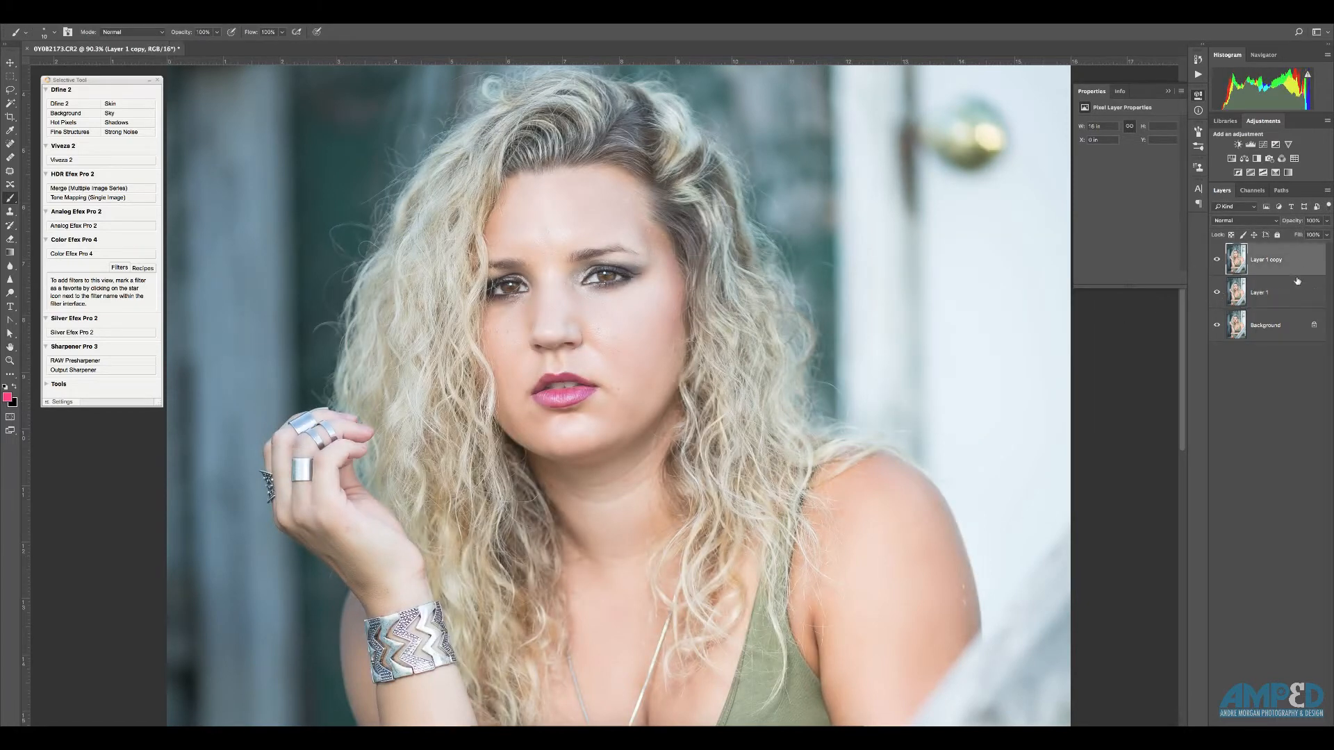
left_click(1249, 221)
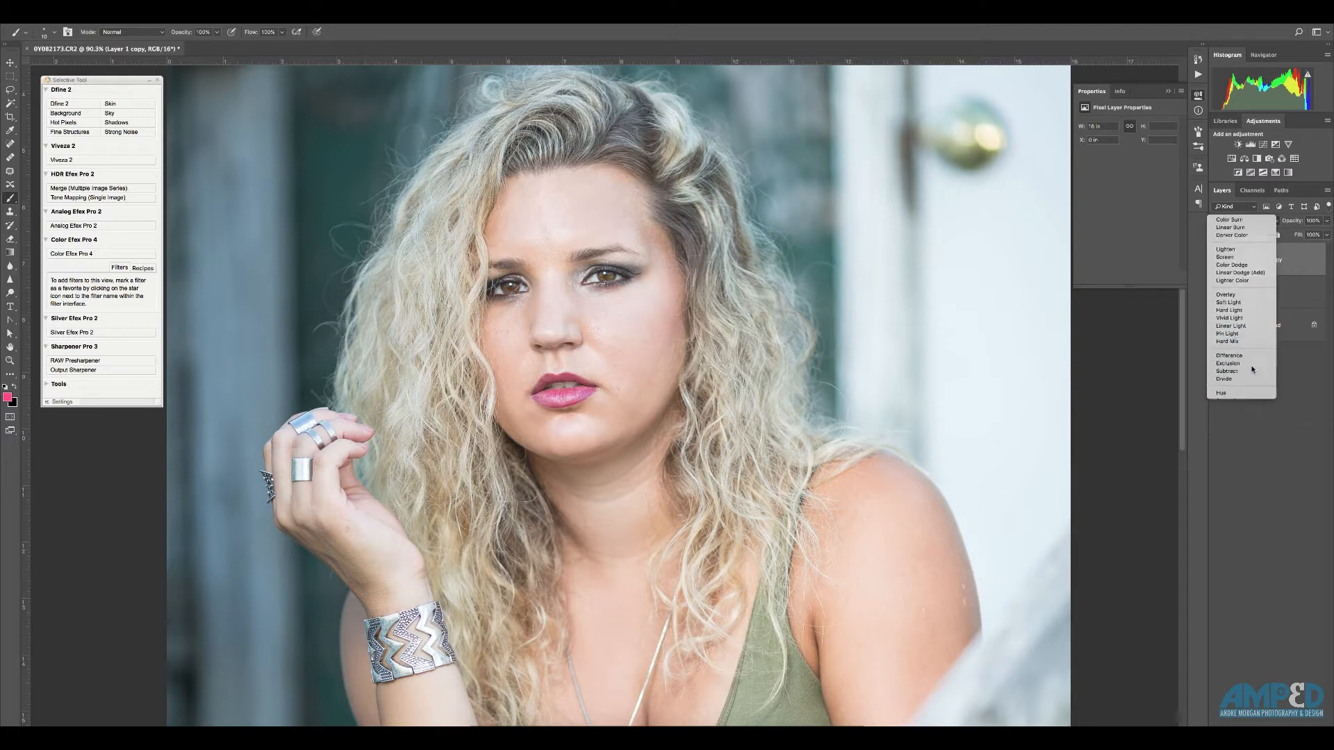
left_click(1244, 325)
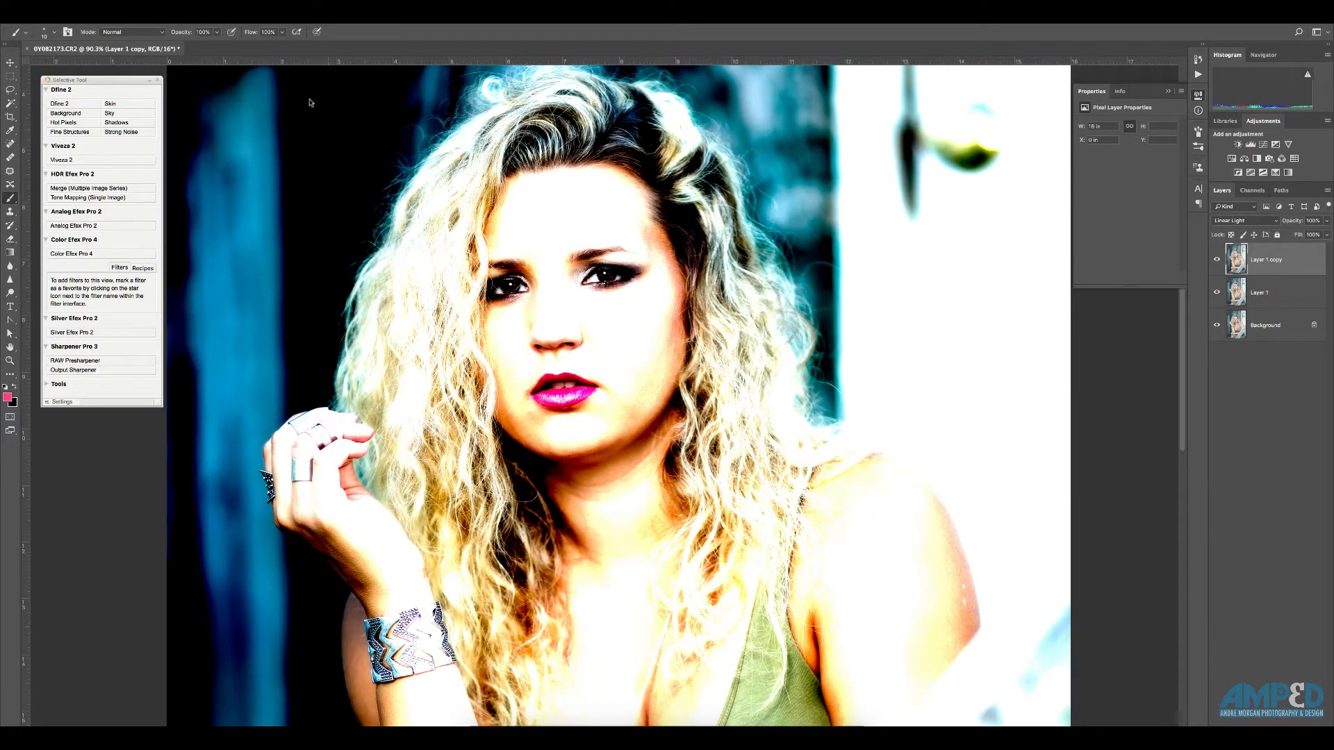
- Run Apply Image on Layer 1 copy with Layer 1 as the source layer, Invert enabled and Add blending
left_click(142, 19)
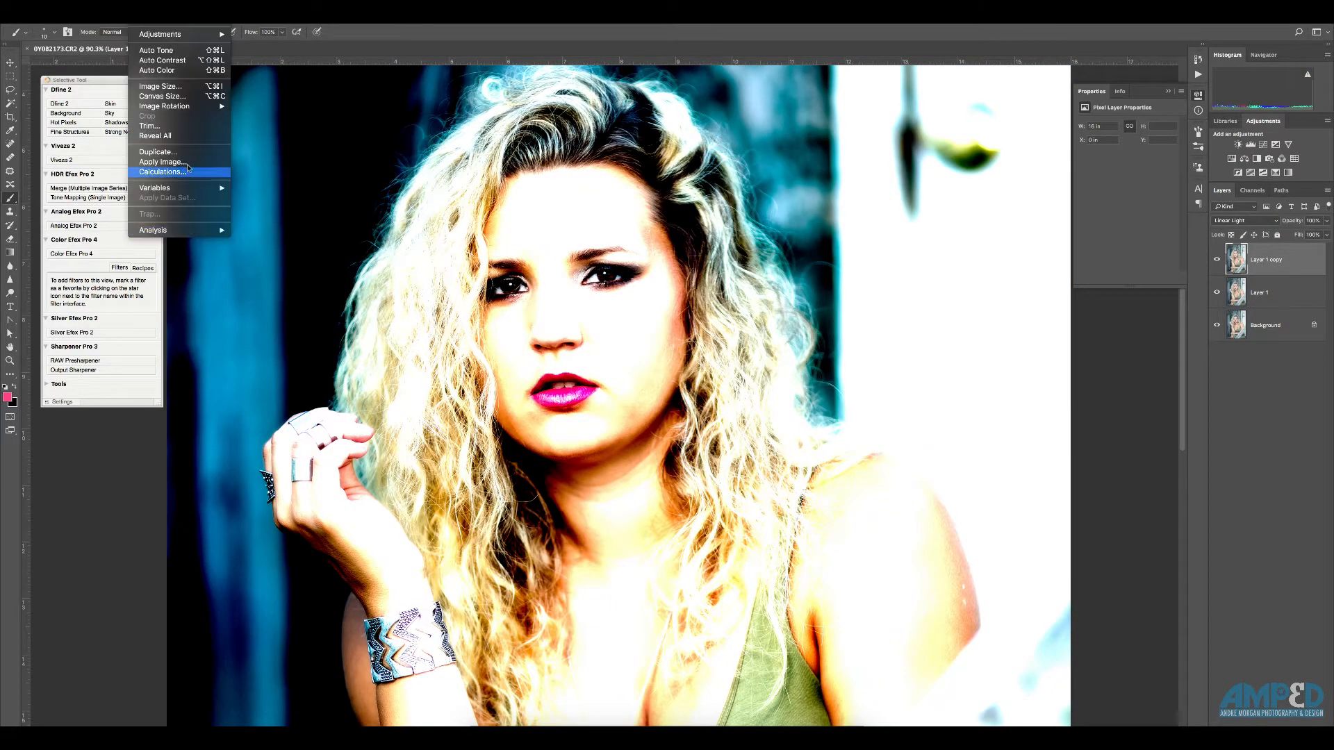
left_click(163, 162)
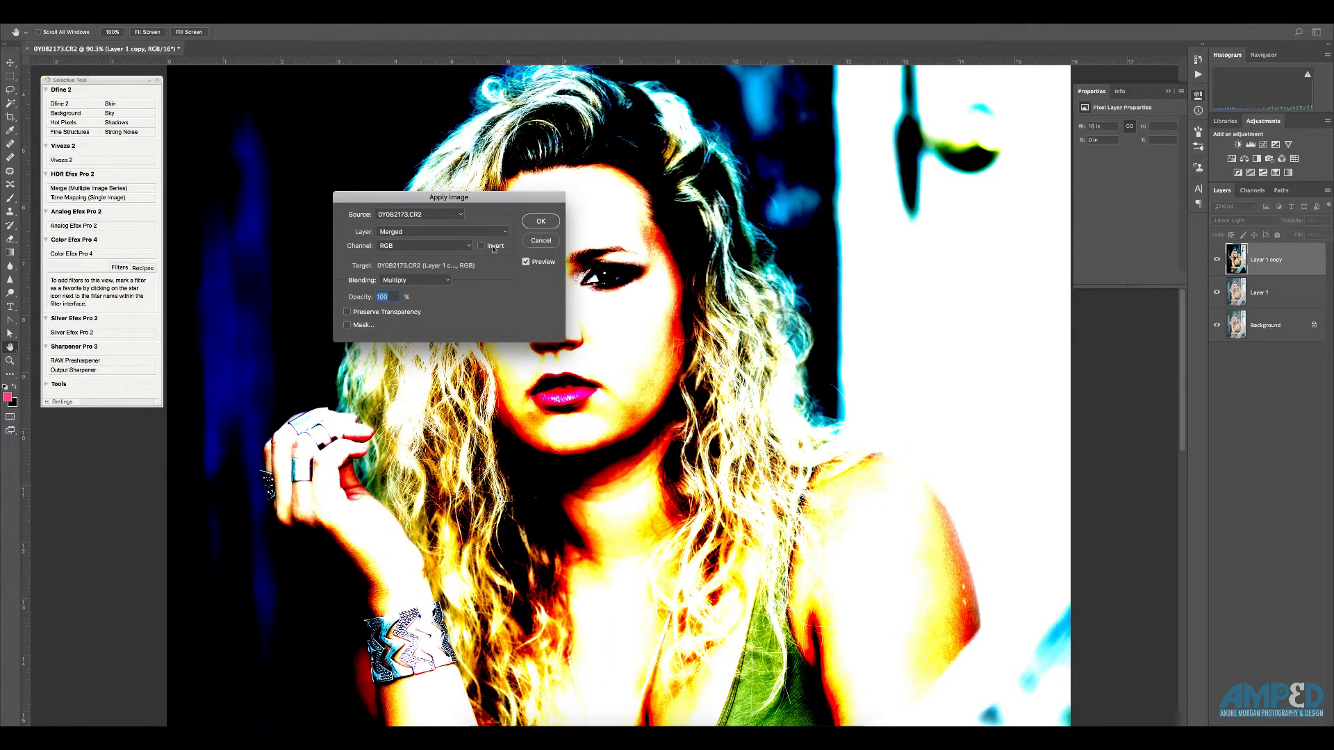
left_click(429, 281)
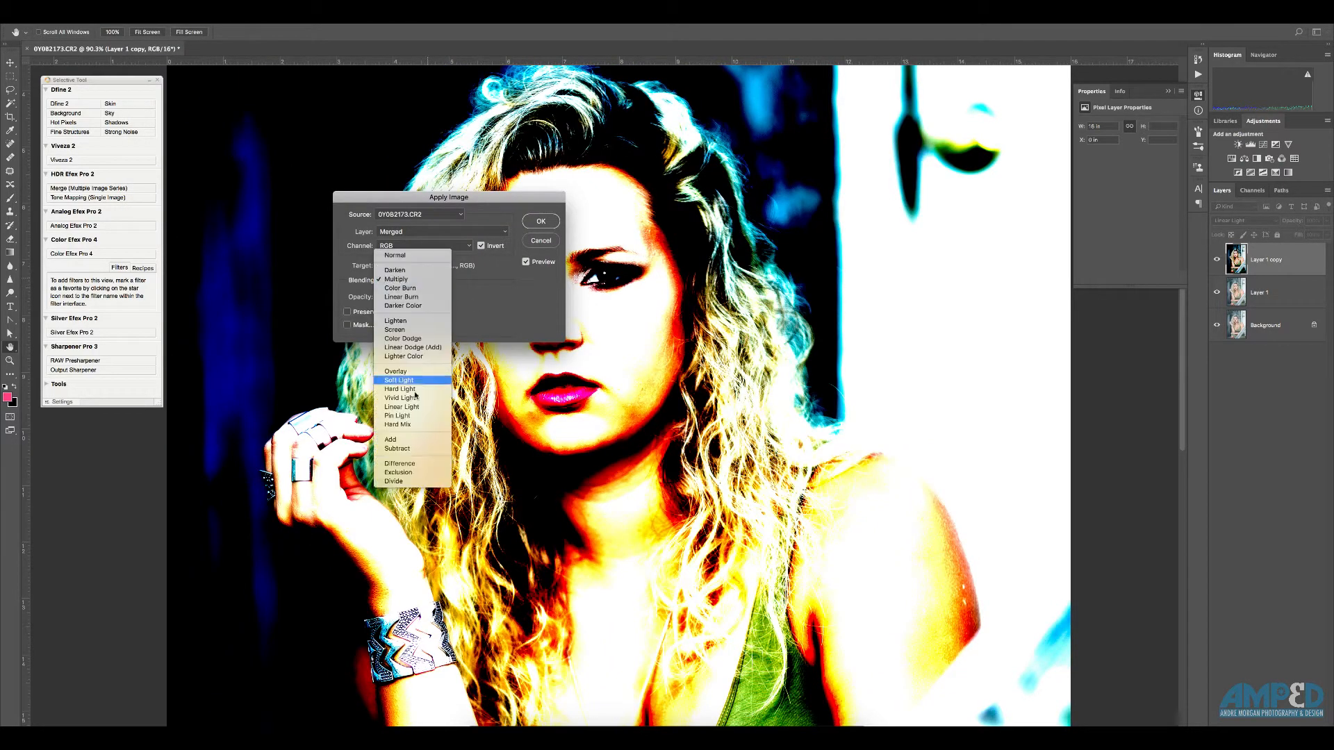
left_click(410, 440)
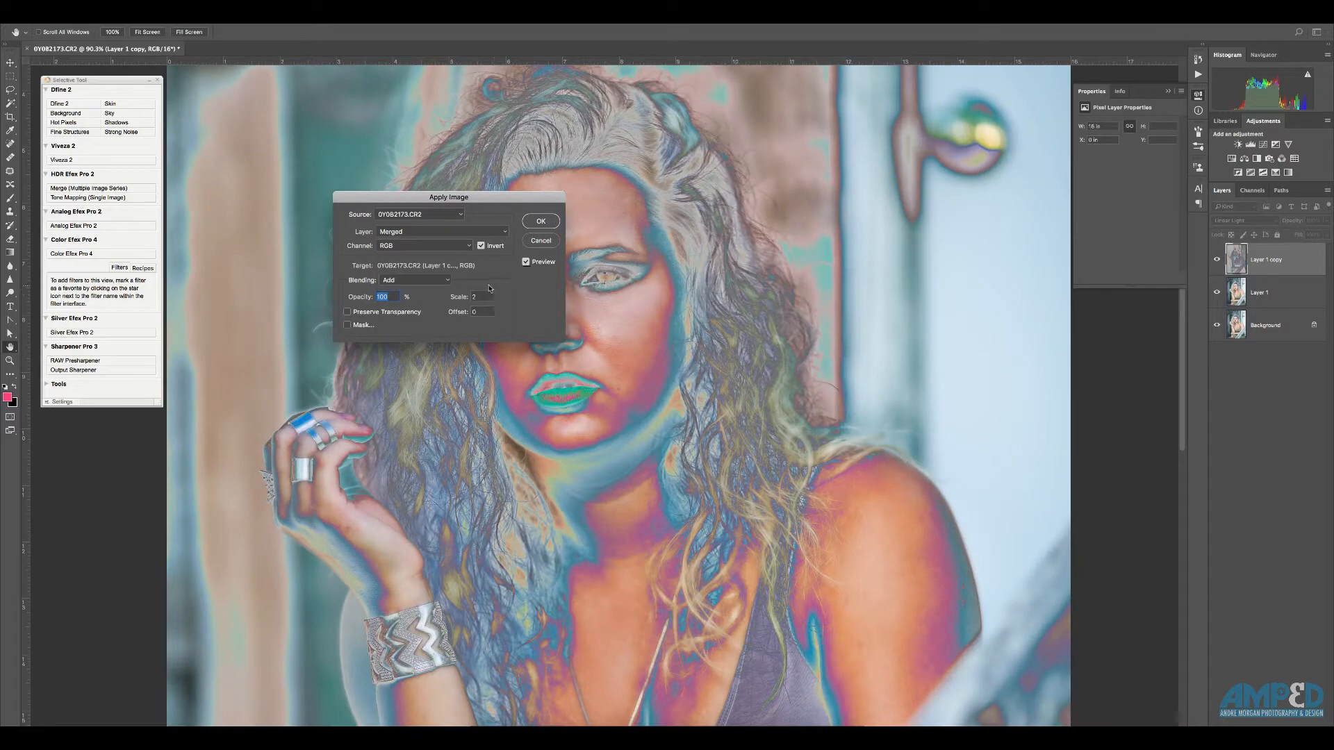
left_click(490, 233)
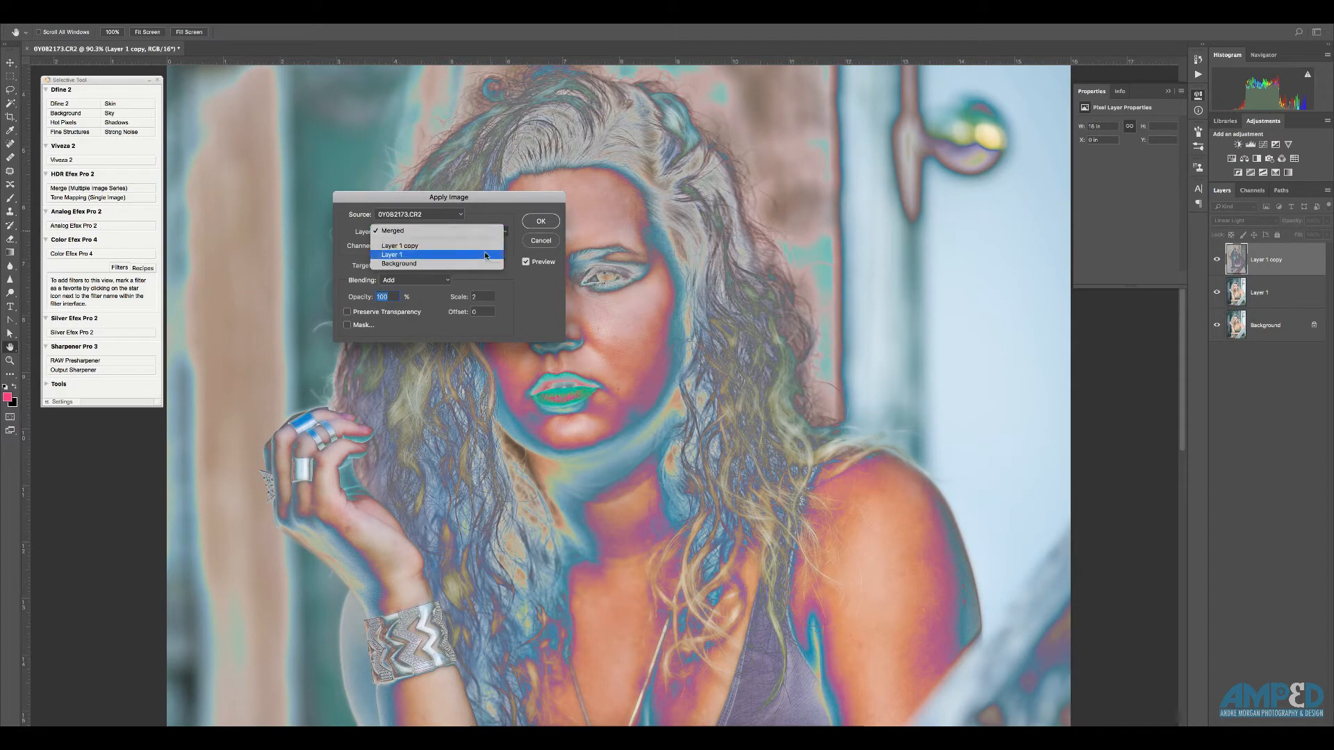
left_click(485, 256)
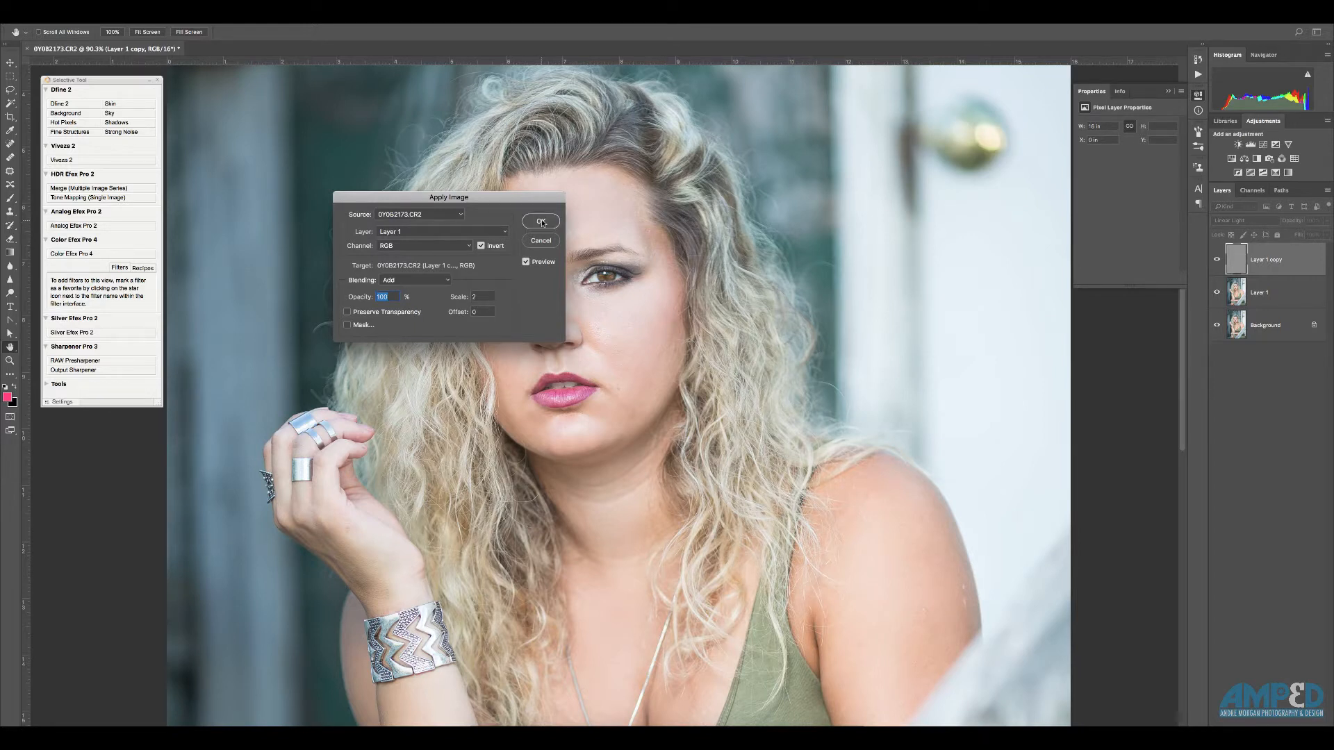
left_click(543, 222)
- Create an empty layer directly above the blurred Layer 1 and set the Brush tool's flow to 3%
key("b")
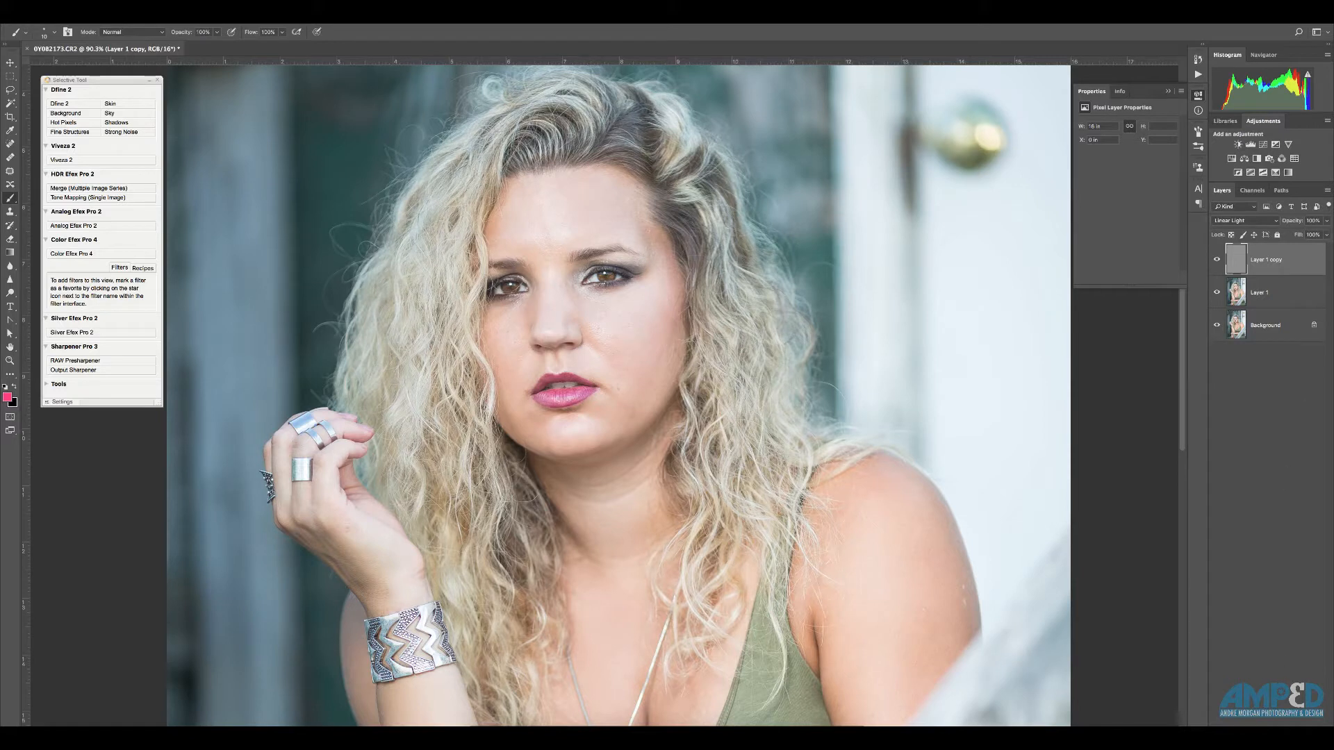
left_click(1283, 302)
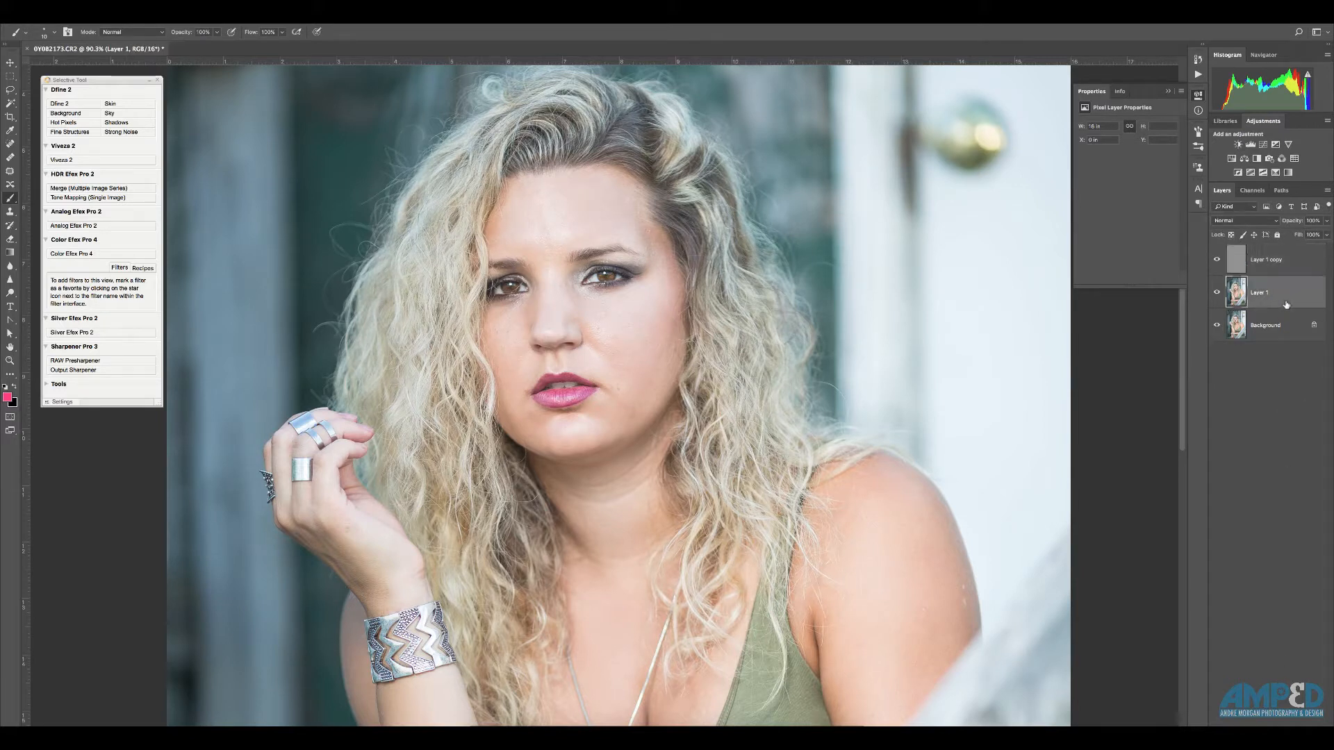
key("ctrl+shift+alt+n")
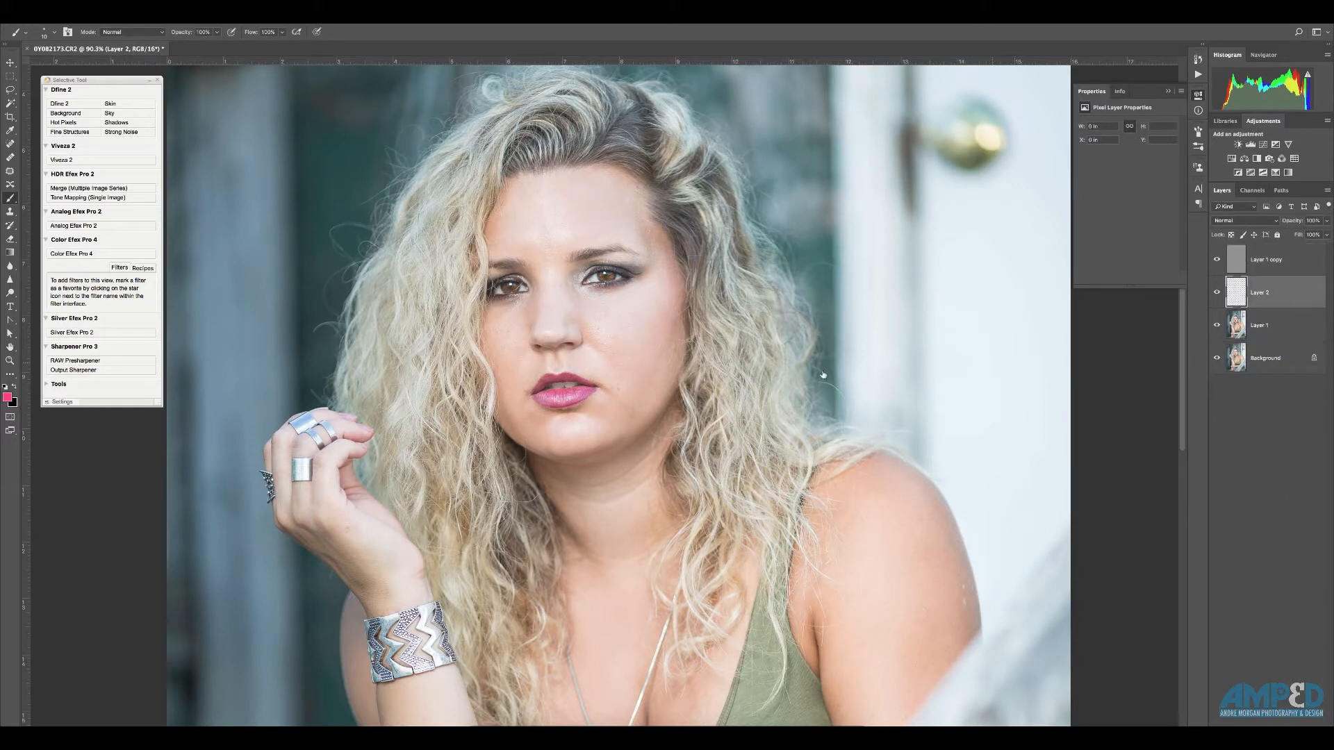
key("shift+0")
key("shift+3")
- Sample nearby skin tones and paint them lightly over the uneven skin beside both corners of the mouth
scroll(529, 330, "up", 4)
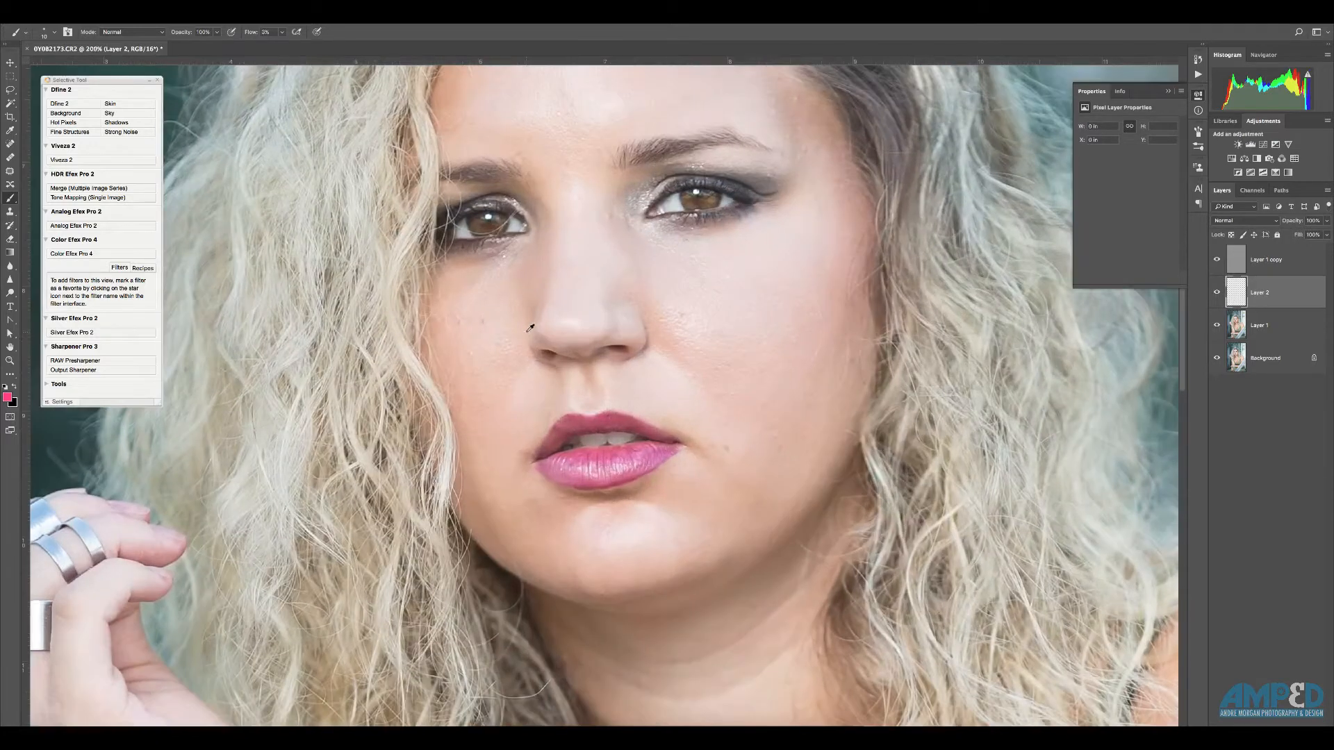
scroll(530, 330, "up", 1)
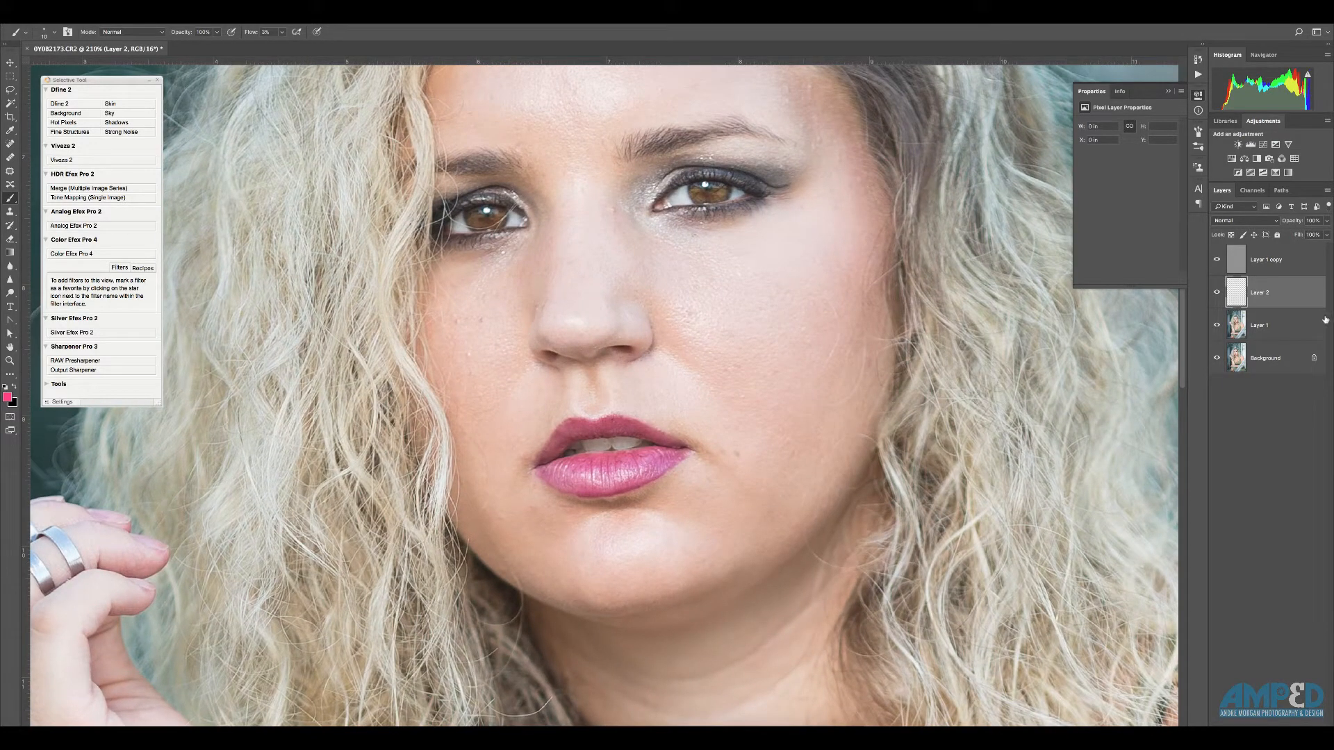
mouse_move(534, 190)
left_mouse_down()
mouse_move(555, 318)
mouse_move(511, 185)
left_mouse_up()
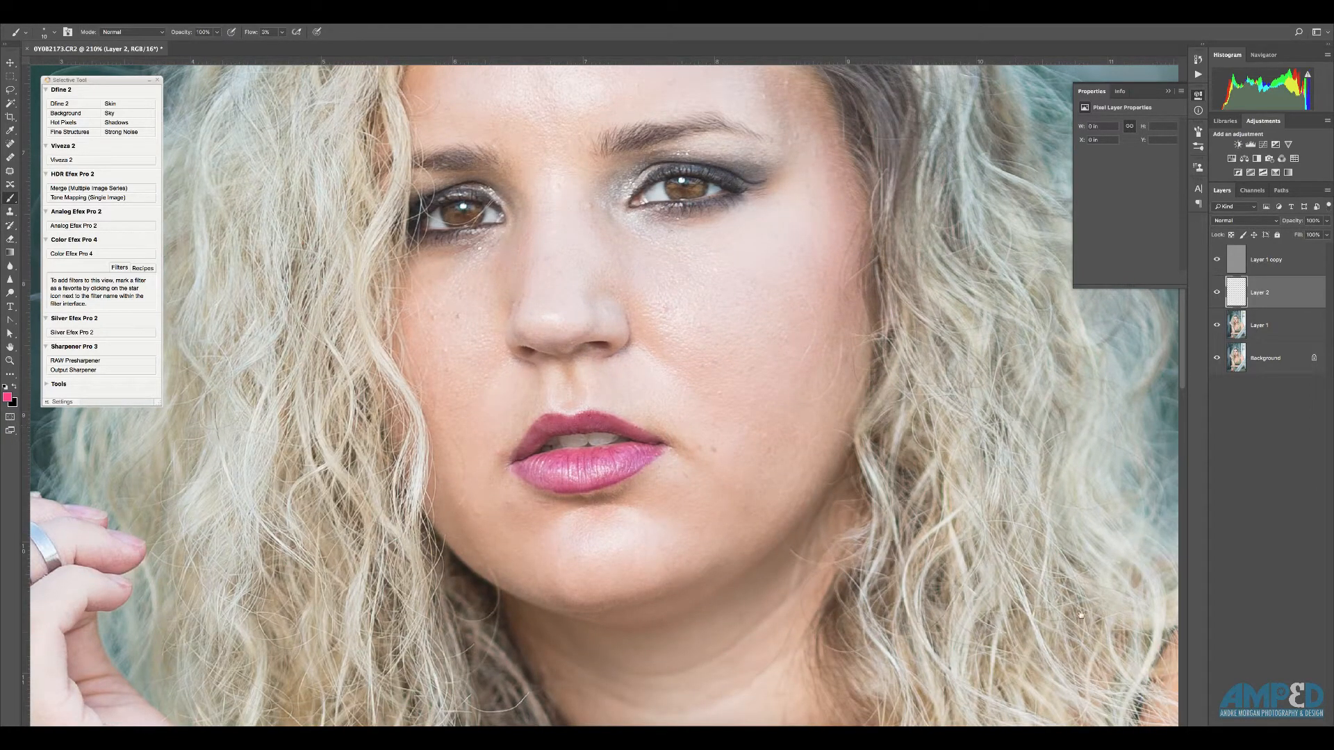
mouse_move(683, 449)
left_mouse_down()
mouse_move(714, 460)
mouse_move(701, 485)
left_mouse_up()
left_click(702, 440, "alt")
left_click(692, 457)
left_click(684, 455)
left_click(679, 444)
left_click(487, 473, "alt")
left_click(497, 460)
left_click(502, 465)
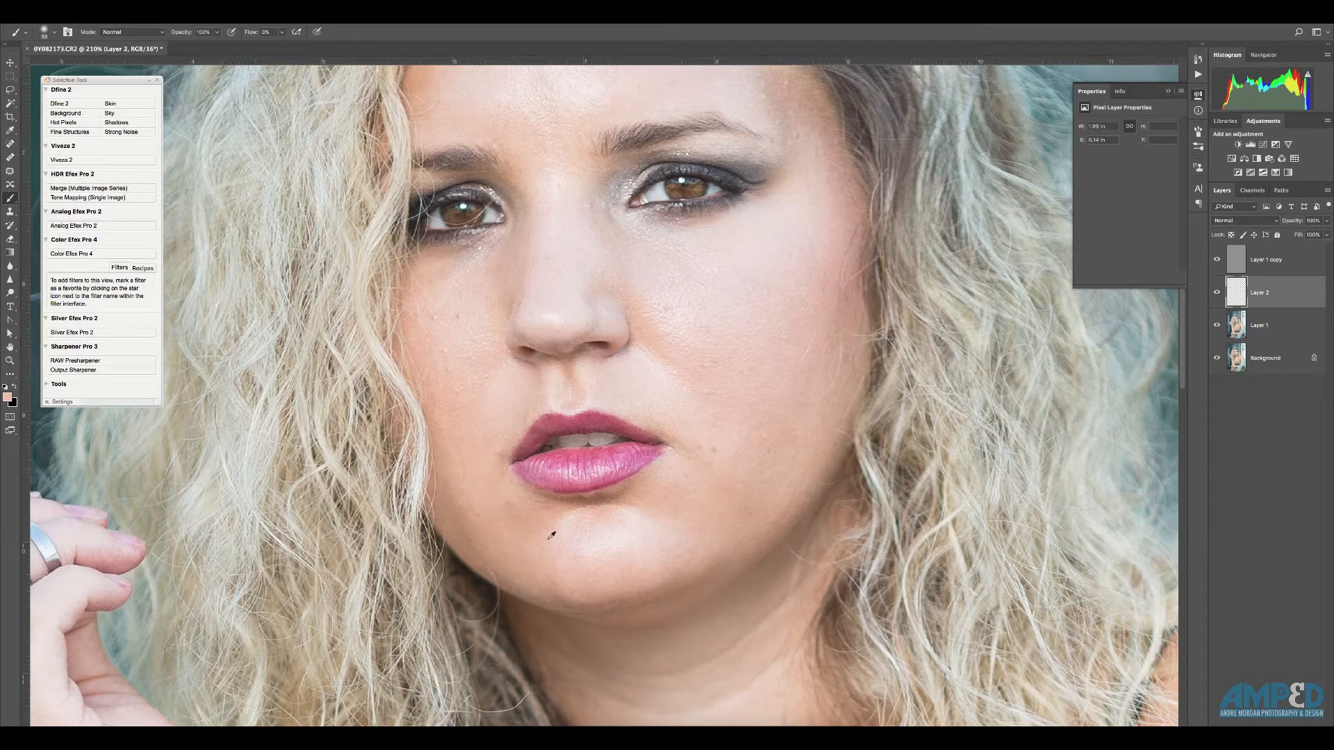
- Compare the face with and without the painted skin-tone layer by switching its visibility
left_click_drag(545, 531, 582, 503)
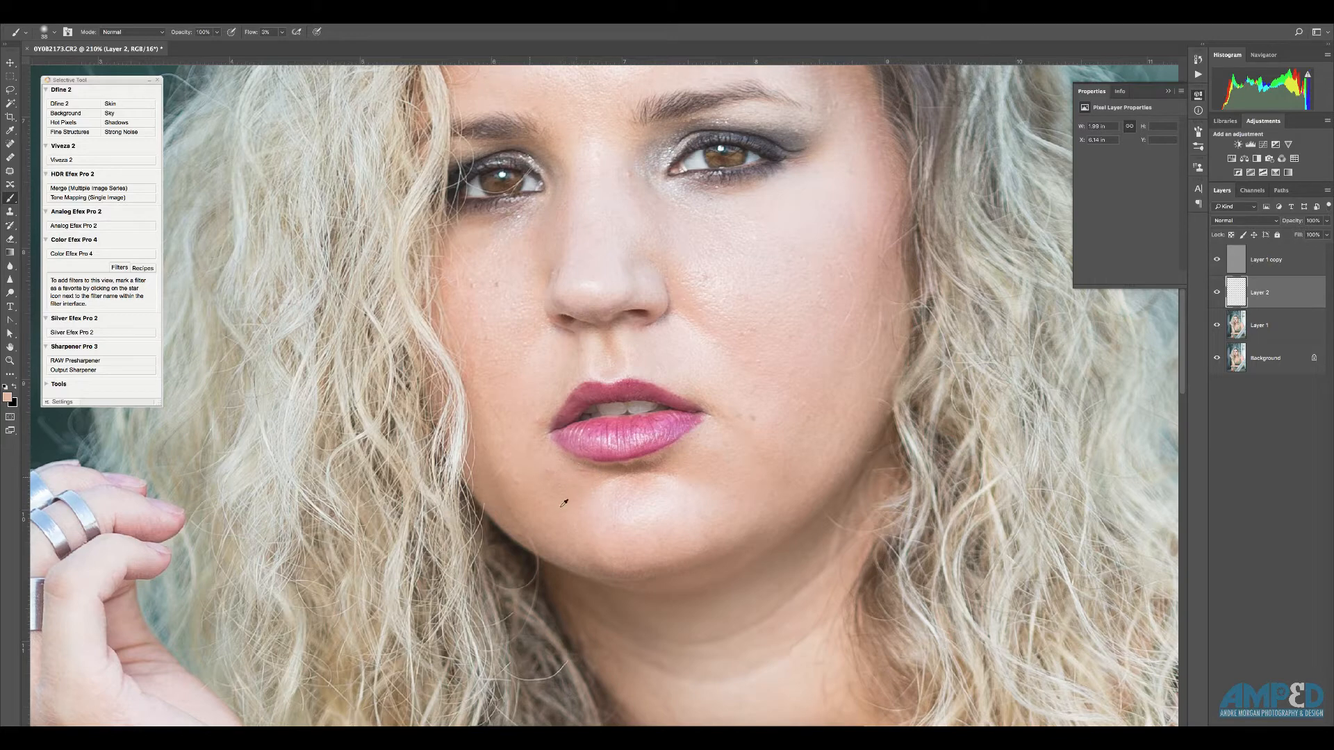
left_click(1217, 292)
left_click(1217, 292)
left_click(1217, 292)
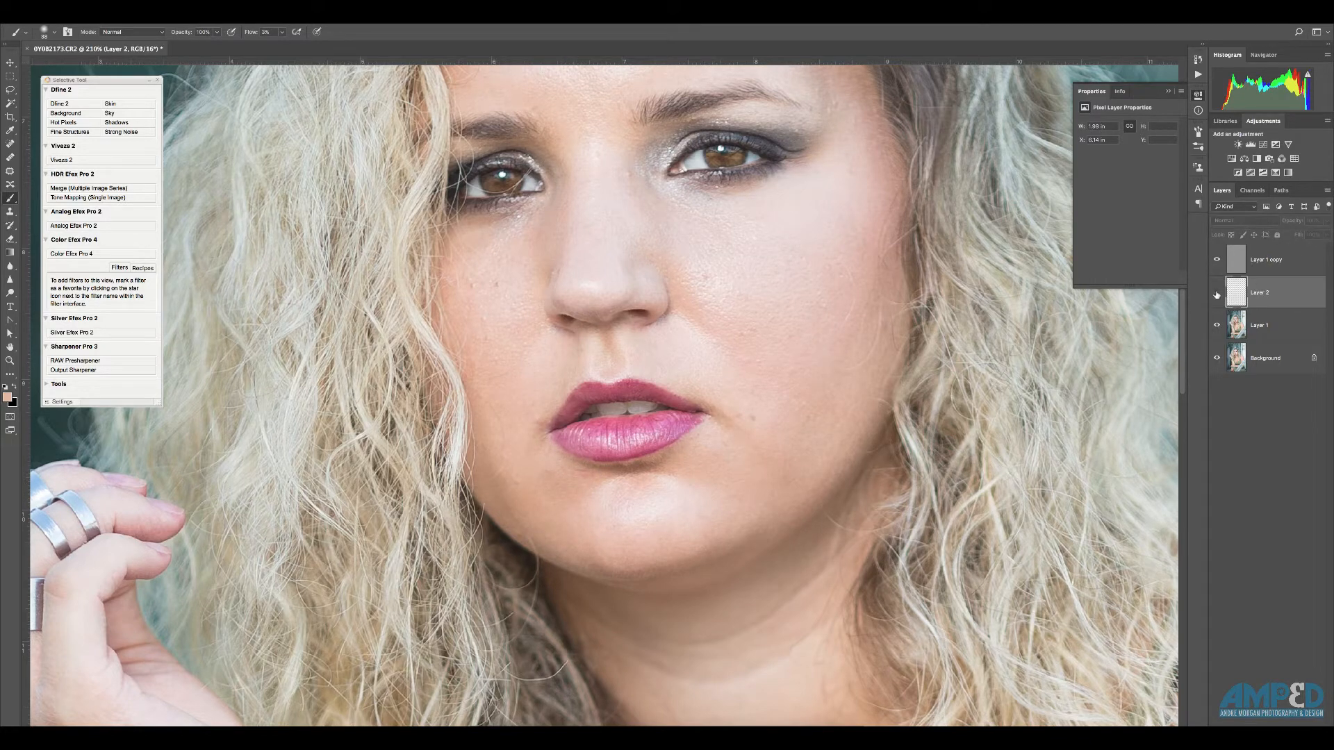
left_click(1216, 293)
left_click(1217, 293)
left_click(1216, 292)
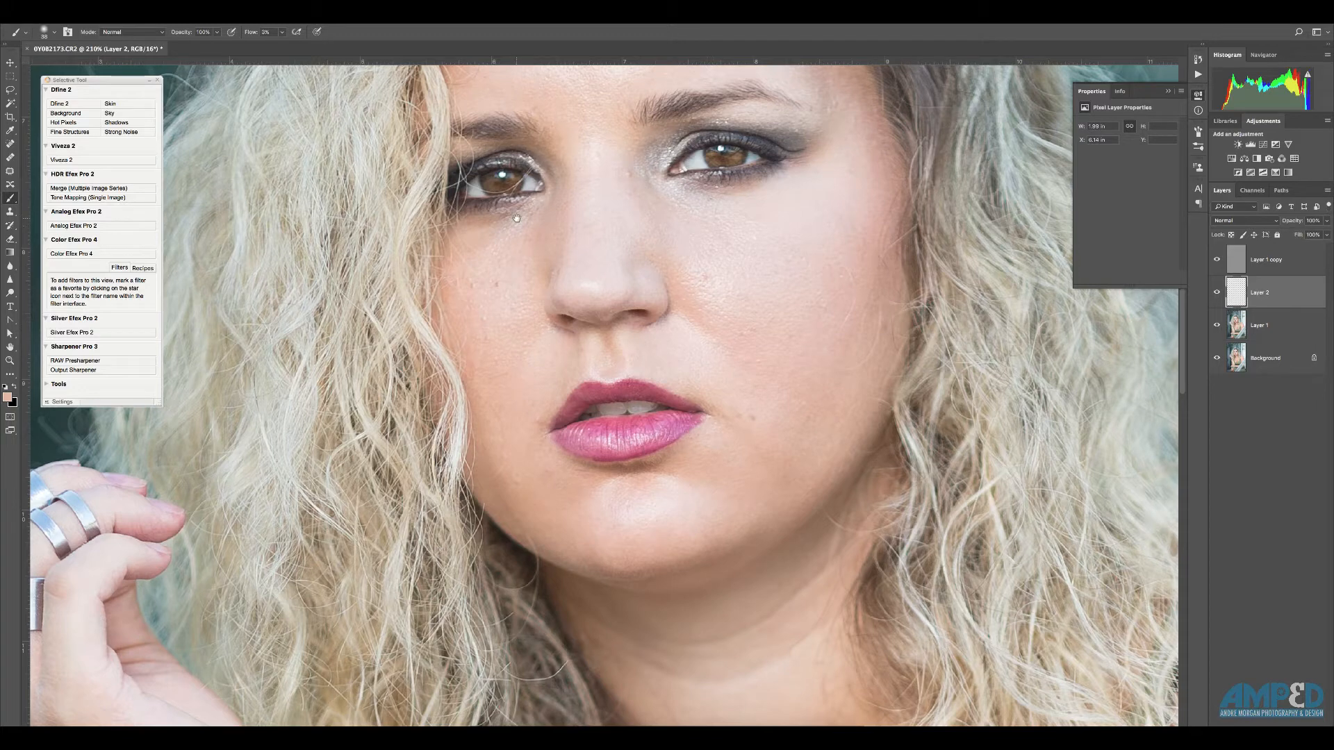
- Sample skin tones and brush over the shadow beneath the outer part of the eye on the photo's right side
left_click_drag(517, 218, 527, 286)
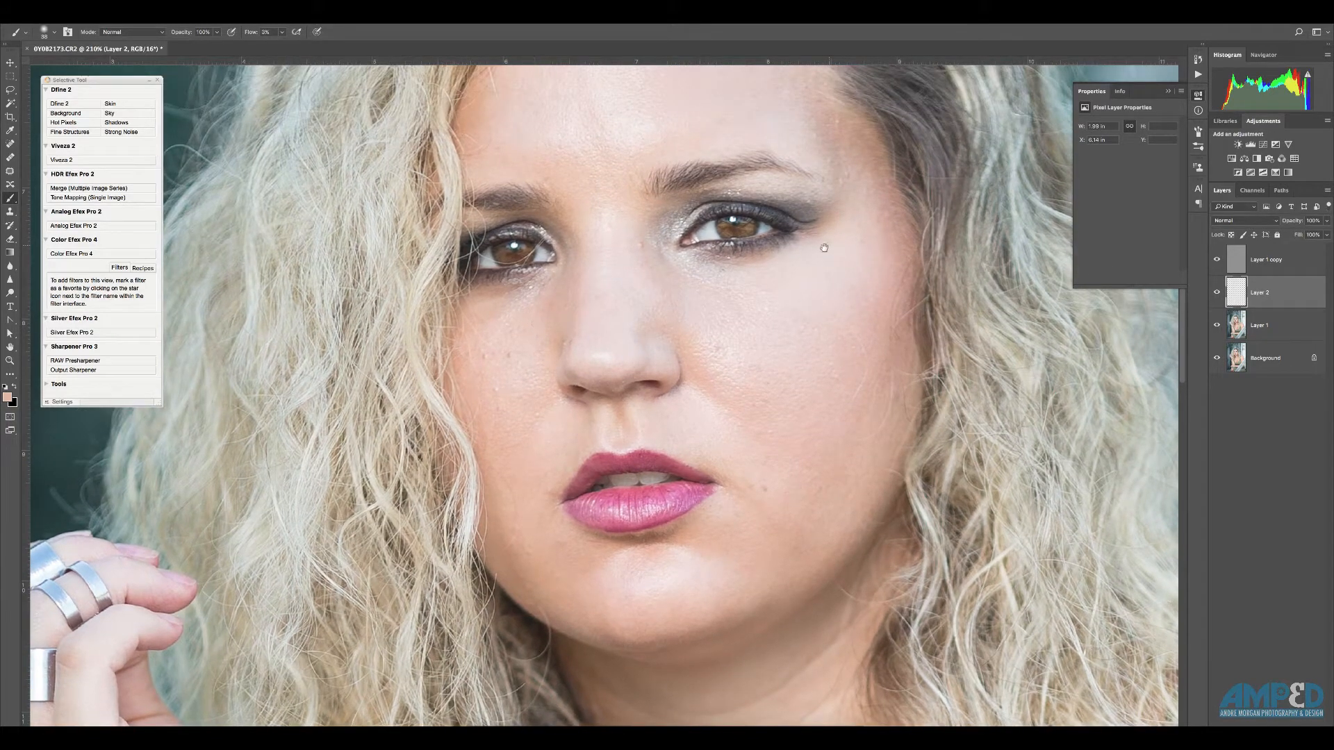
left_click(774, 262, "alt")
left_click_drag(764, 256, 753, 258)
left_click(740, 266, "alt")
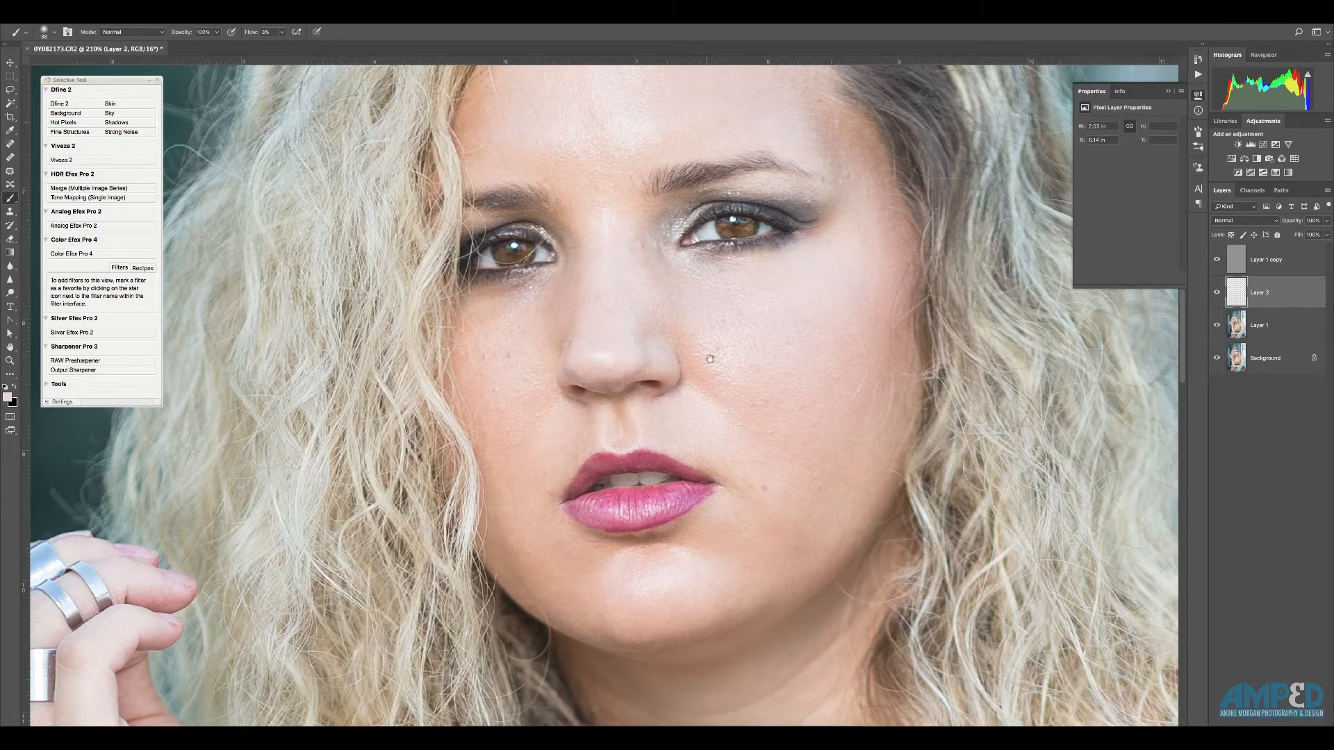
- Blend sampled cheek tones into the dark skin just below the same eye's lower lashes, working toward its inner corner
left_click_drag(709, 359, 738, 378)
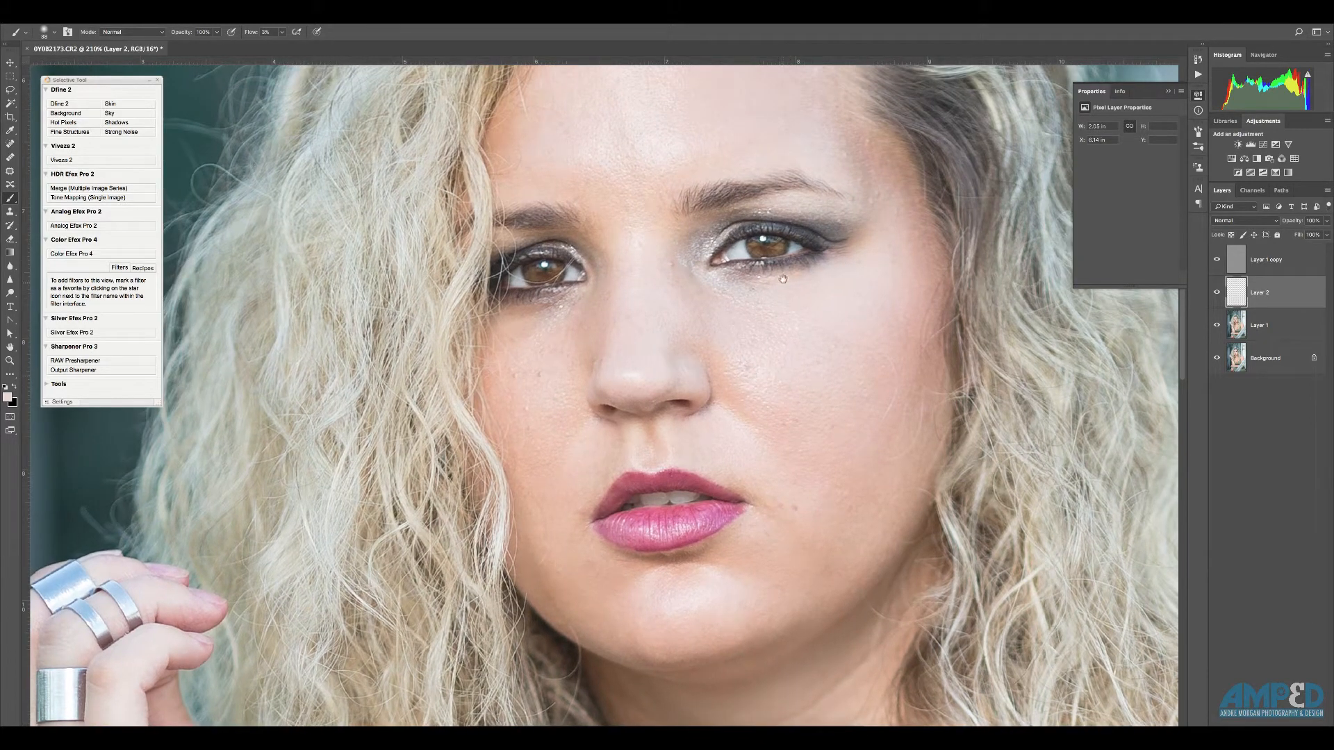
scroll(786, 289, "up", 4)
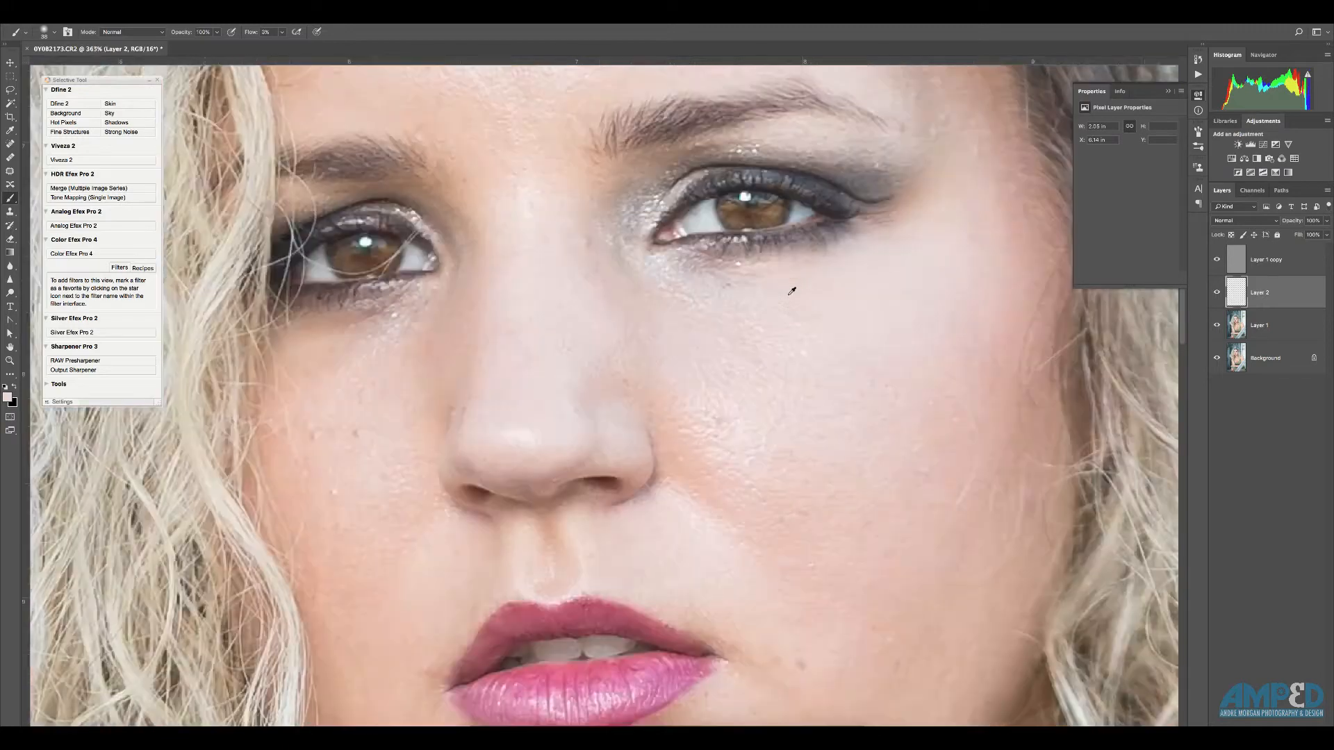
left_click_drag(742, 262, 587, 307)
key("e")
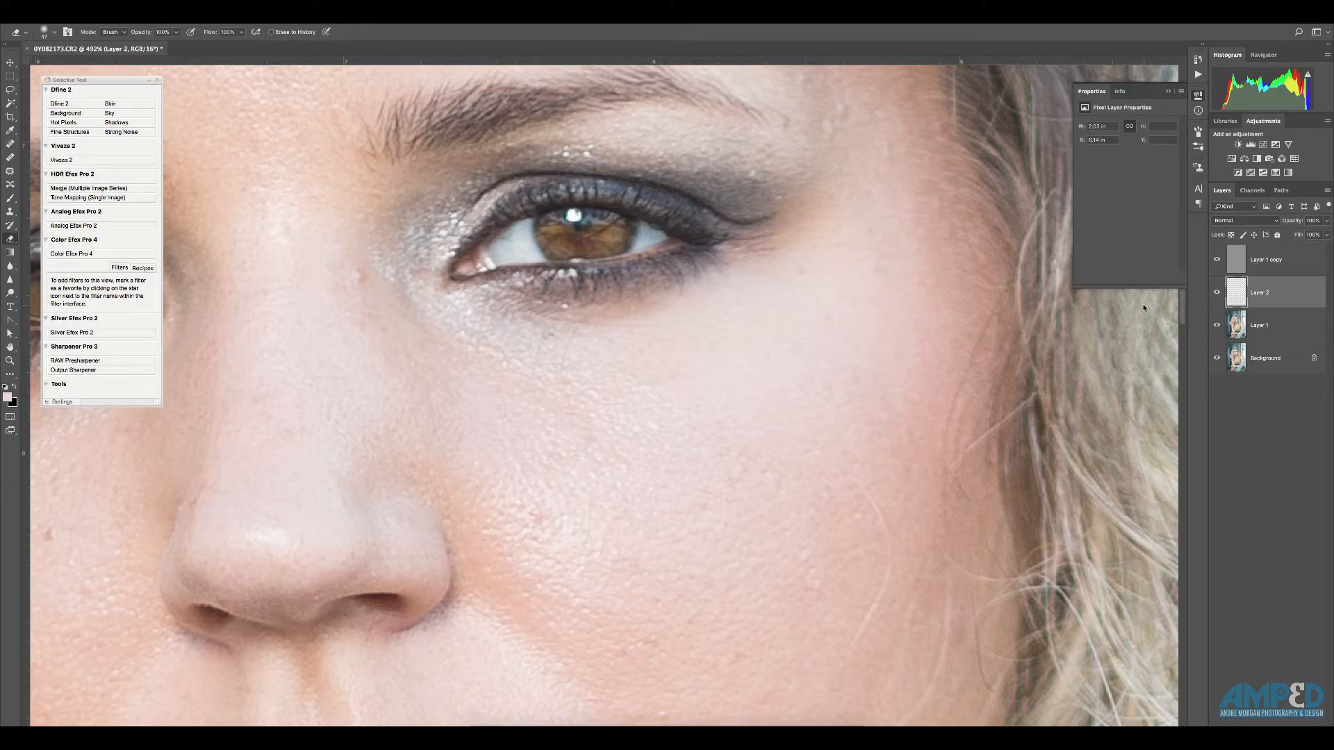
key("b")
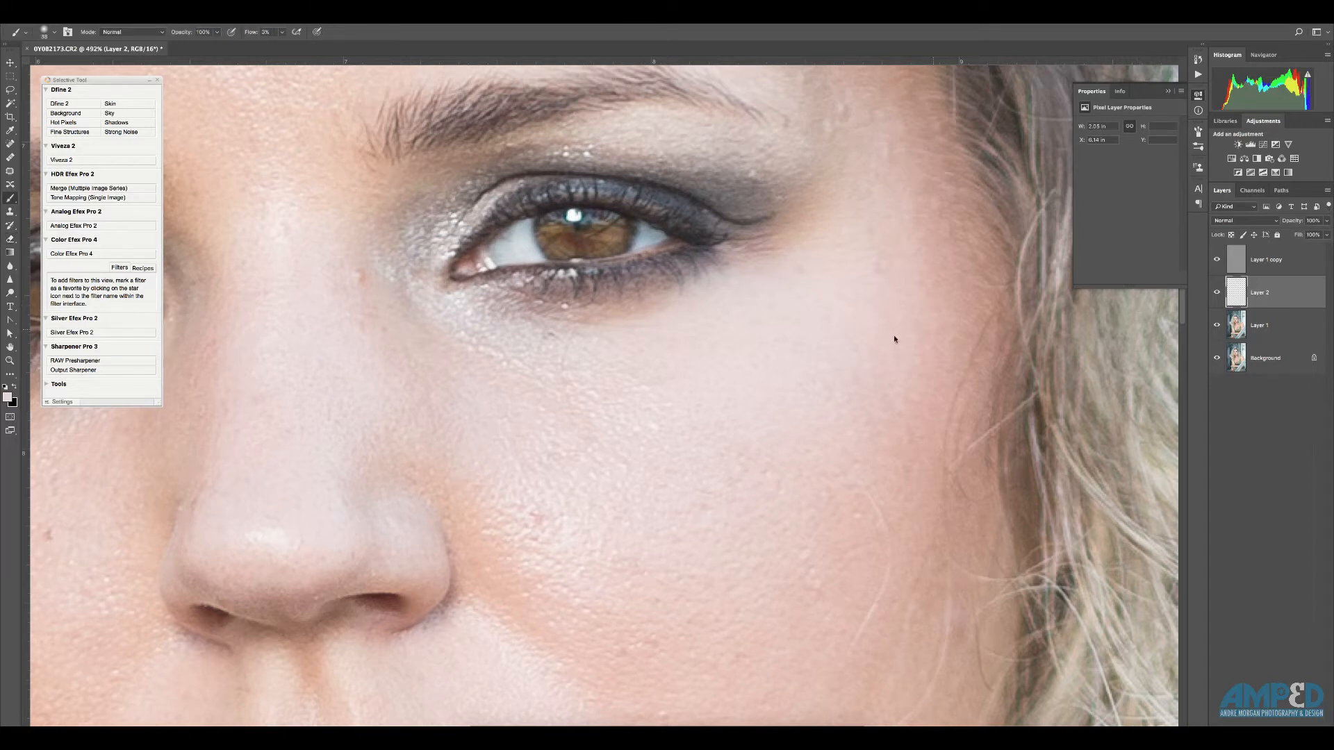
left_click(655, 319, "alt")
mouse_move(650, 315)
left_mouse_down()
mouse_move(572, 320)
mouse_move(637, 318)
mouse_move(669, 300)
mouse_move(585, 322)
mouse_move(620, 325)
mouse_move(584, 325)
mouse_move(635, 322)
mouse_move(581, 321)
mouse_move(636, 315)
mouse_move(533, 310)
mouse_move(656, 309)
mouse_move(543, 313)
mouse_move(619, 318)
mouse_move(582, 317)
mouse_move(681, 305)
mouse_move(629, 307)
mouse_move(654, 299)
mouse_move(646, 313)
mouse_move(634, 299)
mouse_move(627, 317)
mouse_move(603, 321)
mouse_move(524, 313)
mouse_move(570, 318)
mouse_move(595, 351)
mouse_move(585, 317)
mouse_move(473, 299)
mouse_move(578, 328)
mouse_move(565, 326)
mouse_move(634, 311)
mouse_move(557, 320)
left_mouse_up()
left_click(617, 319, "alt")
left_click(595, 350, "alt")
left_click(513, 328, "alt")
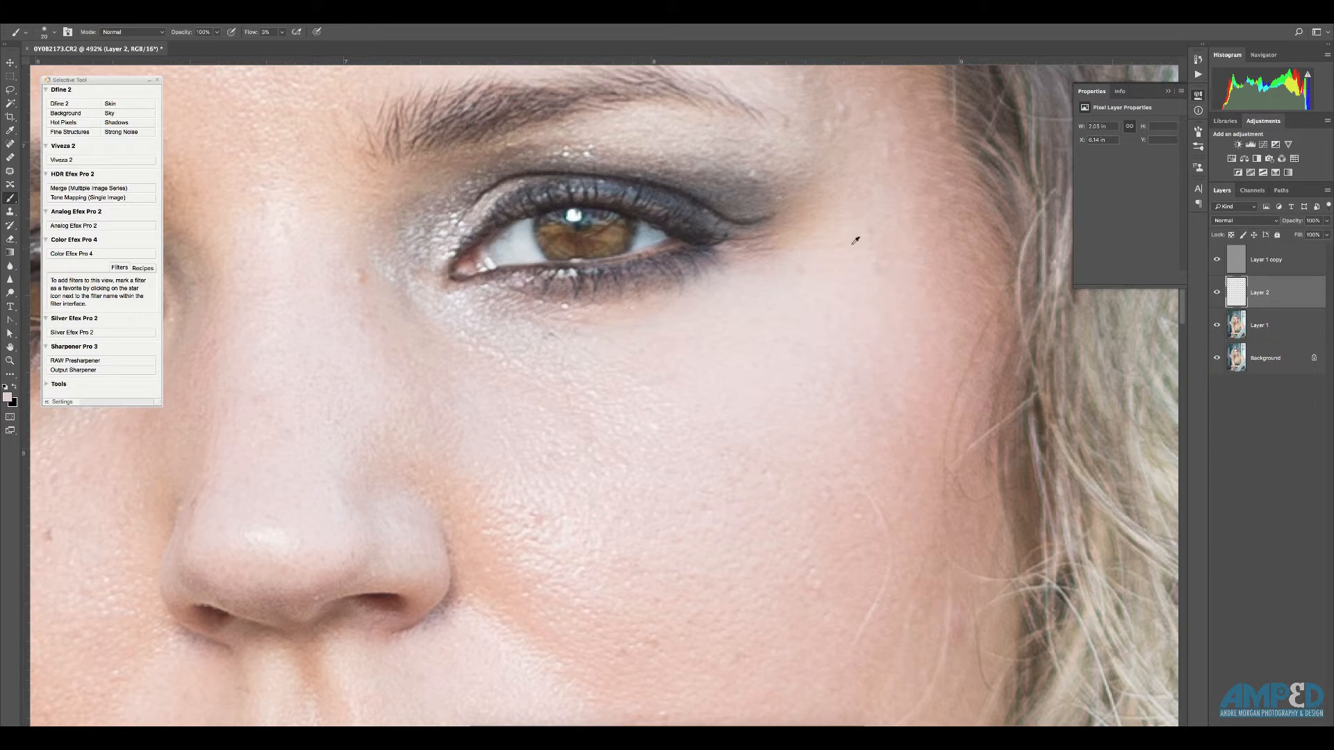
- Paint skin tone over the discoloured area beside the outer corner of the same eye, below the eyeshadow tip
mouse_move(805, 233)
left_mouse_down()
mouse_move(734, 259)
mouse_move(787, 239)
mouse_move(734, 267)
mouse_move(768, 257)
mouse_move(734, 269)
left_mouse_up()
mouse_move(837, 215)
left_mouse_down()
mouse_move(804, 274)
mouse_move(748, 305)
left_mouse_up()
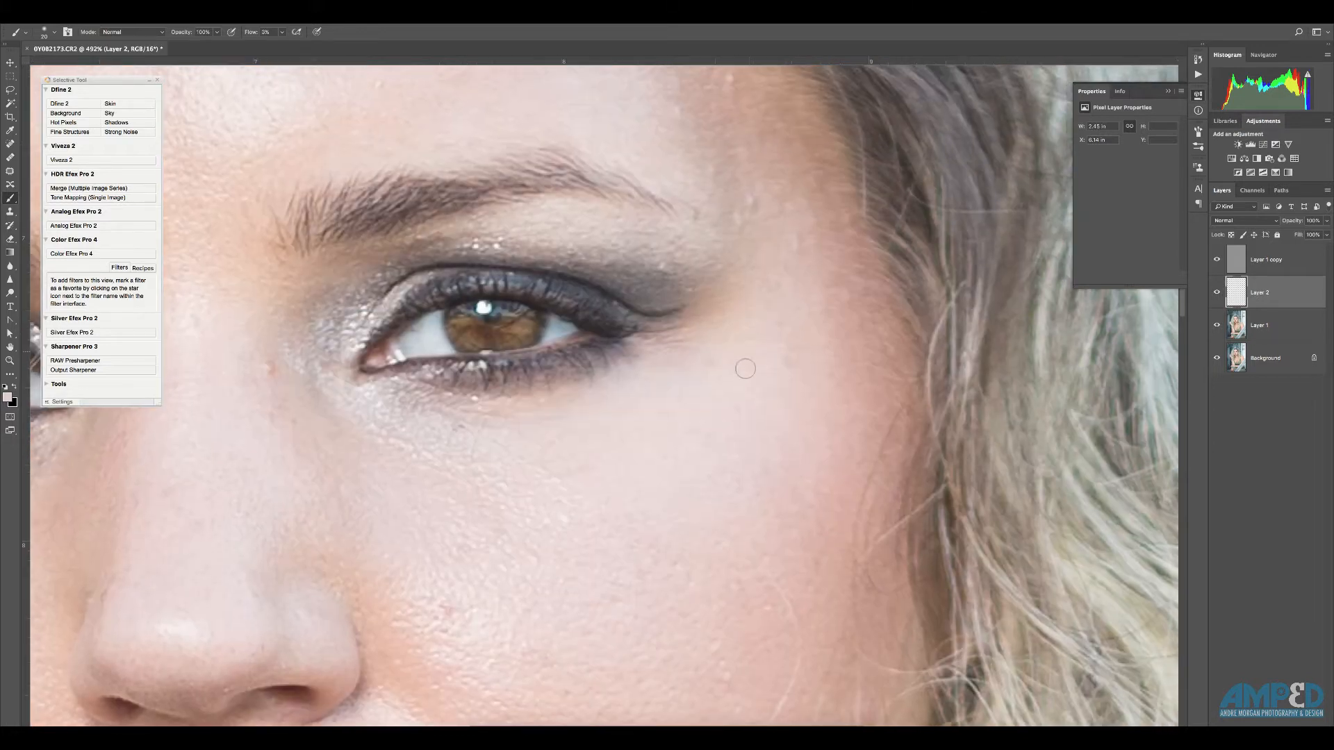
left_click_drag(730, 351, 751, 351)
- Sample skin tones and paint over the dark area under the other eye, beside the hair
left_click_drag(392, 419, 715, 420)
left_click_drag(568, 430, 813, 333)
left_click_drag(639, 409, 749, 411)
left_click(714, 455, "alt")
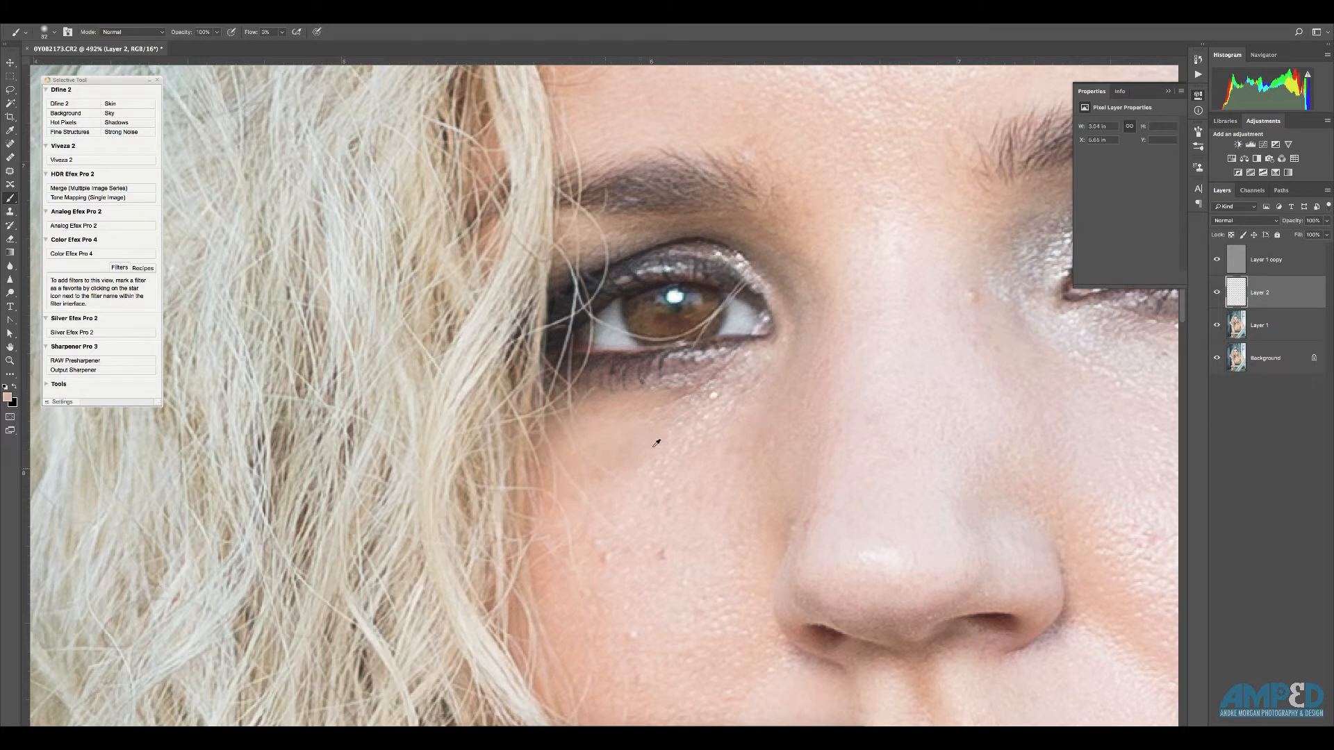
left_click_drag(656, 443, 621, 454)
left_click_drag(584, 494, 581, 474)
scroll(745, 424, "down", 3)
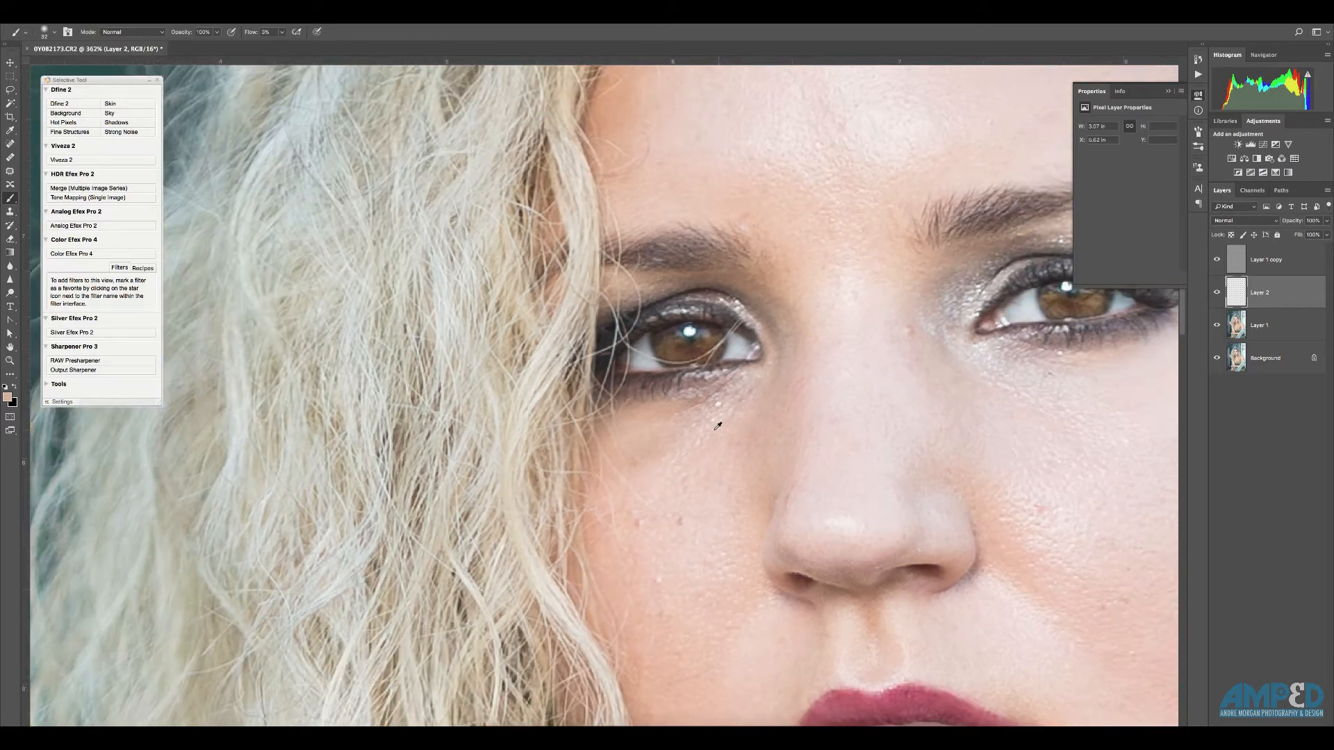
scroll(806, 464, "up", 2)
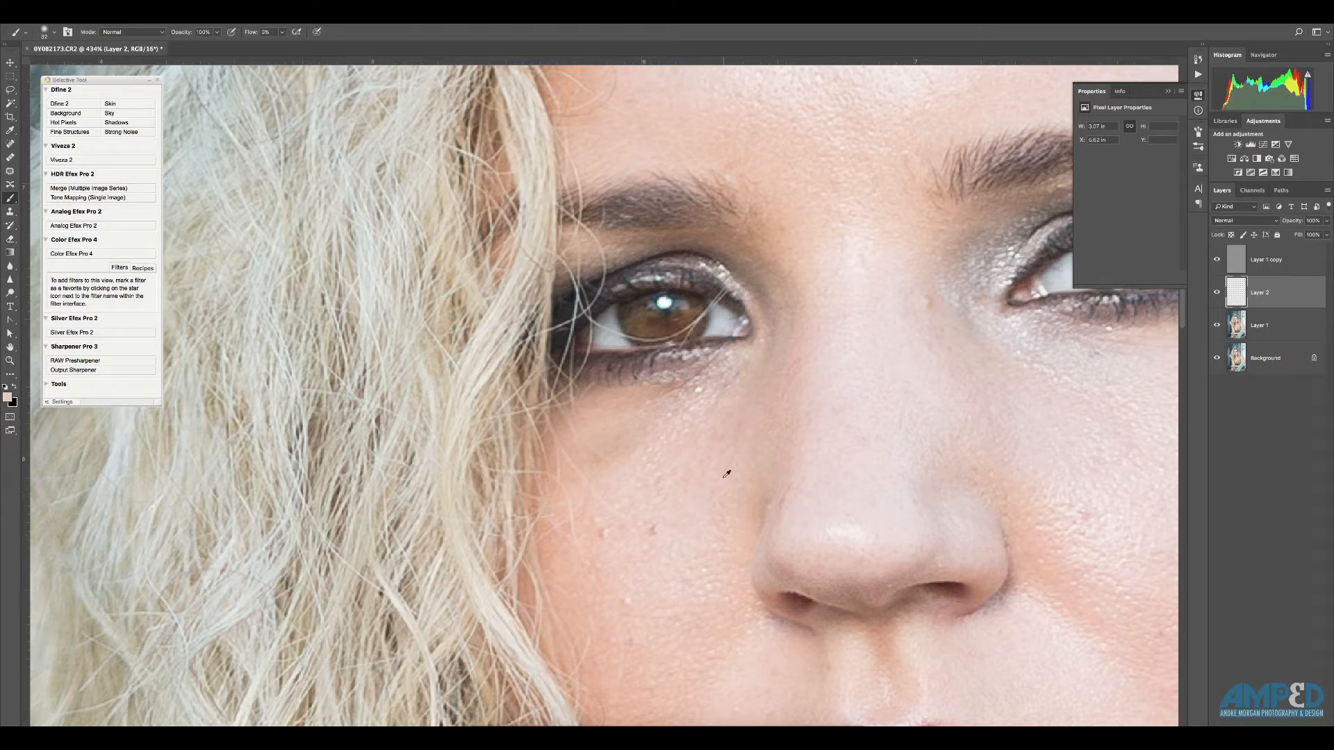
scroll(768, 486, "down", 2)
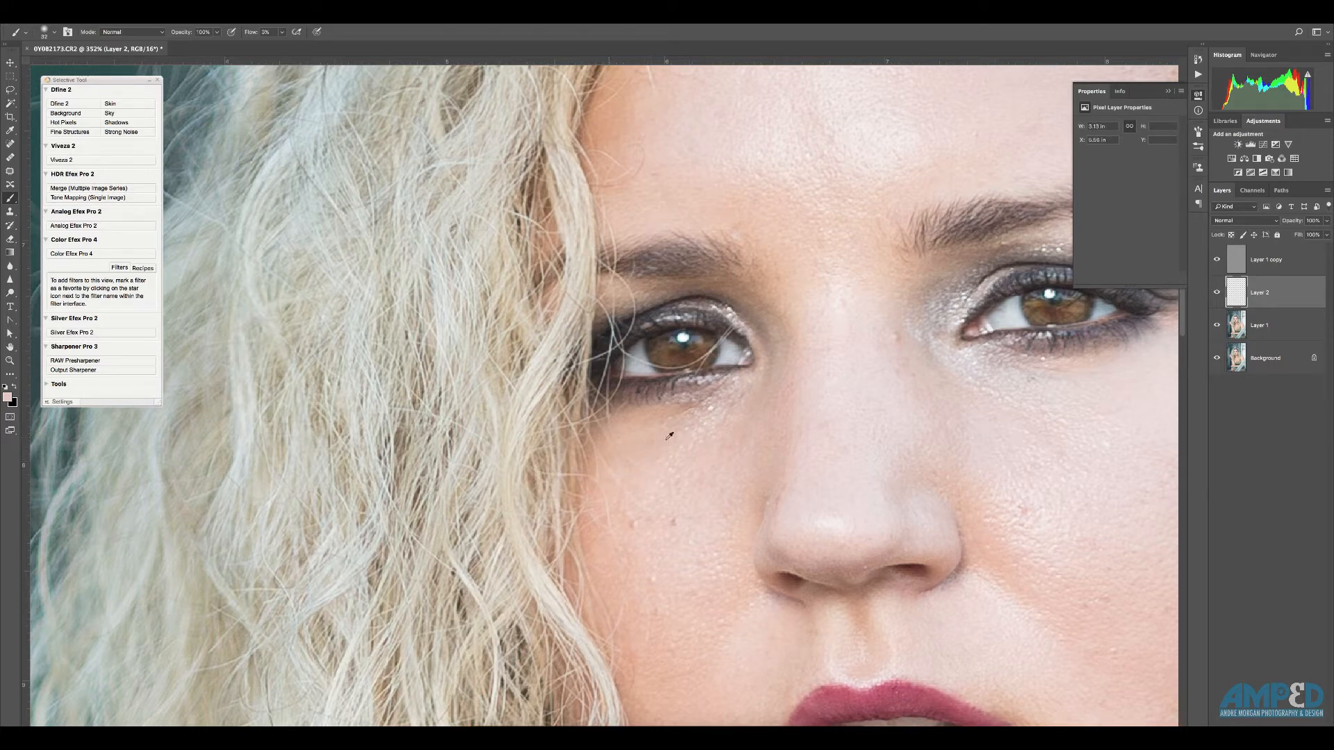
- Compare the whole face with Layer 2's painted retouching hidden and shown
scroll(729, 502, "down", 5)
left_click_drag(817, 513, 683, 379)
left_click(1217, 293)
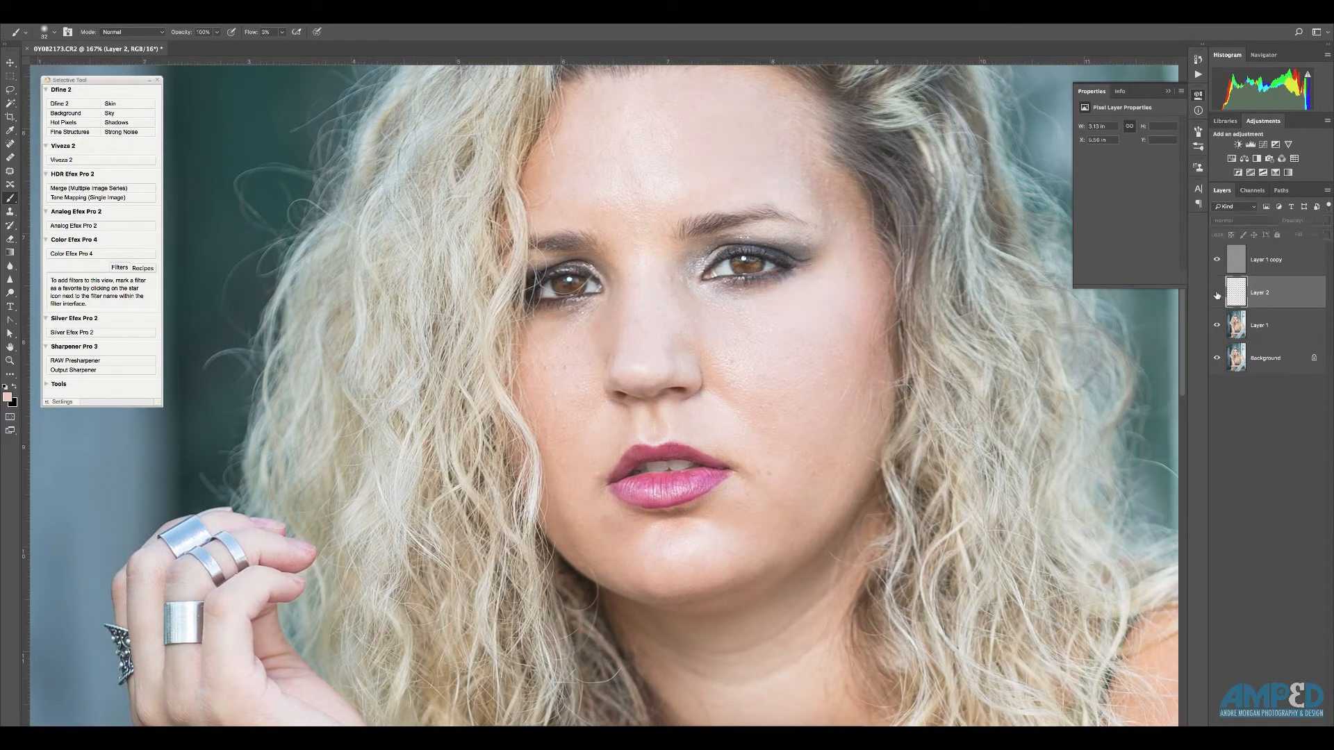
left_click(1216, 292)
left_click(1217, 293)
left_click(1217, 292)
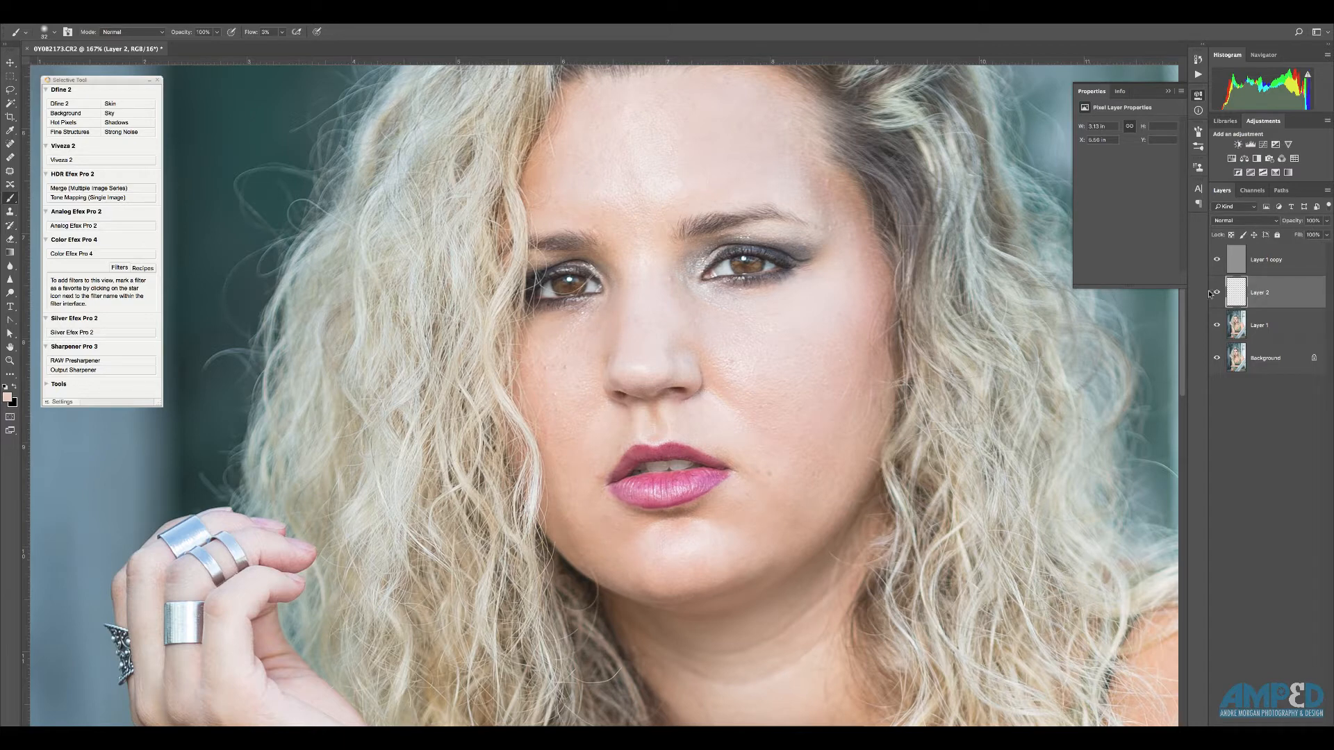
left_click(1208, 292)
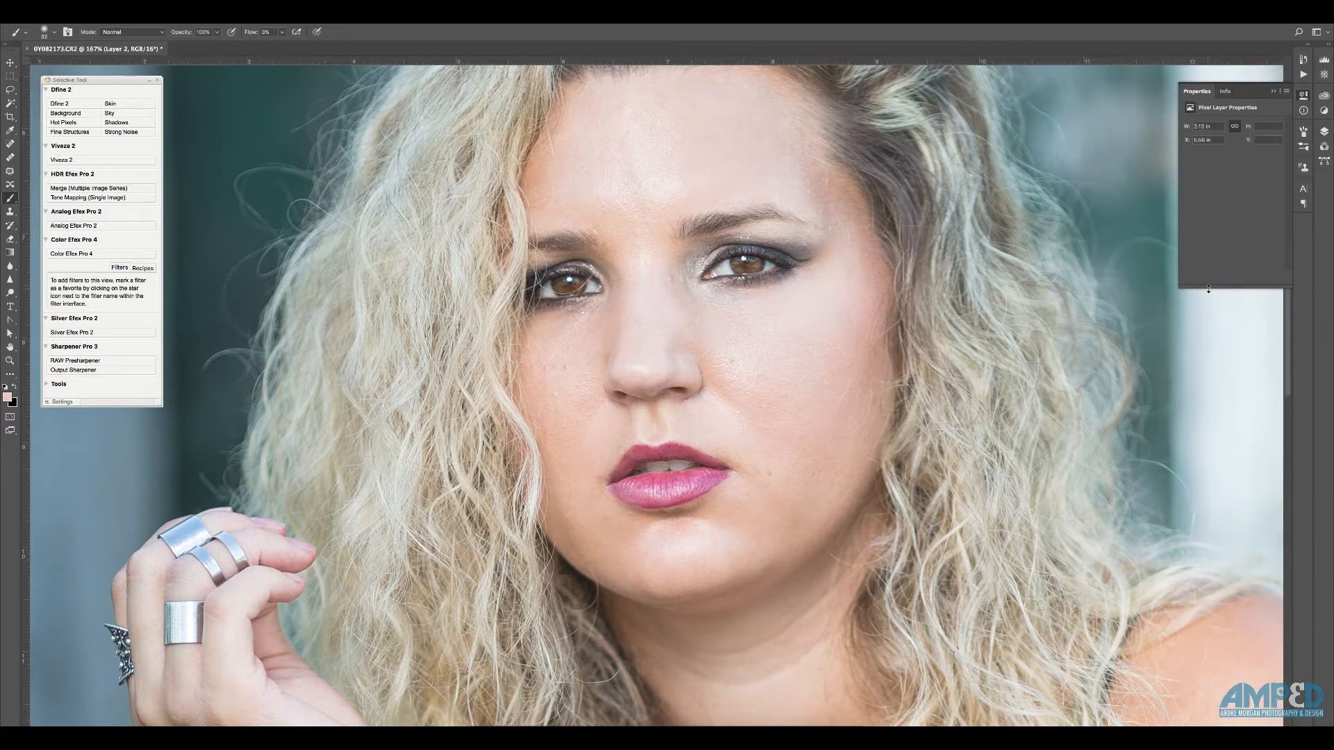
left_click(1326, 132)
left_click(1325, 132)
double_click(1315, 295)
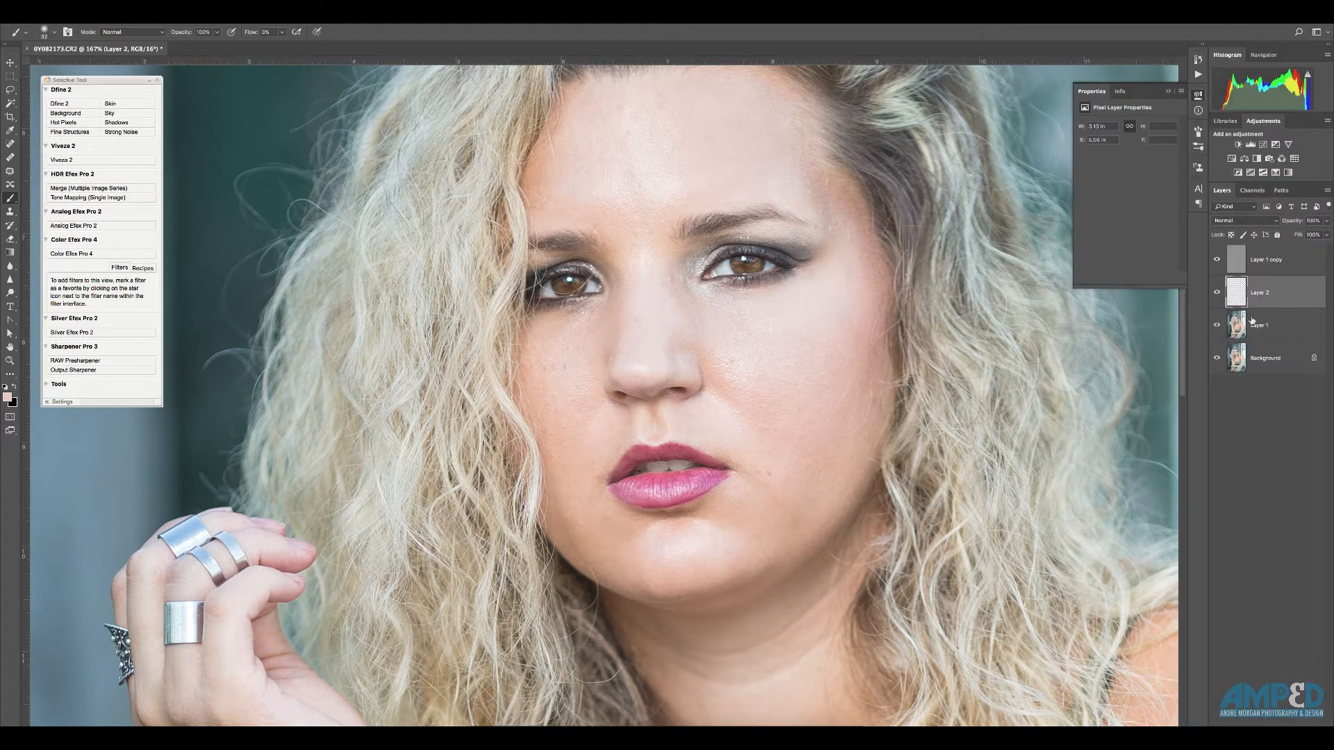
- Blend sampled skin tone into the chin area beneath the lower lip, and compare the result with Layer 2 hidden and shown
left_click_drag(763, 408, 670, 268)
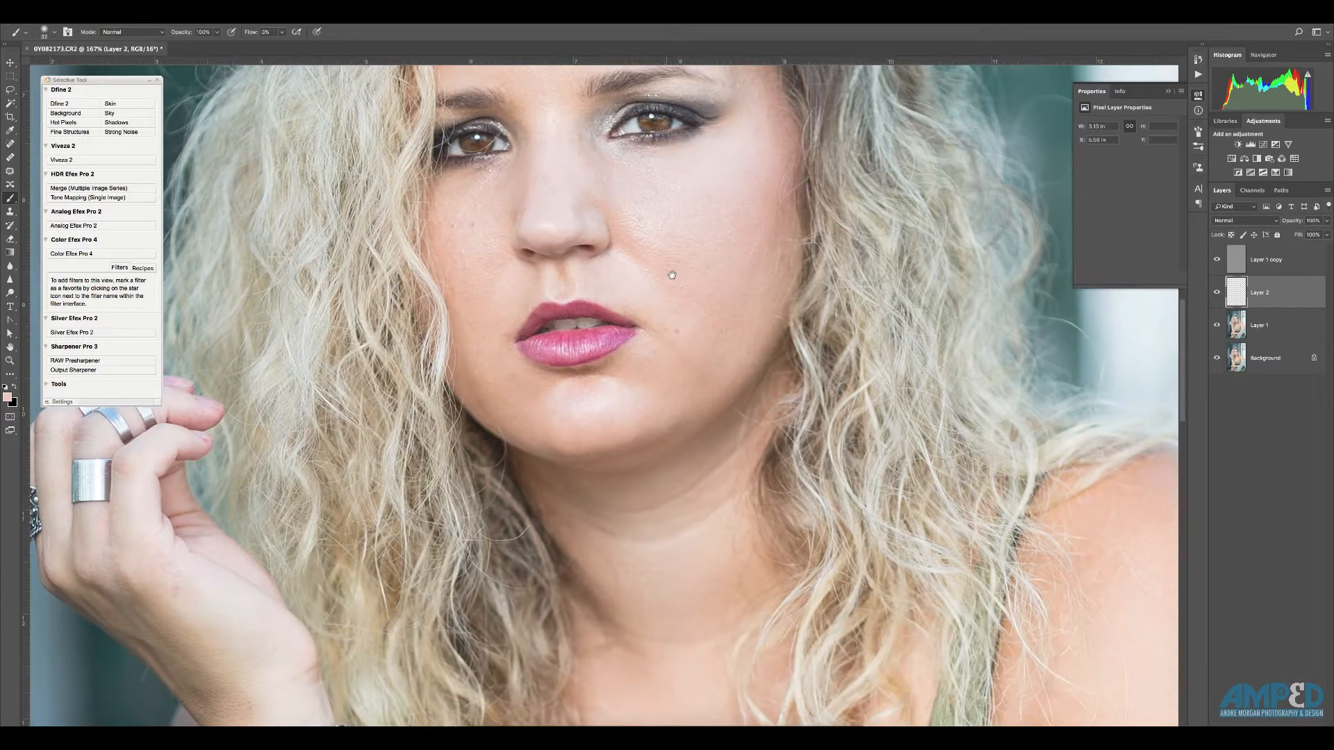
left_click_drag(706, 463, 693, 427)
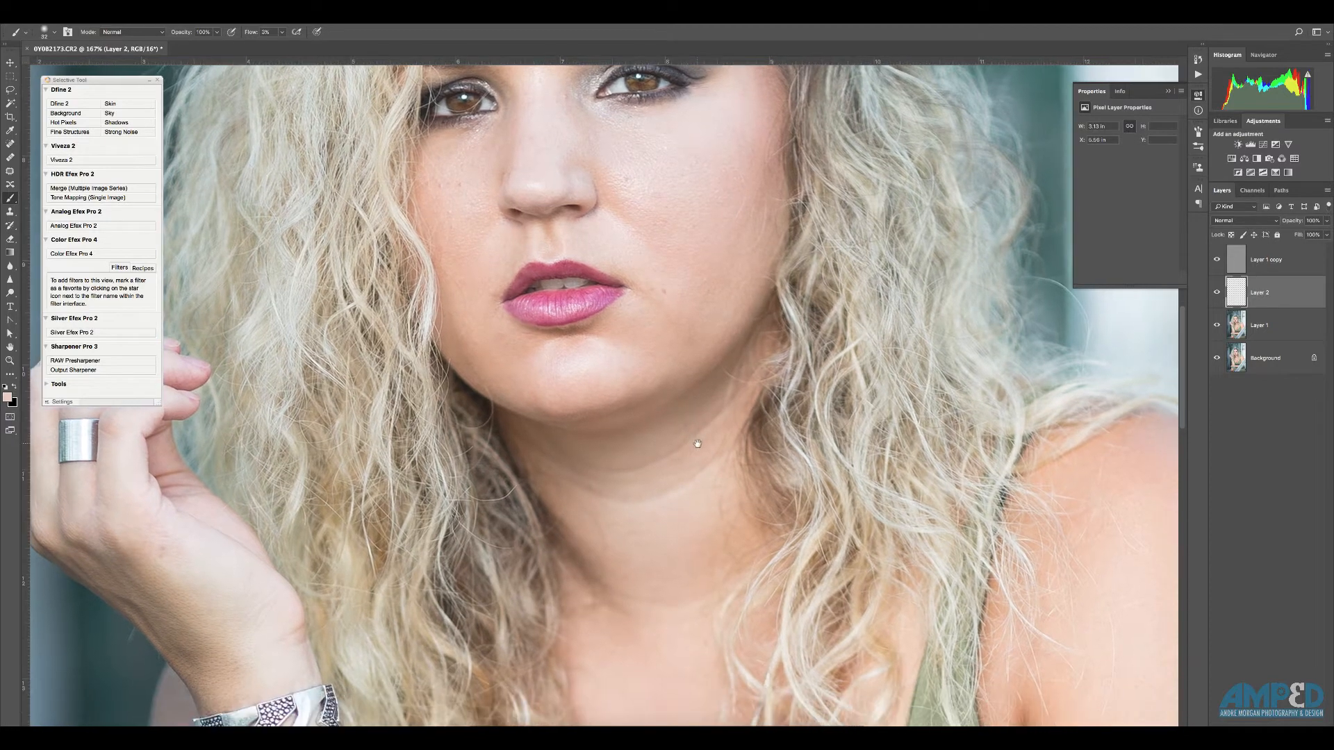
scroll(576, 342, "up", 2)
scroll(577, 342, "up", 4)
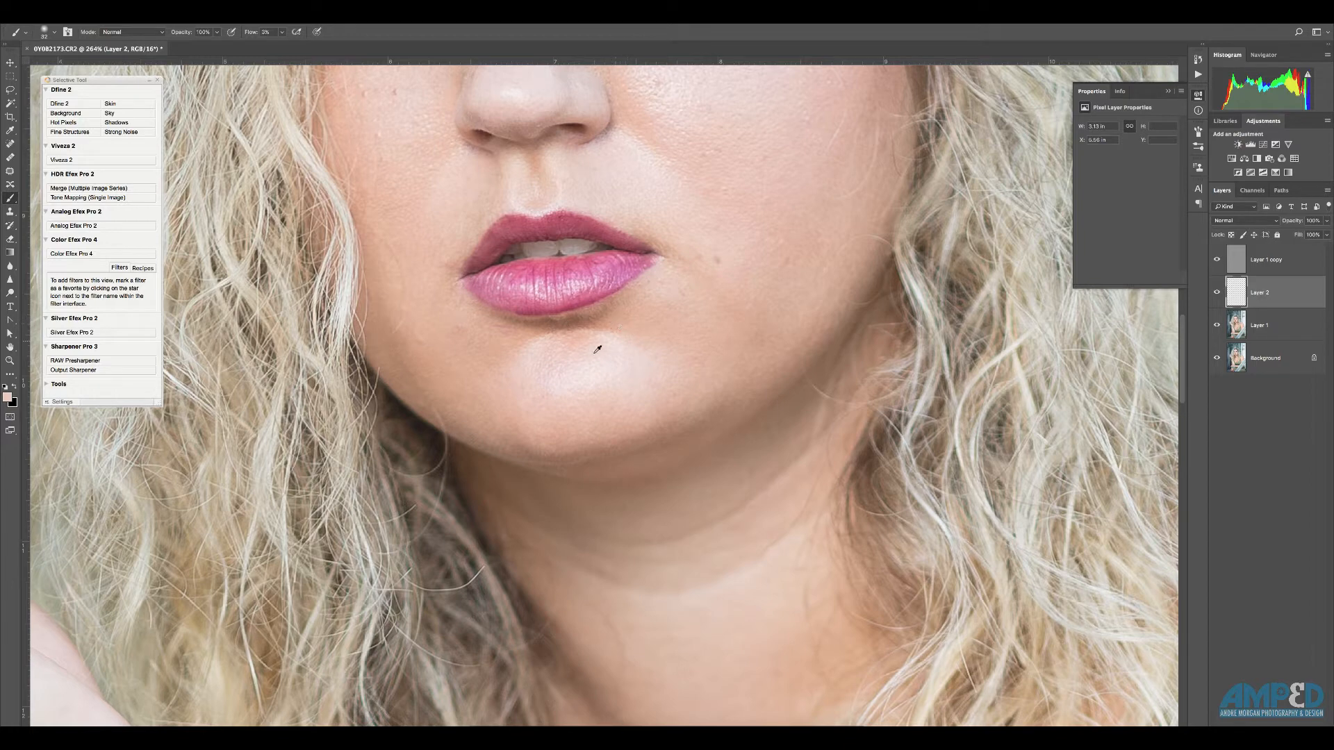
left_click(500, 351, "alt")
left_click_drag(499, 351, 491, 351)
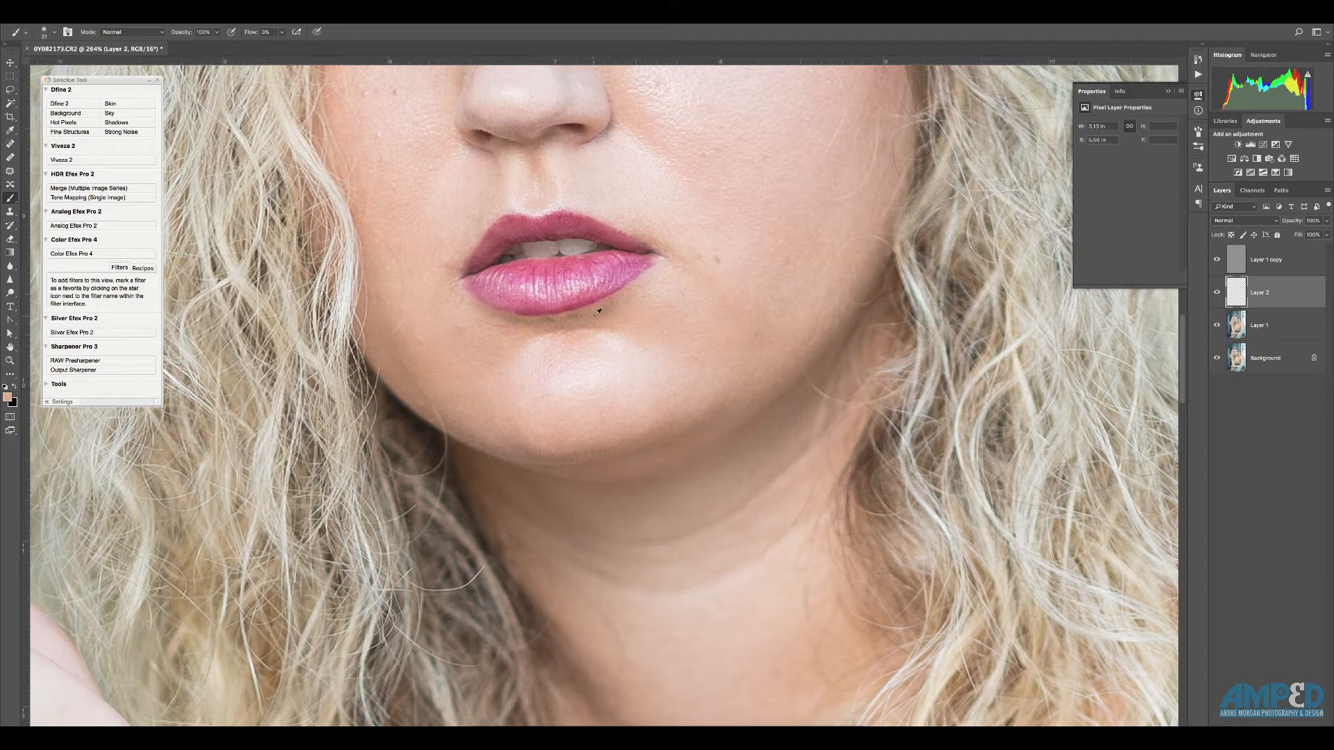
left_click(1217, 292)
left_click(1217, 293)
scroll(519, 328, "down", 2)
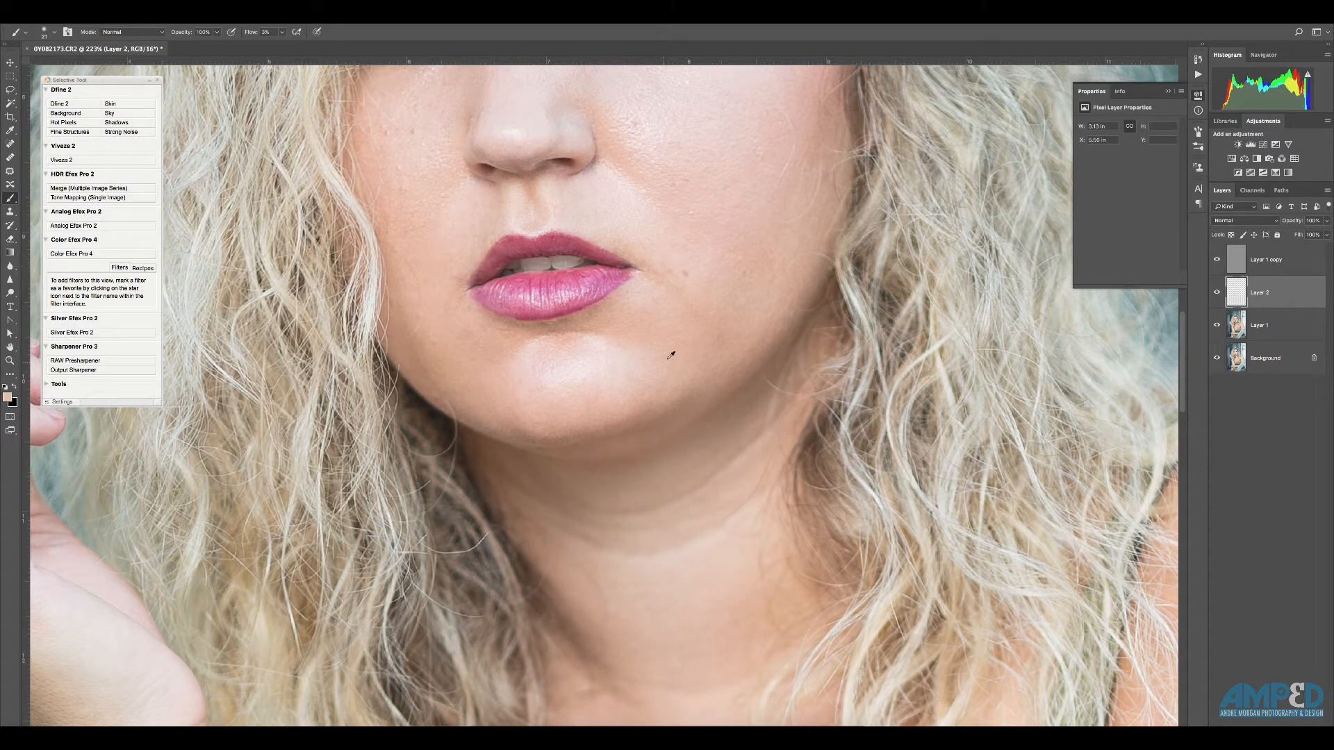
- Brush skin tone over the back of the raised hand, between the knuckles and the bracelet
left_click_drag(572, 232, 617, 365)
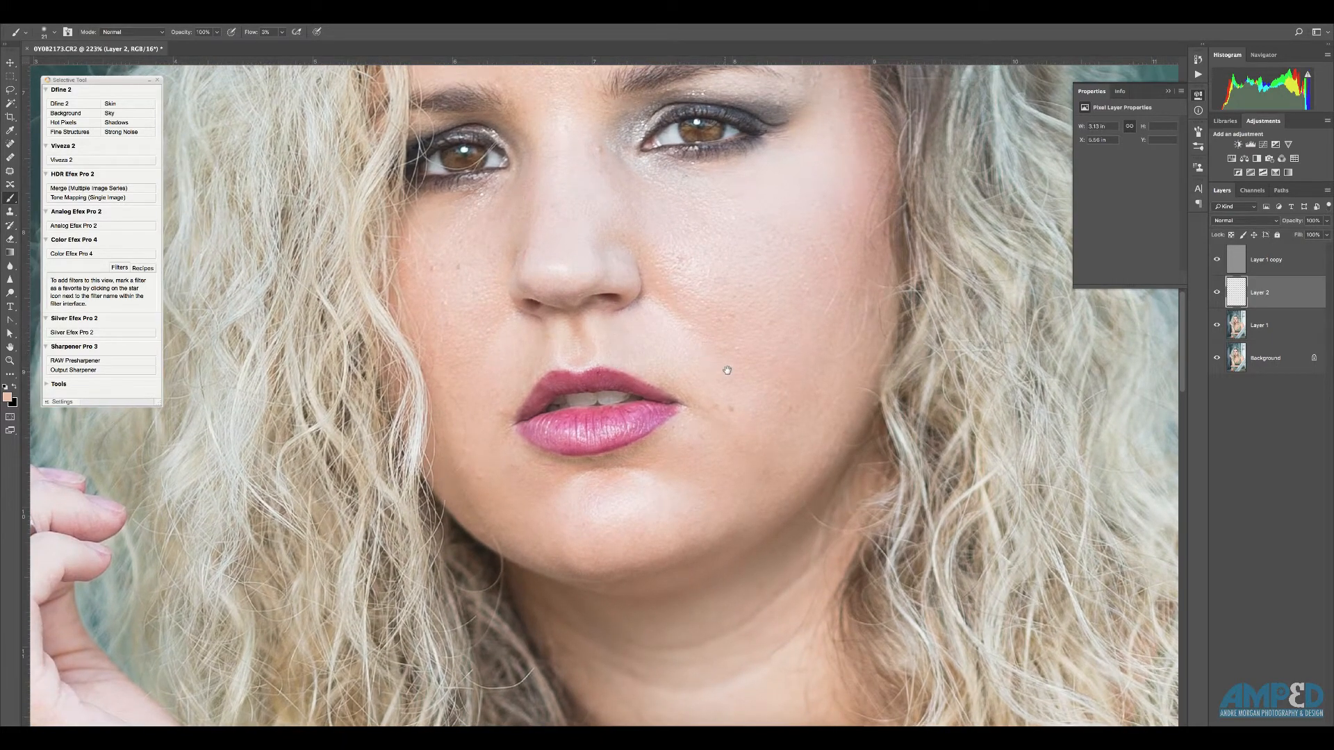
left_click_drag(810, 484, 654, 265)
scroll(554, 428, "down", 4)
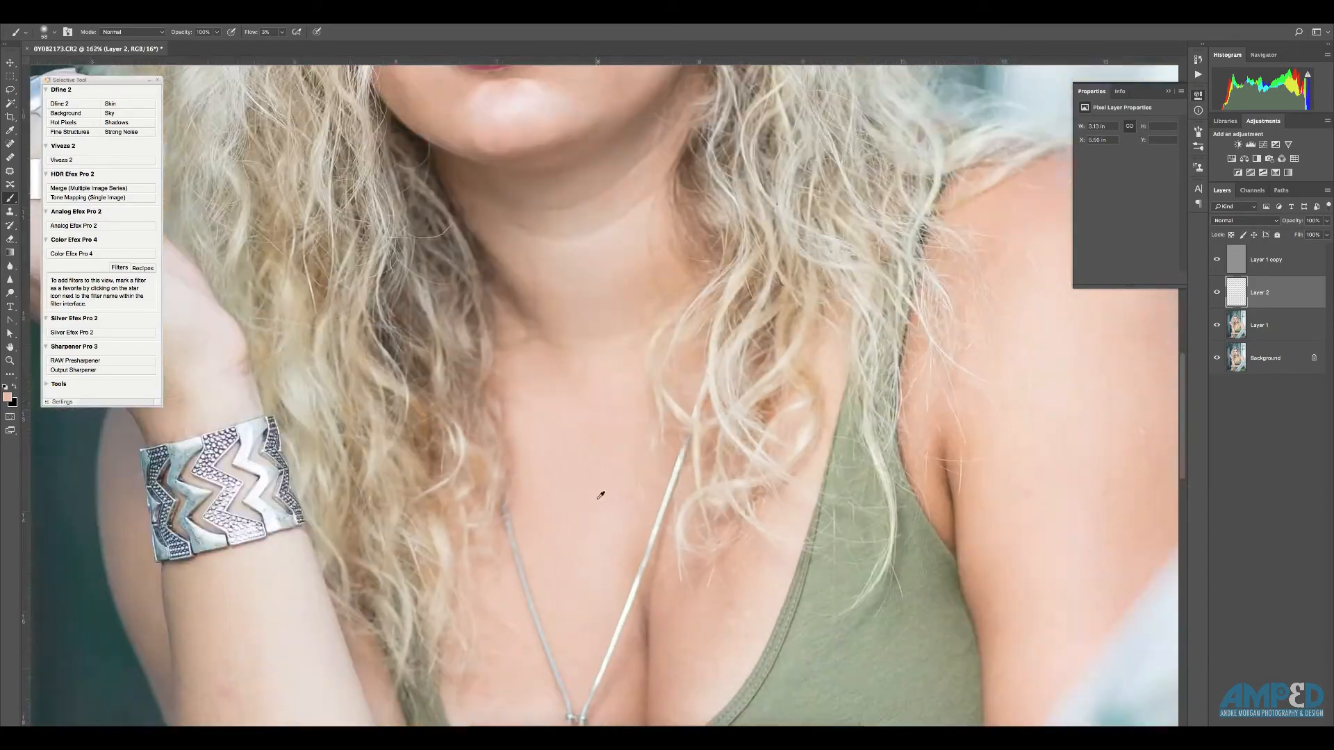
left_click_drag(598, 497, 852, 508)
scroll(346, 162, "up", 6)
left_click_drag(375, 406, 389, 406)
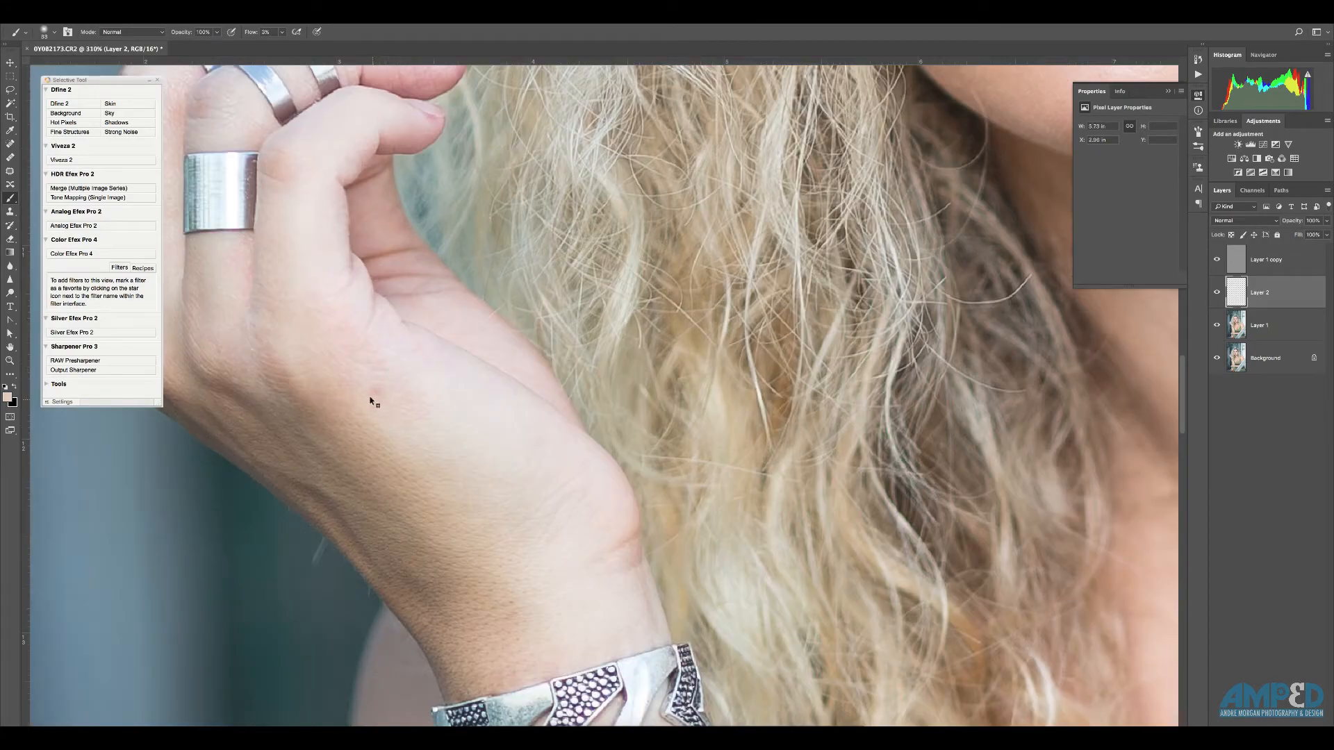
- Sample skin tones and paint over uneven patches on the resting hand and its forearm
scroll(389, 393, "down", 12)
left_click(548, 464, "alt")
mouse_move(548, 463)
left_mouse_down()
mouse_move(557, 429)
mouse_move(504, 239)
mouse_move(553, 398)
mouse_move(467, 629)
mouse_move(562, 446)
mouse_move(523, 446)
left_mouse_up()
scroll(559, 425, "down", 4)
scroll(554, 390, "up", 3)
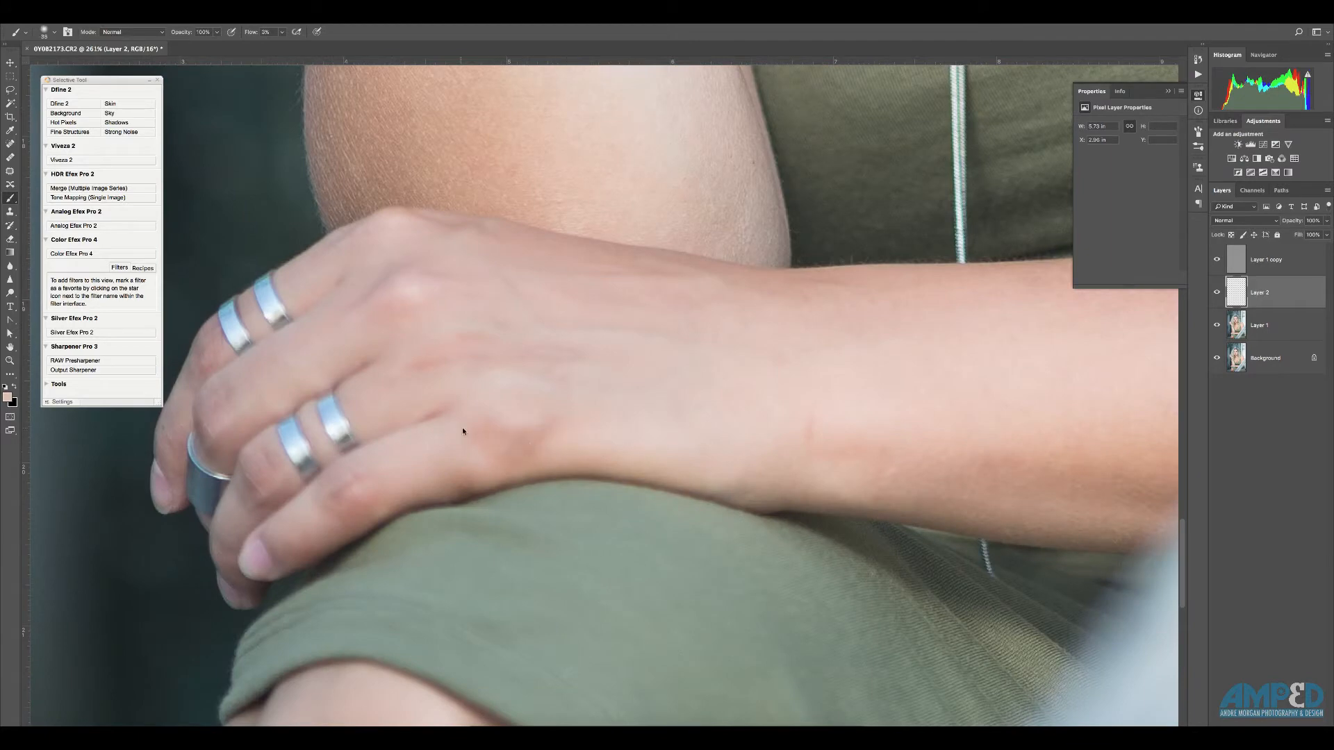
scroll(612, 528, "down", 4)
scroll(597, 427, "up", 2)
left_click(501, 453, "alt")
scroll(528, 440, "right", 5)
left_click_drag(626, 500, 642, 482)
- Brush skin tone over the lower cheek and jaw on the photo's left side, beside the hair
scroll(827, 519, "down", 4)
scroll(547, 618, "up", 3)
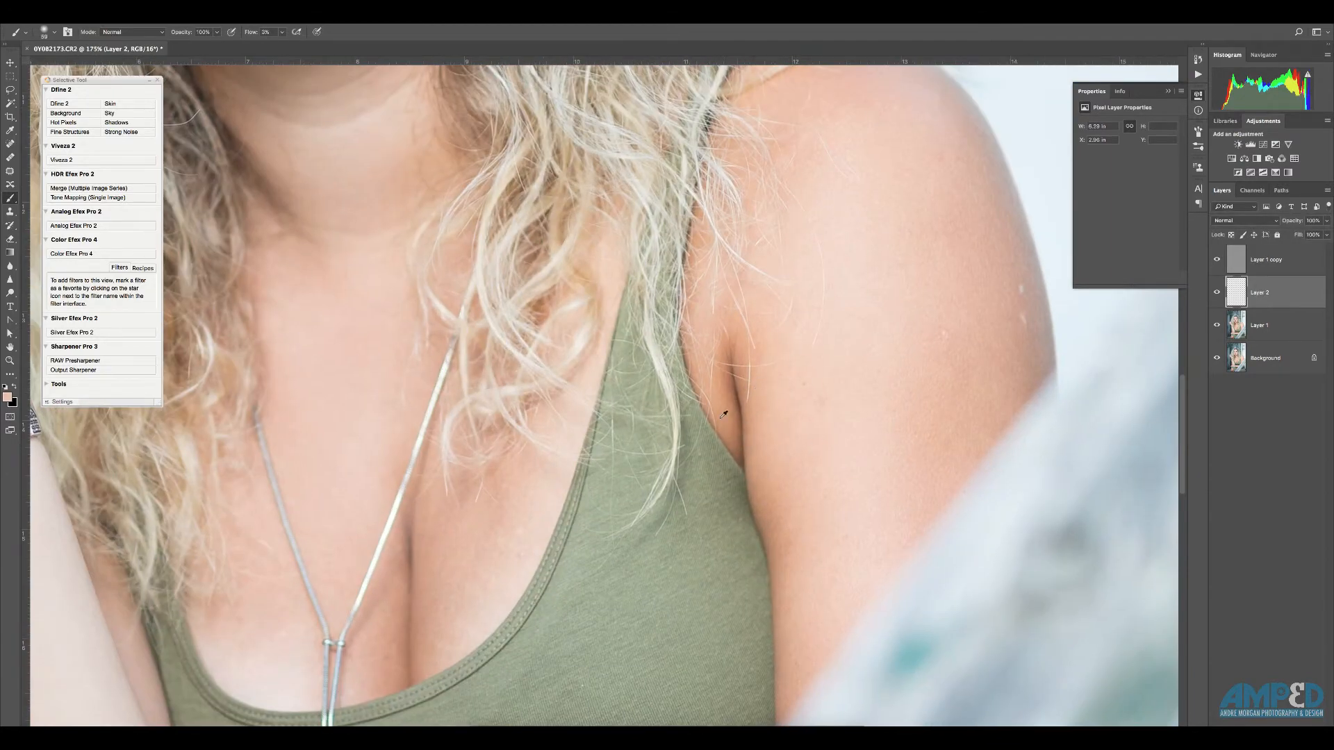
scroll(724, 414, "up", 8)
scroll(605, 316, "down", 3)
scroll(615, 362, "up", 2)
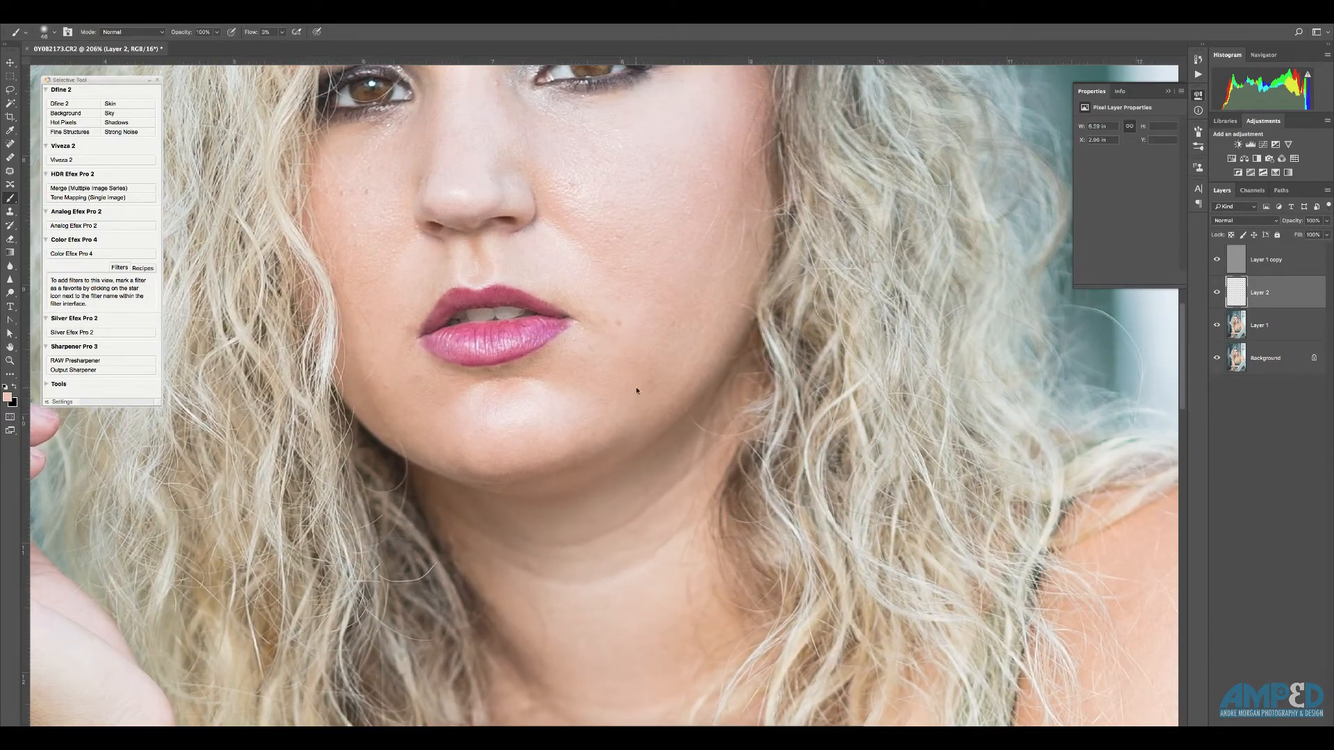
left_click_drag(410, 350, 387, 349)
scroll(507, 354, "up", 2)
scroll(443, 360, "down", 4)
scroll(646, 364, "up", 3)
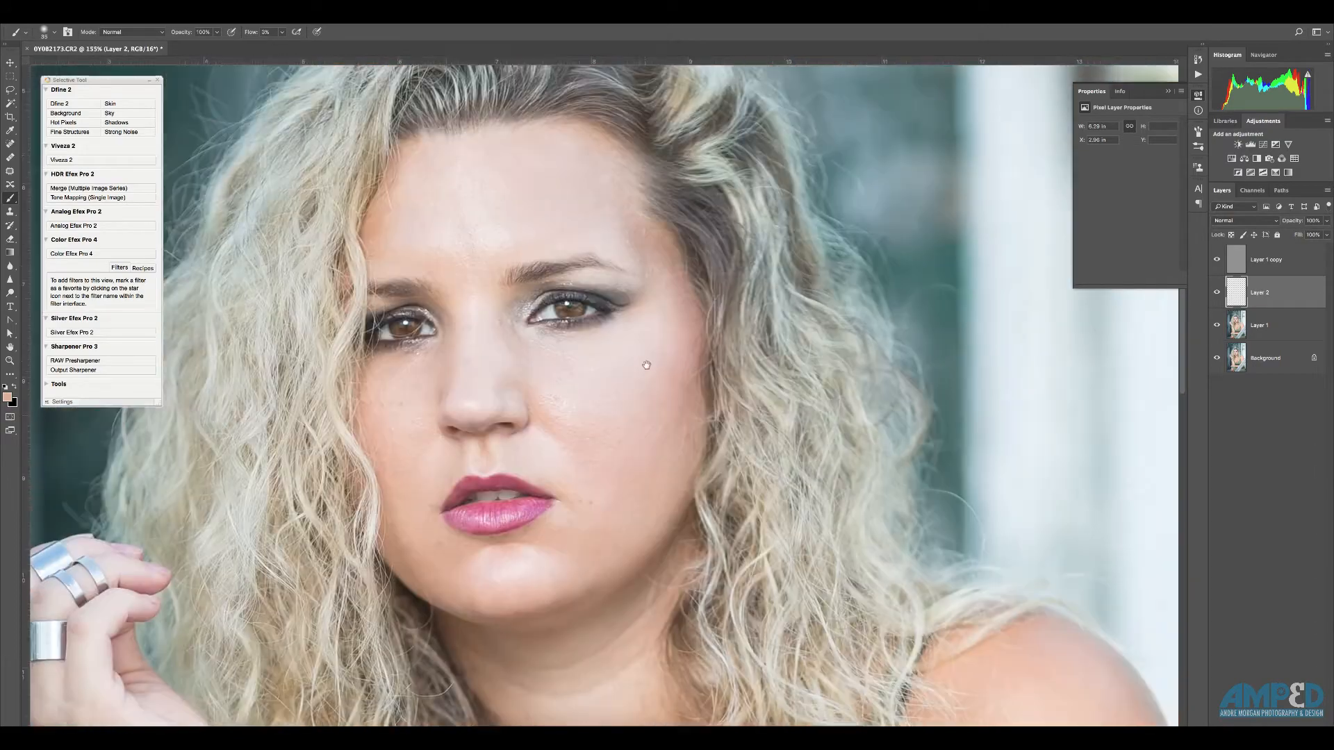
- Using a smaller Healing Brush on the Layer 1 copy texture layer, heal small marks on the cheek at the photo's left
scroll(669, 289, "down", 8)
left_click(1278, 264)
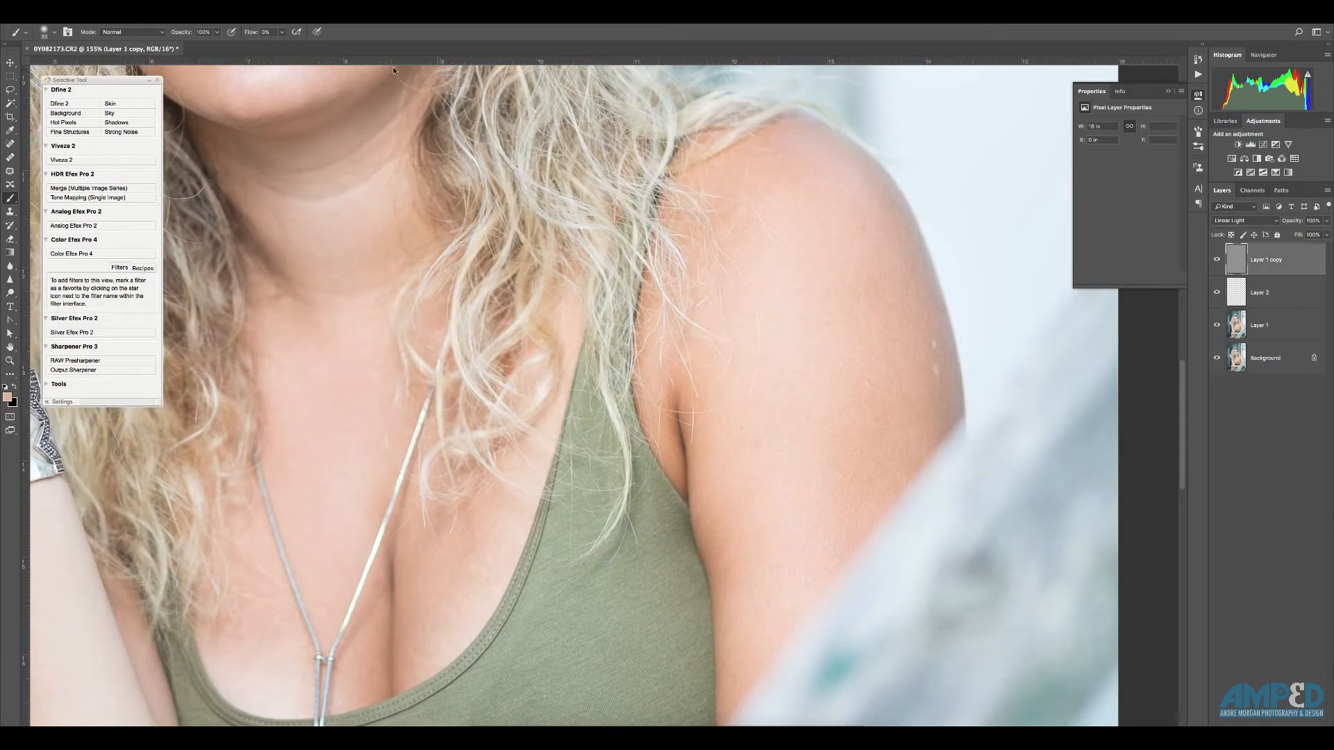
left_click(11, 157)
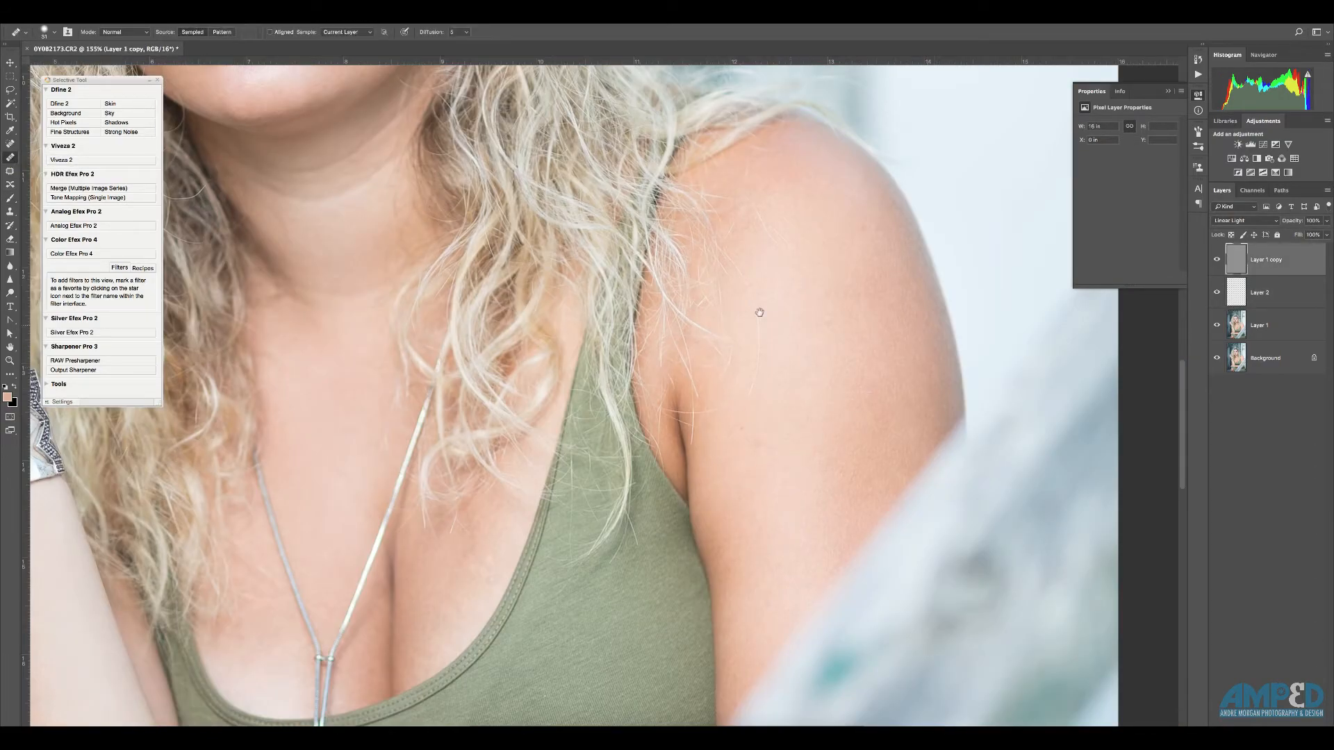
scroll(759, 312, "up", 5)
key("[")
key("[")
key("[")
scroll(557, 230, "up", 8)
scroll(557, 230, "left", 5)
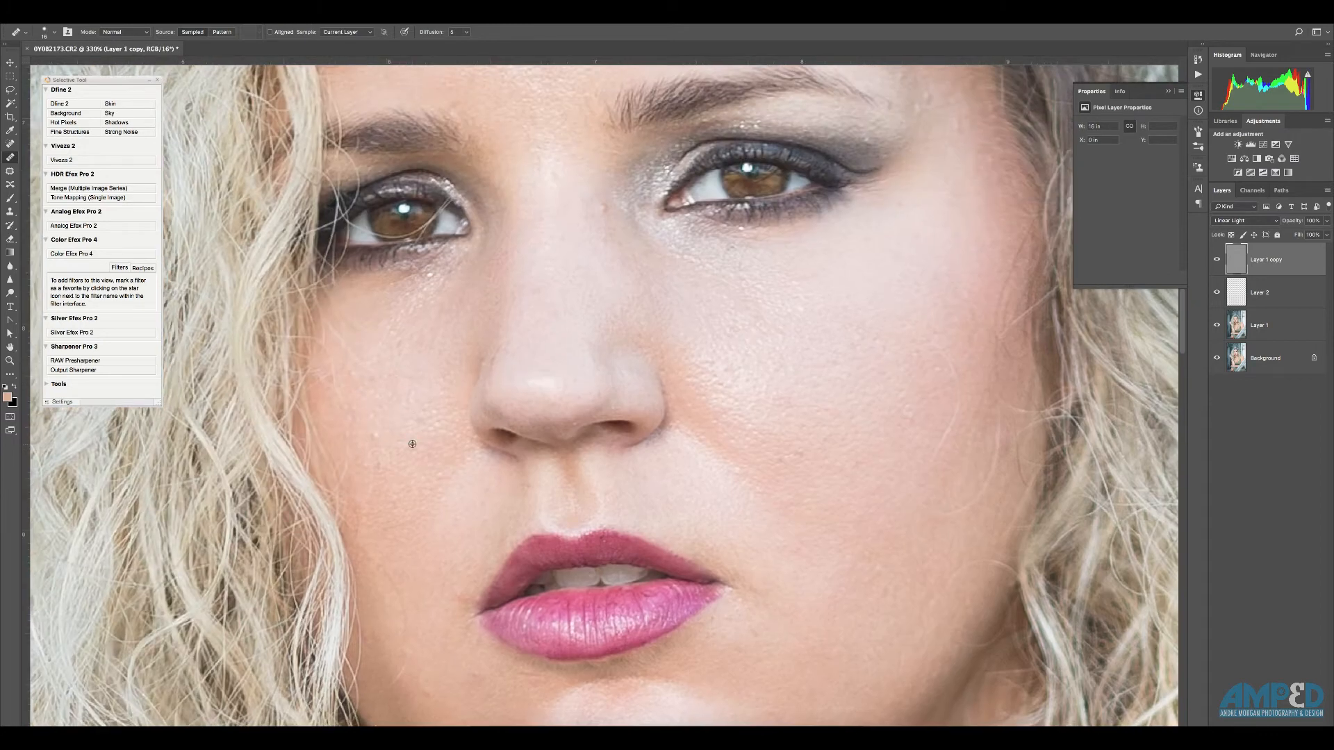
key("[")
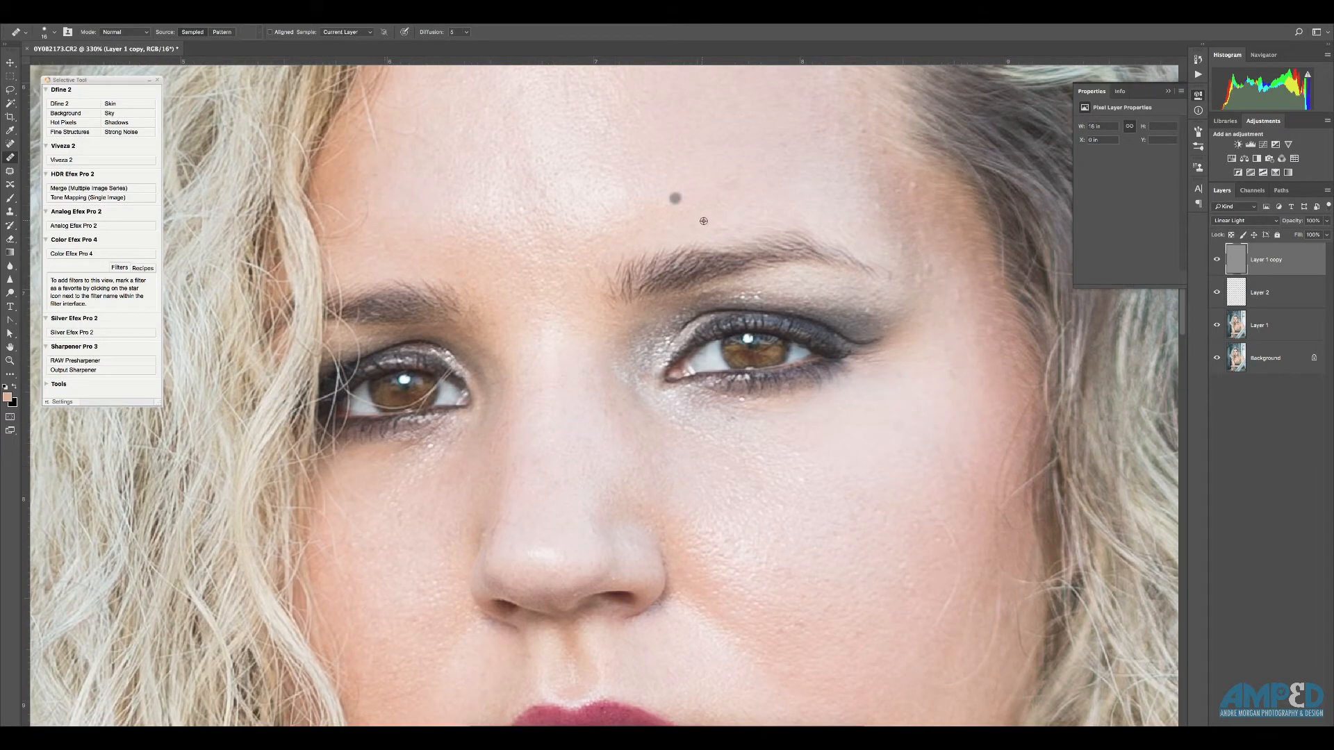
- Heal remaining small blemishes on the forehead, beside the mouth corner and on the neck
scroll(899, 378, "up", 4)
scroll(900, 378, "right", 2)
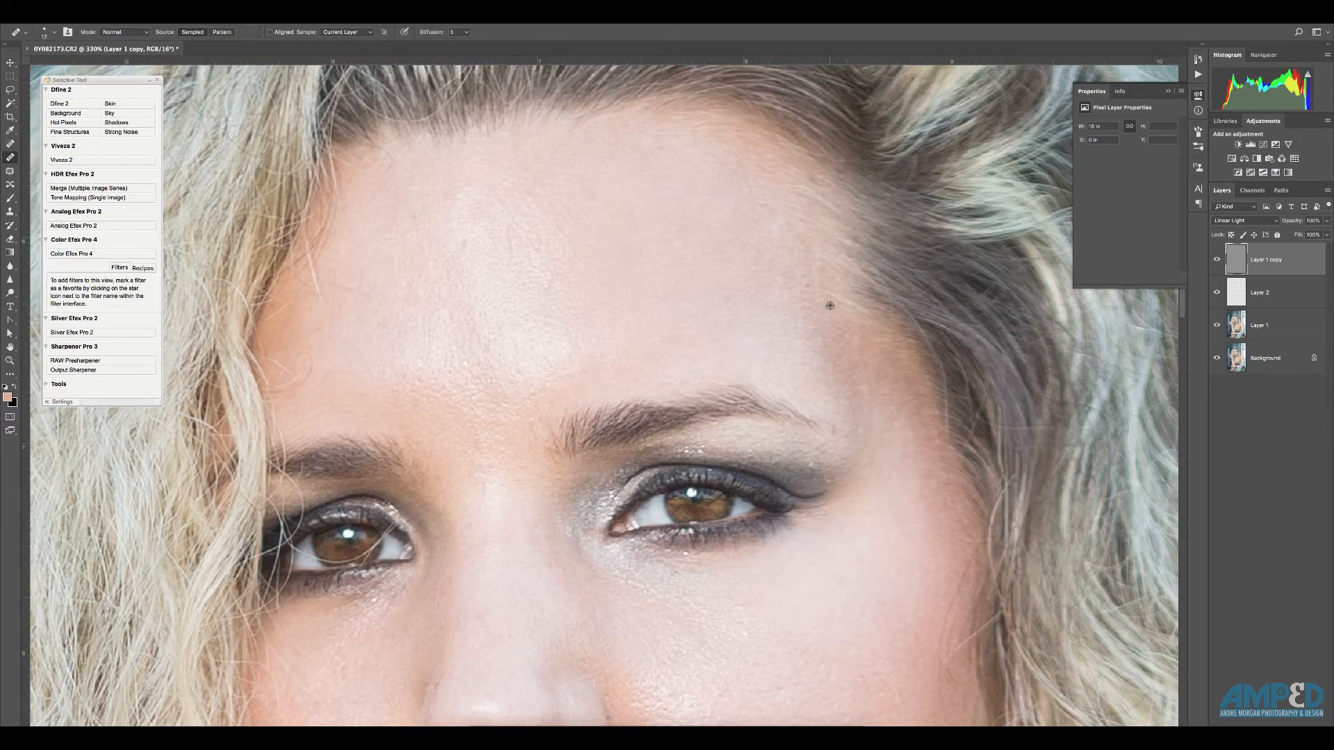
scroll(590, 198, "down", 8)
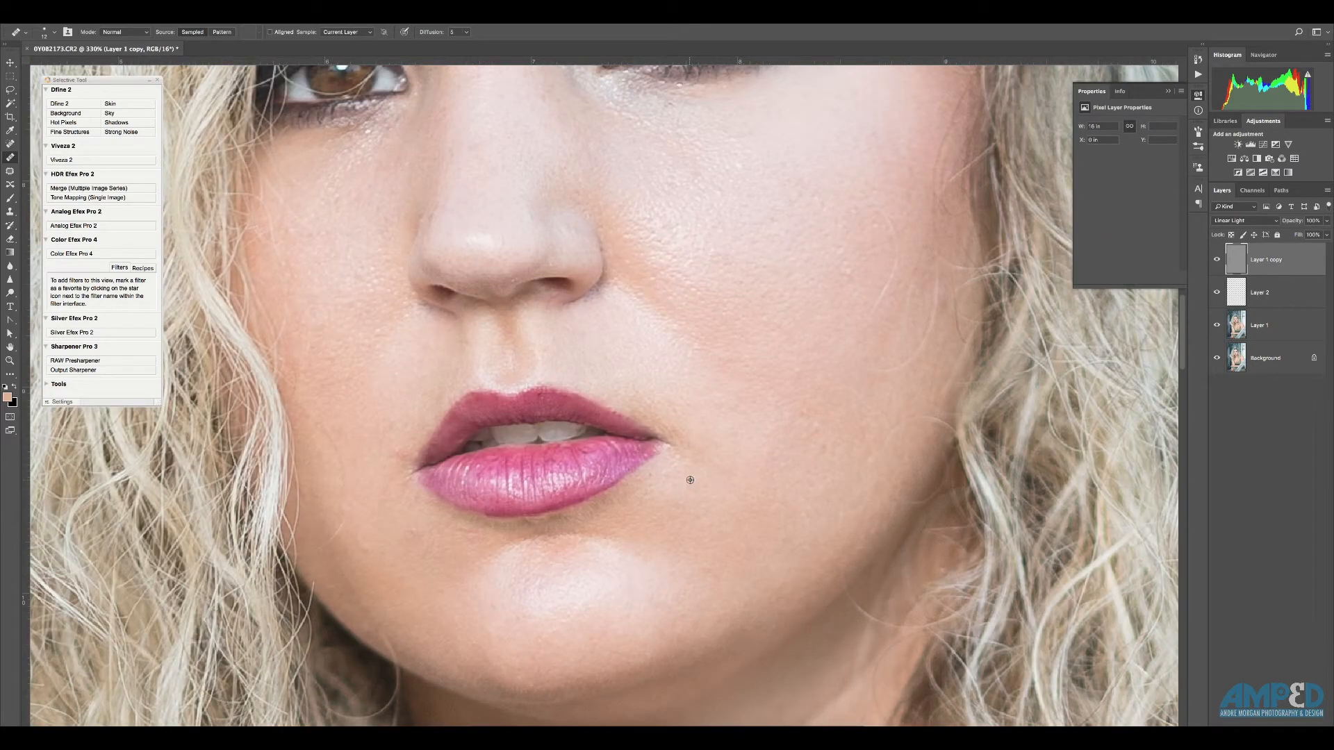
scroll(421, 626, "down", 6)
scroll(421, 626, "right", 2)
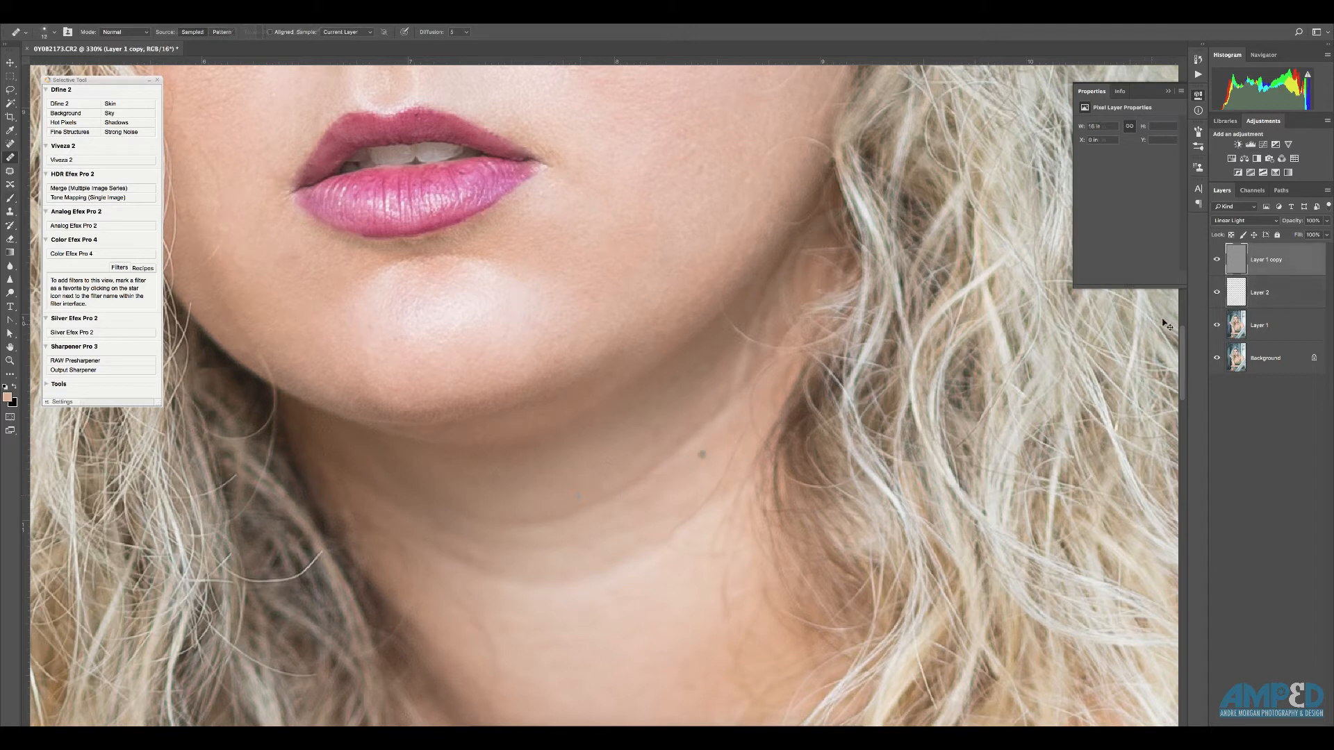
- Paint skin tone on Layer 2 over the shadowed neck crease below the chin, enlarging the soft brush to about 124 px
left_click(1278, 300)
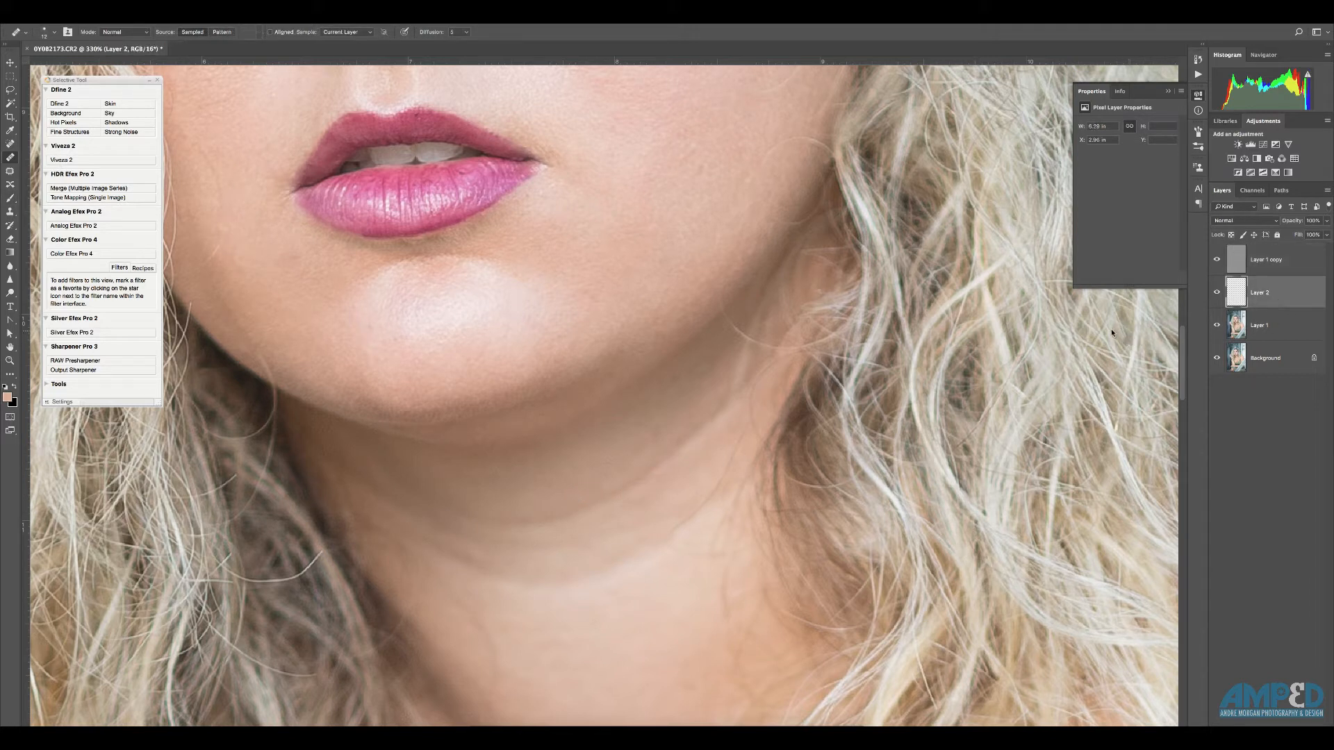
key("b")
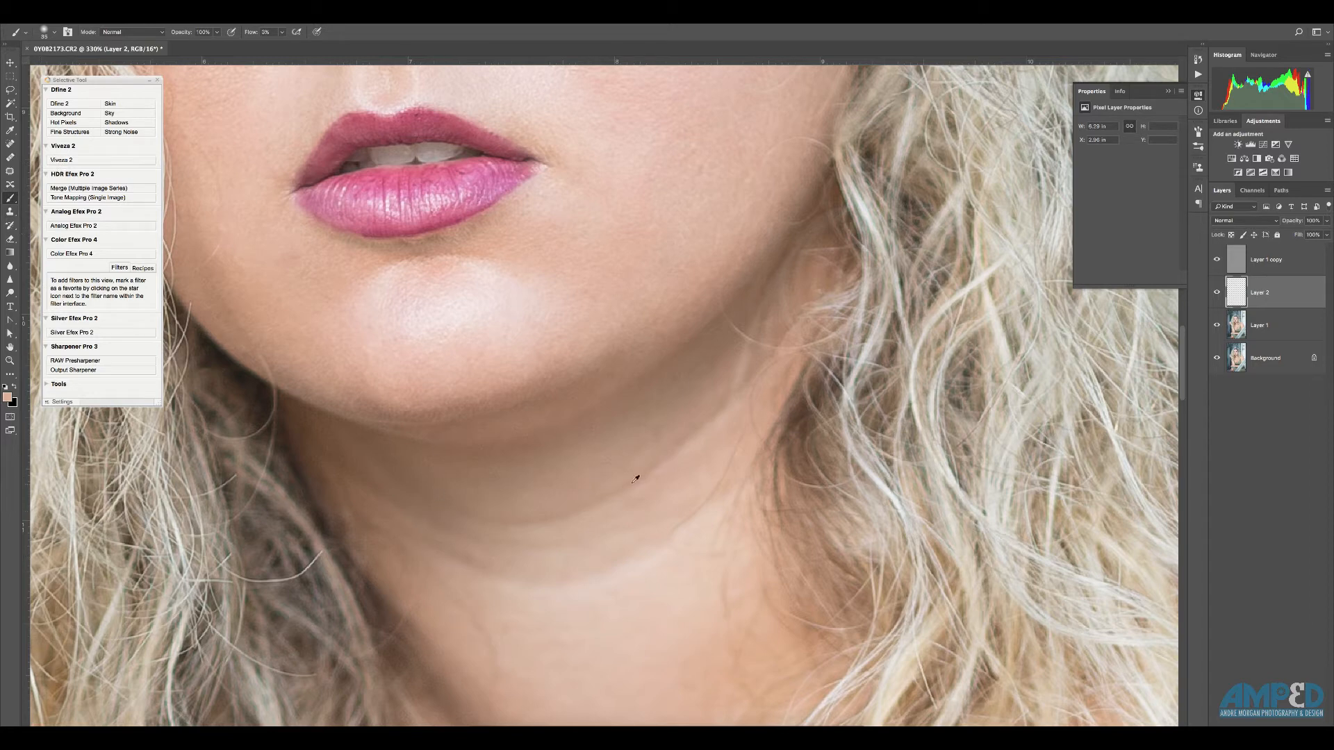
scroll(635, 479, "up", 5)
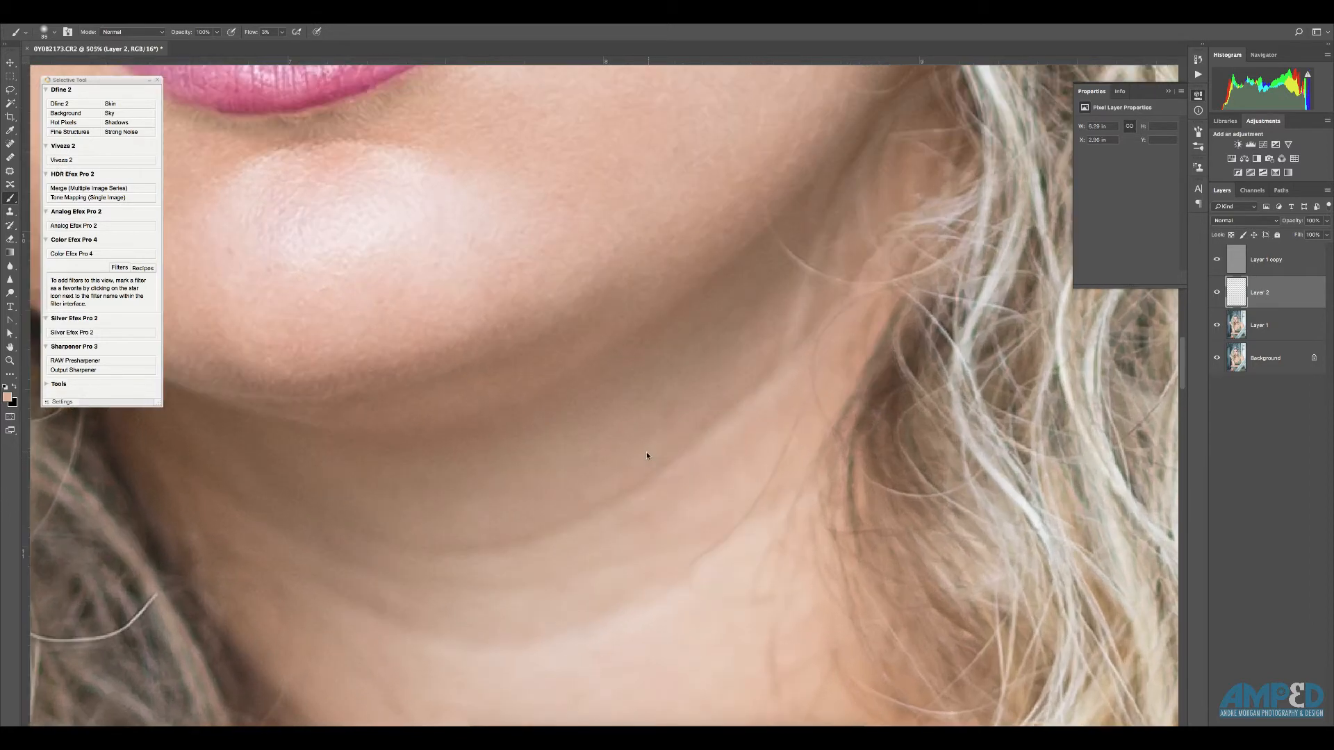
left_click_drag(647, 451, 621, 458)
mouse_move(553, 426)
left_mouse_down()
mouse_move(535, 428)
mouse_move(606, 441)
mouse_move(500, 430)
mouse_move(666, 426)
mouse_move(394, 443)
mouse_move(556, 434)
mouse_move(516, 428)
mouse_move(498, 432)
mouse_move(557, 440)
mouse_move(555, 455)
left_mouse_up()
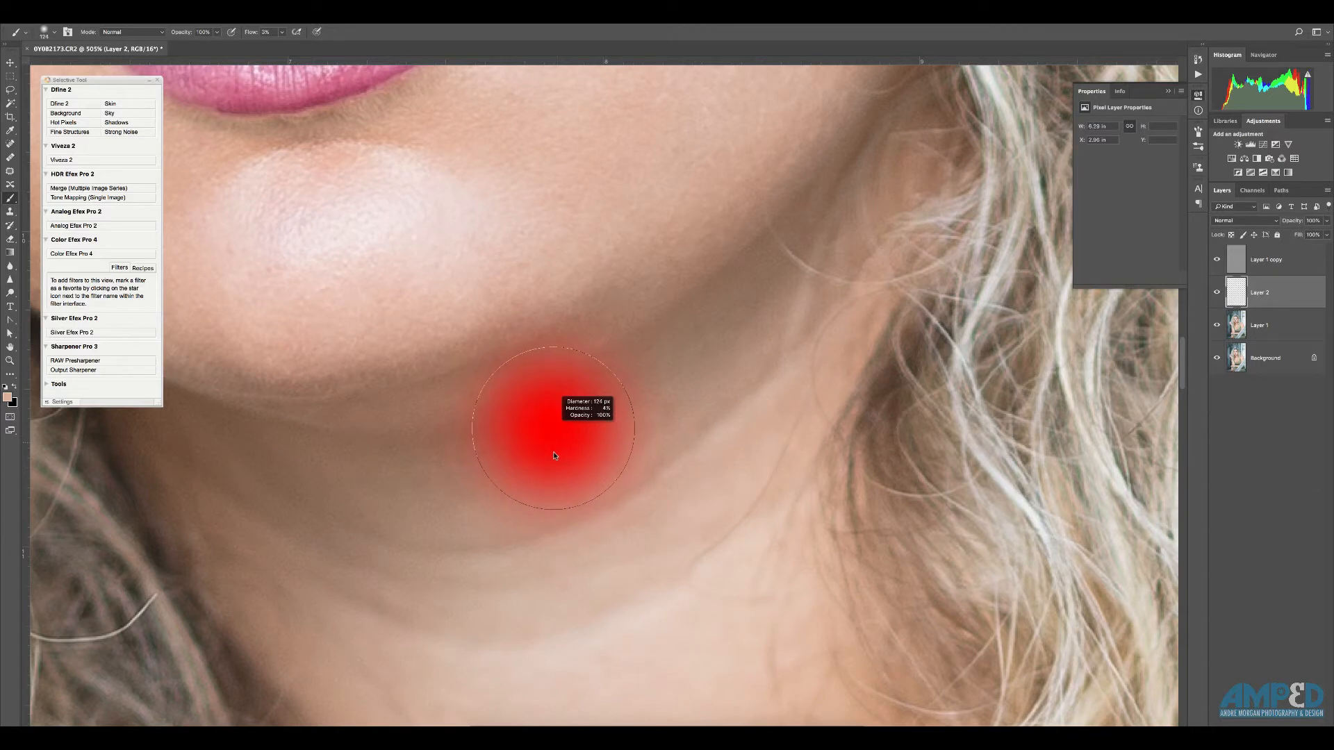
mouse_move(556, 336)
left_mouse_down()
mouse_move(544, 606)
mouse_move(541, 323)
mouse_move(533, 408)
mouse_move(536, 375)
left_mouse_up()
left_click_drag(612, 466, 471, 471)
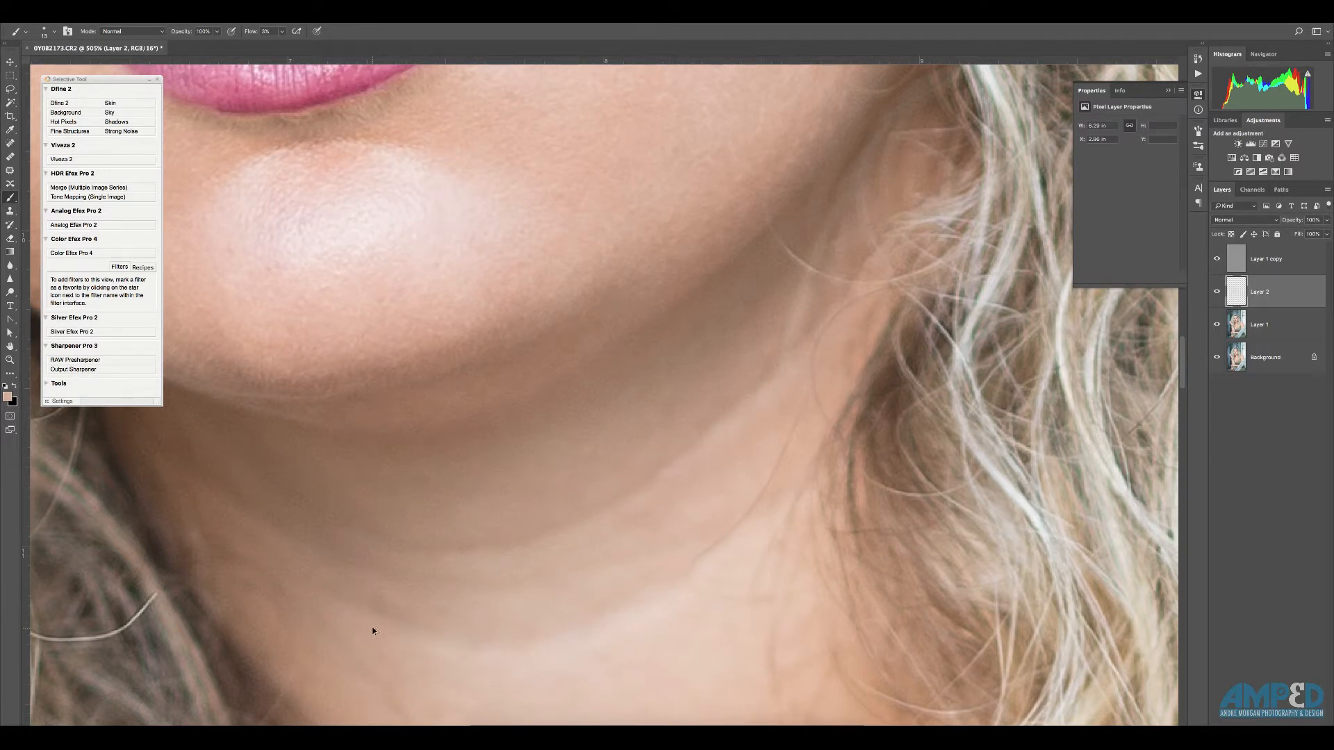
- Sample neighbouring neck tones and blend the lower crease lines across the neck with a small brush
left_click_drag(564, 659, 571, 622)
left_click(622, 592, "alt")
left_click_drag(623, 593, 643, 595)
left_click(375, 562, "alt")
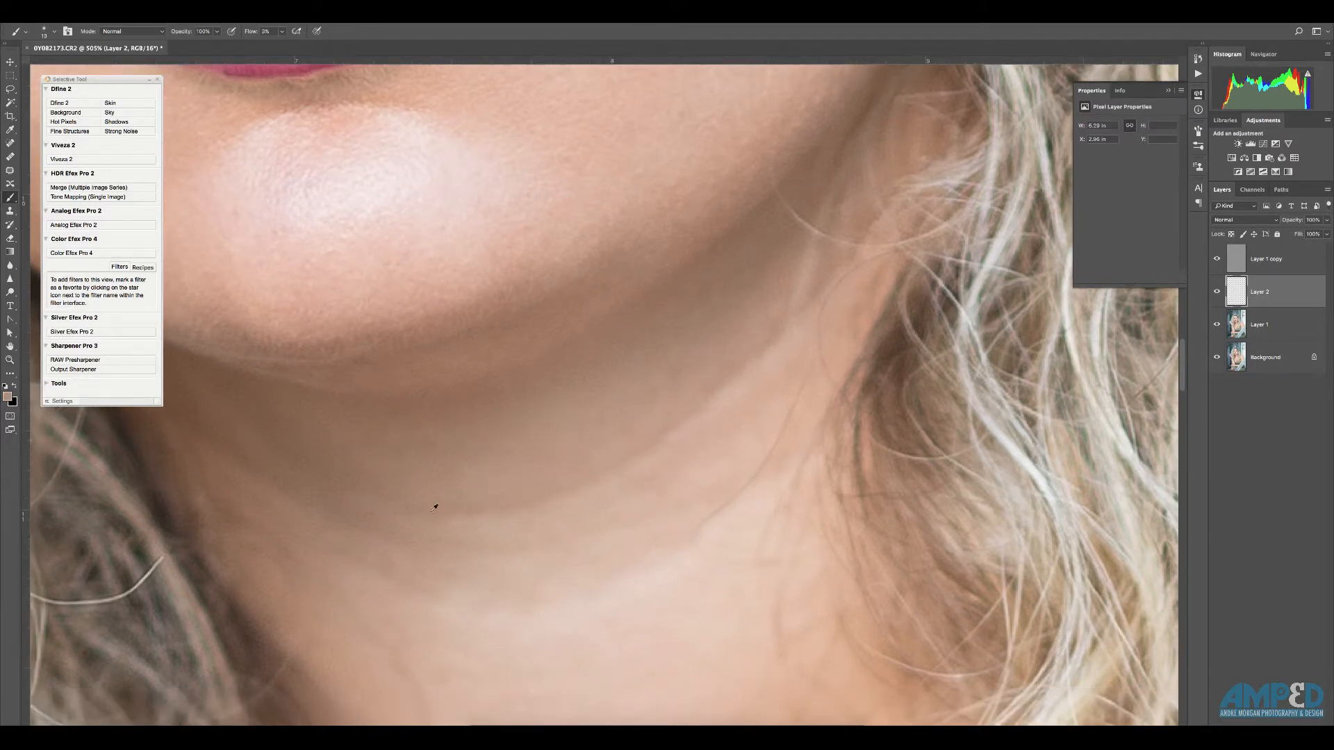
left_click(485, 530, "alt")
scroll(674, 397, "down", 5)
- Heal the fine crease lines on the neck with the Healing Brush on the Layer 1 copy layer
left_click(1230, 257)
key("j")
scroll(682, 410, "up", 5)
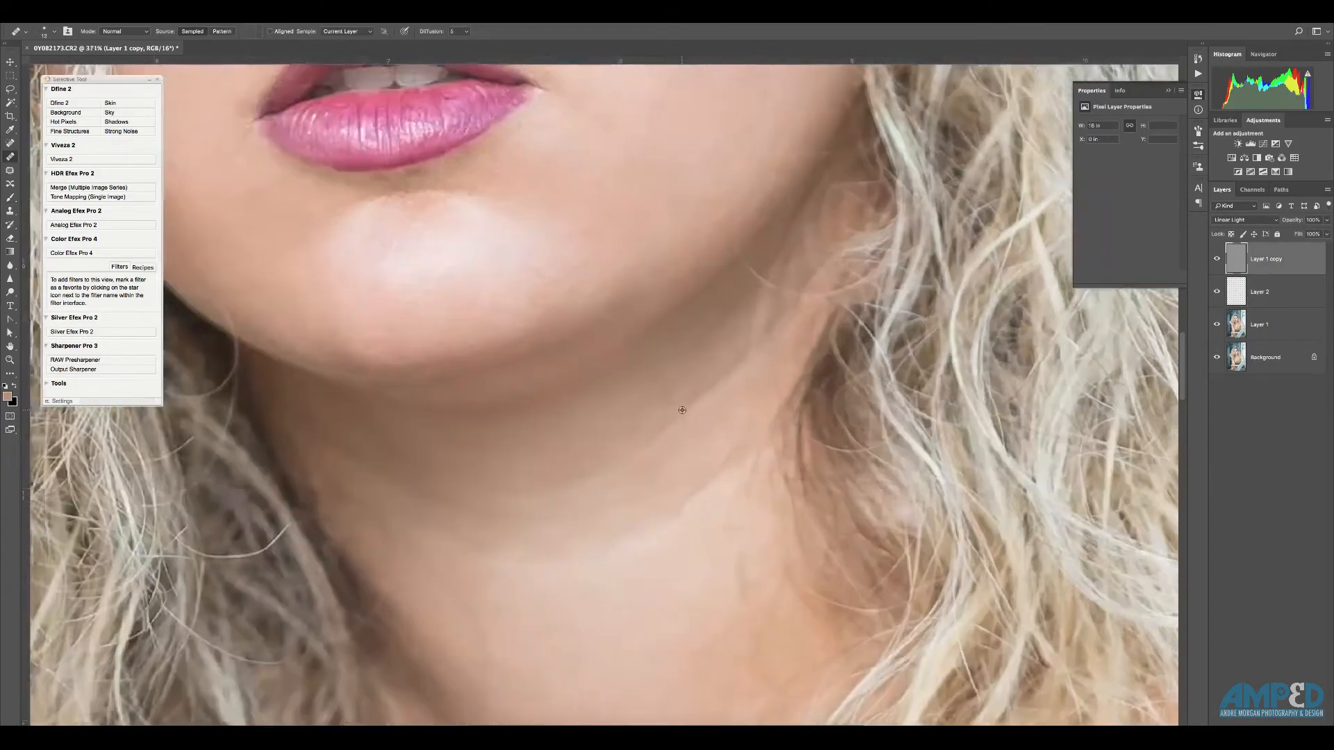
scroll(495, 531, "down", 3)
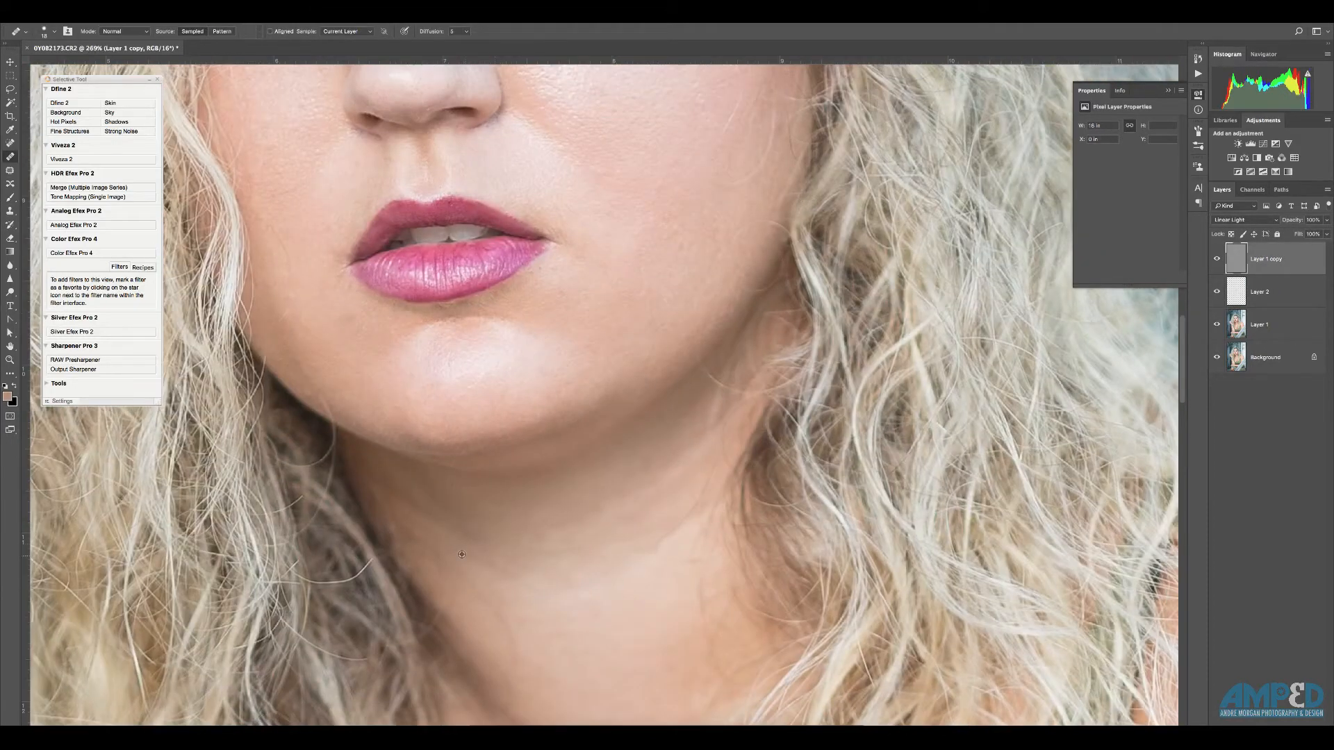
scroll(605, 581, "up", 3)
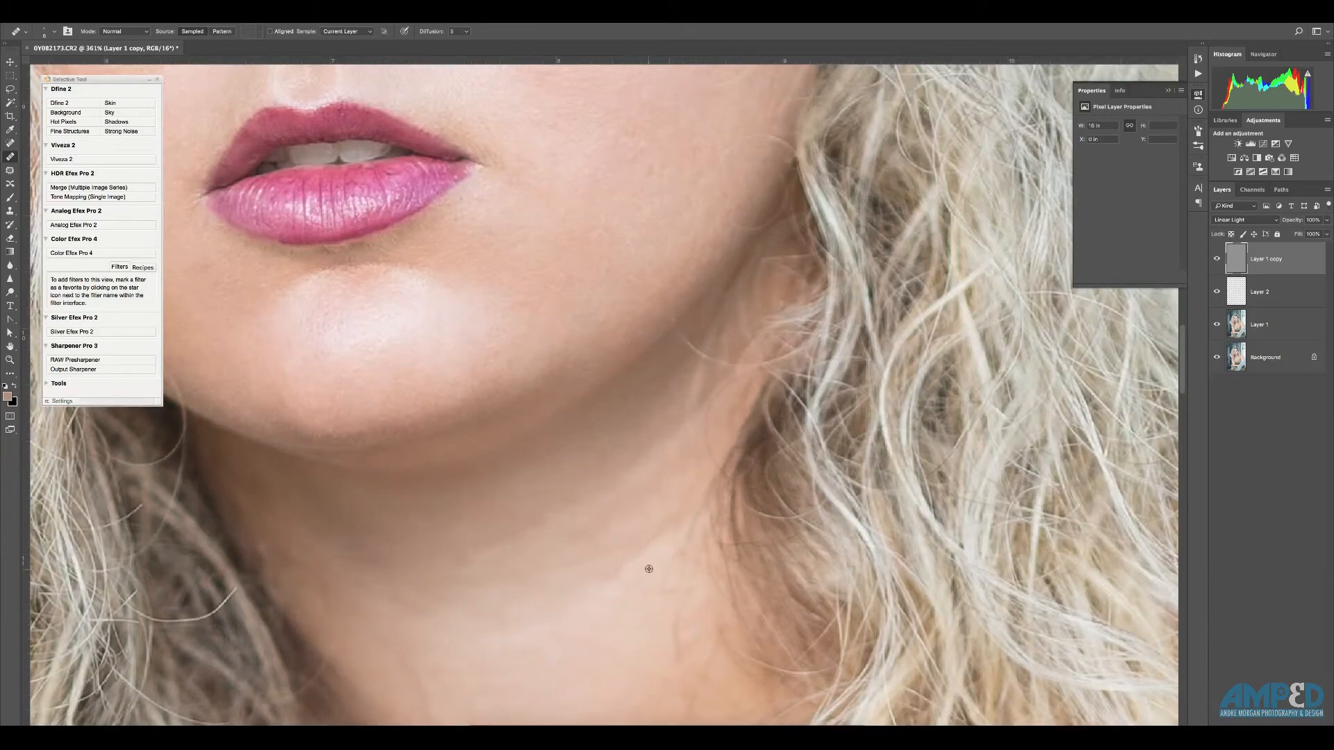
- Compare the retouched portrait with the original by showing only the Background layer, and restore all layers
scroll(609, 570, "down", 5)
left_click(1217, 357, "alt")
left_click(1216, 357, "alt")
scroll(602, 544, "up", 5)
- Return to Layer 2 with the Brush and blend sampled skin tone into the lower neck
left_click(1280, 300)
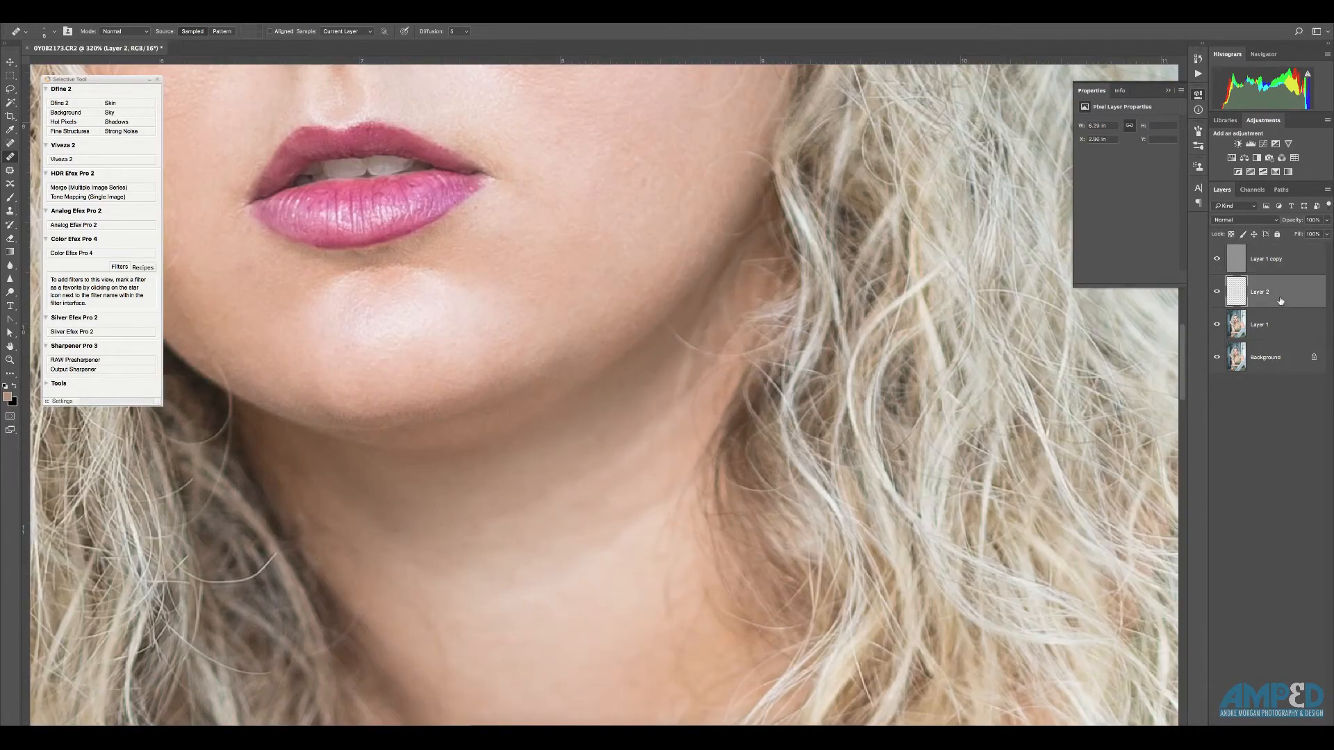
key("b")
left_click(693, 504, "alt")
scroll(676, 504, "down", 5)
scroll(605, 557, "up", 5)
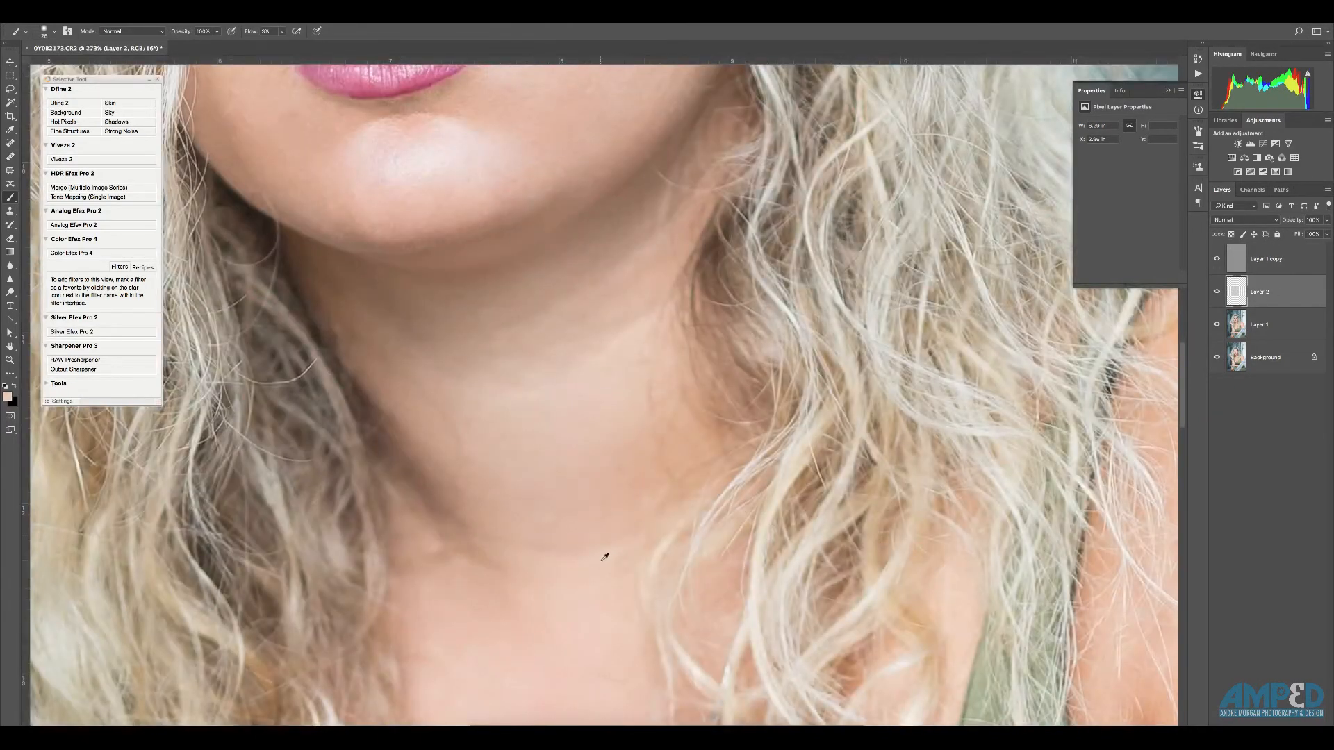
- Switch to the Layer 1 copy layer with the Healing Brush and clean up texture on the upper chest and beside the mouth
scroll(625, 523, "down", 3)
key("alt+bracketright")
scroll(545, 542, "up", 4)
key("j")
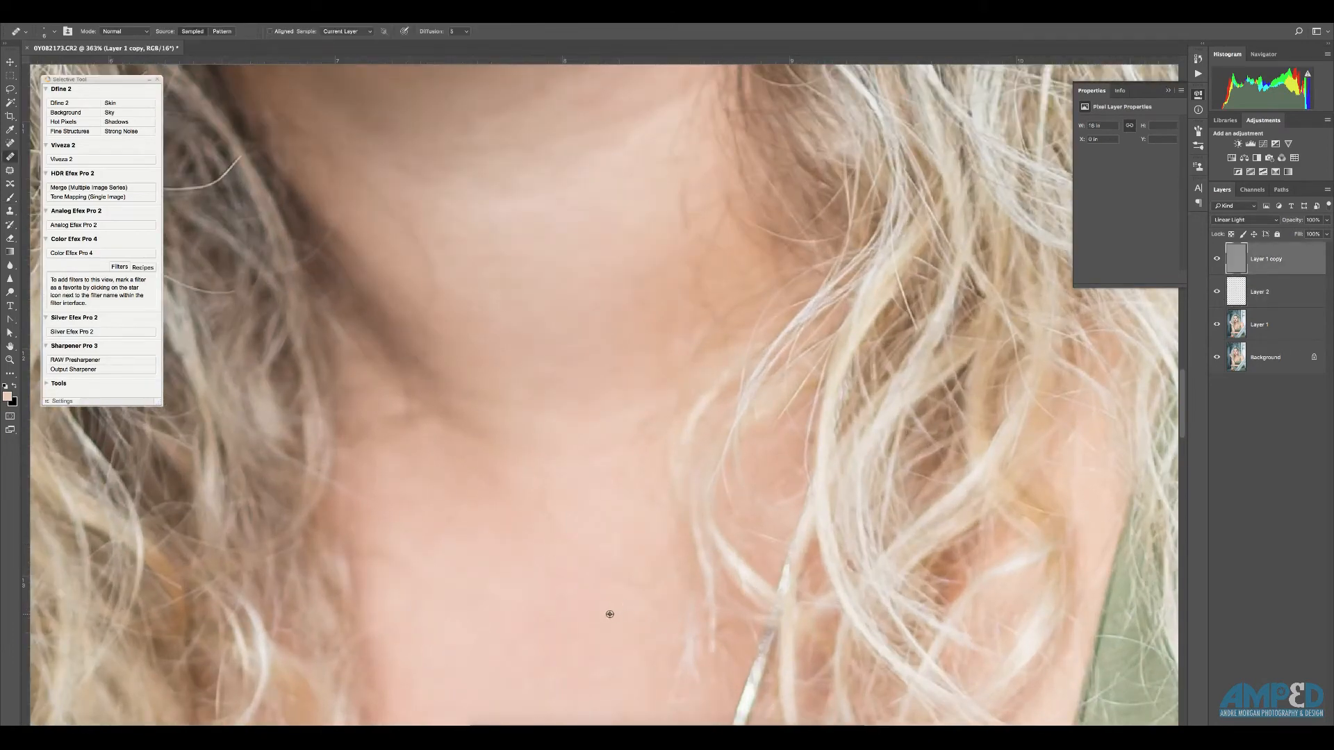
scroll(564, 538, "down", 4)
scroll(543, 390, "up", 6)
scroll(670, 338, "down", 2)
left_click_drag(662, 338, 673, 353)
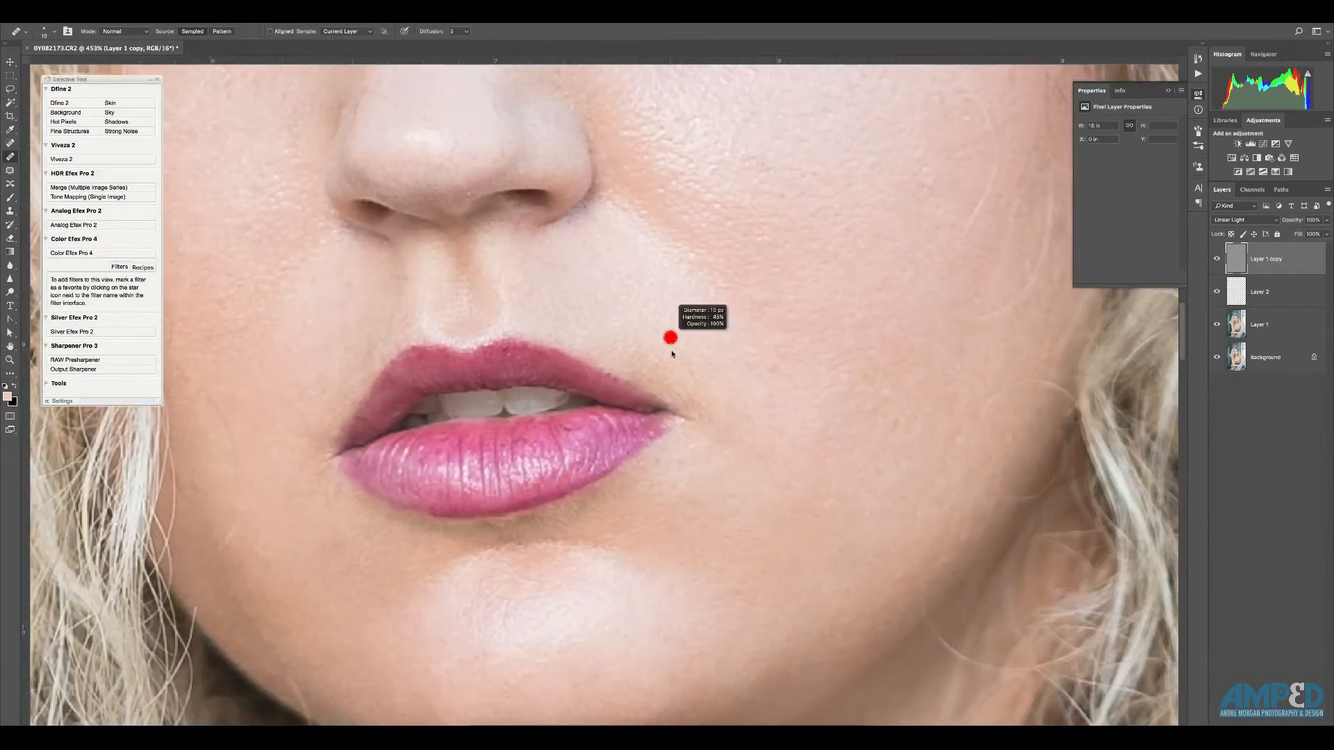
- Return to Layer 2 with the Brush and blend sampled skin tones around the upper lip, cheek and chin
left_click(1280, 295)
key("b")
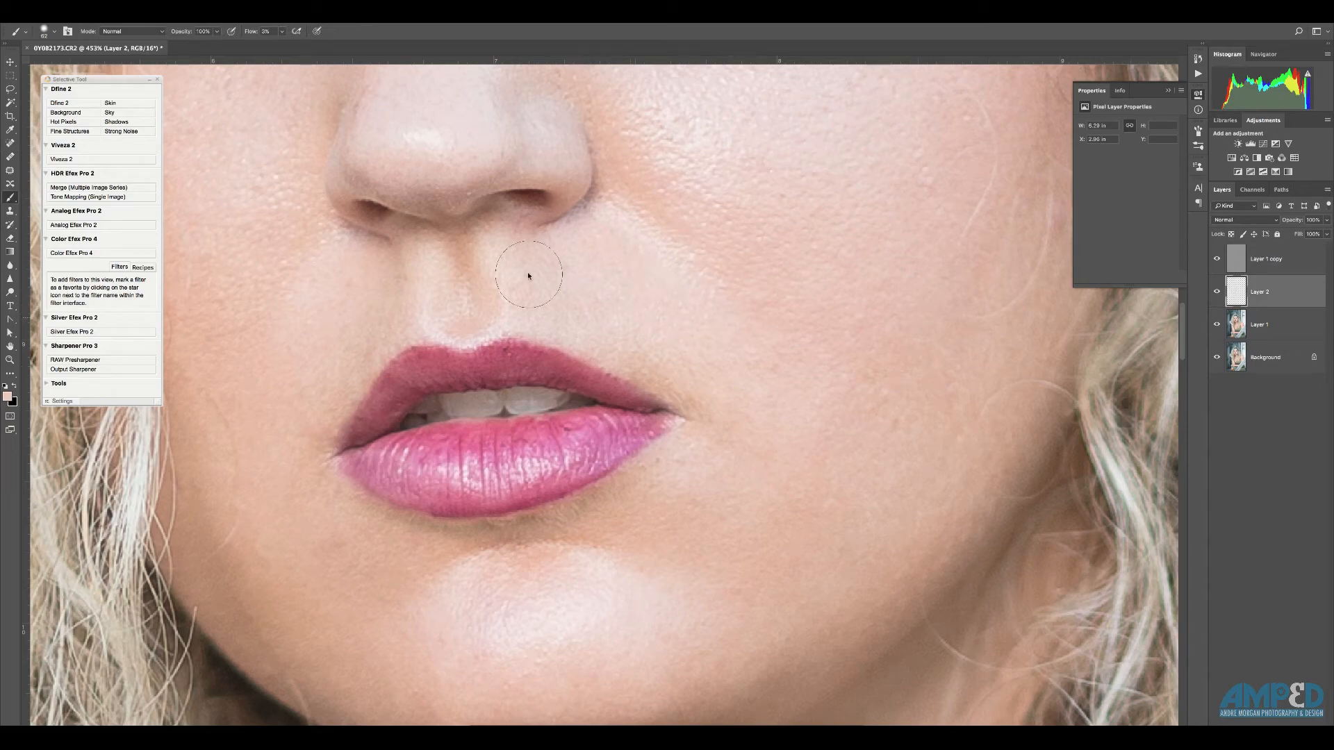
scroll(605, 300, "down", 3)
scroll(648, 313, "up", 3)
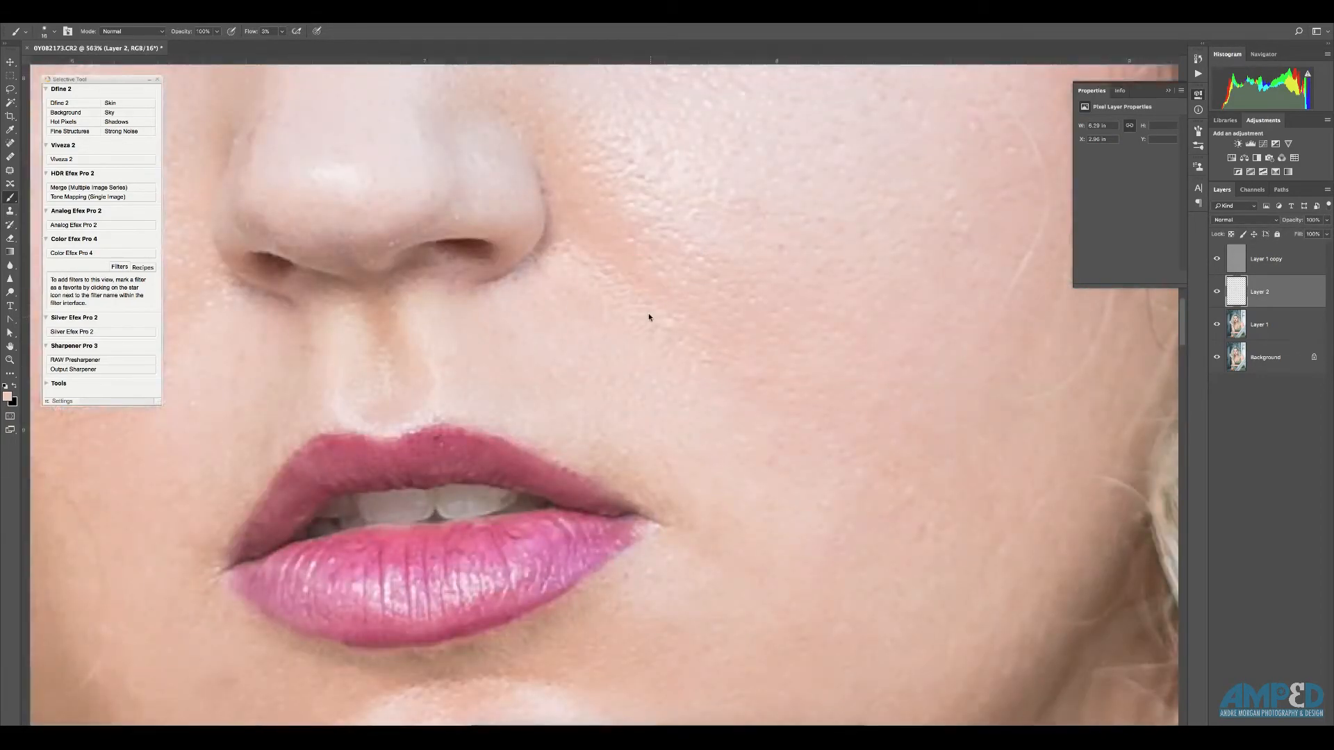
scroll(649, 313, "down", 3)
left_click_drag(675, 385, 734, 579)
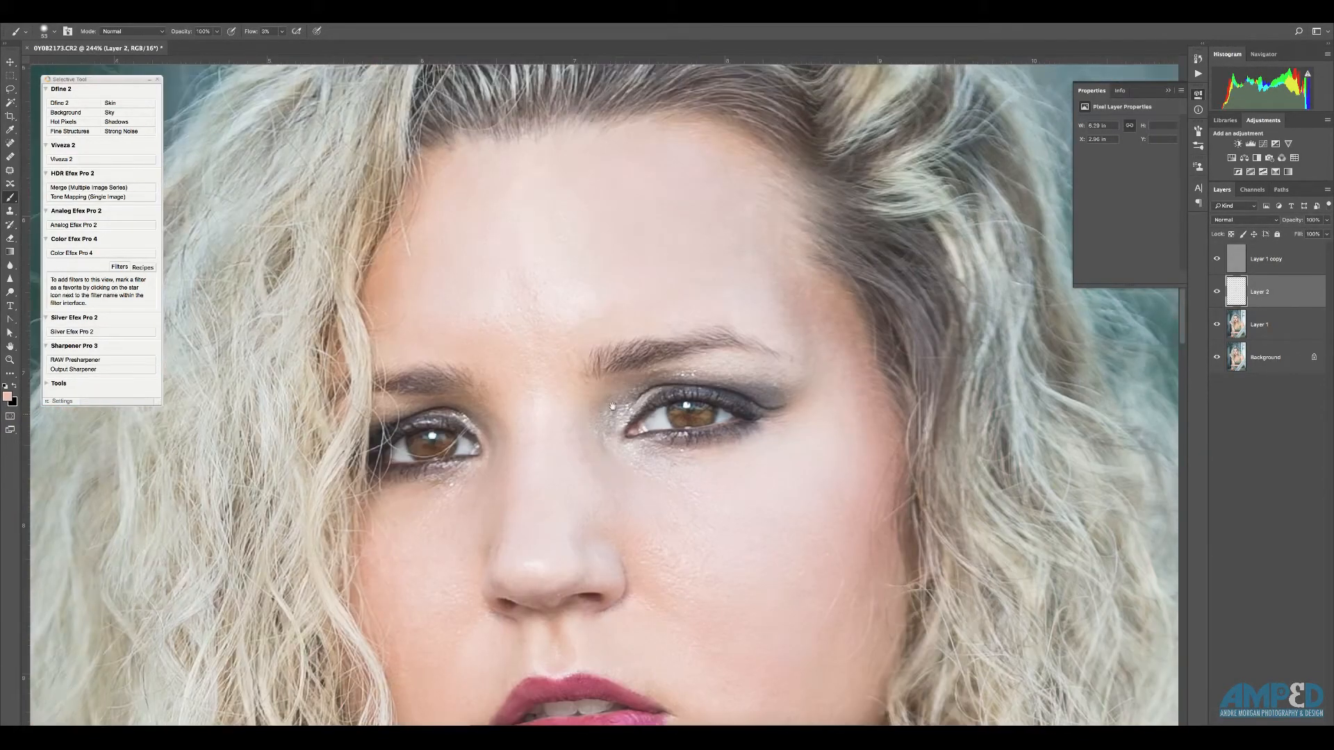
left_click_drag(528, 626, 660, 209)
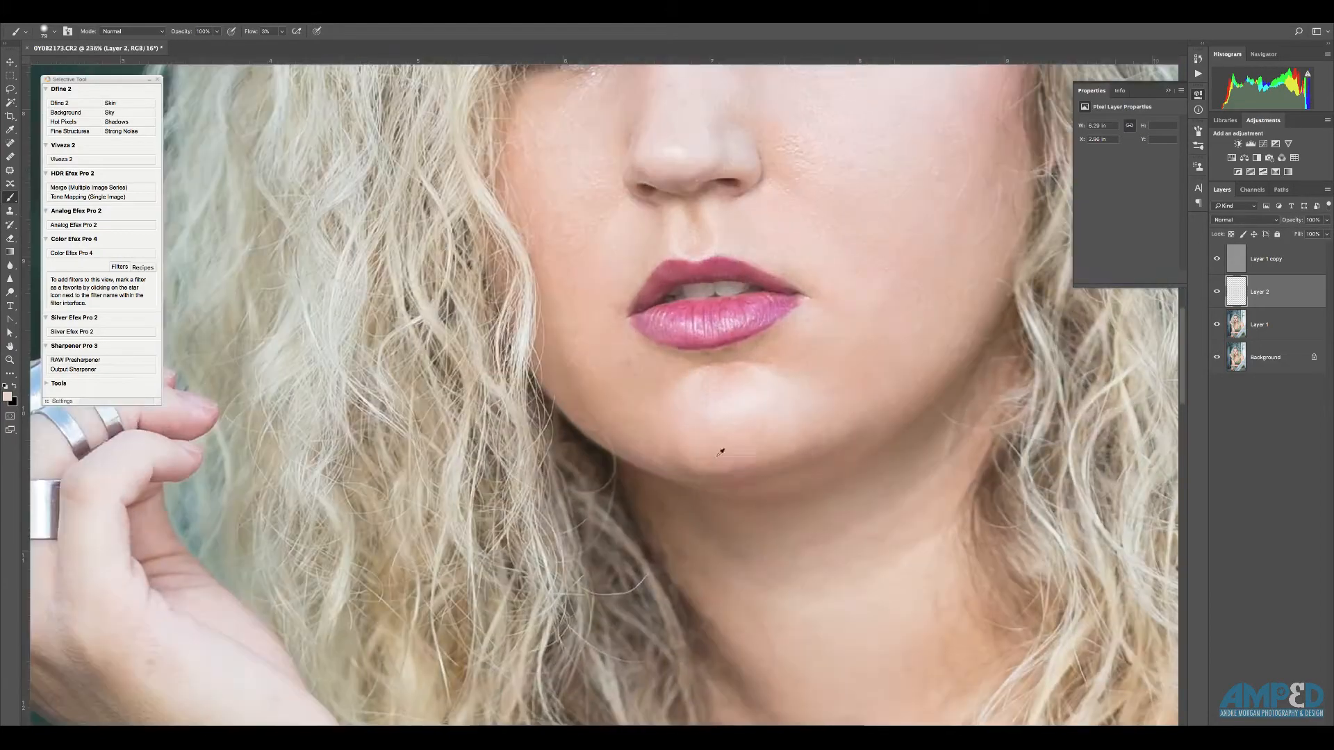
left_click_drag(721, 417, 707, 417)
- Heal the uneven texture on the resting forearm and wrist with the Healing Brush on the Layer 1 copy layer
scroll(760, 385, "up", 2)
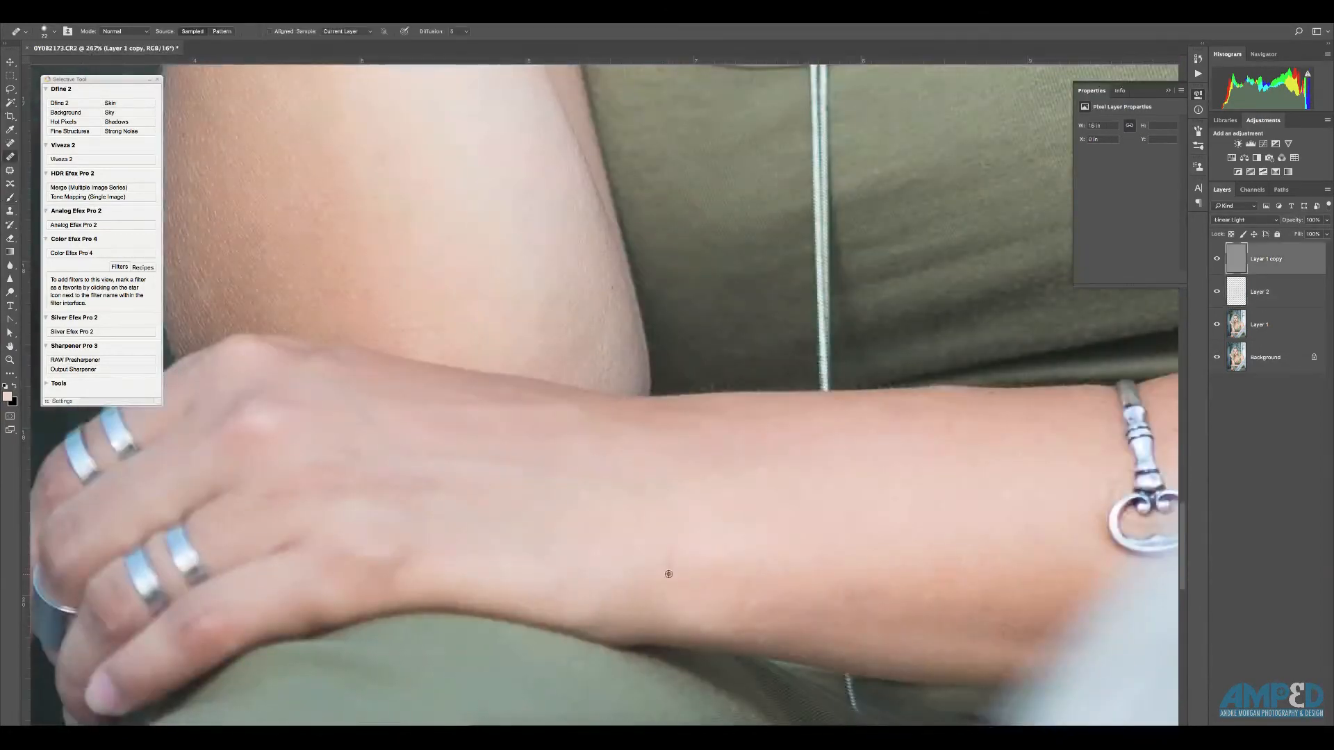
left_click_drag(726, 617, 484, 635)
left_click_drag(617, 590, 996, 579)
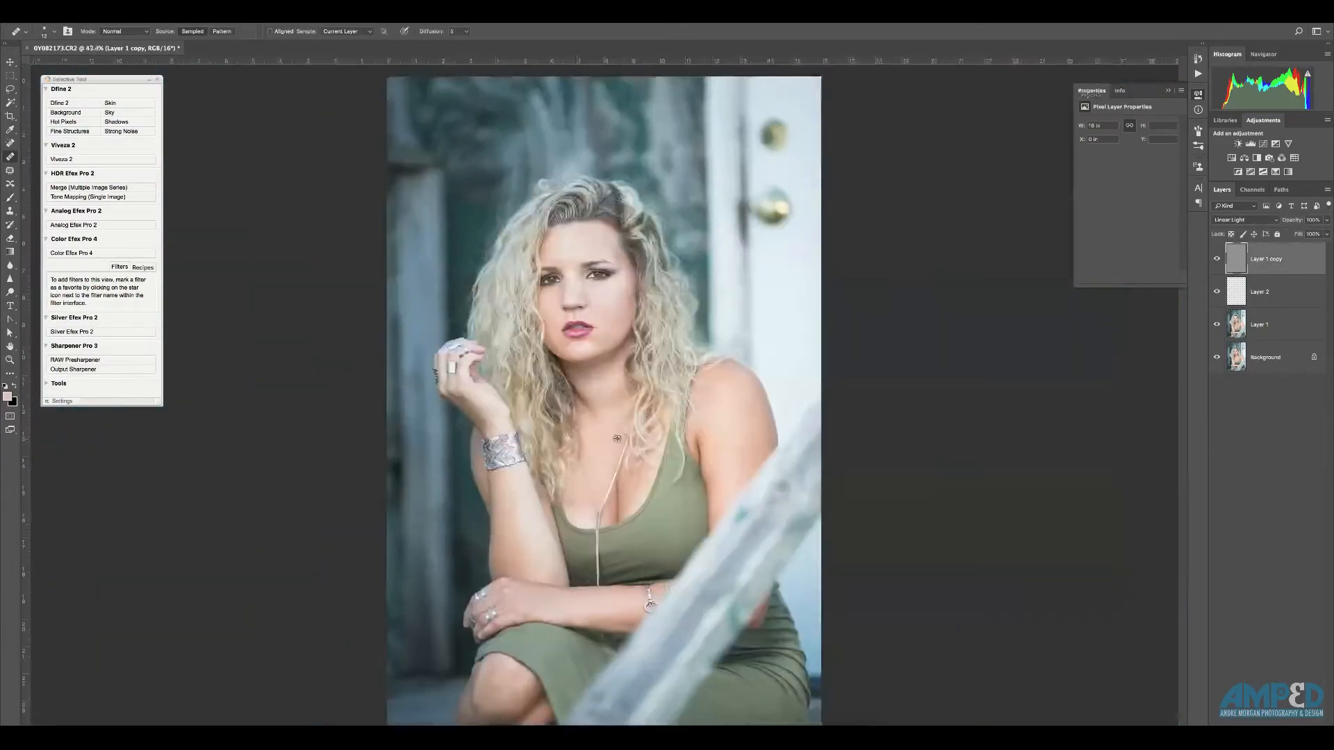
- Heal the stray hairs crossing the iris and white of the eye beside the hair with a small Healing Brush
left_click_drag(530, 251, 1168, 413)
left_click_drag(577, 321, 514, 313)
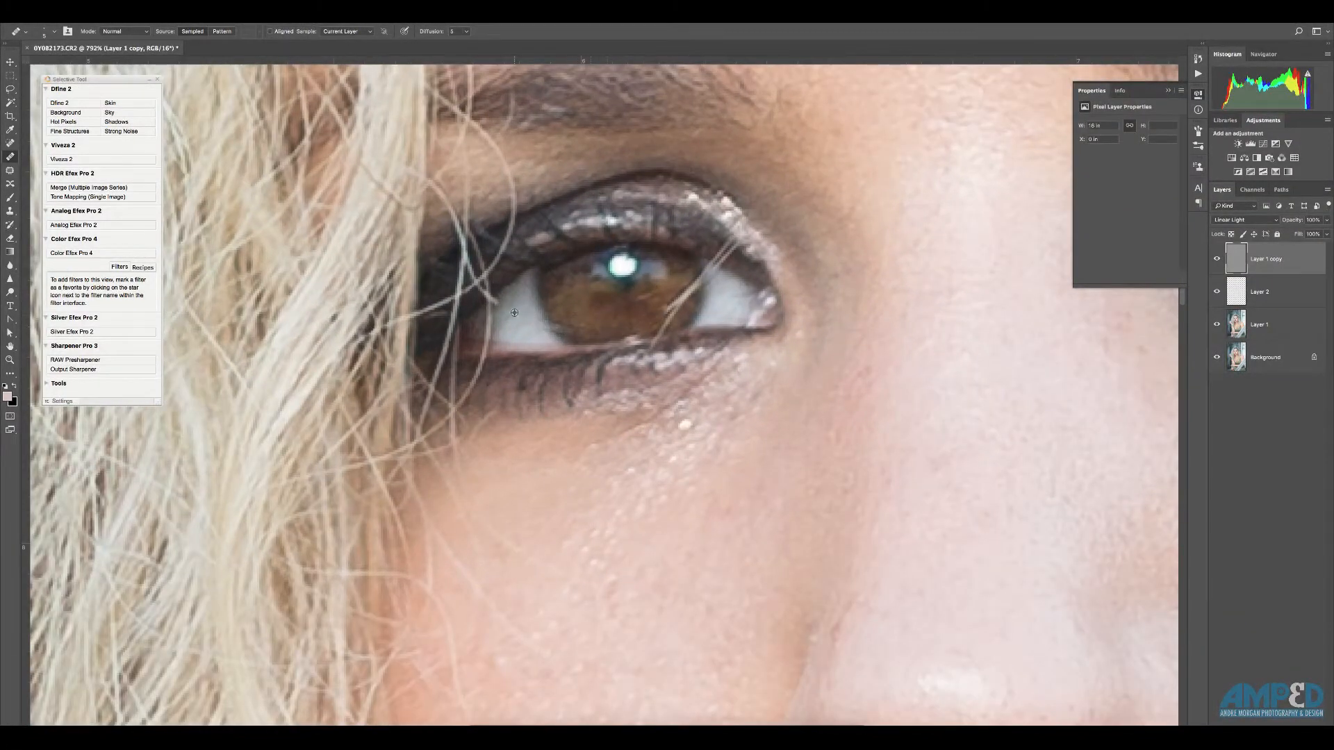
mouse_move(670, 305)
left_mouse_down()
mouse_move(700, 277)
mouse_move(674, 302)
left_mouse_up()
scroll(655, 292, "up", 1)
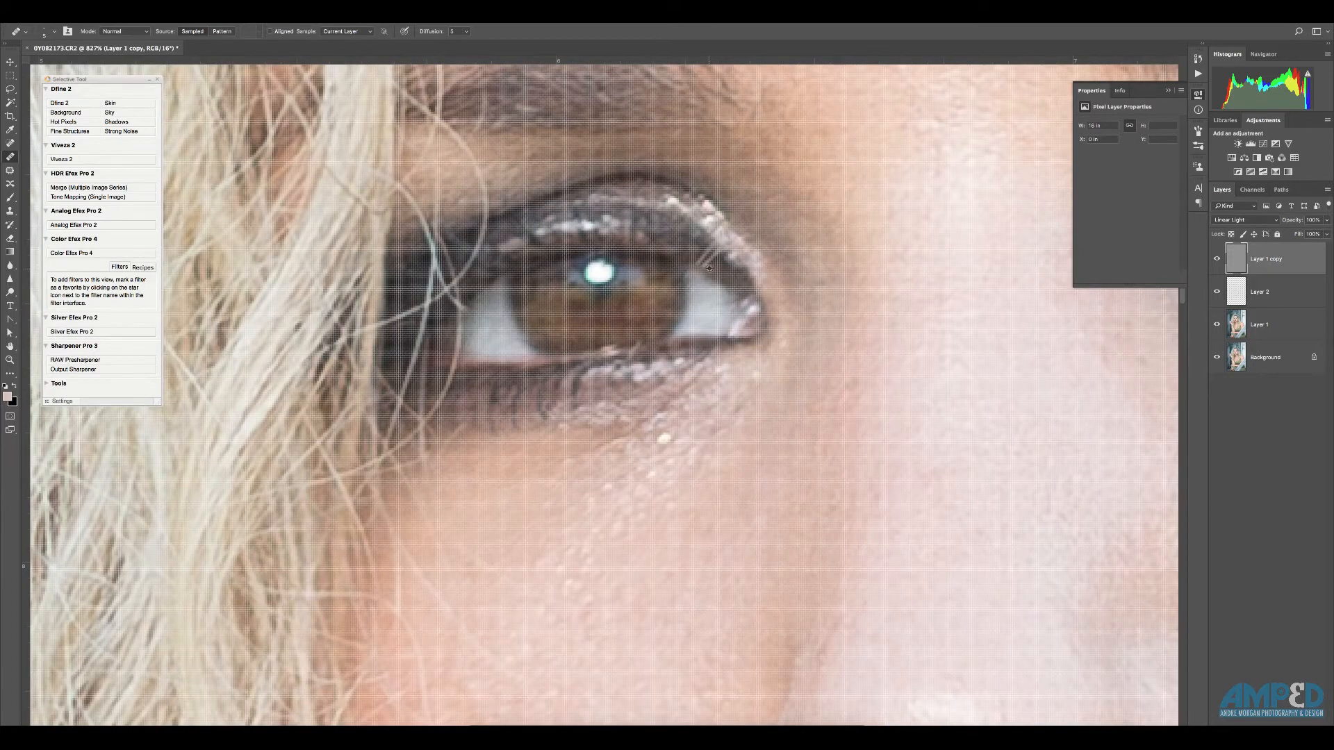
scroll(709, 258, "down", 1)
left_click_drag(647, 336, 625, 339)
left_click(675, 425)
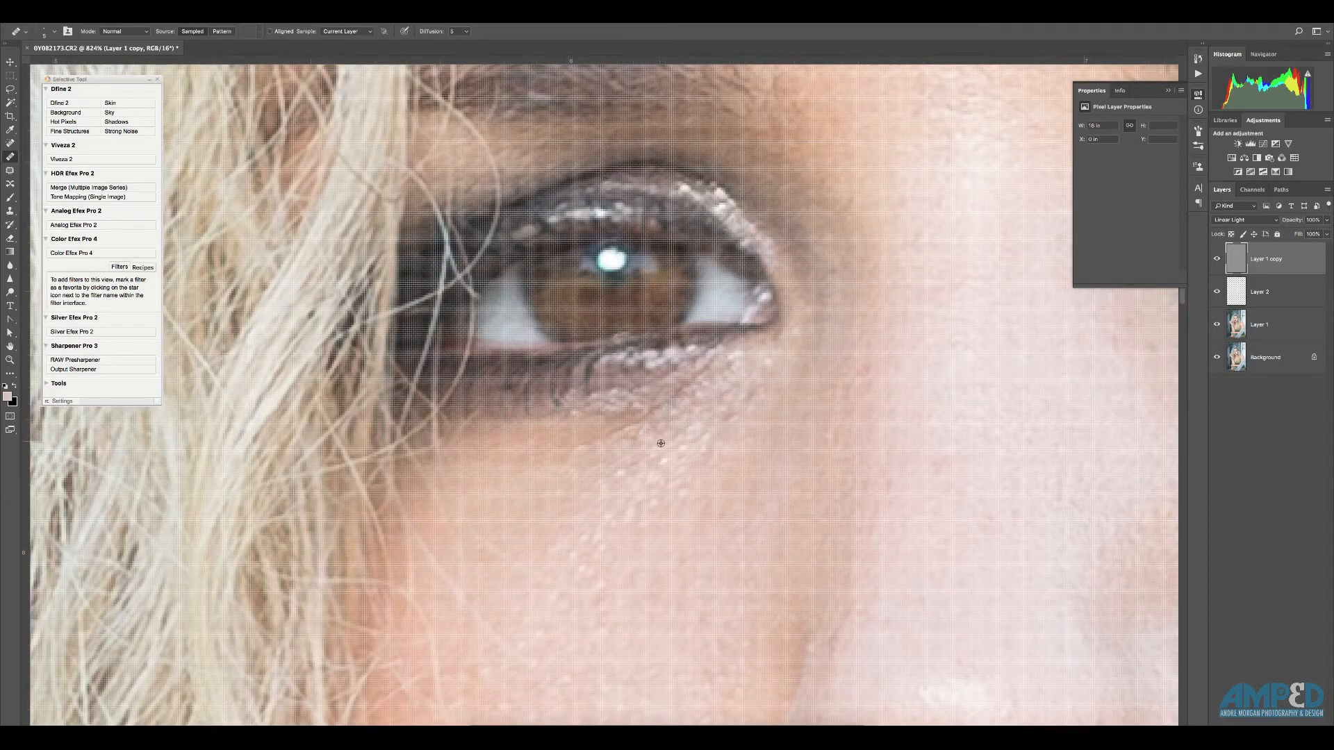
- Heal the small texture flaws under the eyes and along the nose on the Layer 1 copy layer
scroll(661, 417, "down", 2)
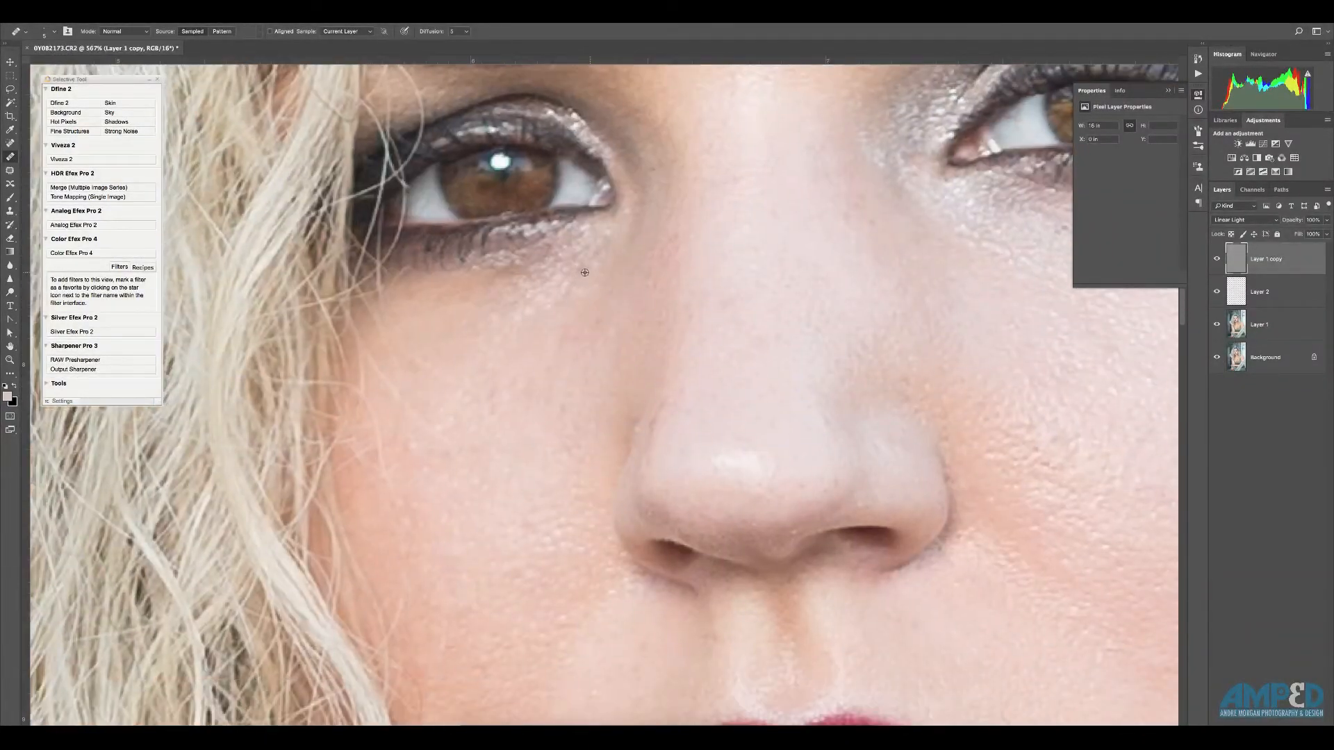
left_click_drag(591, 491, 638, 332)
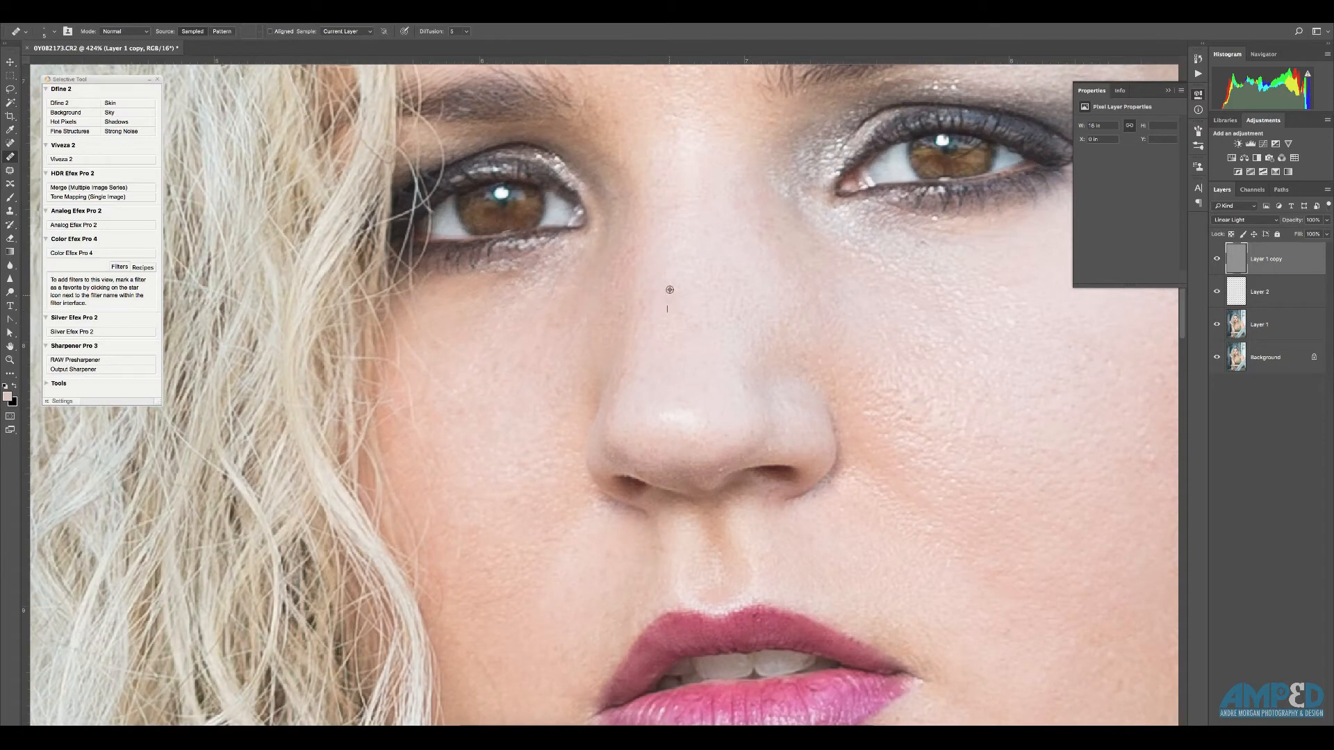
left_click_drag(968, 381, 780, 289)
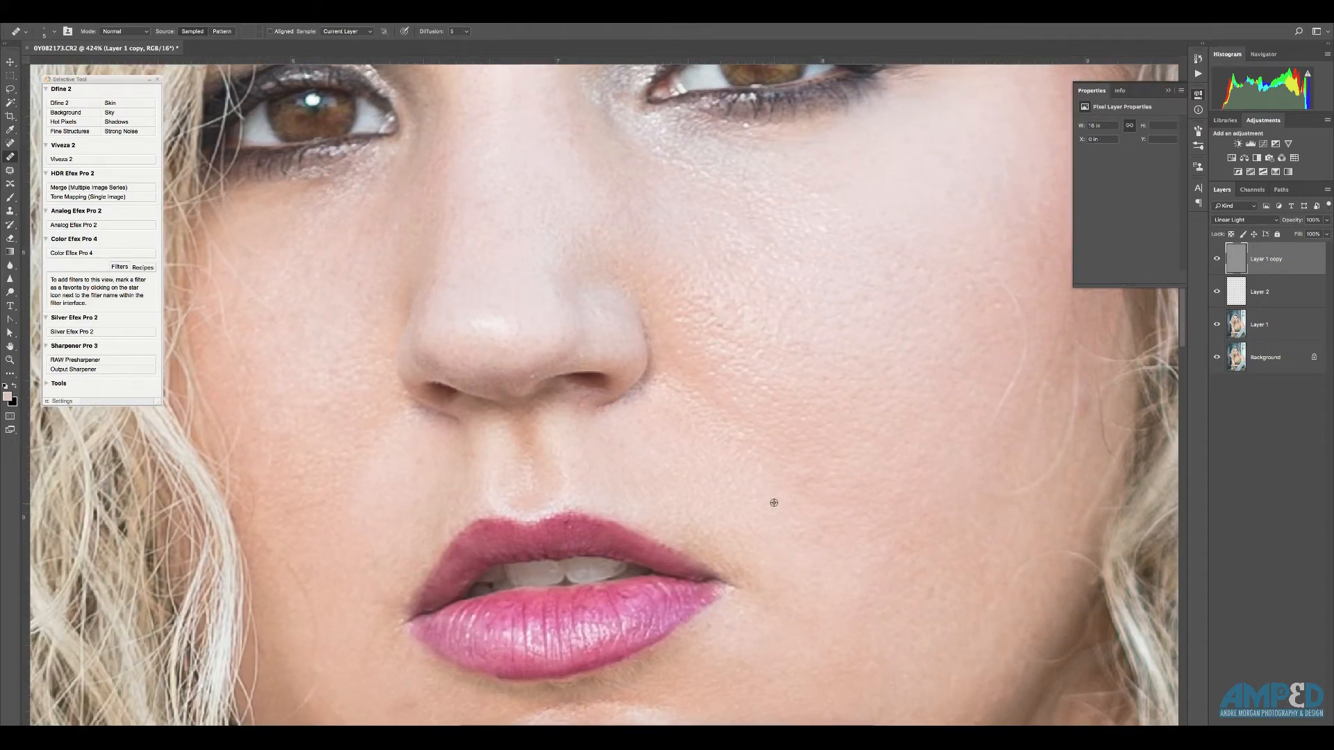
scroll(774, 501, "up", 4)
scroll(774, 501, "left", 3)
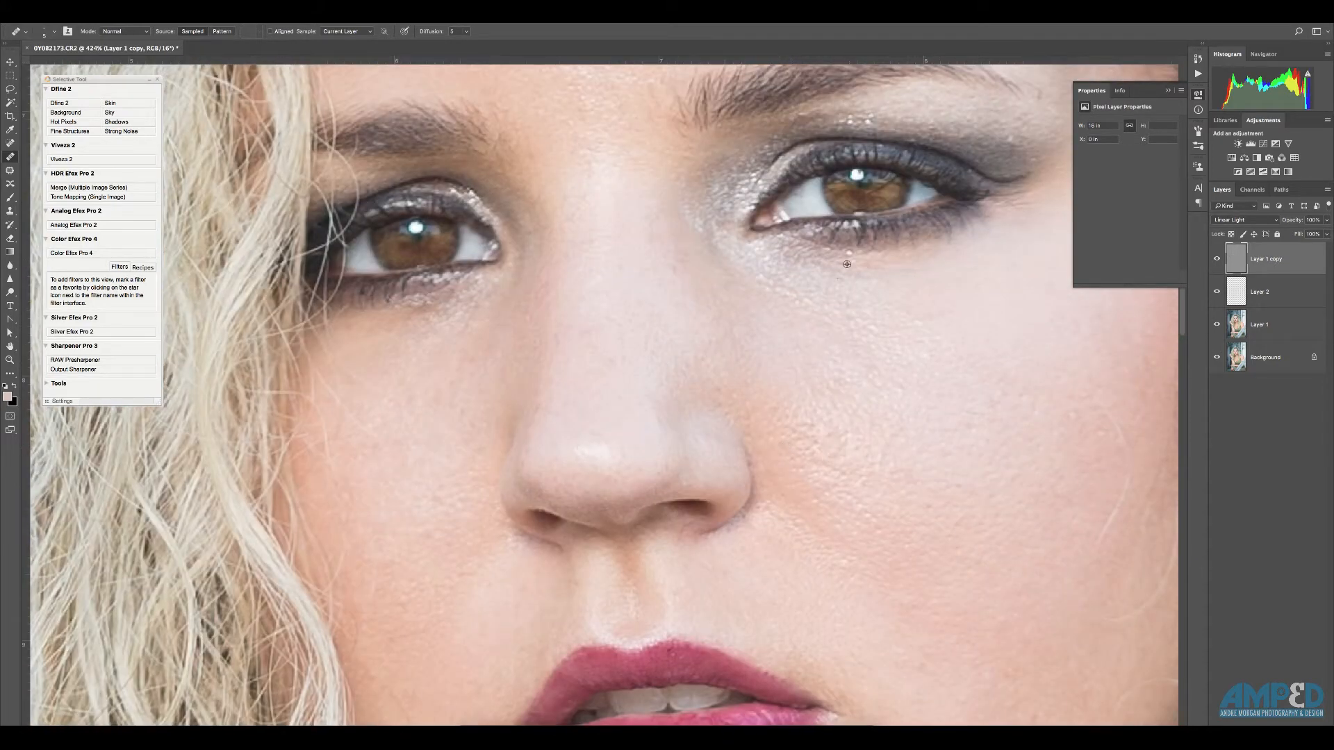
left_click_drag(1059, 494, 908, 372)
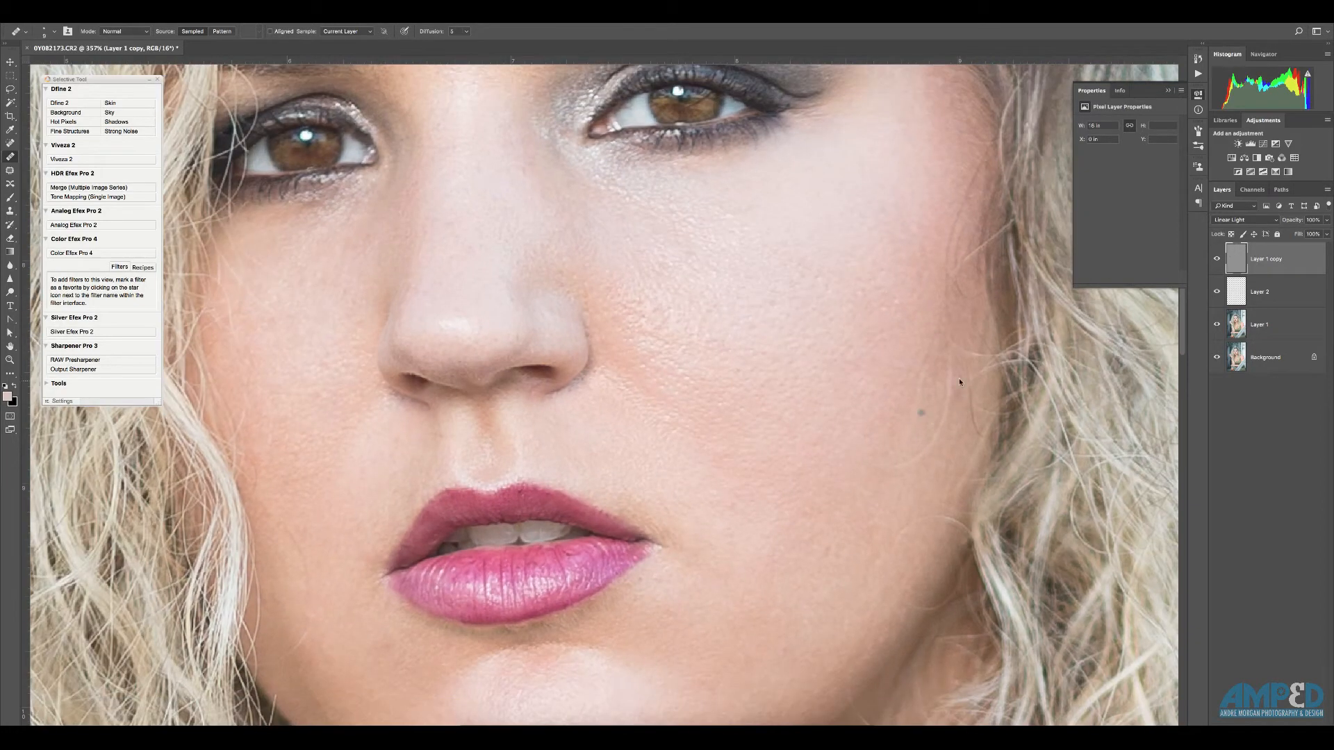
- Heal the fine hairs, glitter specks and rough pores on the larger visible cheek and beside the nose
scroll(827, 340, "down", 3)
scroll(827, 339, "up", 2)
left_click_drag(882, 450, 876, 450)
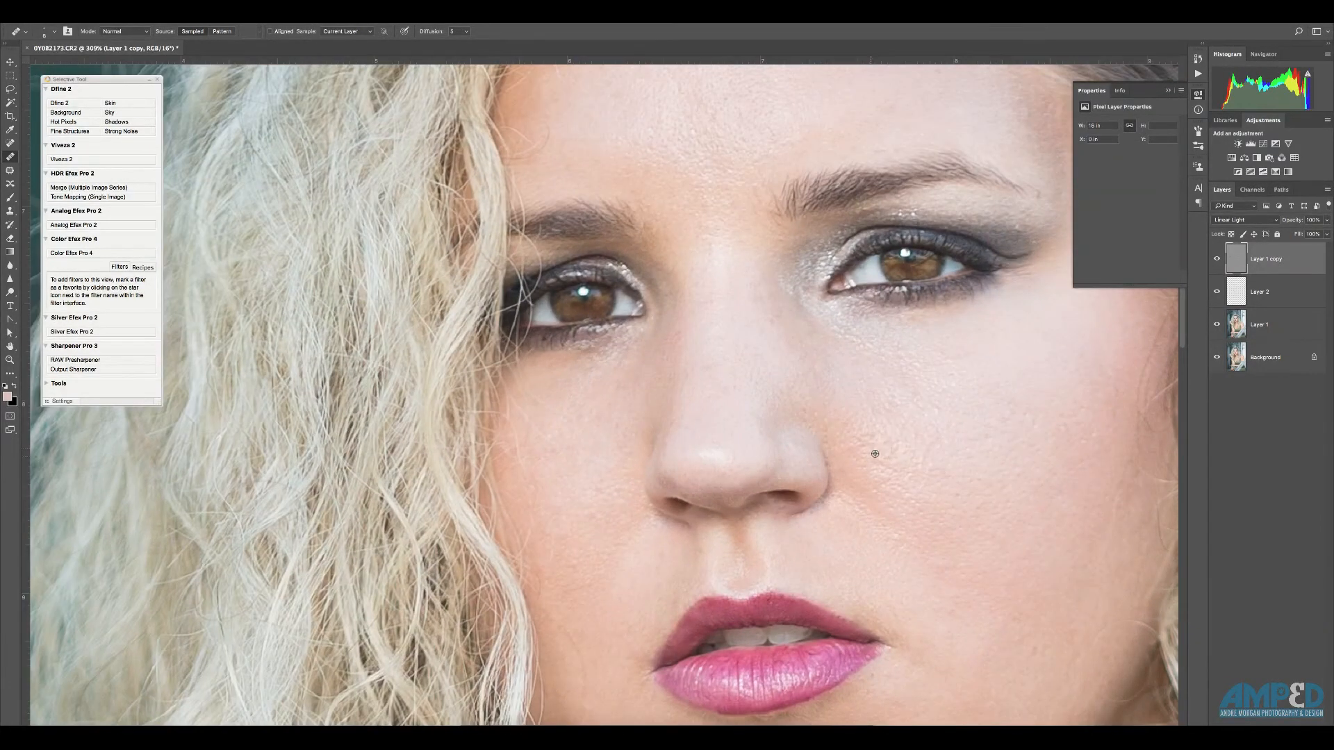
scroll(903, 481, "down", 1)
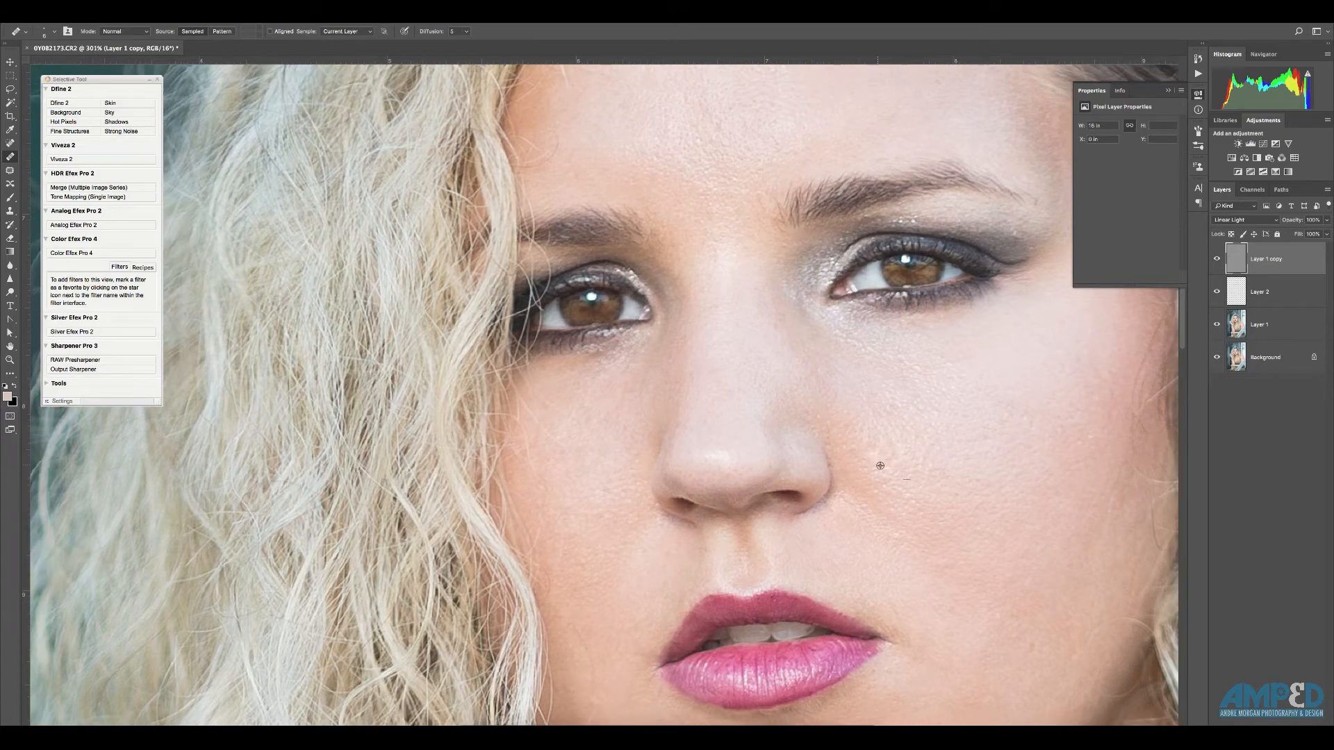
scroll(896, 472, "down", 5)
scroll(932, 557, "up", 6)
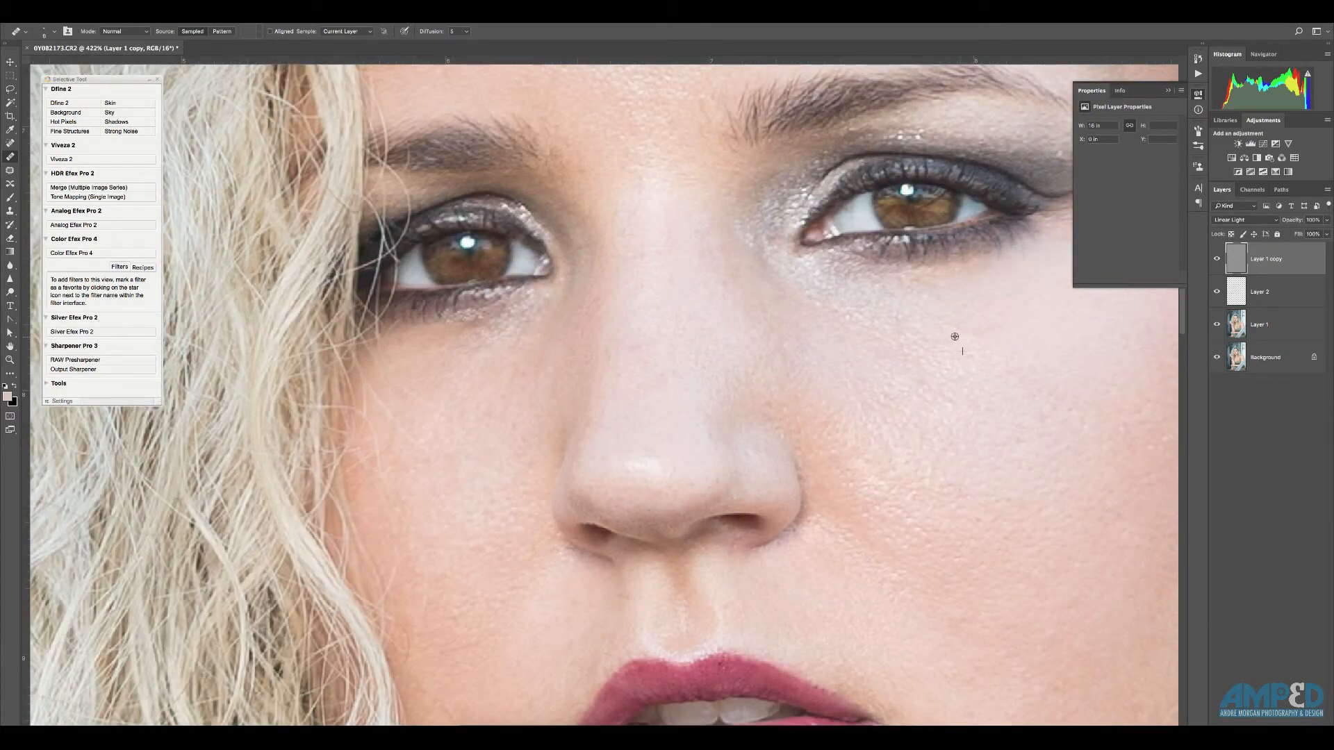
scroll(957, 340, "down", 5)
left_click_drag(781, 695, 727, 390)
scroll(727, 390, "down", 3)
scroll(706, 386, "up", 5)
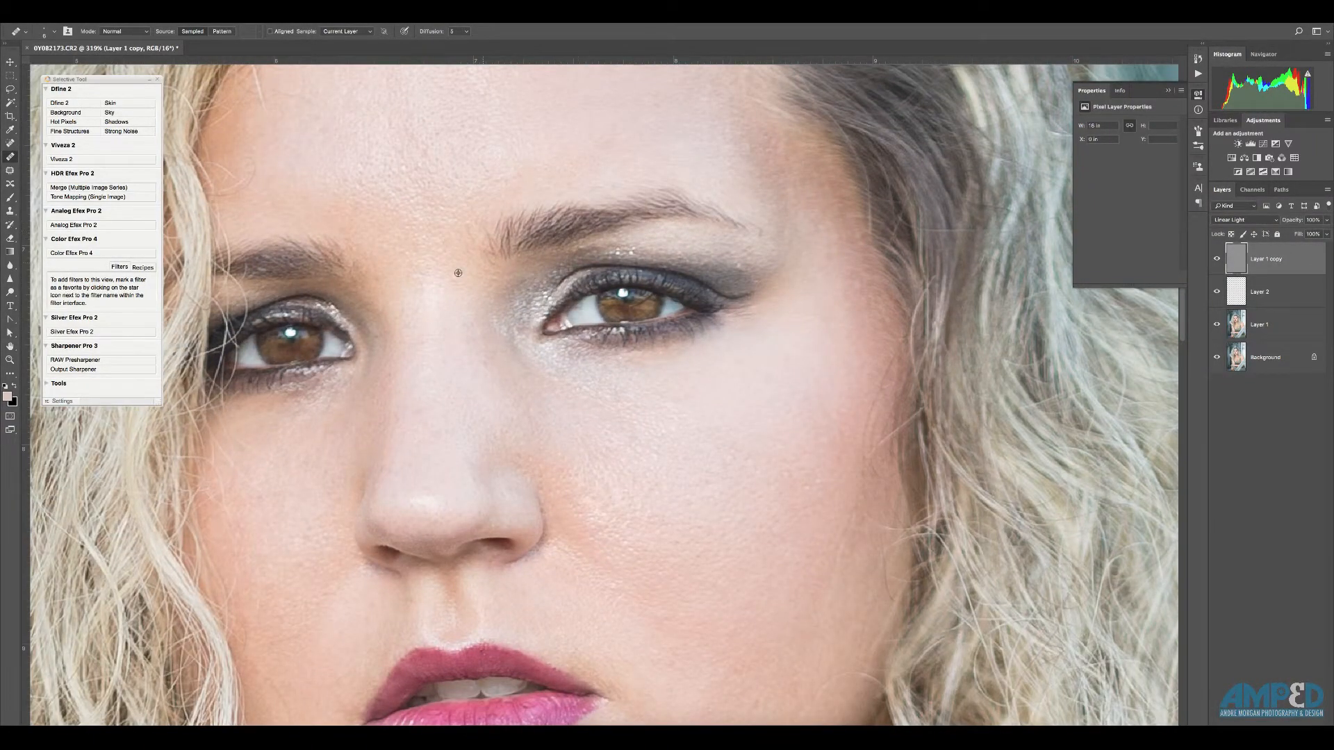
- Clean up stray hairs around the fully visible eyebrow and small marks on the other eye's iris with the Healing Brush
left_click_drag(413, 231, 488, 219)
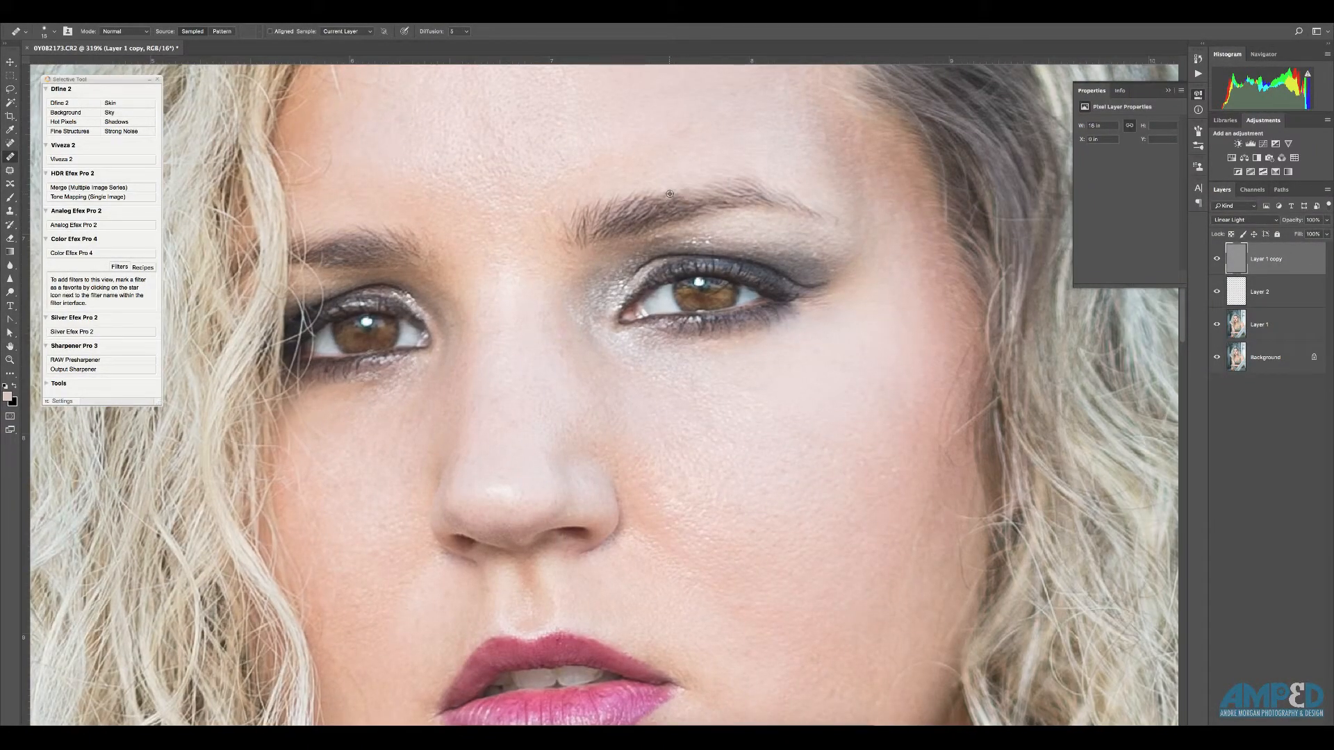
scroll(692, 189, "down", 2)
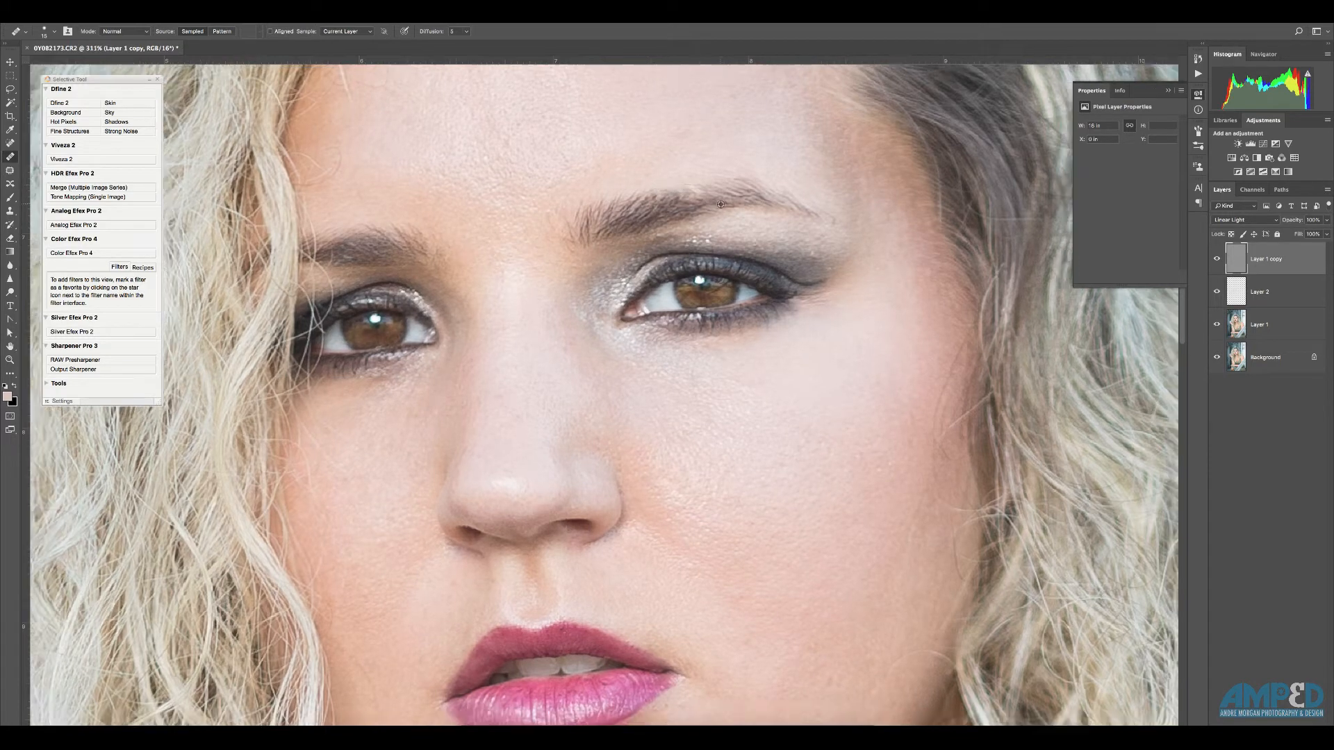
scroll(764, 209, "up", 1)
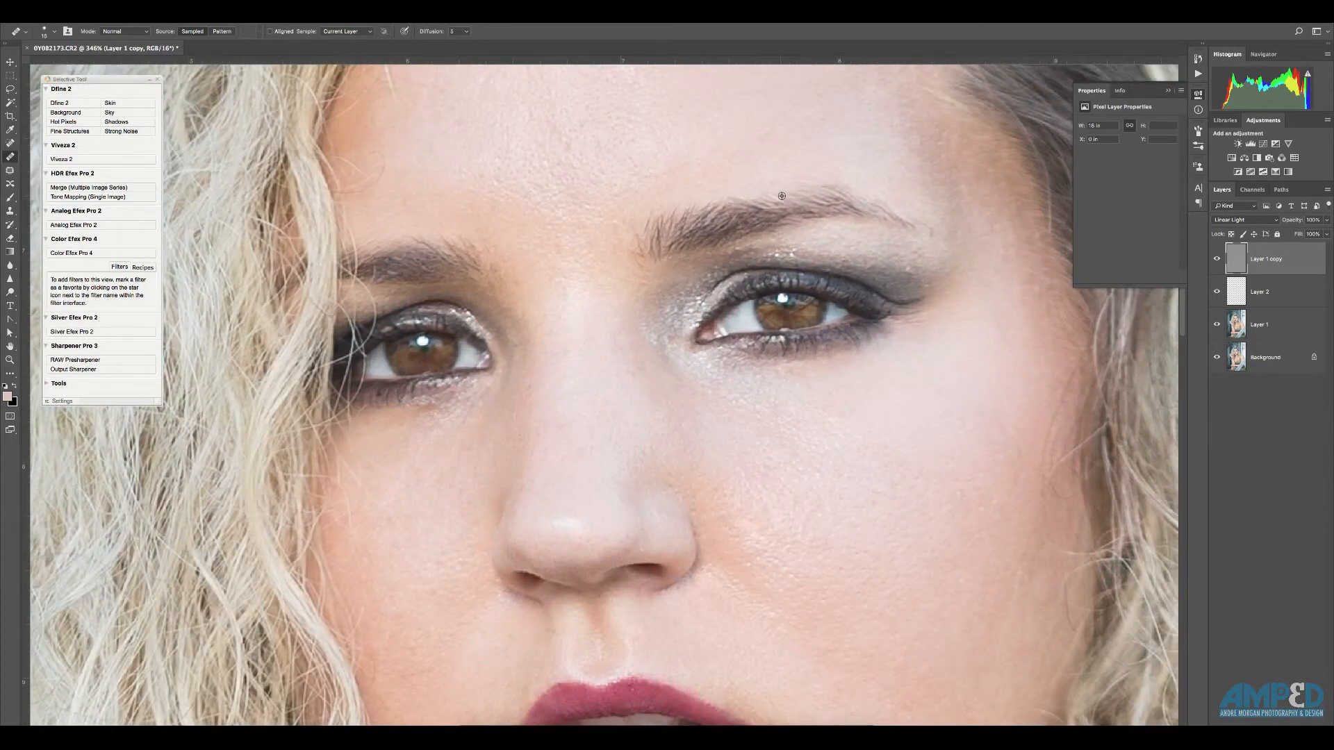
scroll(723, 243, "down", 3)
scroll(703, 296, "up", 3)
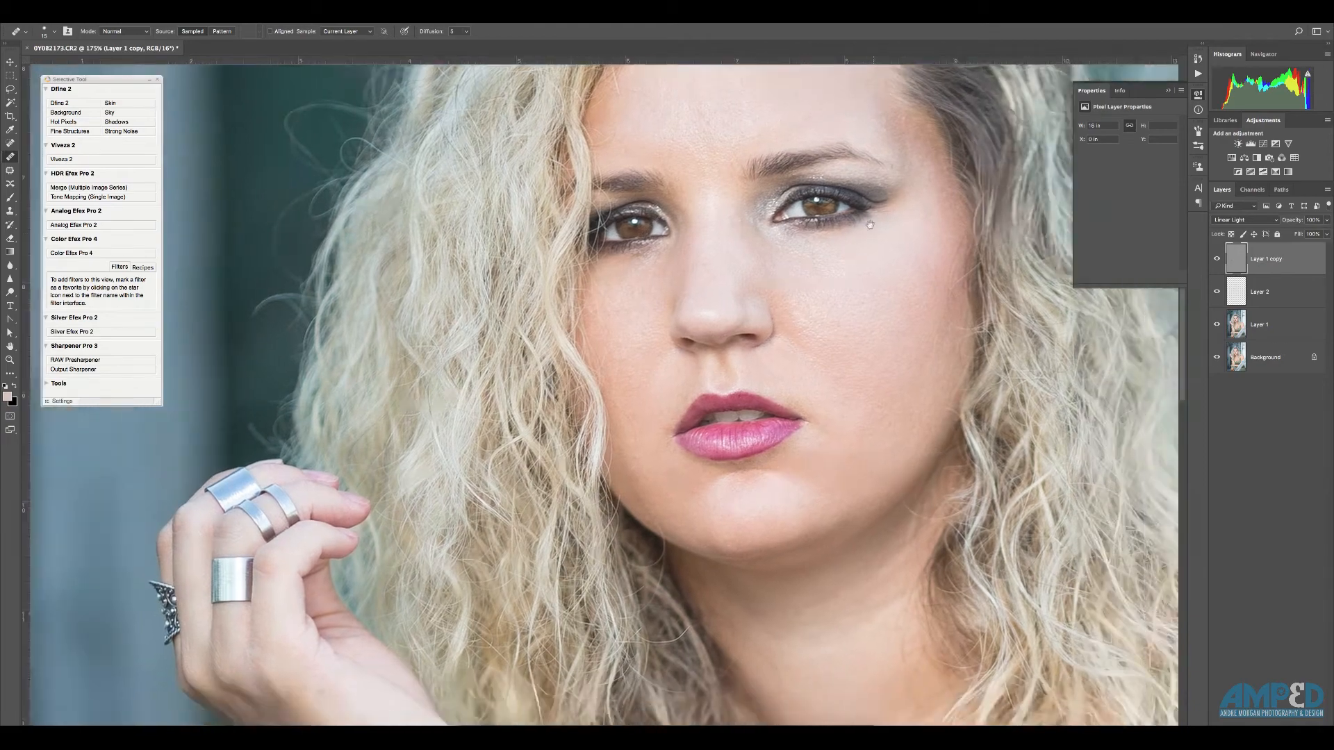
scroll(766, 229, "up", 2)
scroll(732, 233, "down", 1)
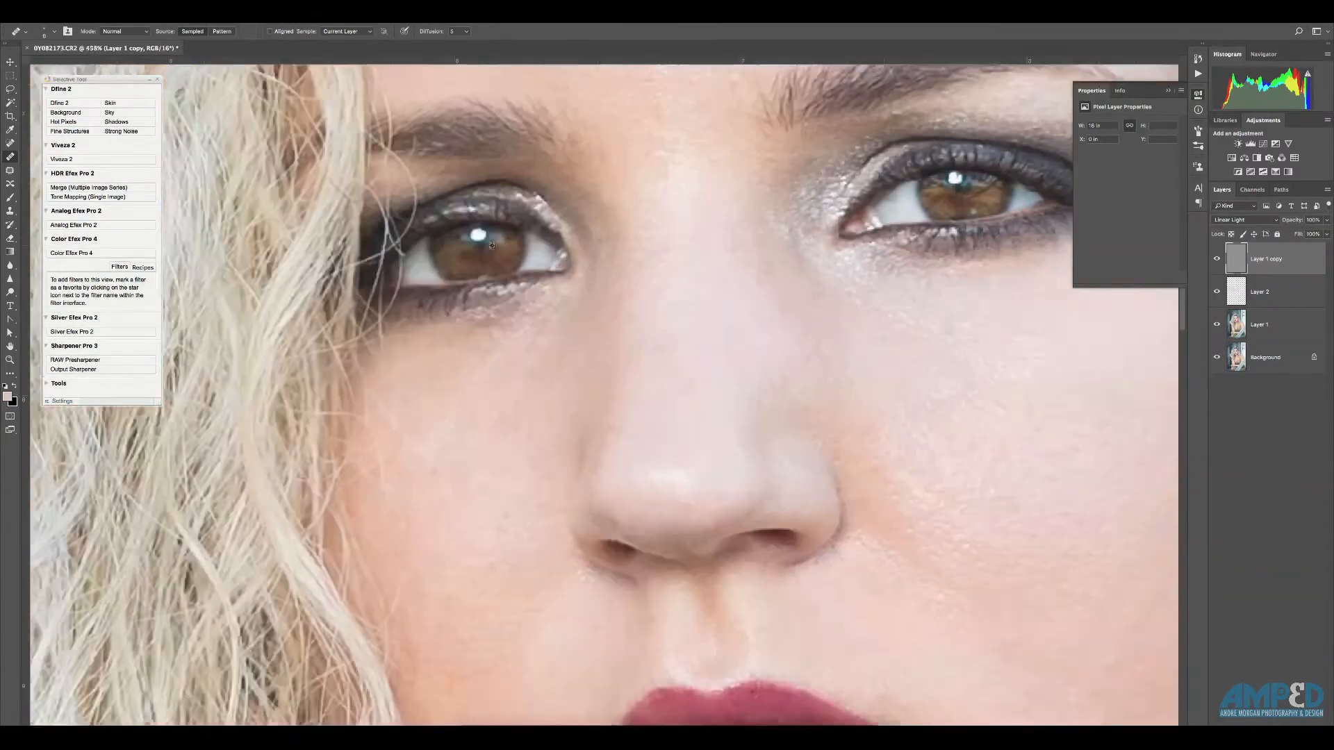
scroll(490, 288, "up", 1)
- Heal the dark vertical creases in the lower lip with short Healing Brush strokes
scroll(635, 316, "down", 4)
scroll(702, 514, "up", 5)
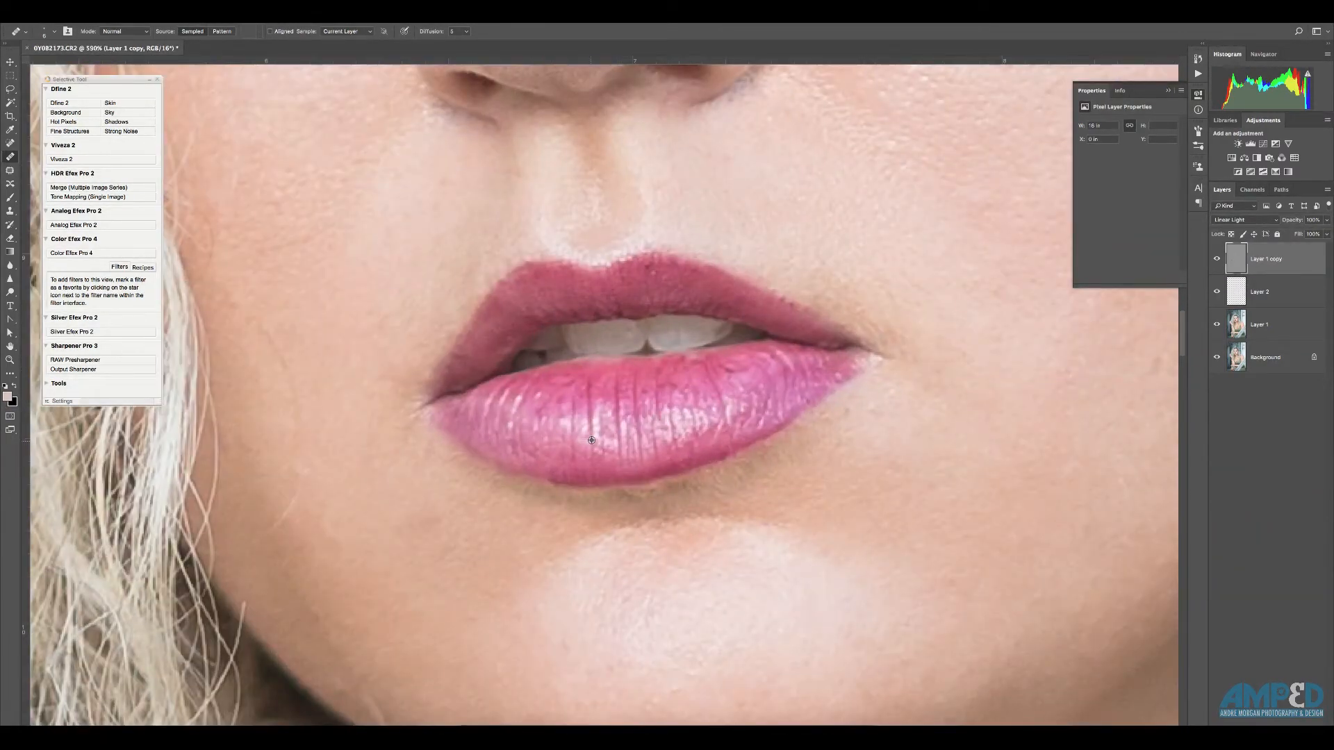
left_click_drag(663, 415, 655, 395)
left_click_drag(641, 440, 635, 380)
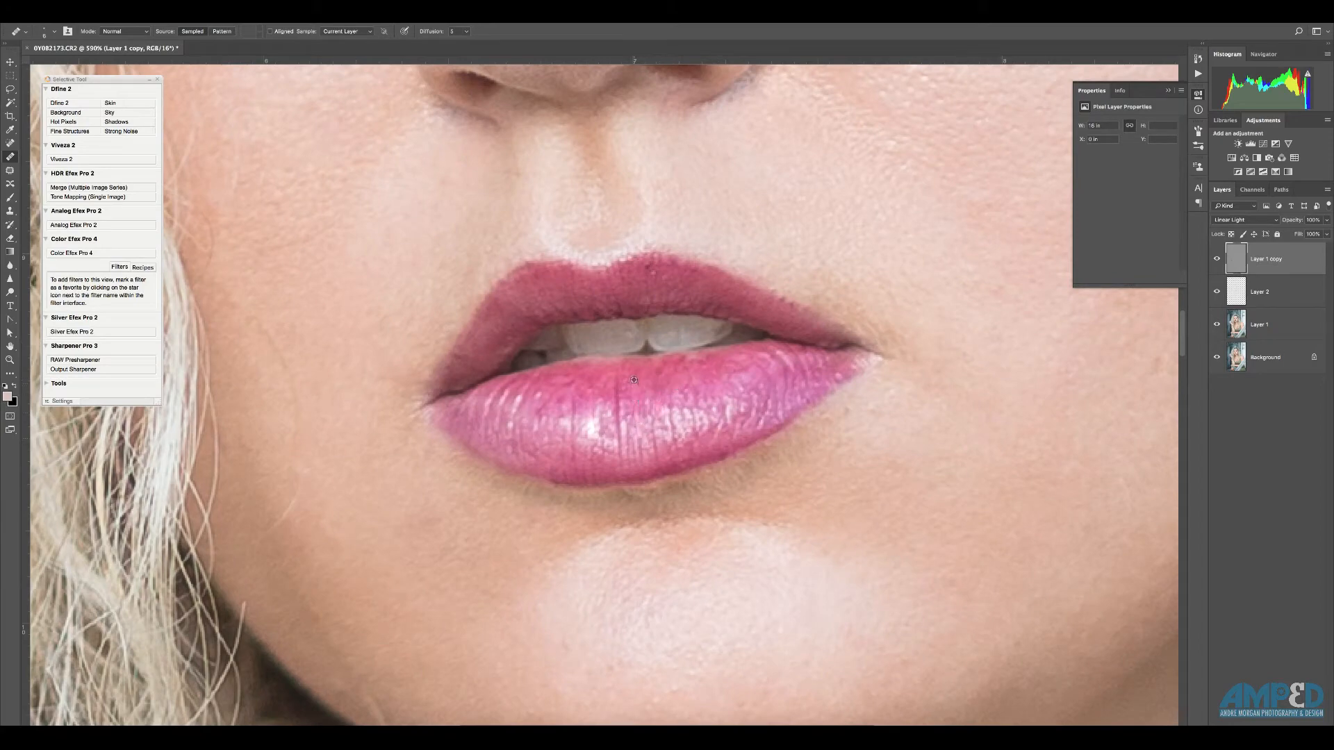
mouse_move(576, 432)
left_mouse_down()
mouse_move(573, 406)
mouse_move(541, 398)
left_mouse_up()
- Compare the retouched face with the original by showing only the Background layer, and restore all layers
scroll(658, 426, "down", 5)
left_click(1216, 357, "alt")
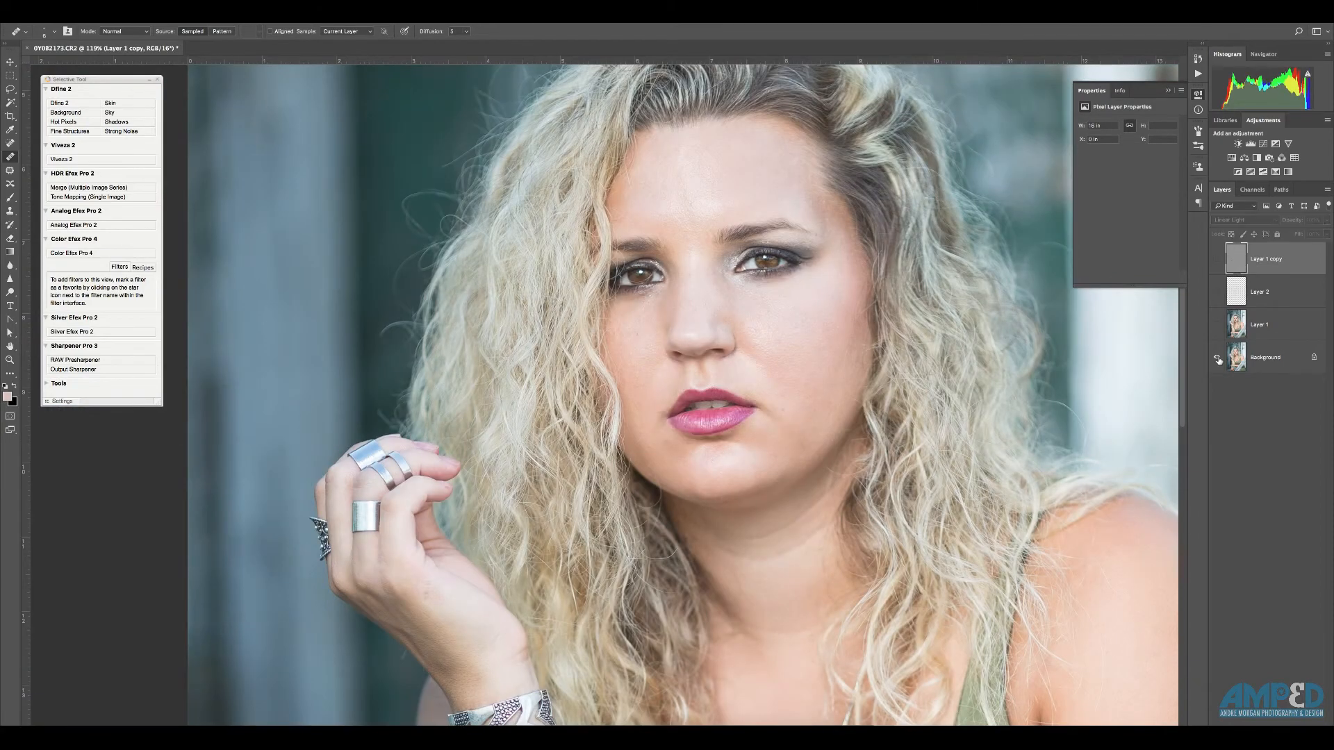
left_click(1217, 357, "alt")
- Heal the remaining fine creases in the lower lip and small marks on the nearby jaw
scroll(696, 429, "up", 8)
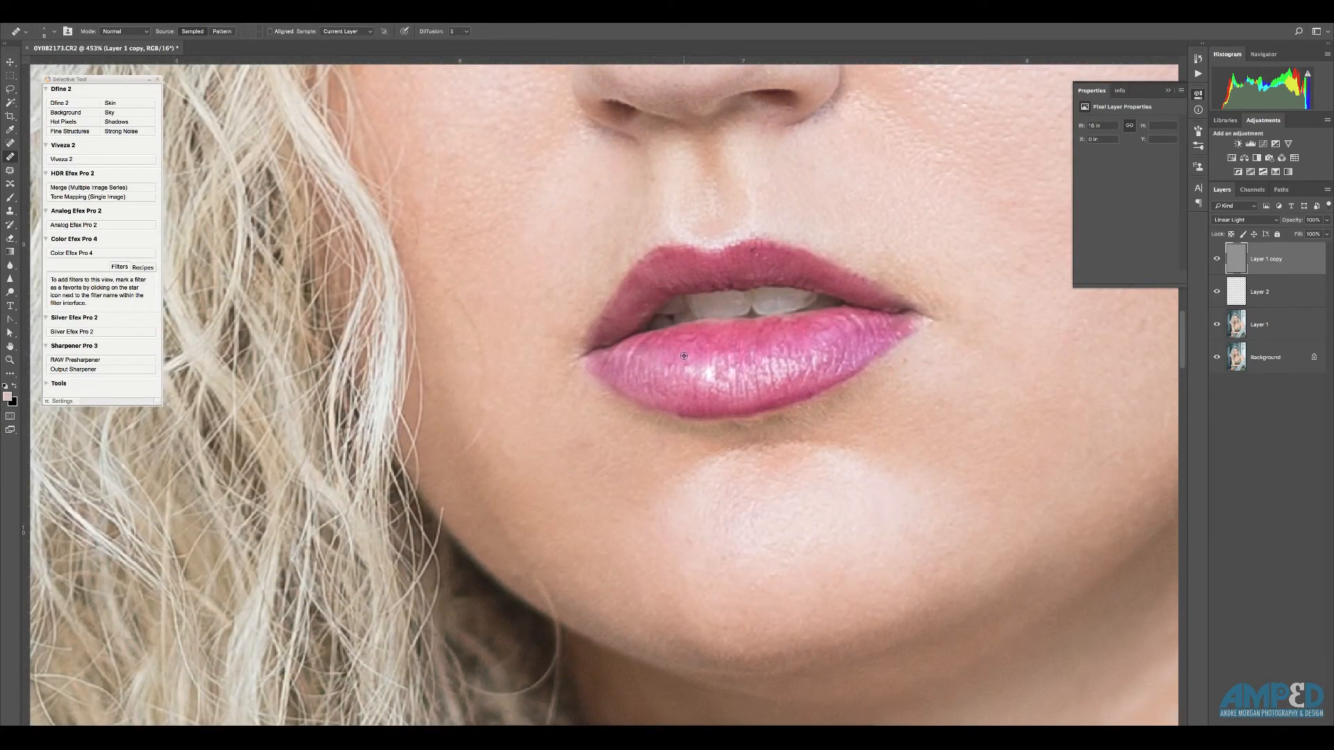
scroll(654, 358, "down", 3)
scroll(772, 328, "up", 5)
scroll(891, 504, "down", 3)
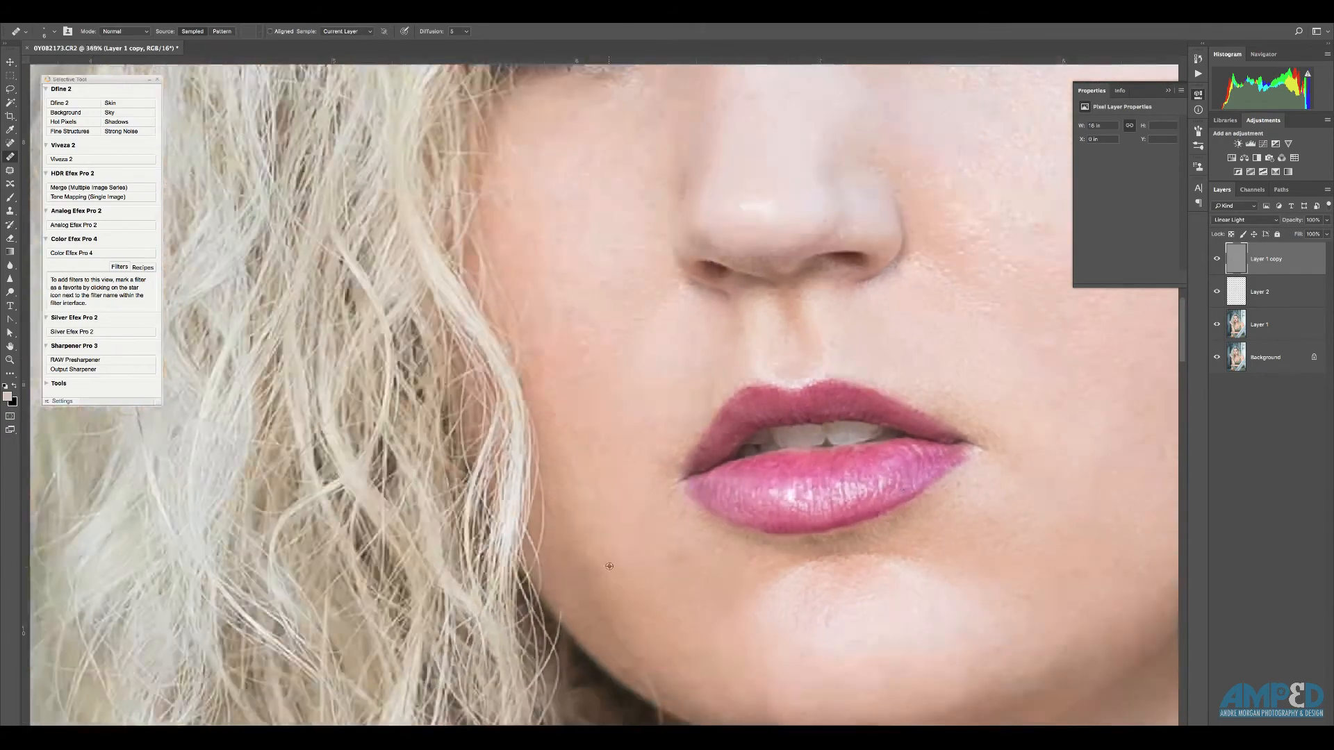
scroll(585, 353, "down", 1)
scroll(585, 353, "down", 5)
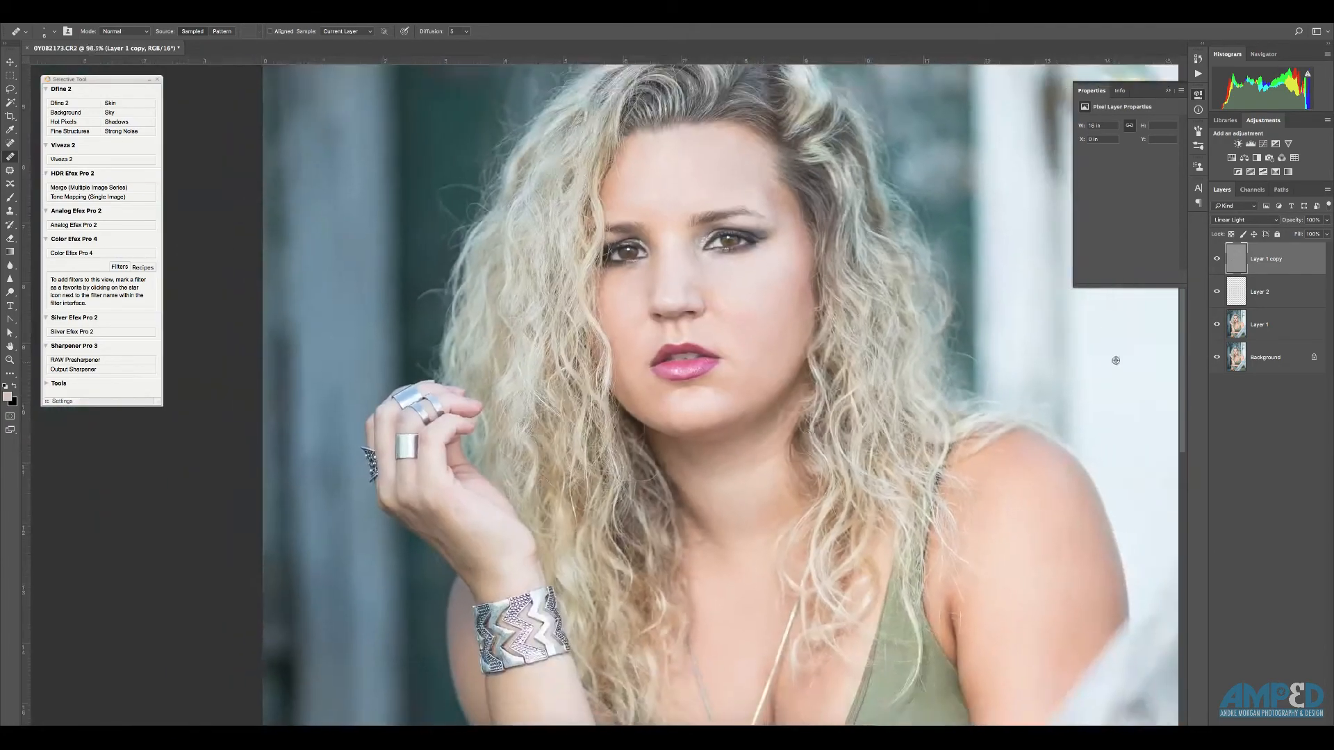
- Heal the small texture flaws below the lower lip and across the chin with a very small Healing Brush
scroll(574, 390, "up", 6)
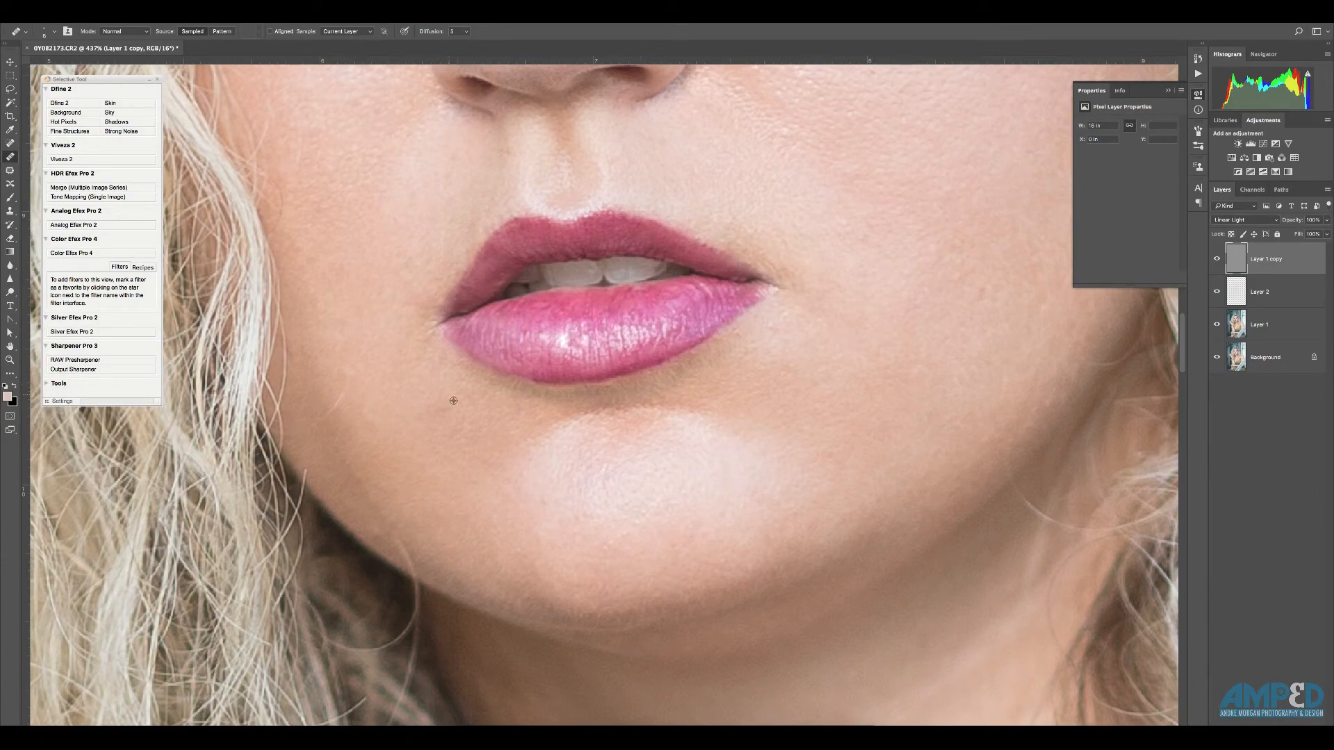
scroll(605, 431, "up", 3)
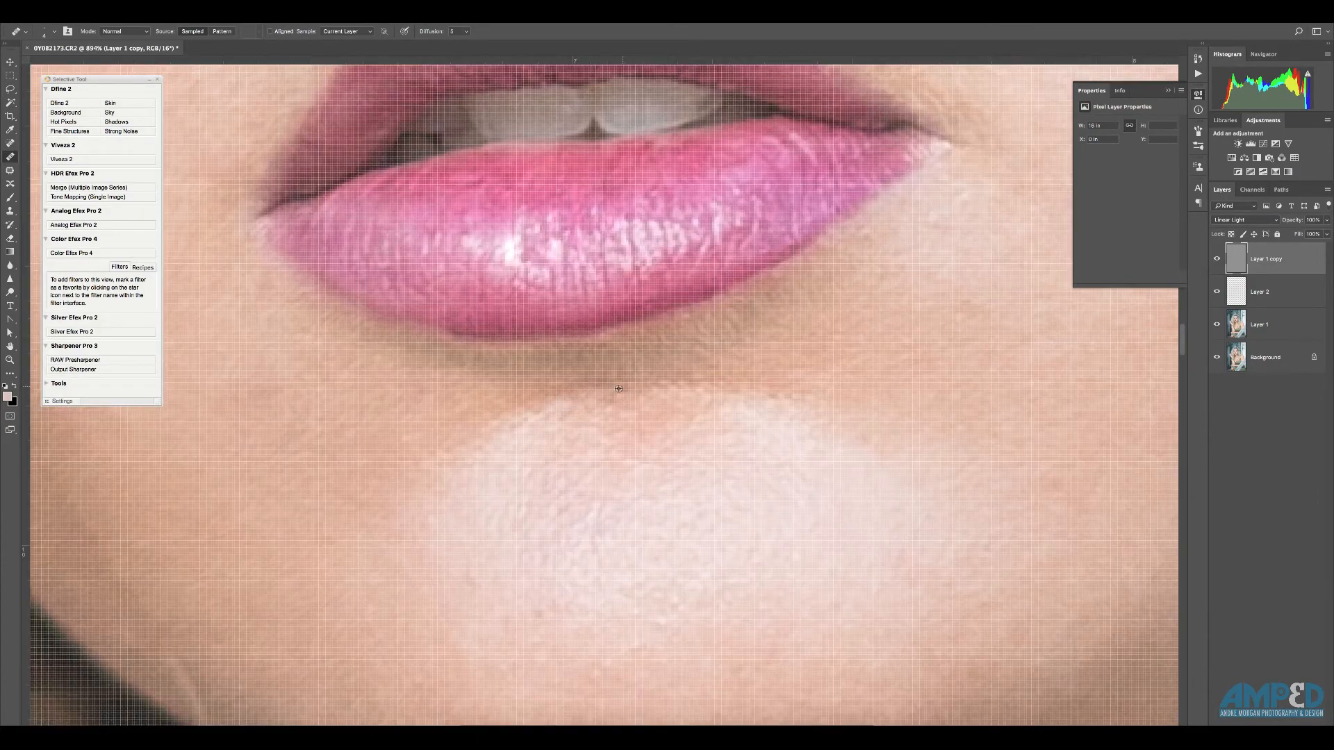
scroll(518, 433, "down", 1)
scroll(559, 507, "down", 1)
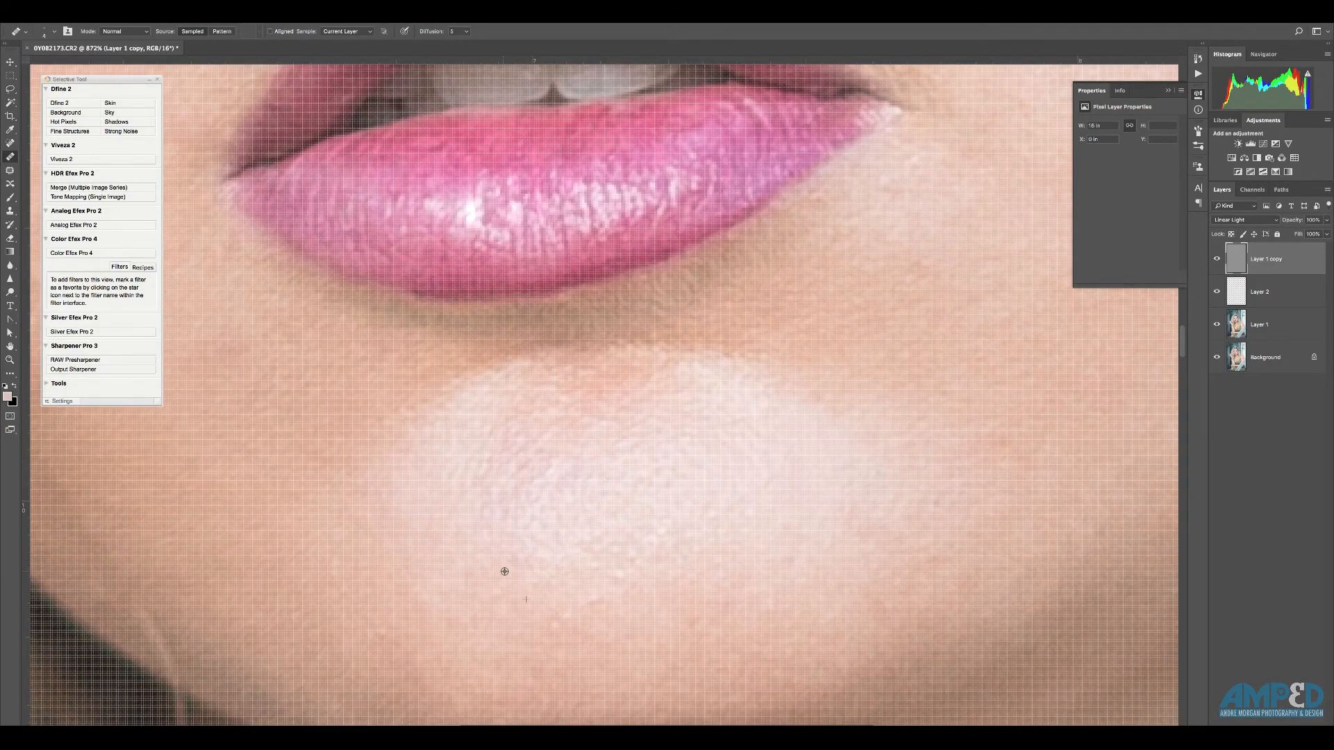
- Stamp all visible layers into a new merged layer above Layer 1 copy
scroll(500, 568, "down", 8)
scroll(476, 585, "up", 5)
left_click_drag(477, 568, 504, 568)
scroll(572, 617, "down", 4)
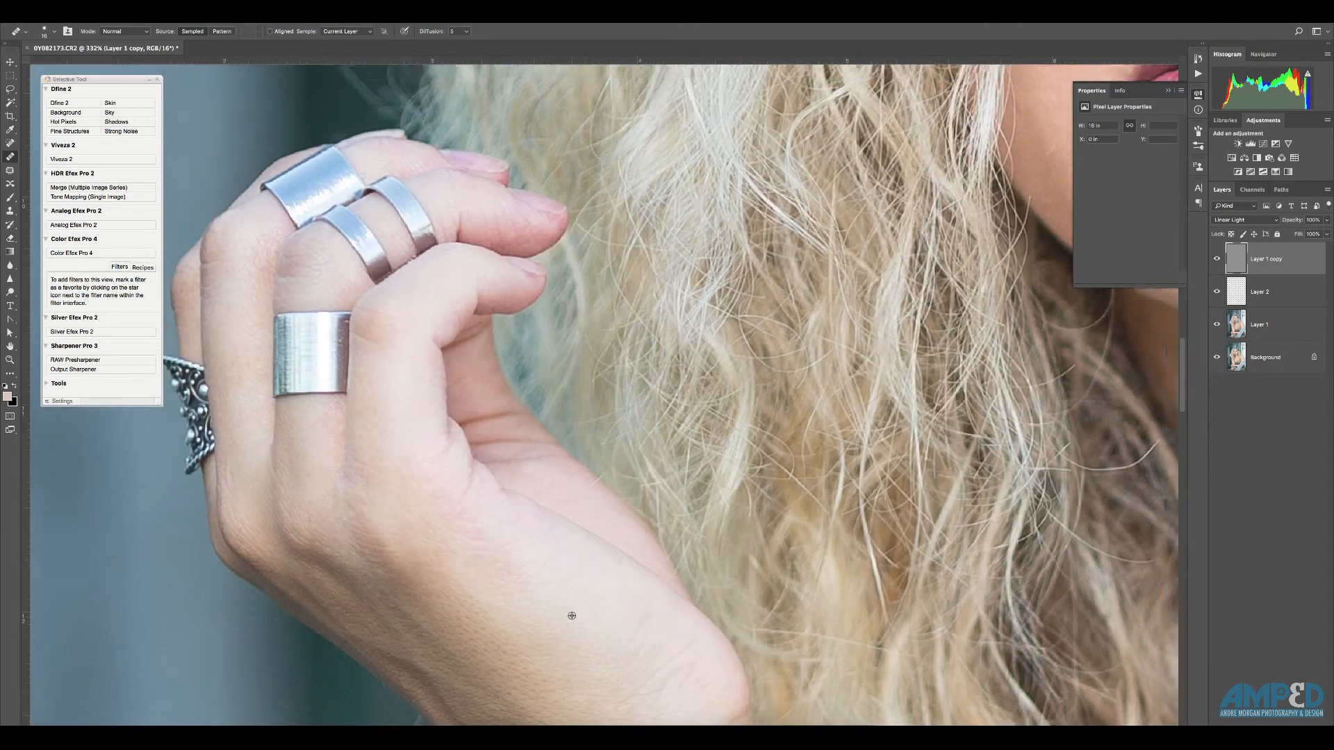
mouse_move(572, 616)
left_mouse_down()
mouse_move(403, 264)
mouse_move(588, 417)
mouse_move(554, 477)
mouse_move(456, 530)
left_mouse_up()
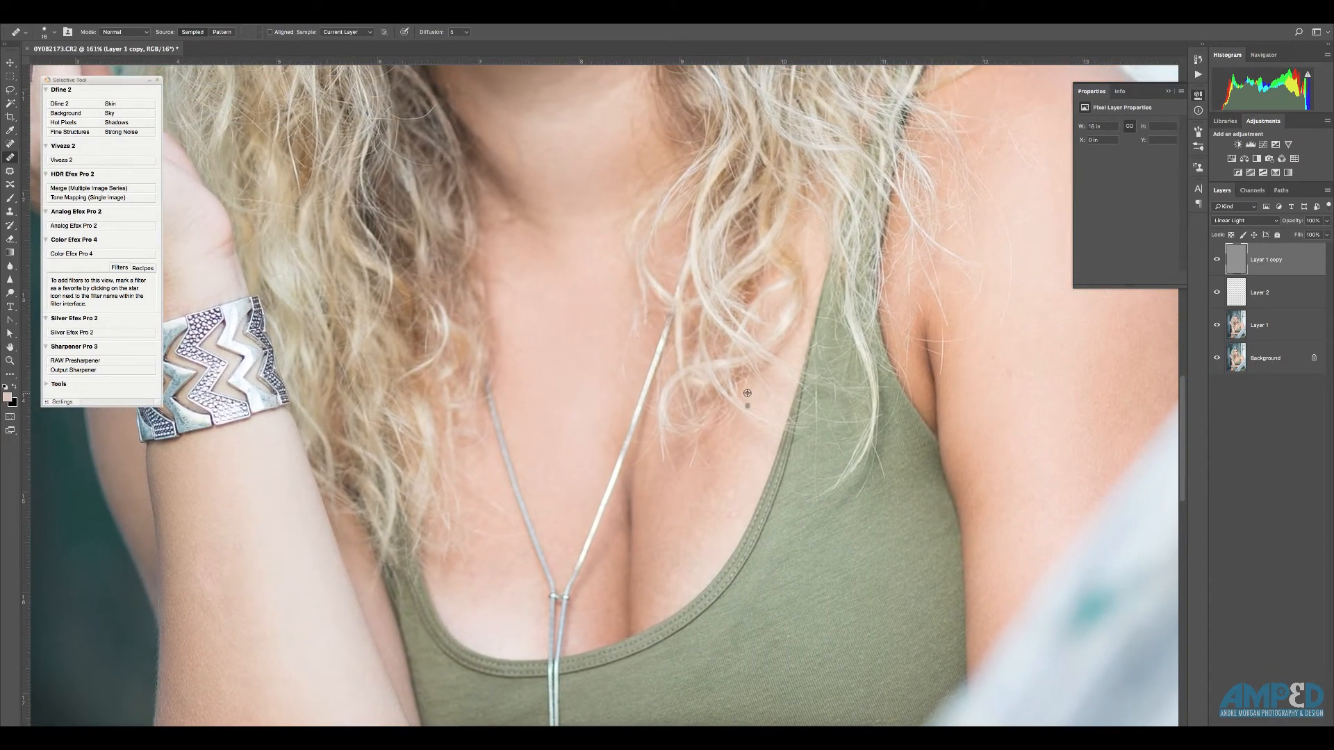
scroll(742, 394, "down", 5)
scroll(742, 394, "down", 4)
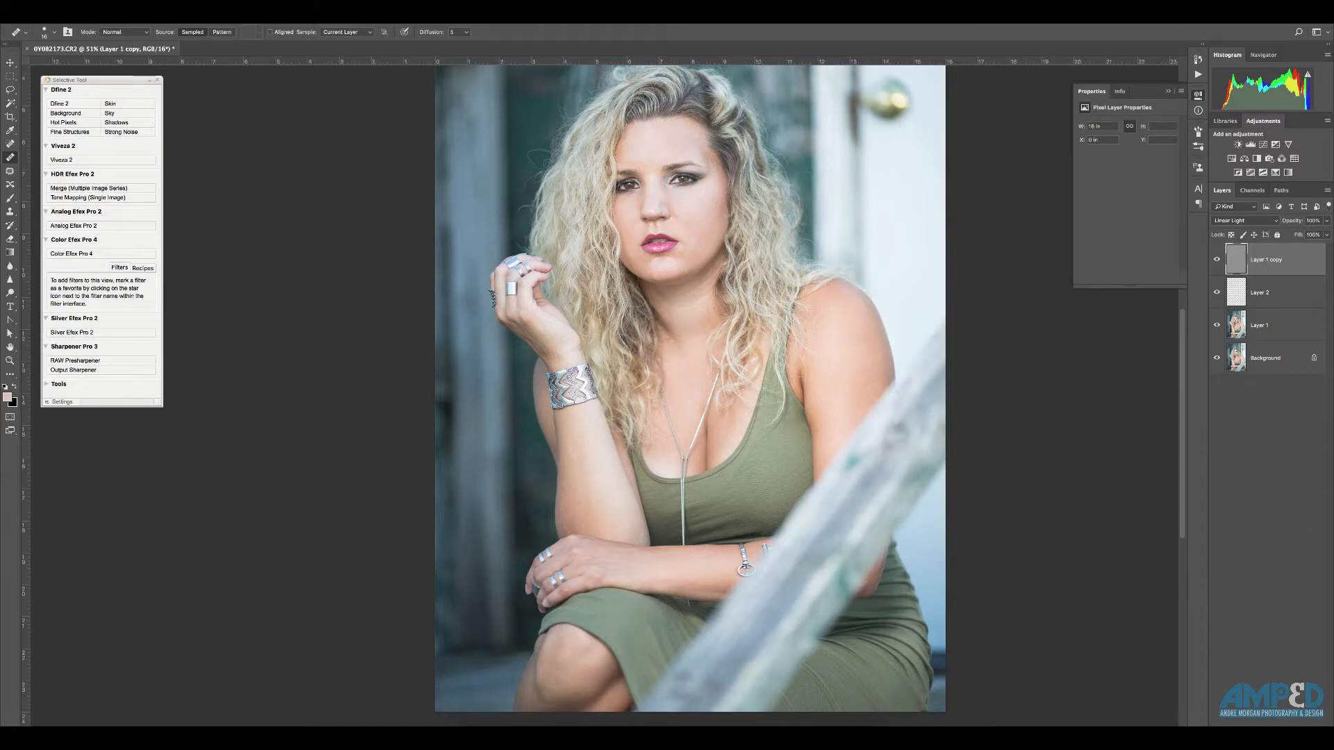
key("ctrl+alt+shift+e")
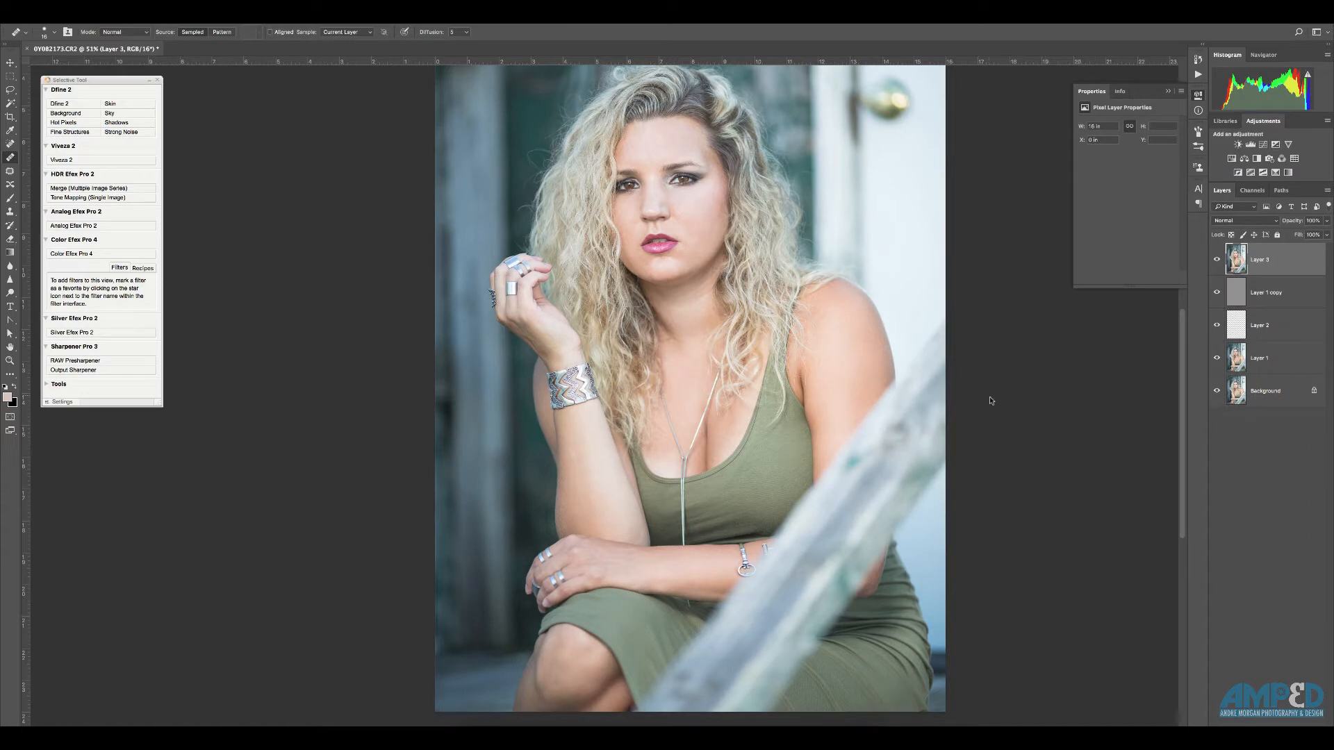
- Compare the retouched portrait with the original by showing only the Background layer, and restore all layers
left_click(1217, 390, "alt")
left_click(1216, 391, "alt")
left_click(1214, 391, "alt")
left_click(1216, 392, "alt")
left_click(1217, 391, "alt")
left_click(1216, 391, "alt")
- Lasso the chin, lower jaw and upper neck below the lips, and feather the selection by 2 pixels
scroll(667, 249, "up", 5)
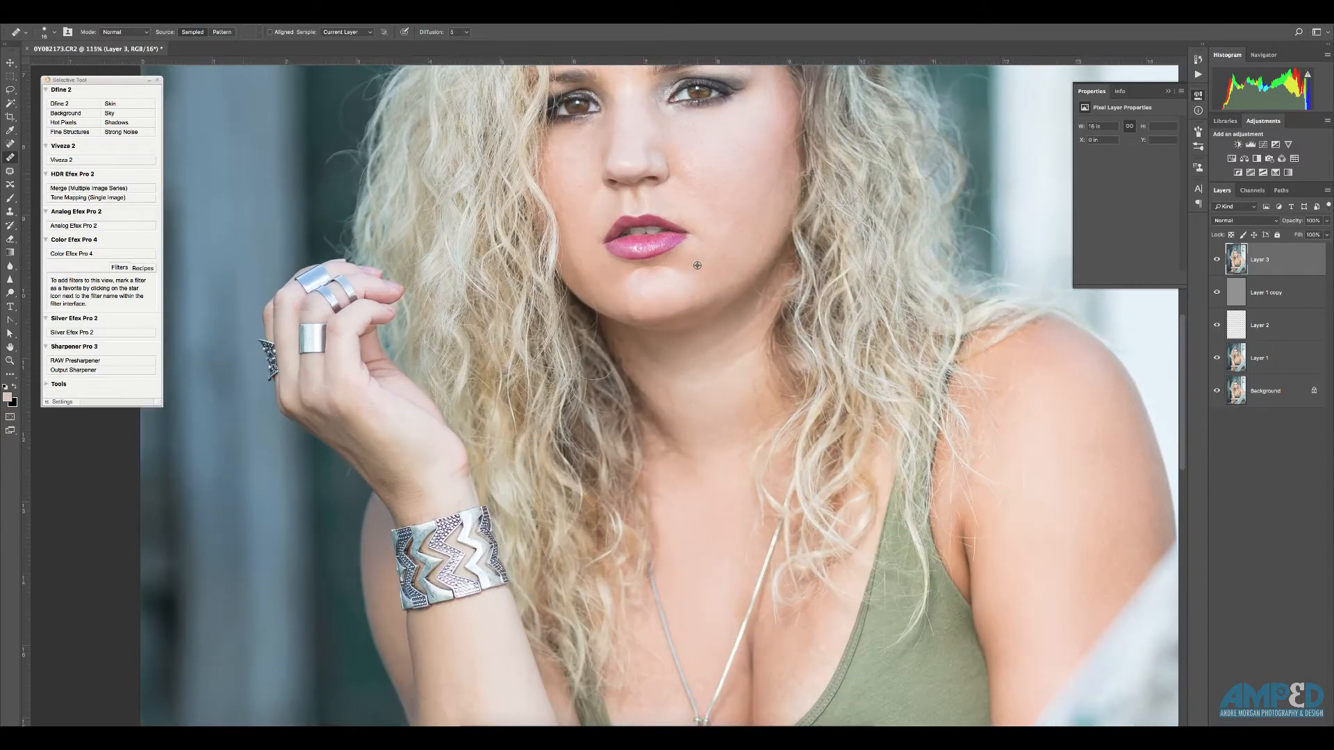
scroll(697, 264, "up", 2)
left_click_drag(698, 291, 723, 339)
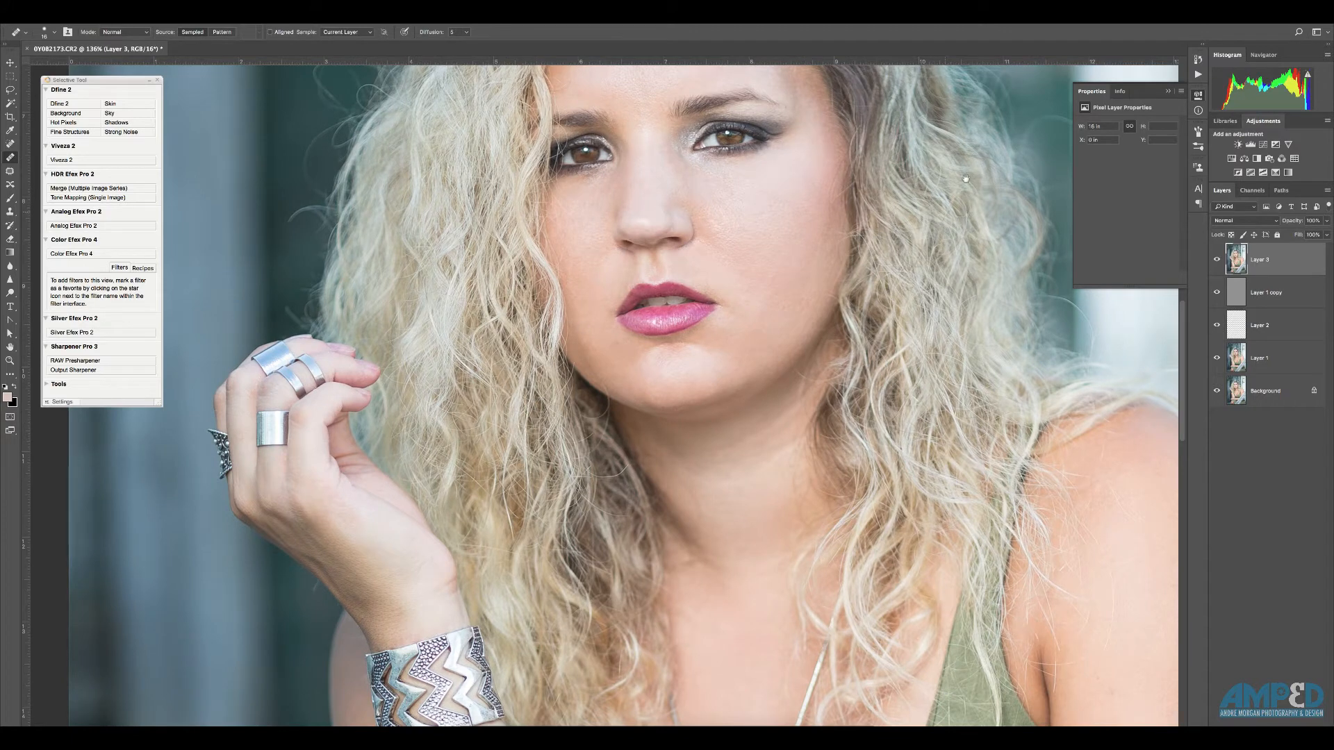
left_click_drag(730, 397, 720, 371)
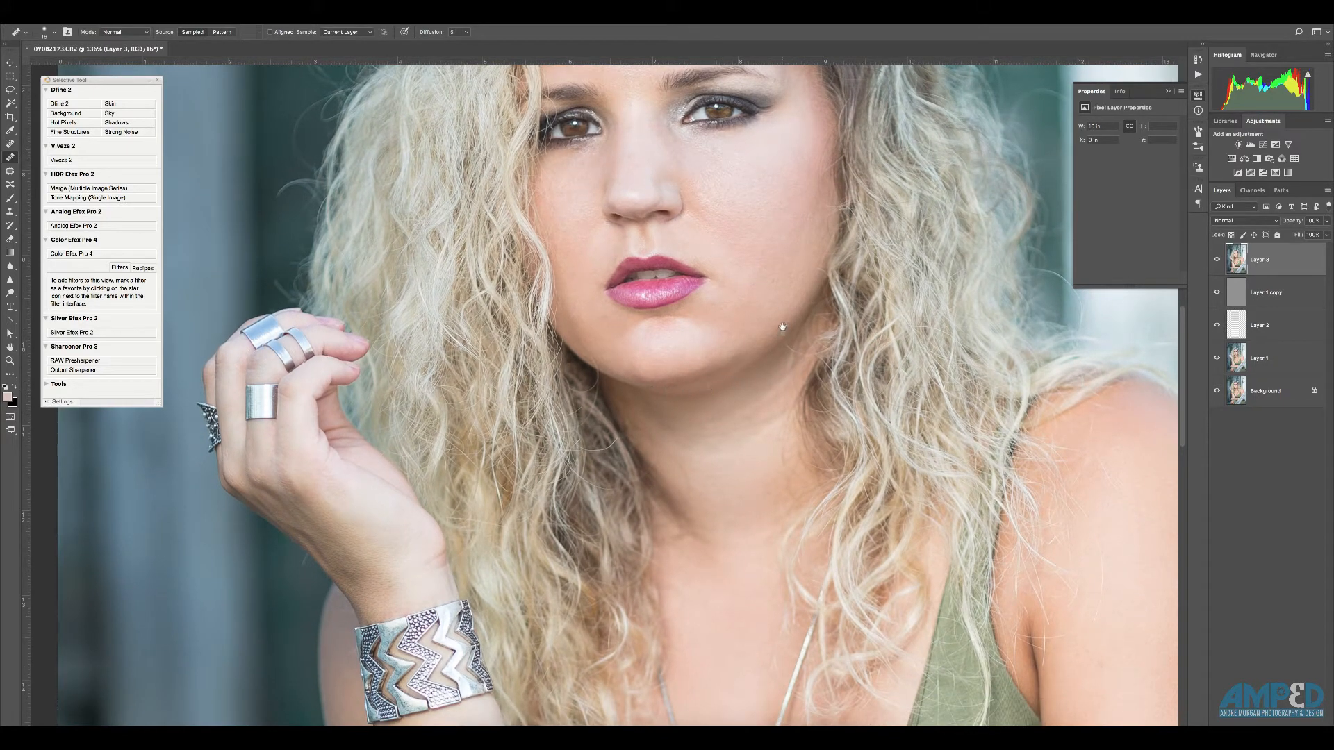
key("l")
mouse_move(719, 434)
left_mouse_down()
mouse_move(767, 391)
mouse_move(778, 334)
mouse_move(748, 307)
mouse_move(622, 300)
mouse_move(602, 337)
mouse_move(626, 408)
mouse_move(687, 441)
mouse_move(724, 436)
left_mouse_up()
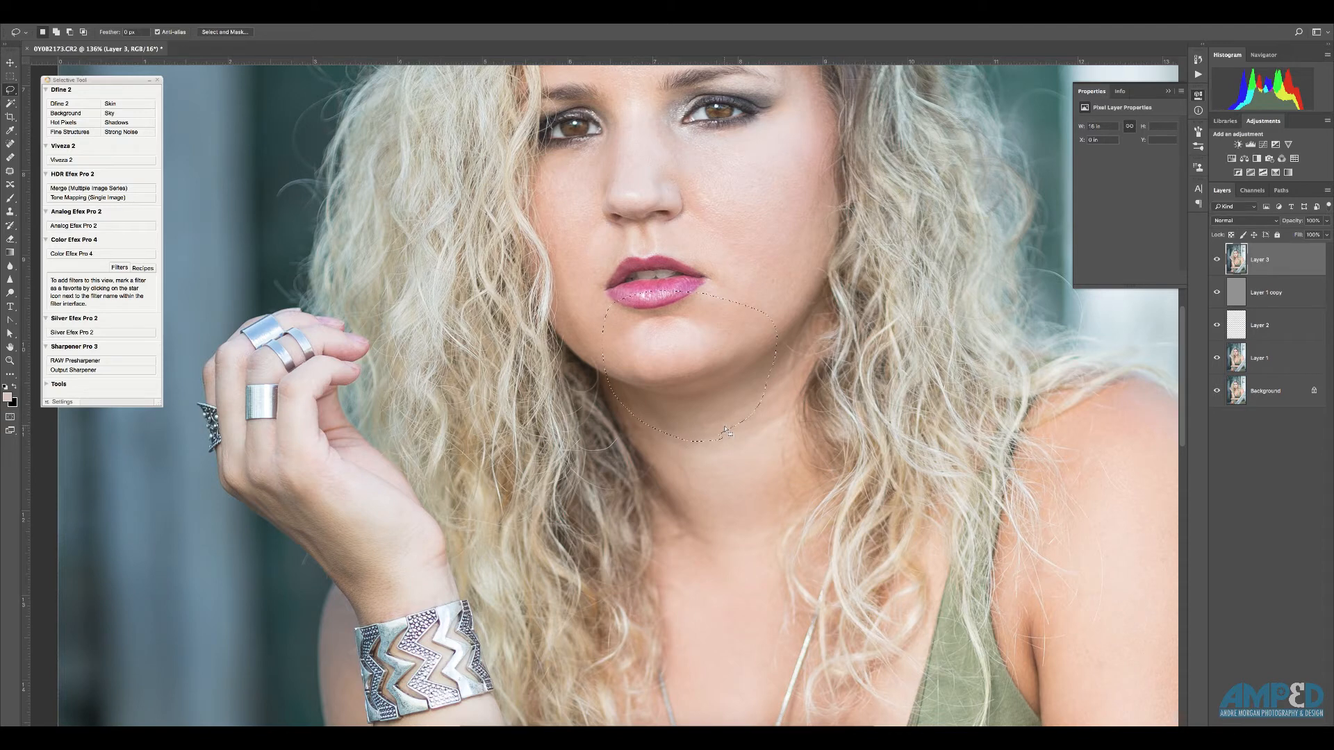
left_click(684, 464)
mouse_move(672, 453)
left_mouse_down()
mouse_move(702, 469)
mouse_move(802, 434)
mouse_move(822, 344)
mouse_move(766, 288)
mouse_move(622, 312)
mouse_move(601, 370)
mouse_move(655, 455)
mouse_move(690, 462)
mouse_move(717, 421)
mouse_move(681, 424)
left_mouse_up()
right_click(728, 403)
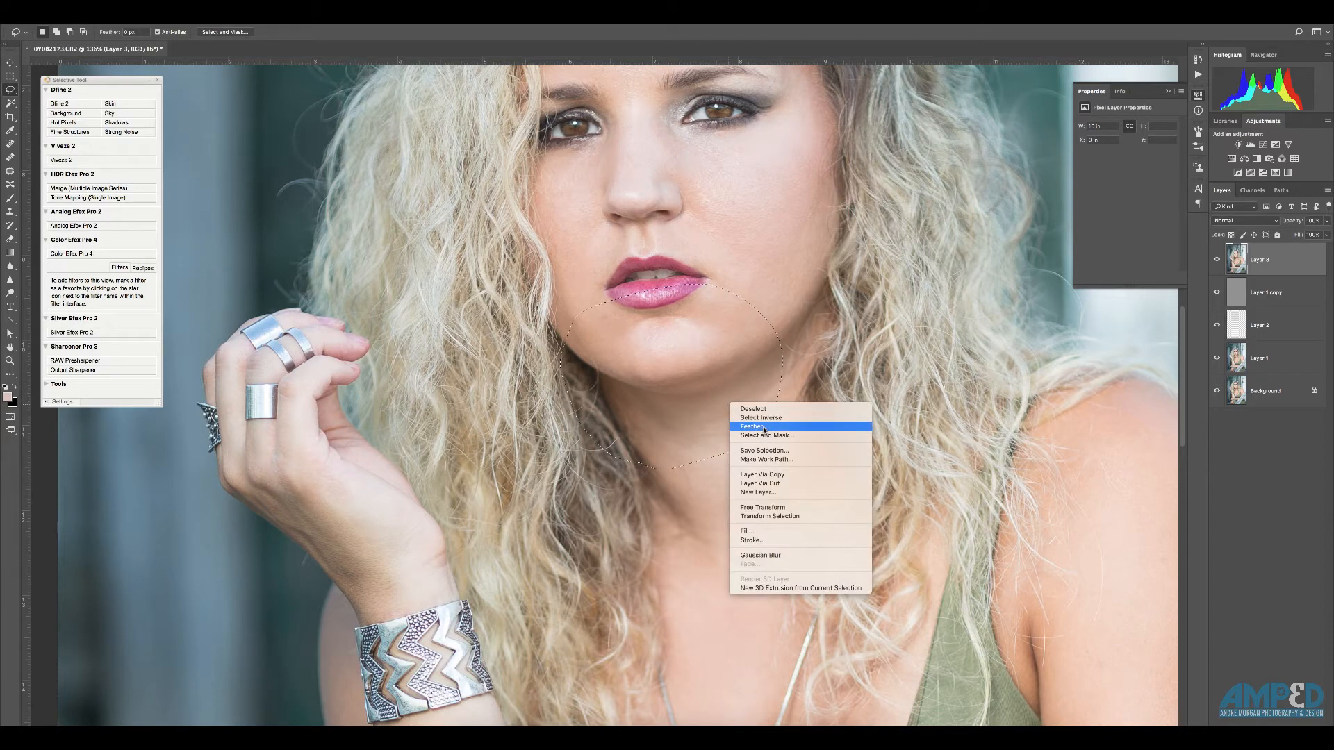
left_click(764, 428)
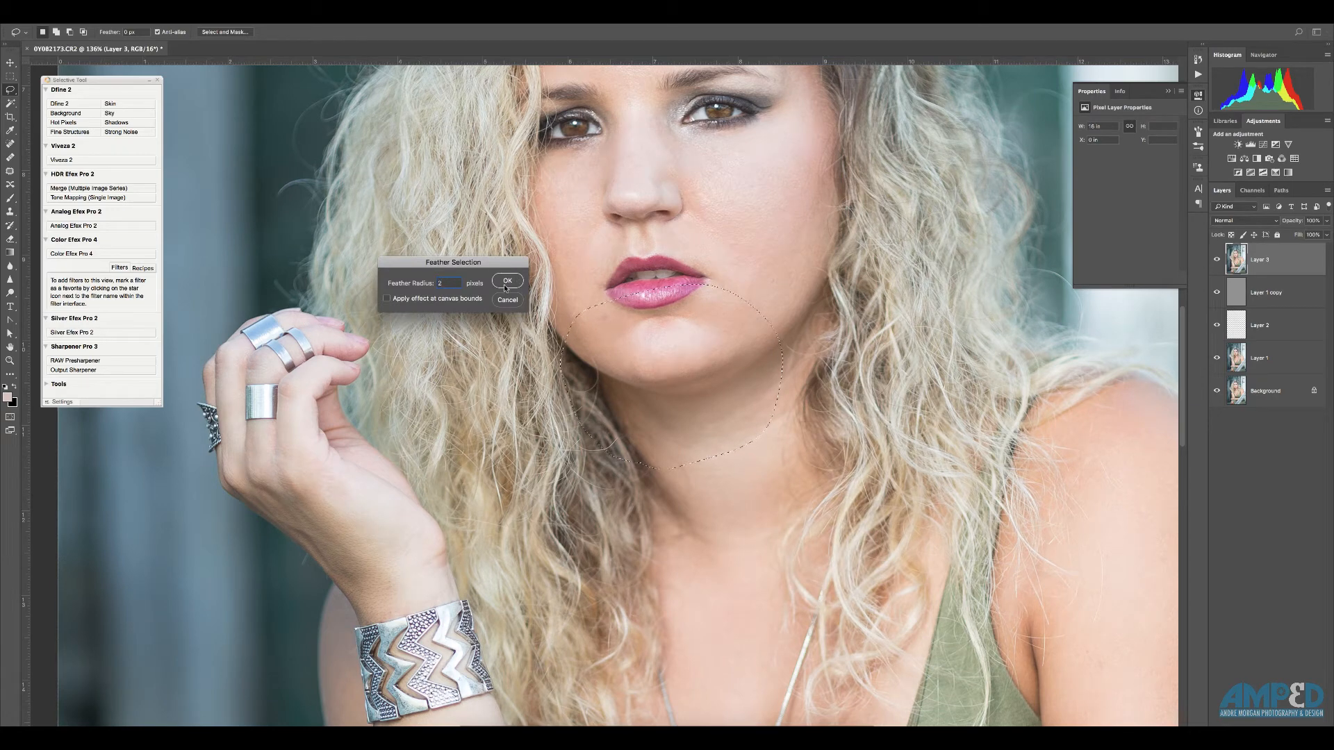
left_click(506, 284)
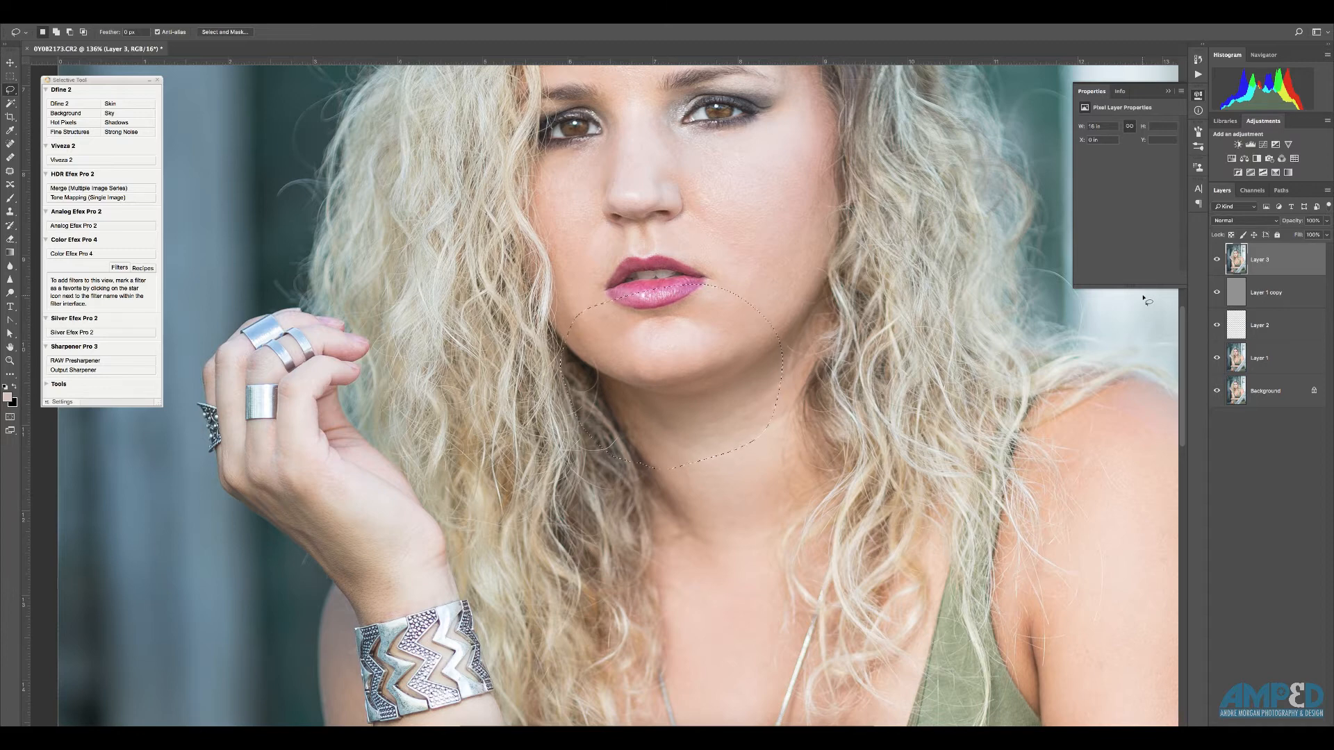
- Copy the selected chin and neck area to a new layer and warp the skin under the chin slightly upward
key("ctrl+j")
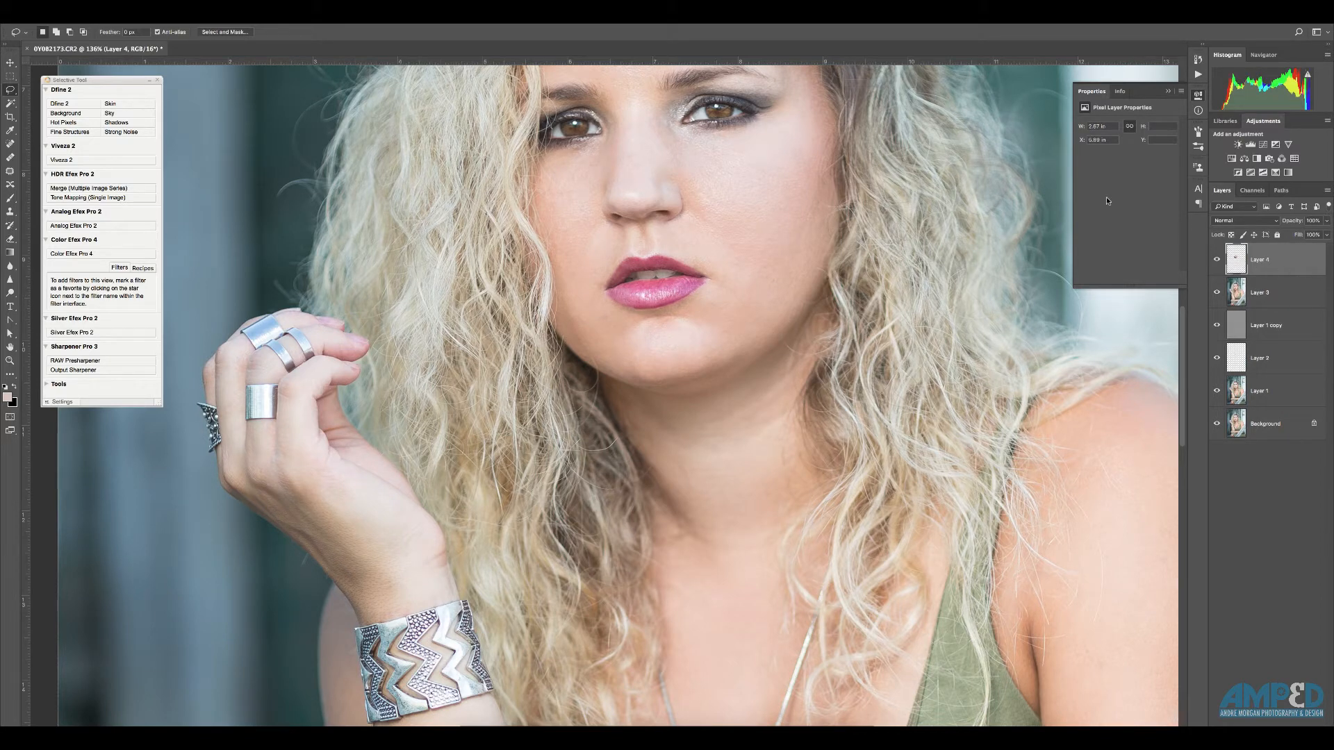
key("ctrl+t")
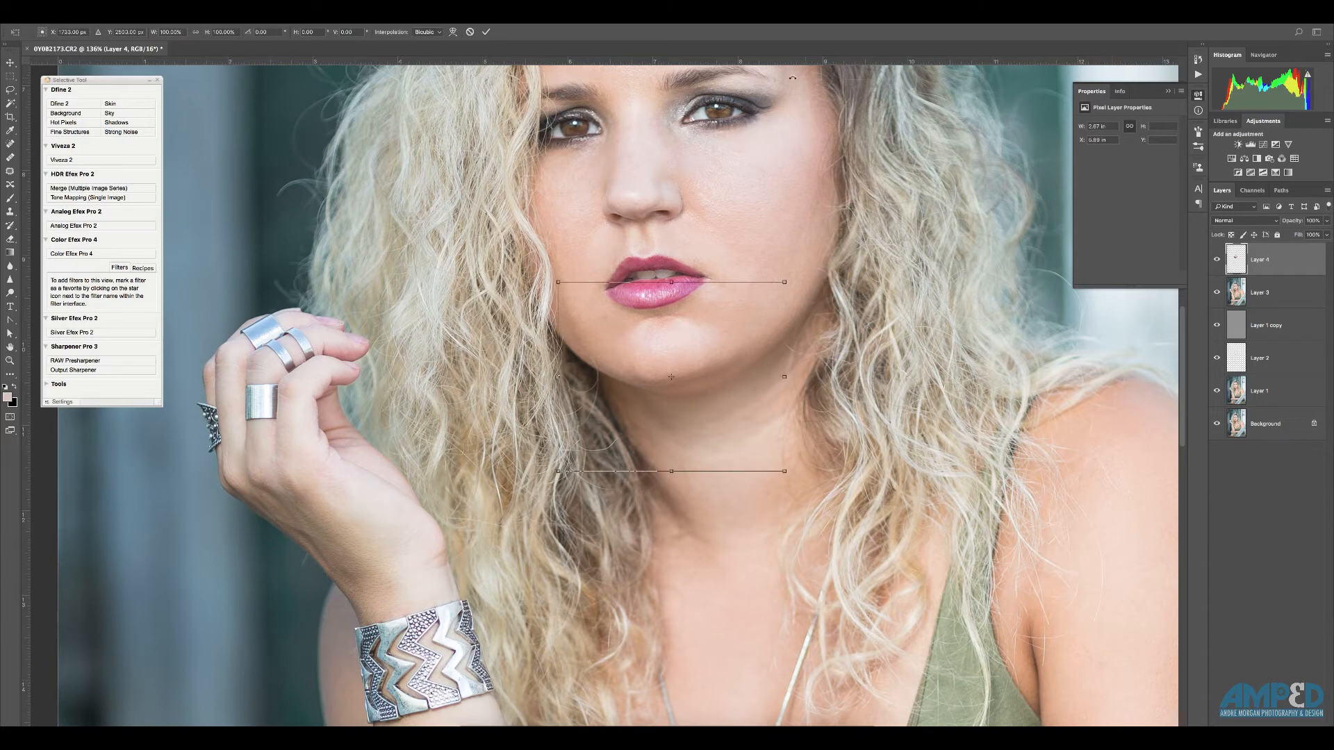
left_click(453, 33)
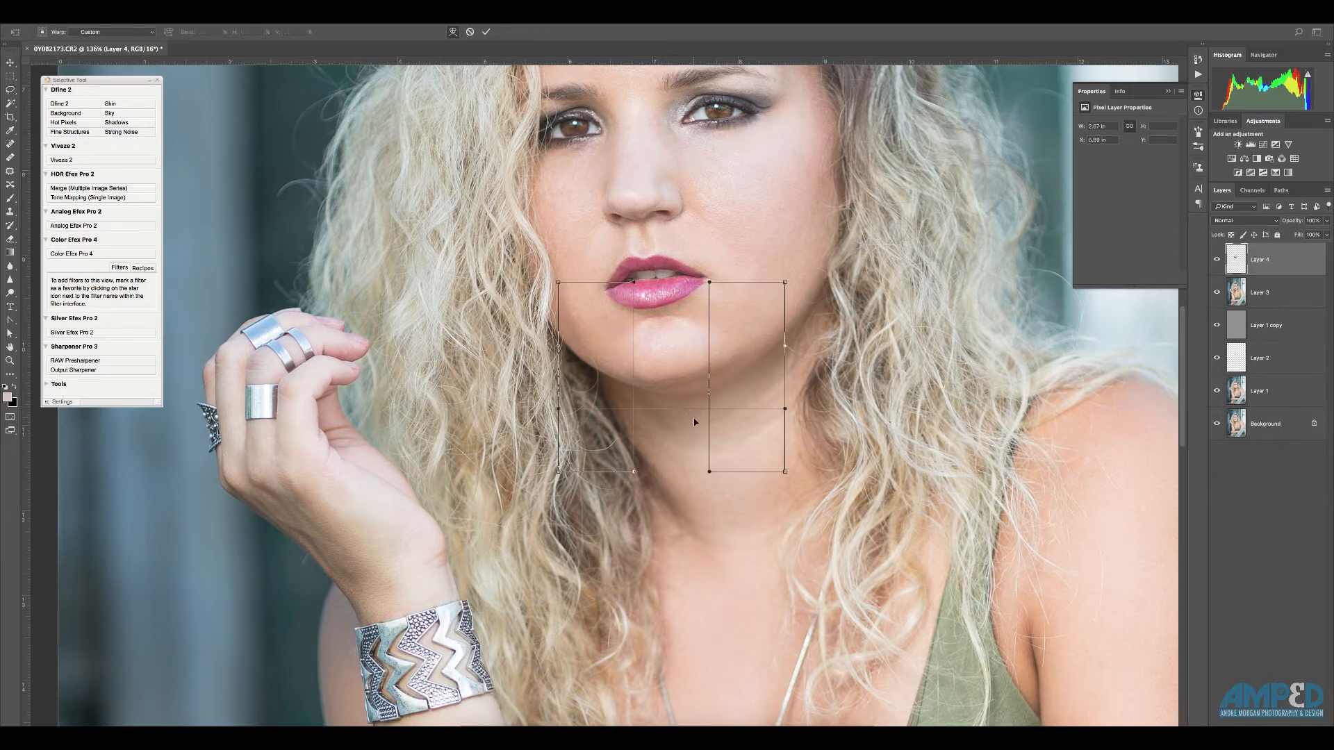
left_click_drag(705, 430, 703, 422)
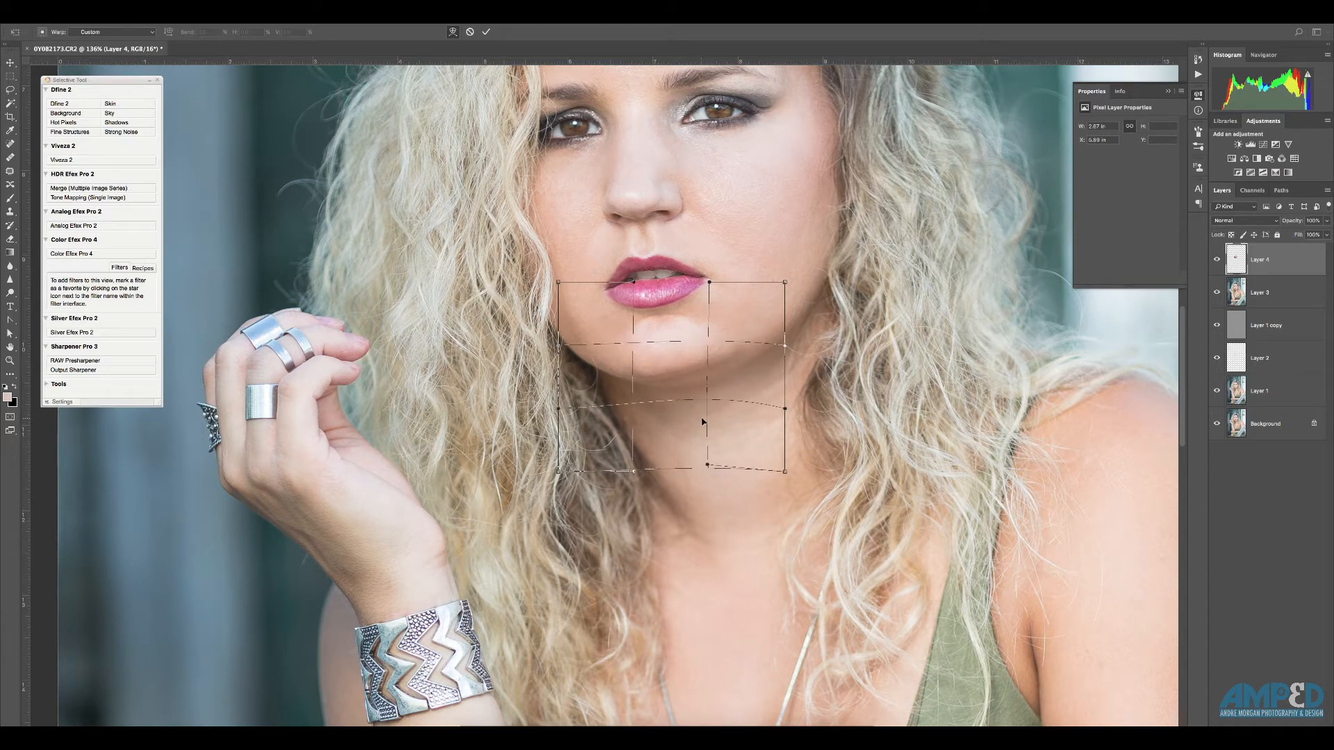
left_click(486, 31)
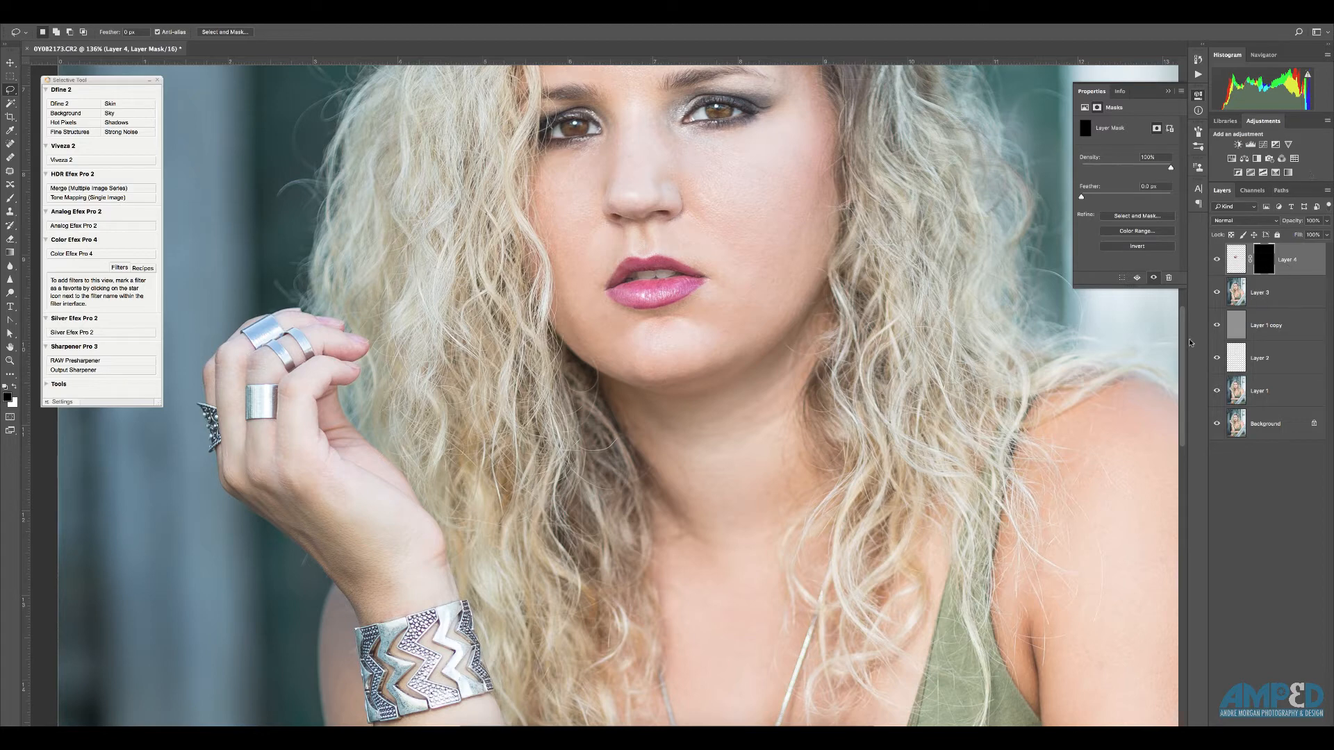
- Hide the warped chin layer with a black mask and paint white under the chin to reveal the tightened jawline
key("b")
left_click_drag(659, 359, 717, 366)
left_click_drag(250, 35, 327, 42)
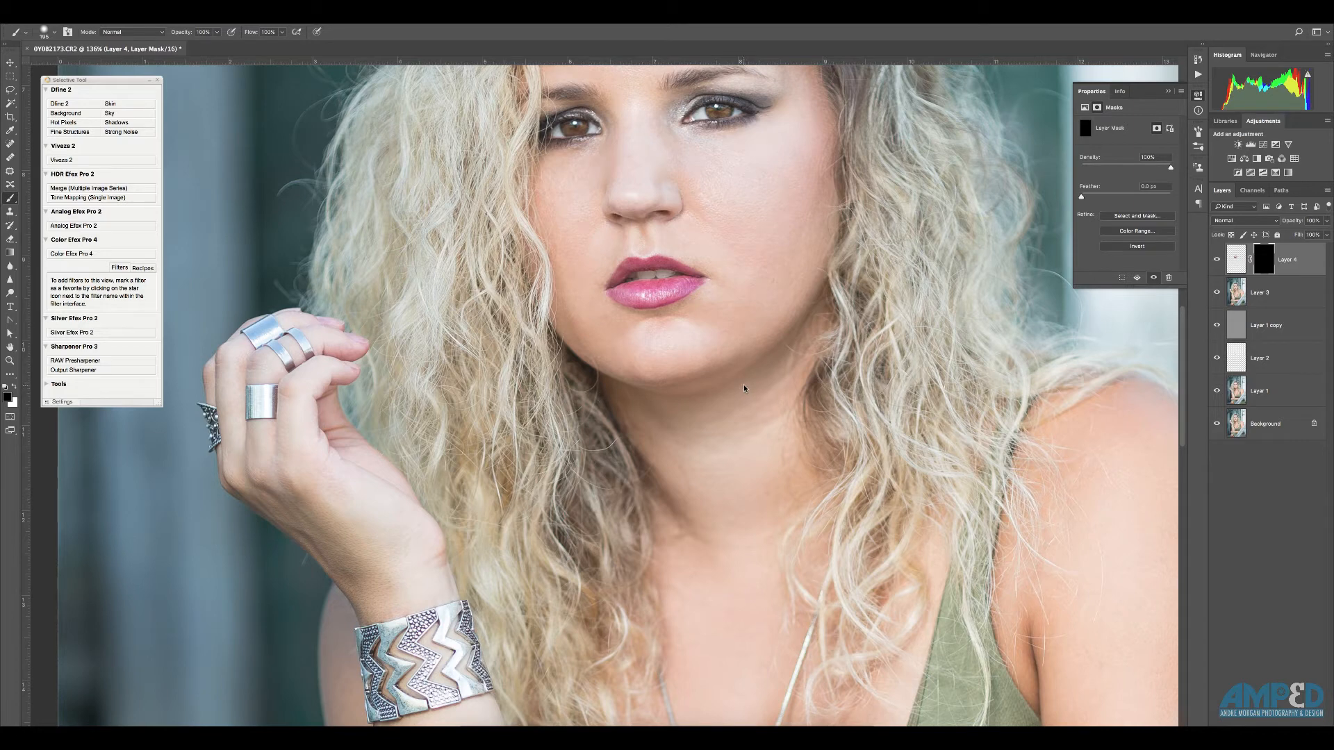
key("x")
left_click_drag(718, 406, 716, 403)
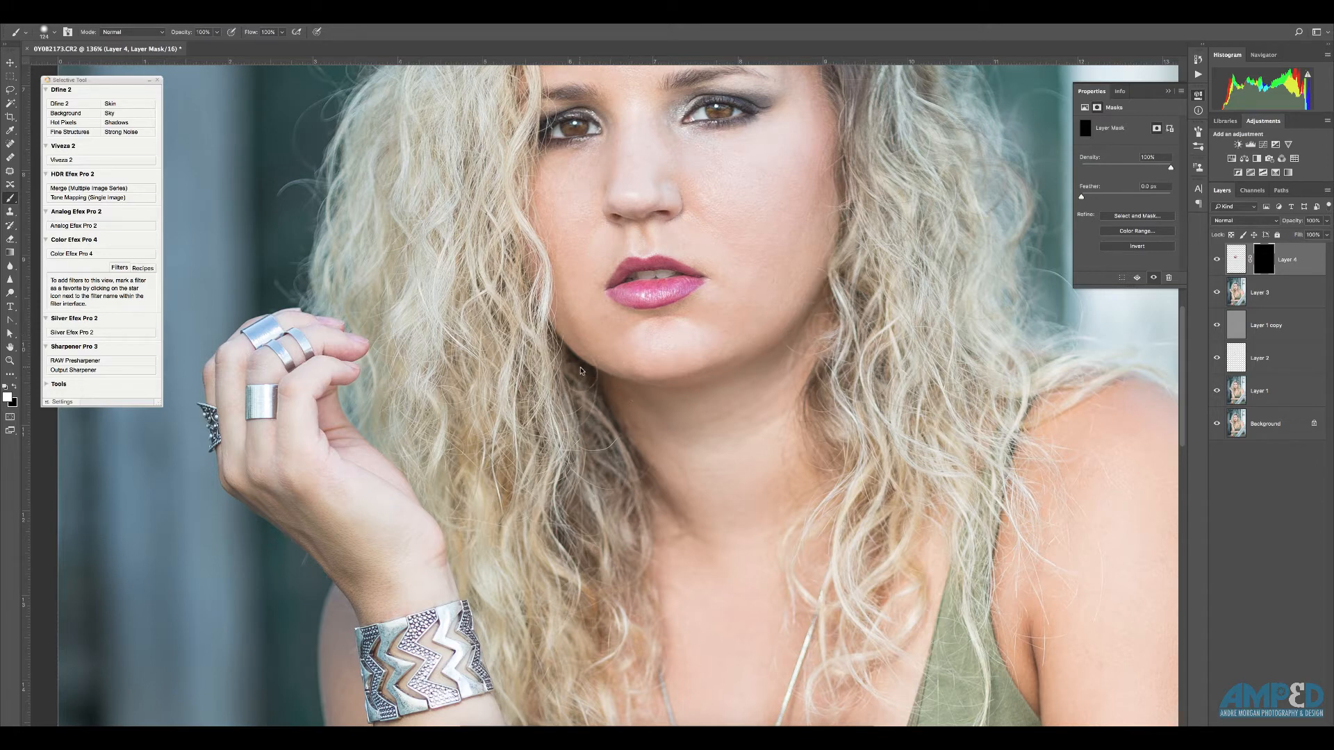
scroll(723, 416, "up", 3)
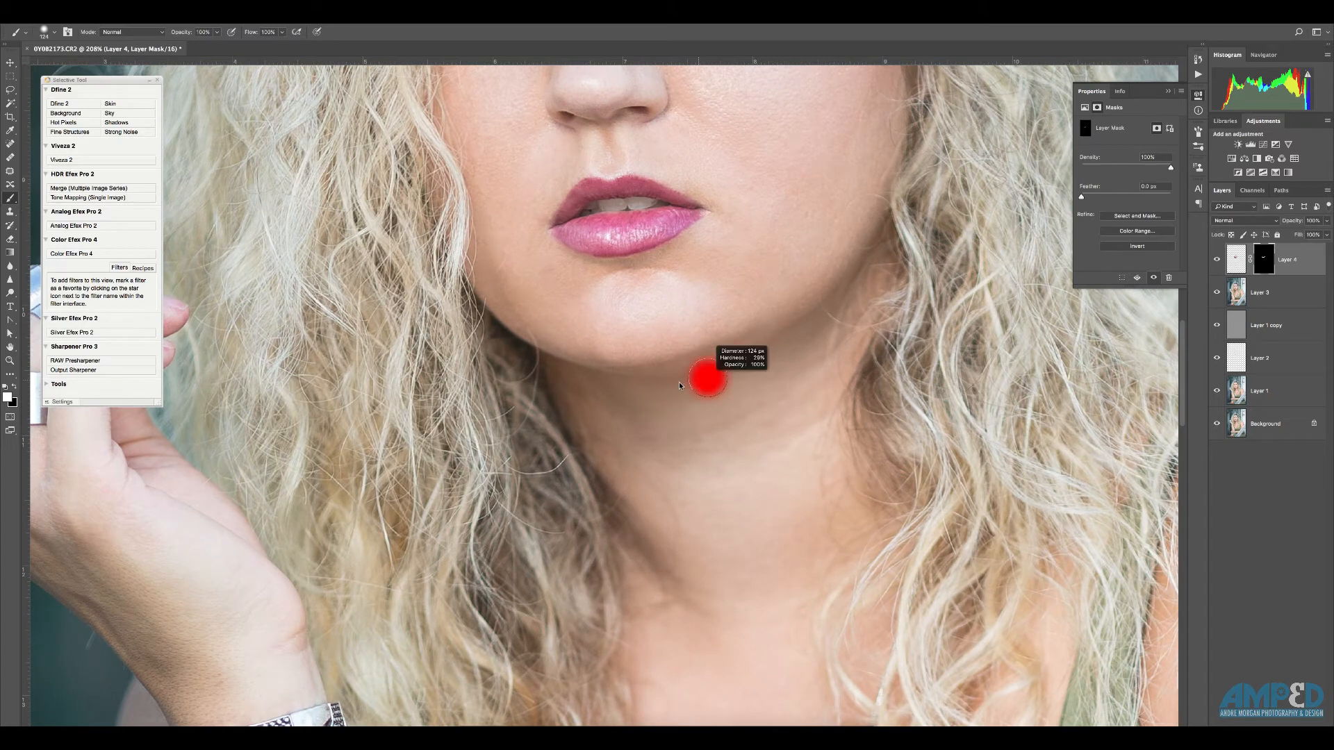
left_click_drag(680, 386, 673, 361)
left_click_drag(738, 309, 730, 311)
key("x")
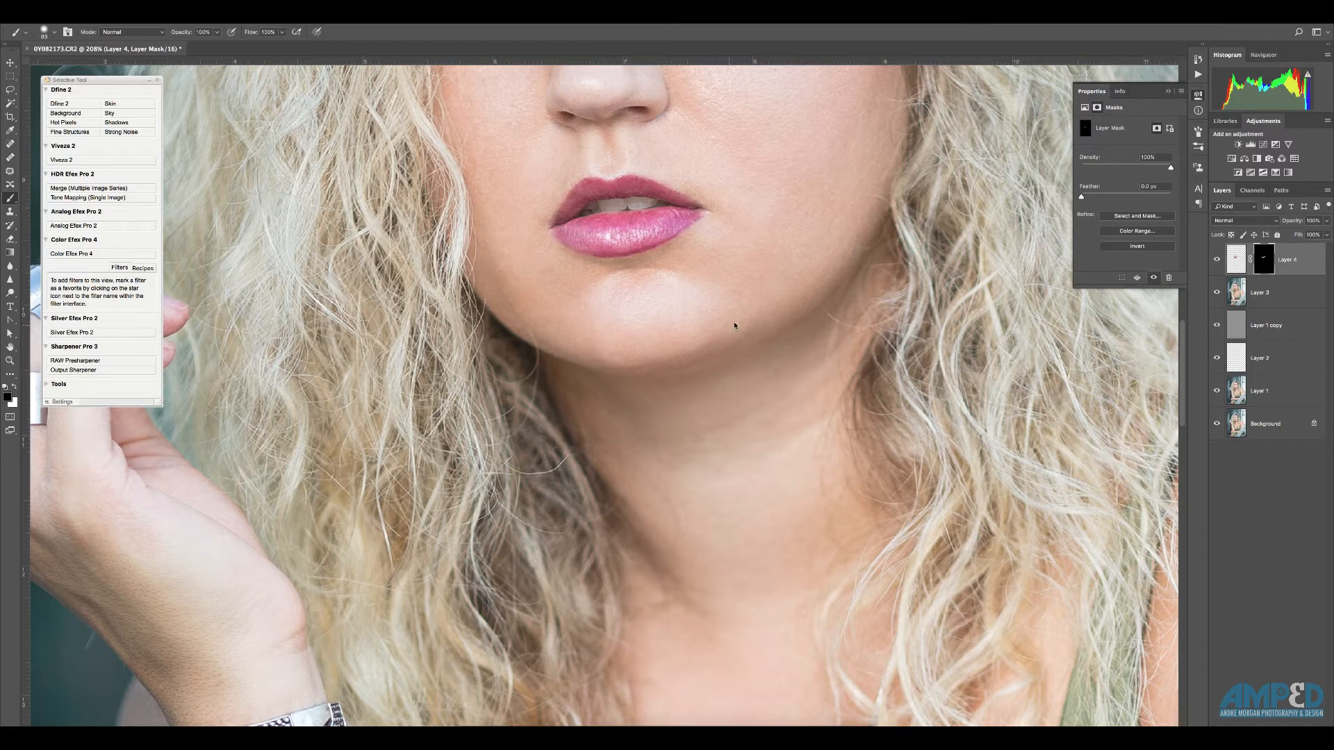
- Compare the chin and neck with and without the warp by toggling the visibility of Layer 4
scroll(686, 408, "down", 5)
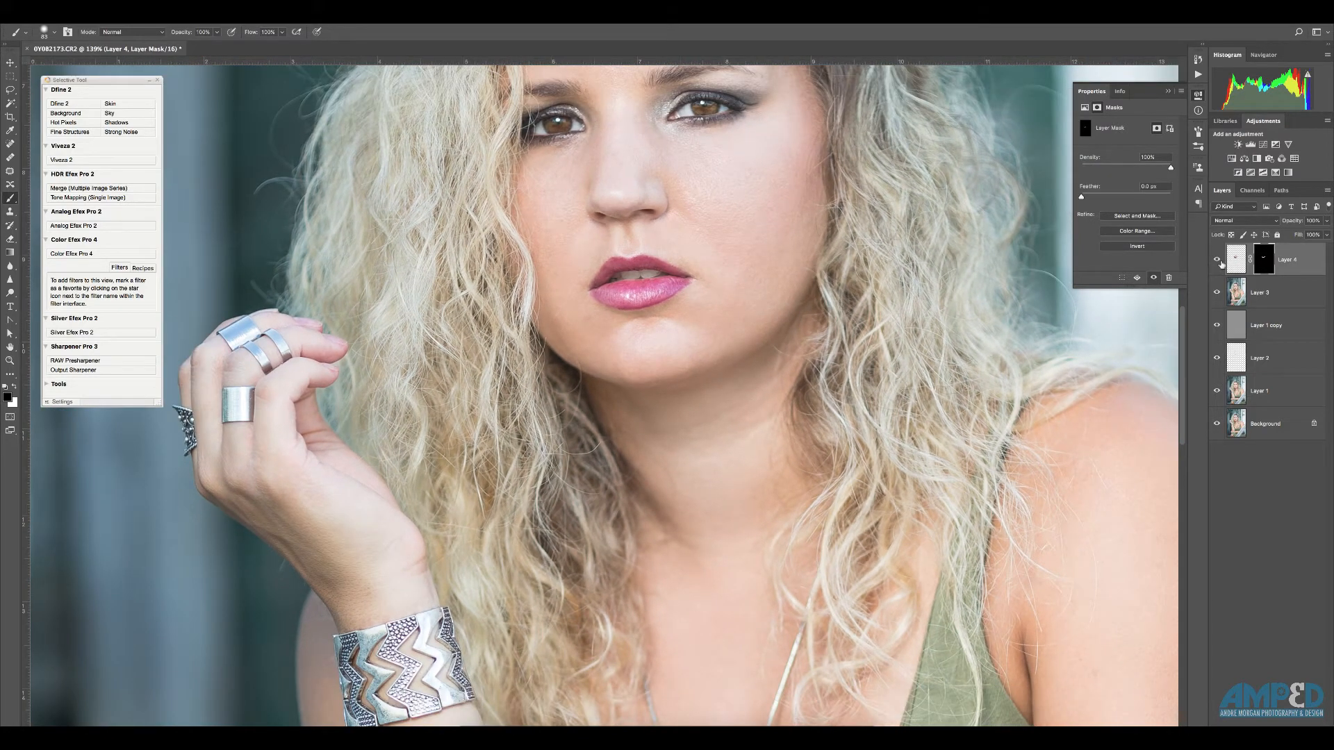
left_click(1217, 260)
left_click(1217, 262)
left_click(1217, 262)
left_click(1217, 263)
left_click(1216, 261)
left_click(1216, 261)
left_click(1216, 262)
left_click(1216, 261)
left_click(1216, 262)
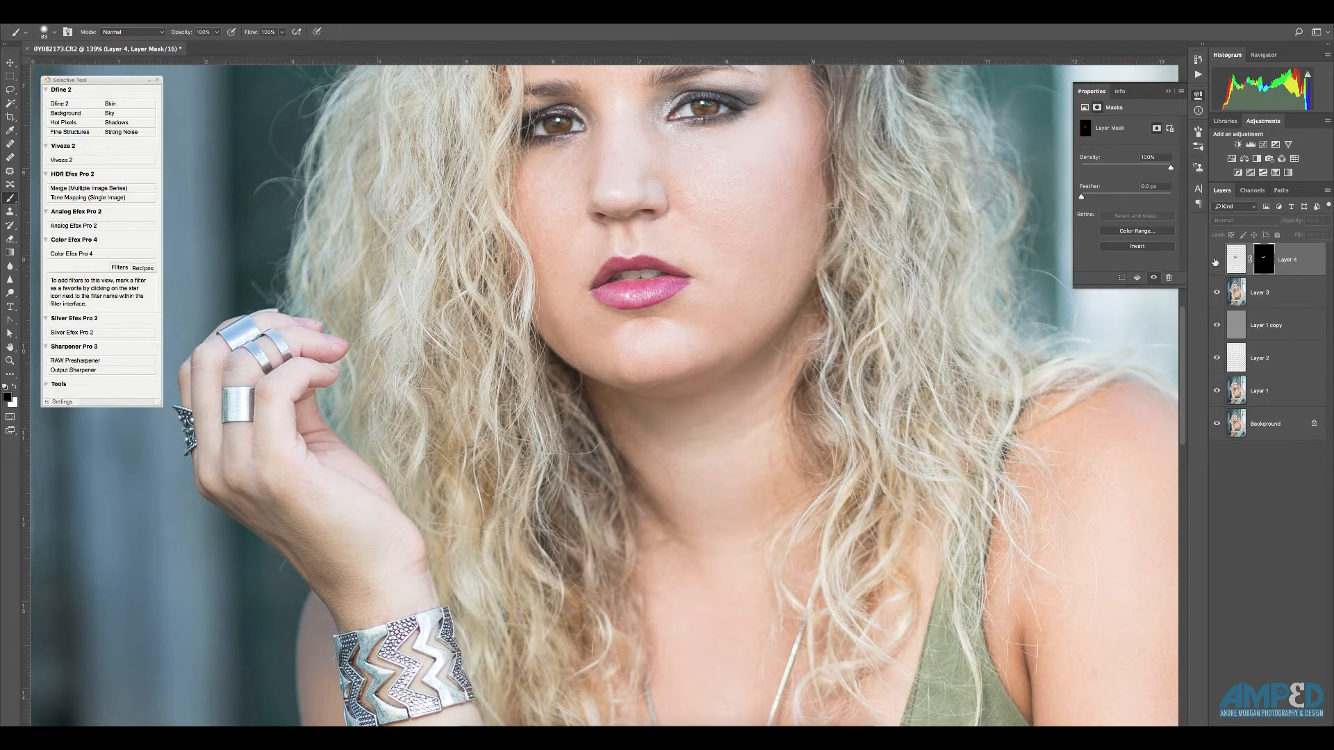
left_click(1216, 261)
left_click(1216, 261)
left_click(1216, 262)
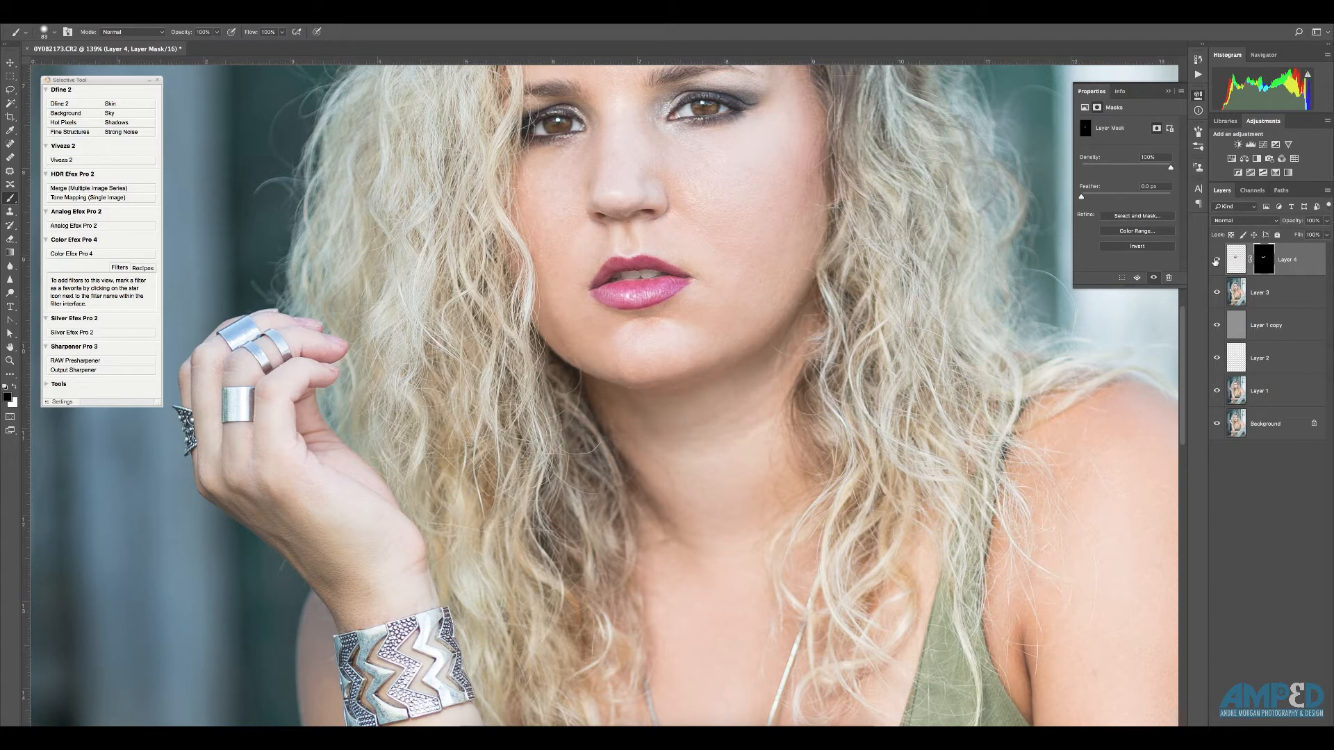
left_click(1216, 261)
left_click(1216, 261)
scroll(719, 331, "down", 1)
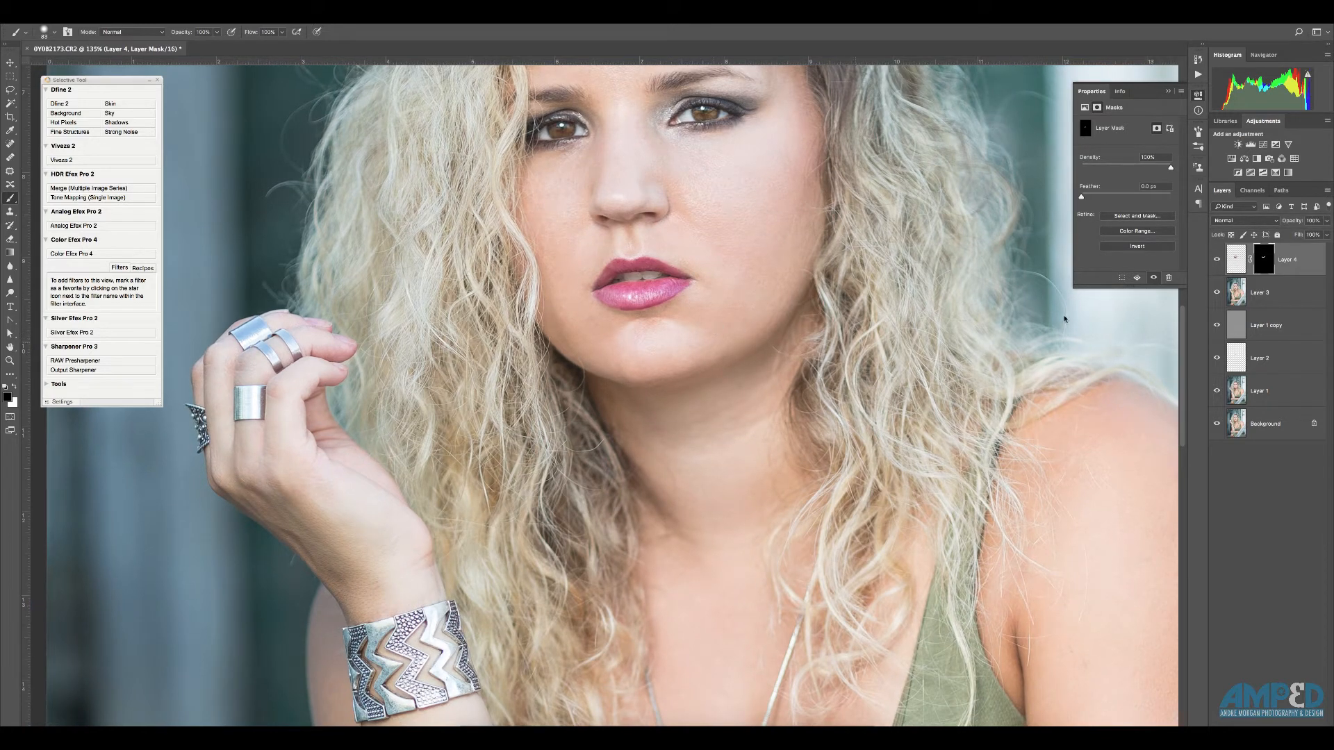
- Stamp all visible layers into a new merged layer above Layer 4
right_click(1306, 262)
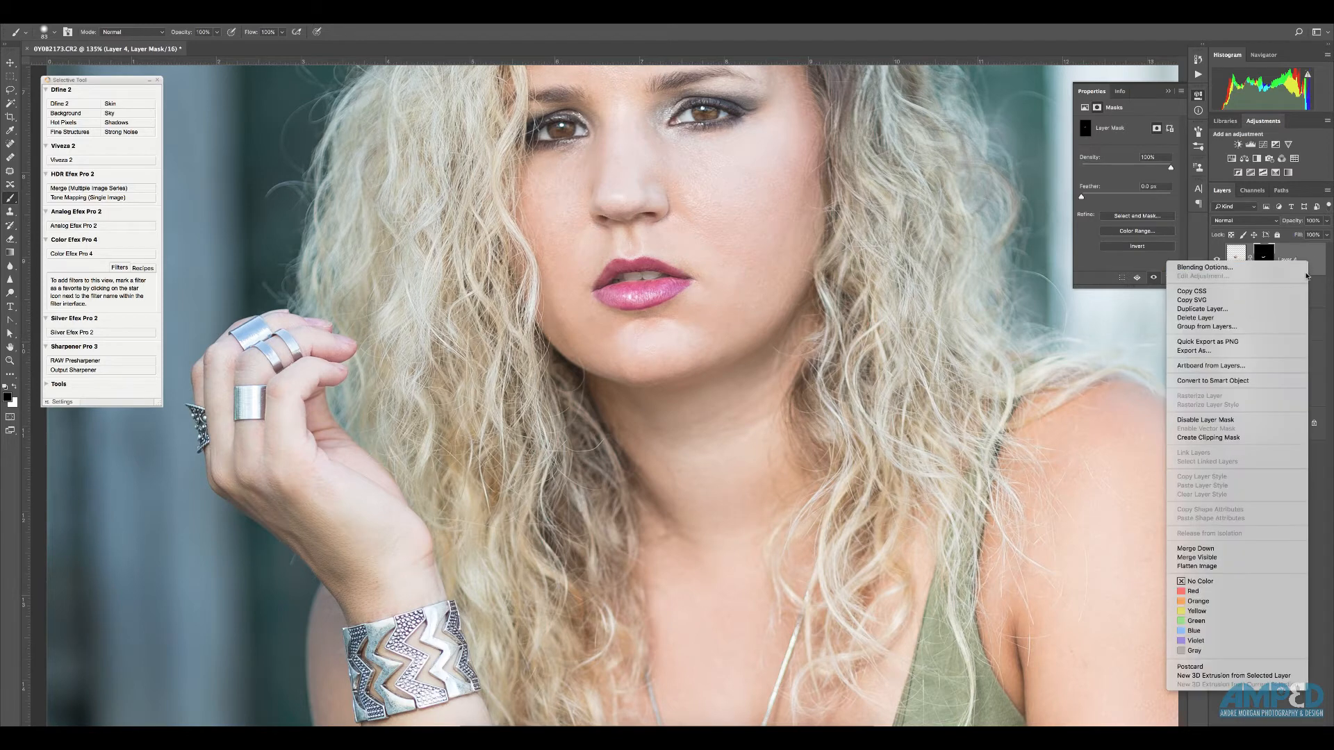
left_click(1321, 292)
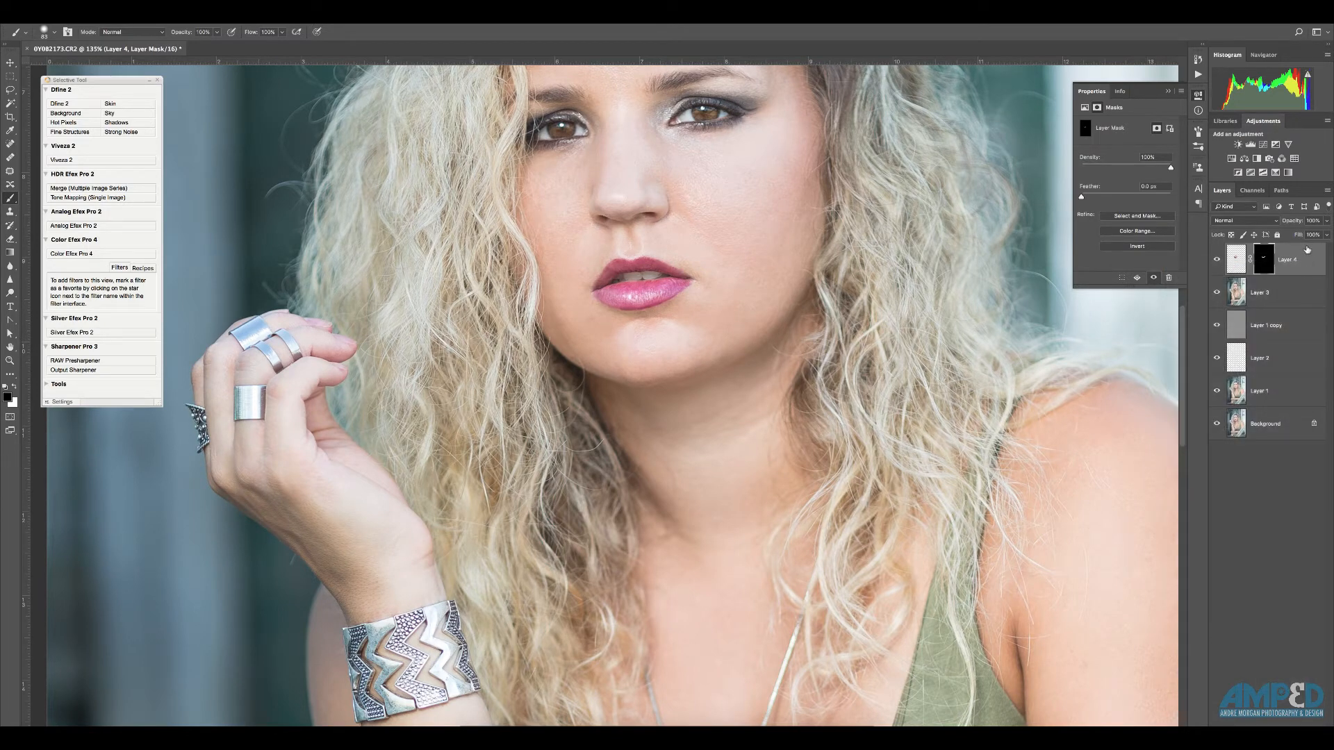
key("ctrl+shift+alt+e")
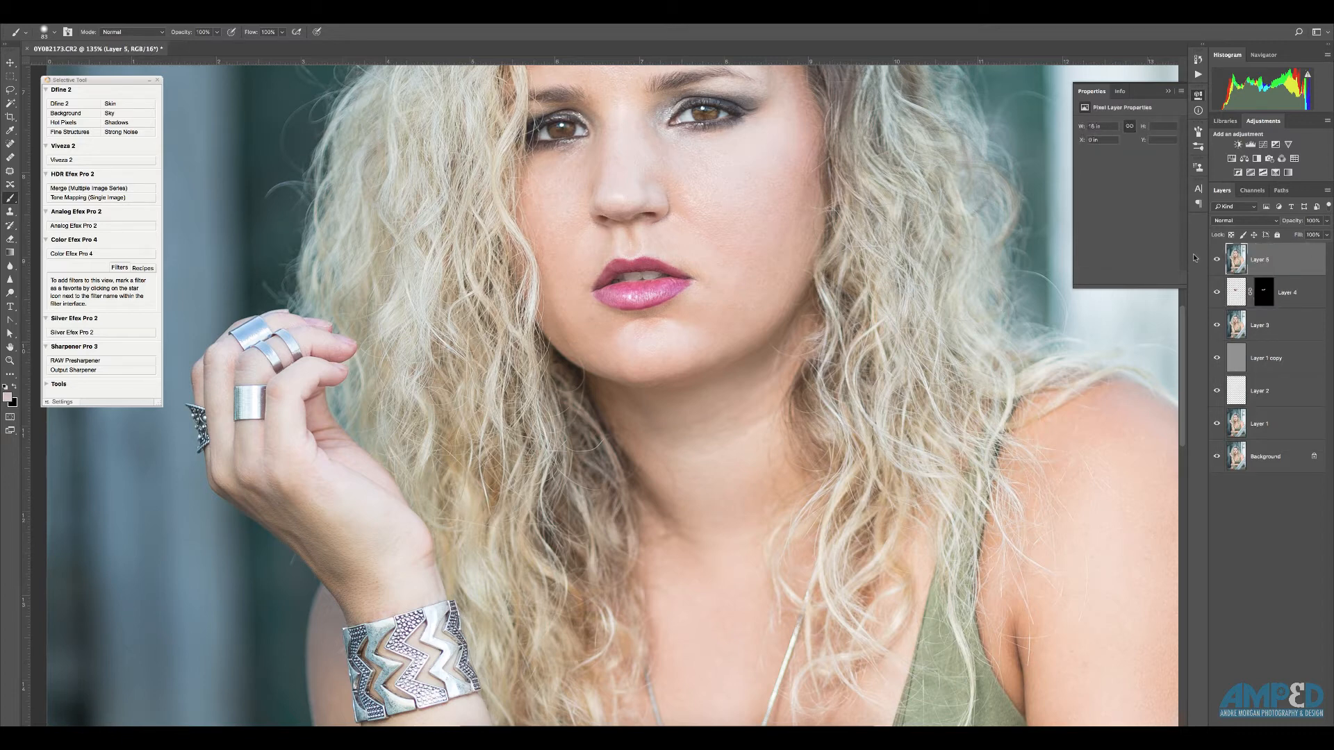
- Select a rectangle from the middle of the face to the outer hair on the right, from forehead to neck, and feather it
left_click_drag(735, 259, 709, 451)
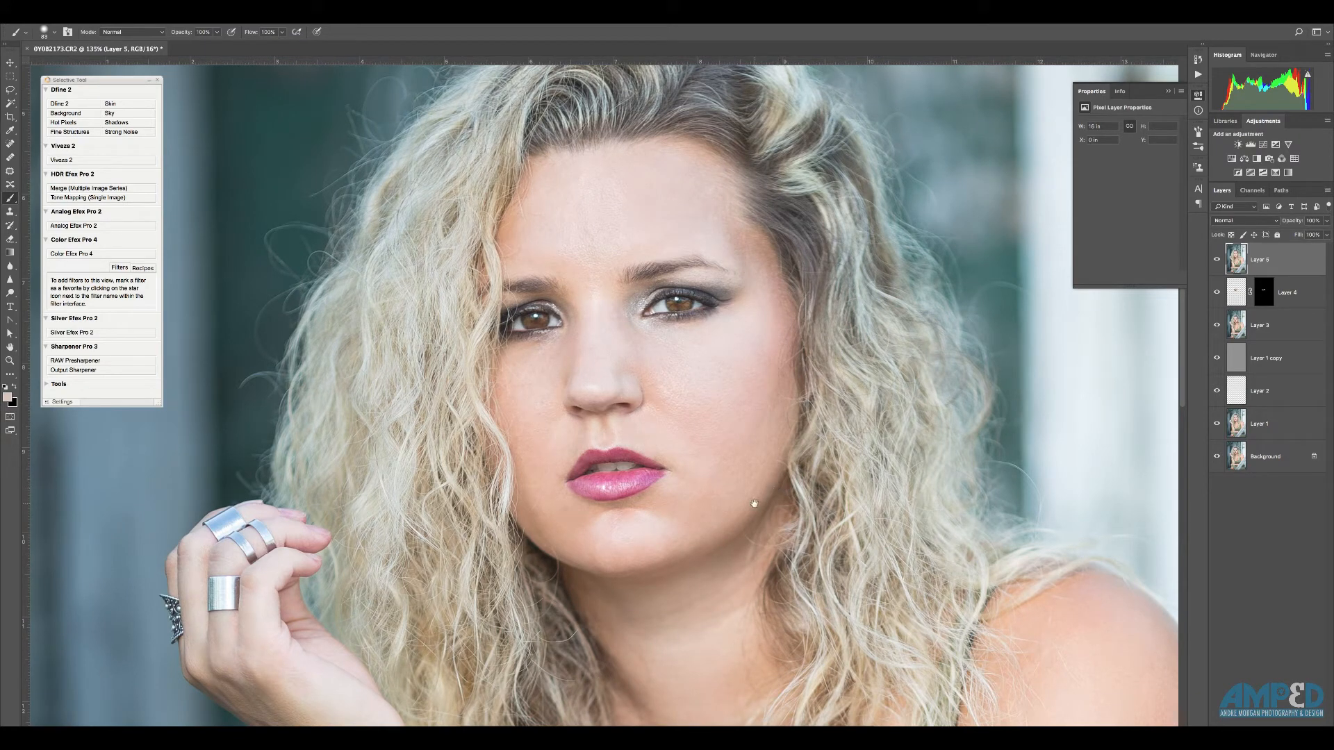
left_click(10, 78)
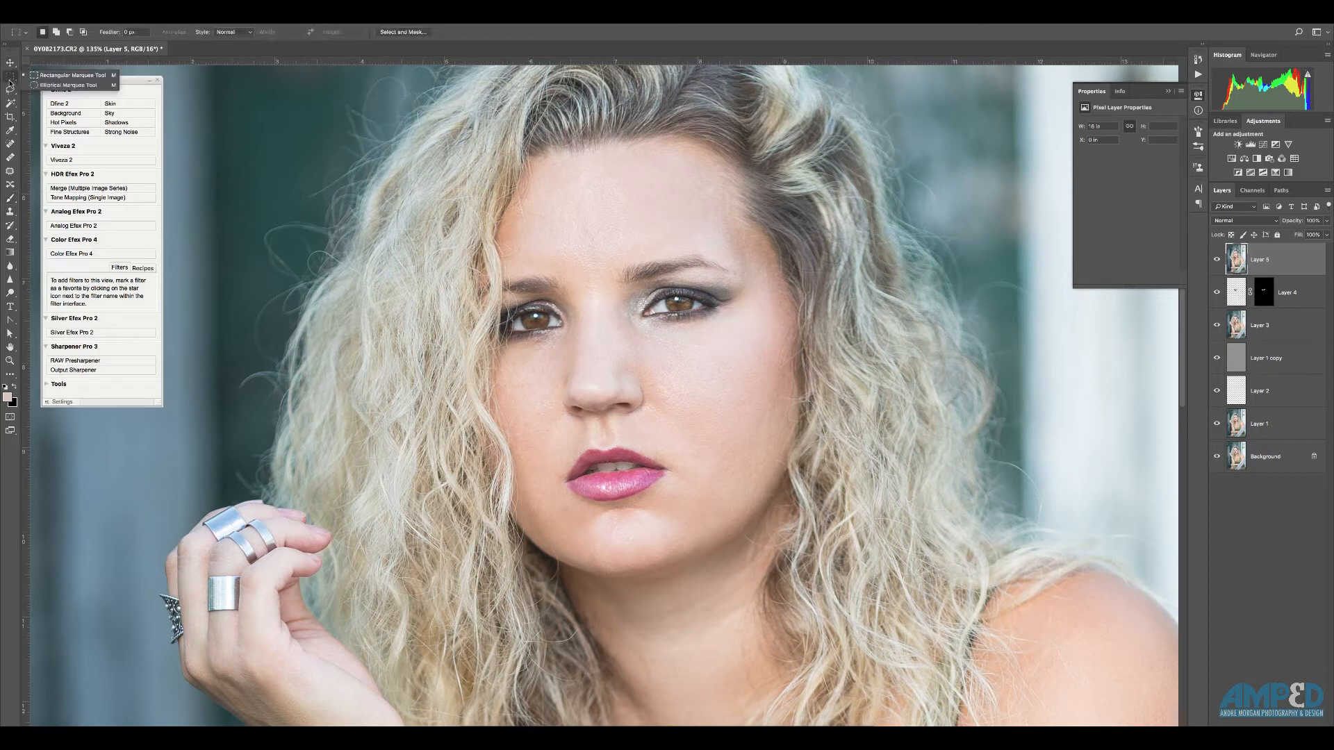
left_click(67, 75)
mouse_move(601, 171)
left_mouse_down()
mouse_move(909, 619)
mouse_move(993, 596)
mouse_move(1004, 614)
left_mouse_up()
right_click(800, 427)
left_click(825, 451)
key("Return")
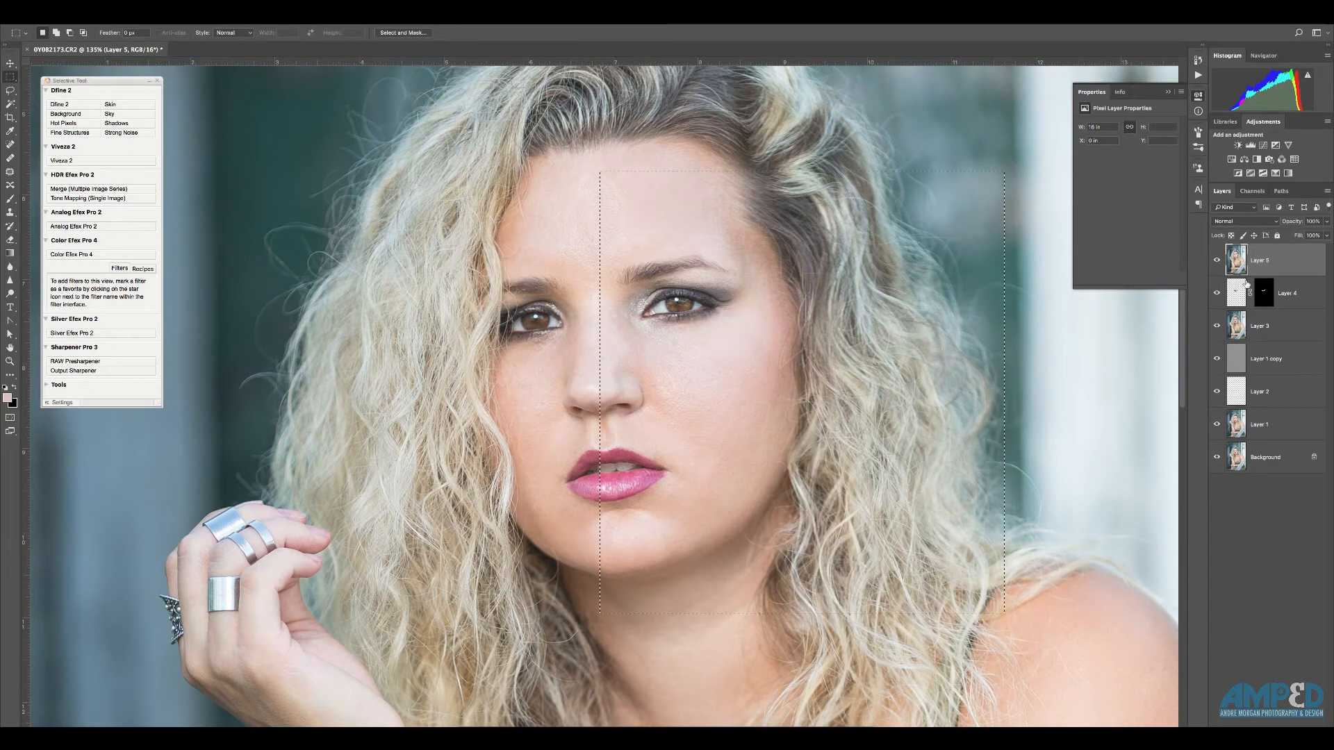
- Copy the selected face and hair area to a new layer and warp the right cheek and jaw slightly inward
key("super+j")
key("super+t")
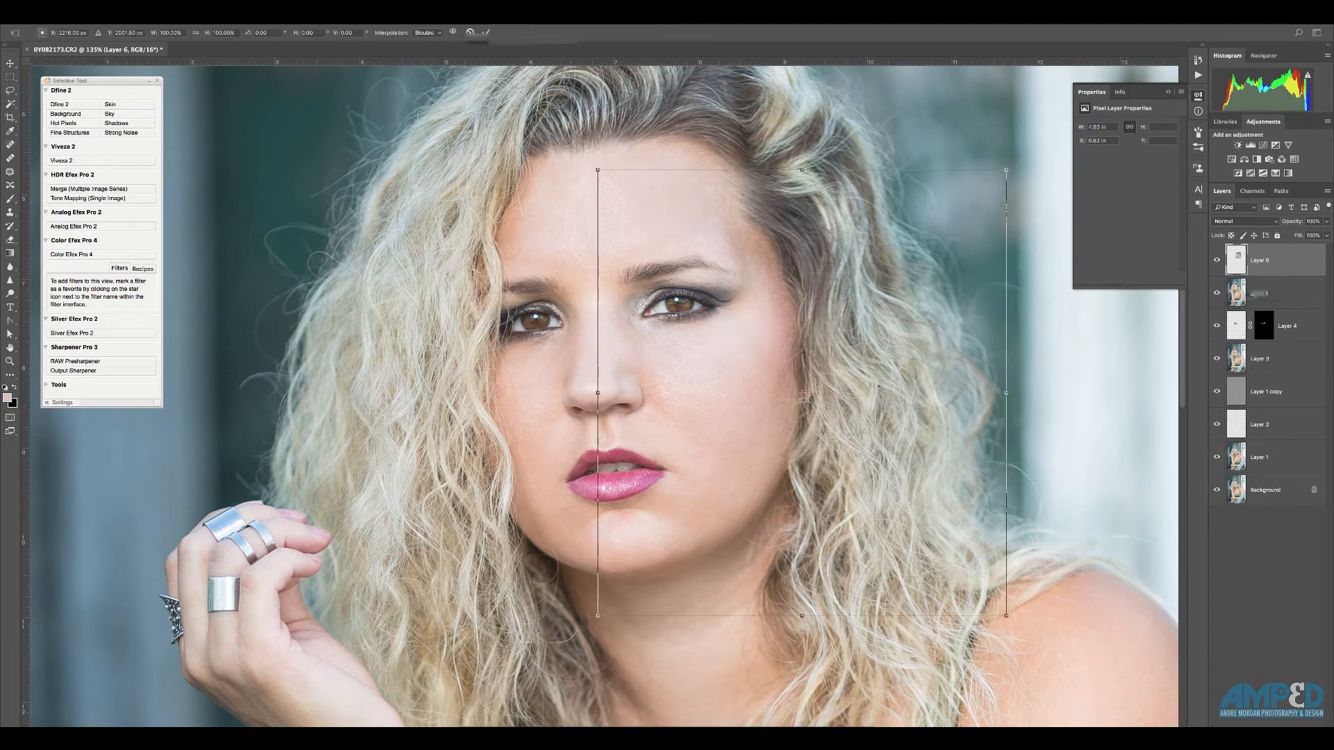
left_click(517, 33)
left_click_drag(853, 466, 845, 467)
left_click_drag(729, 608, 729, 618)
left_click_drag(827, 414, 819, 414)
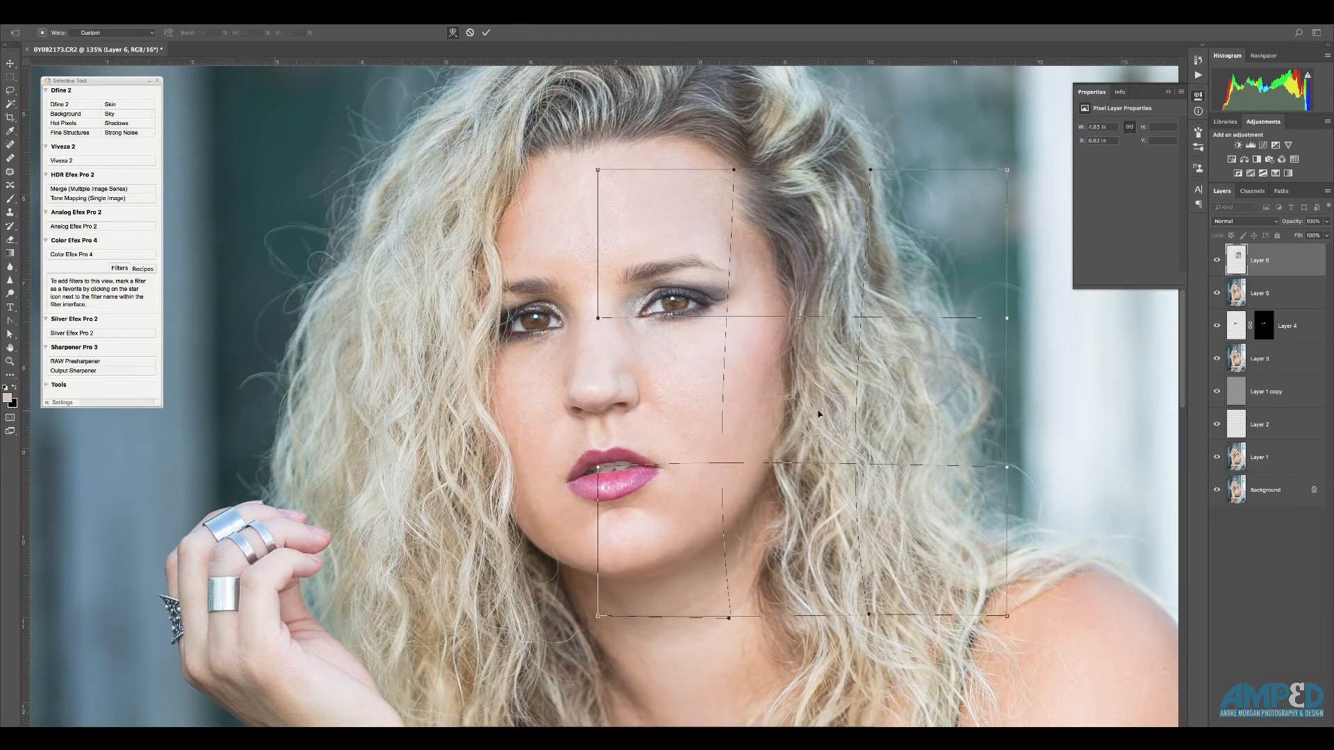
left_click(487, 32)
- Add a black mask to the warped cheek layer and paint white over the right cheek edge and hair to reveal it
left_click(1253, 725, "alt")
key("b")
left_click_drag(787, 467, 848, 464)
key("x")
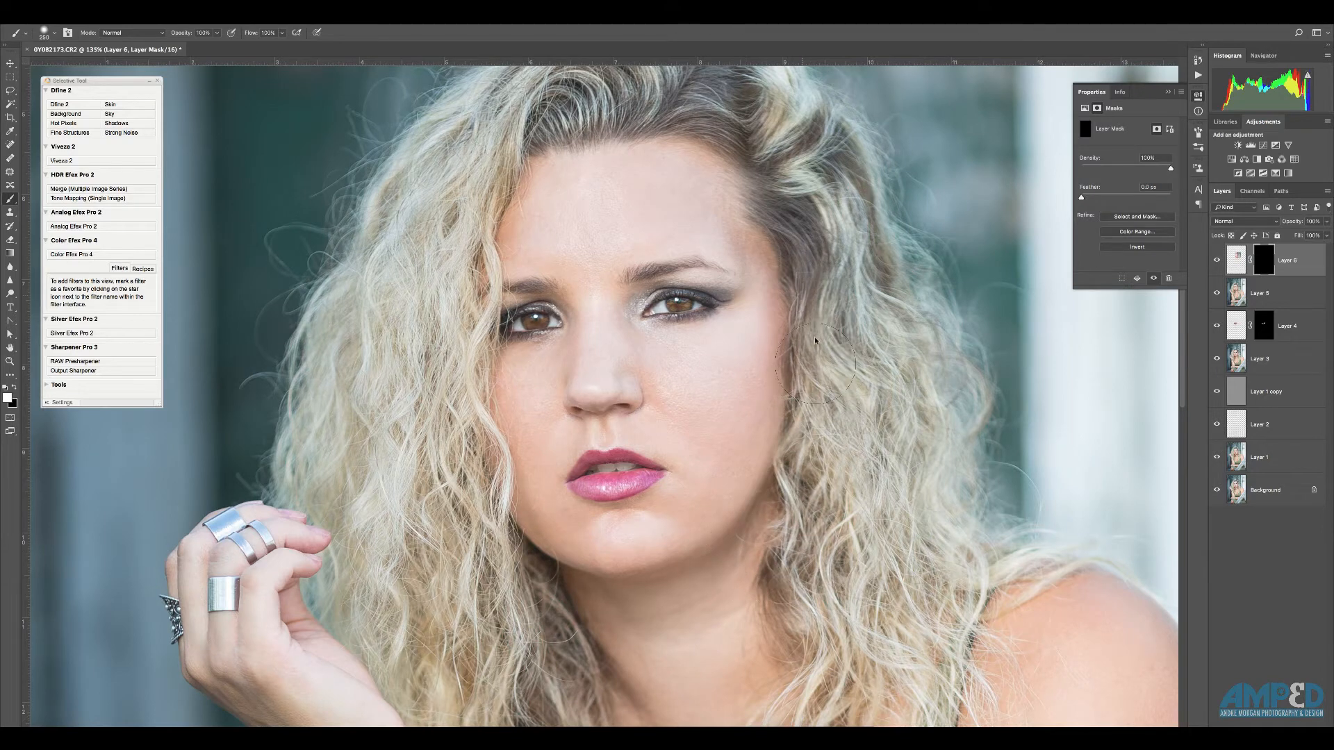
mouse_move(815, 341)
left_mouse_down()
mouse_move(719, 566)
mouse_move(791, 609)
mouse_move(914, 444)
mouse_move(839, 252)
left_mouse_up()
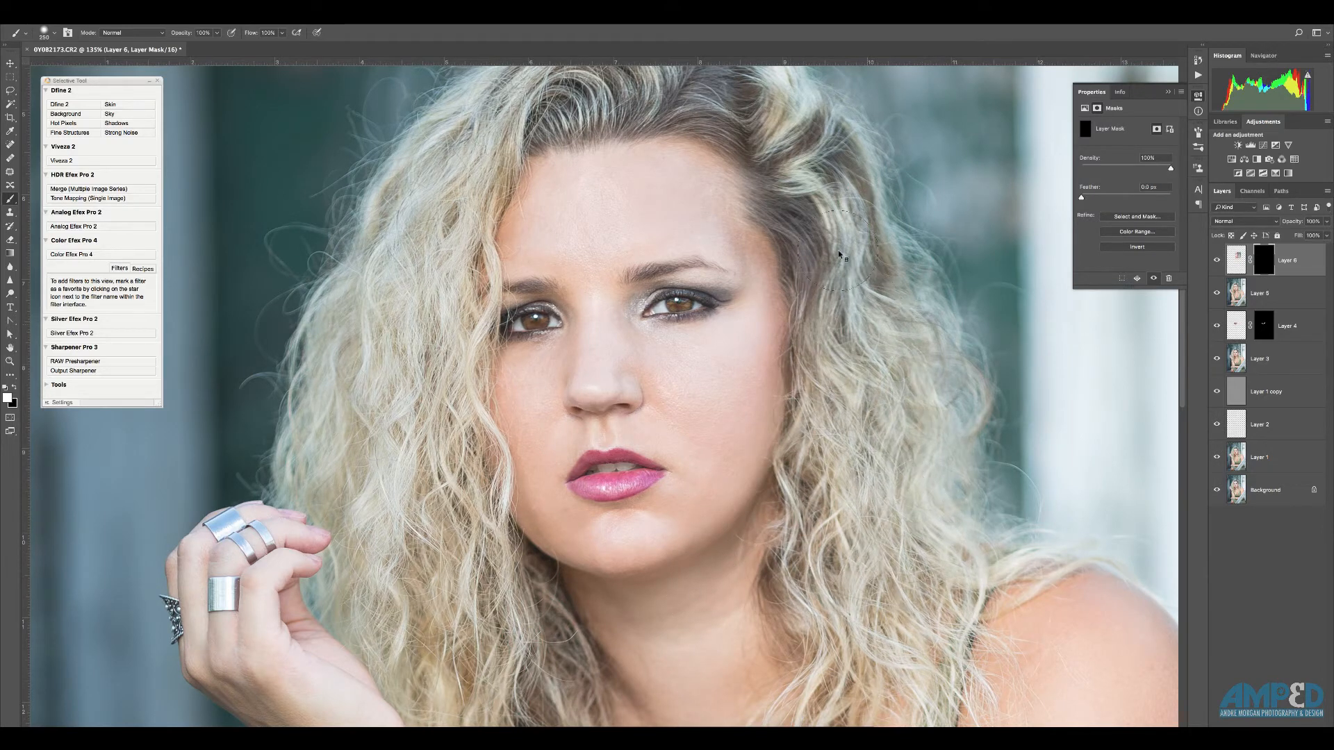
scroll(872, 322, "down", 2)
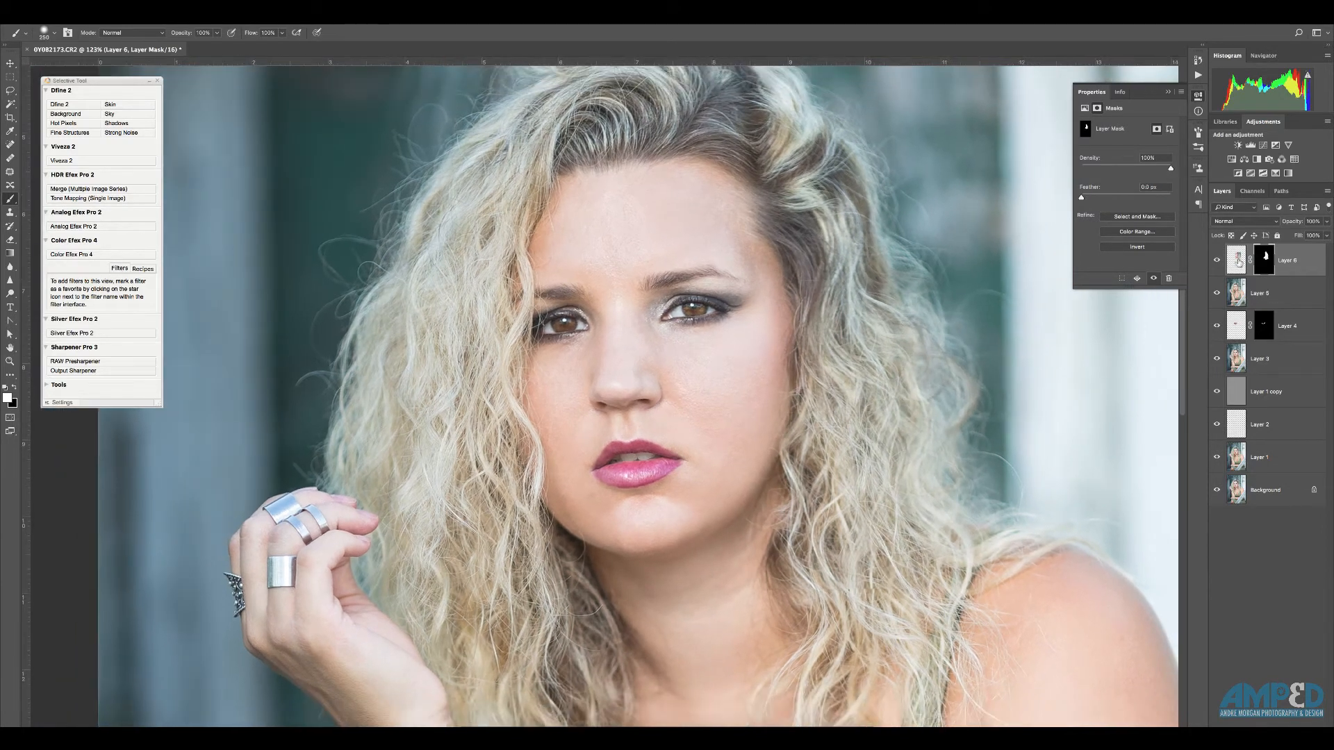
- Stamp all visible layers into a new merged layer above the masked right-cheek layer
left_click(1237, 261)
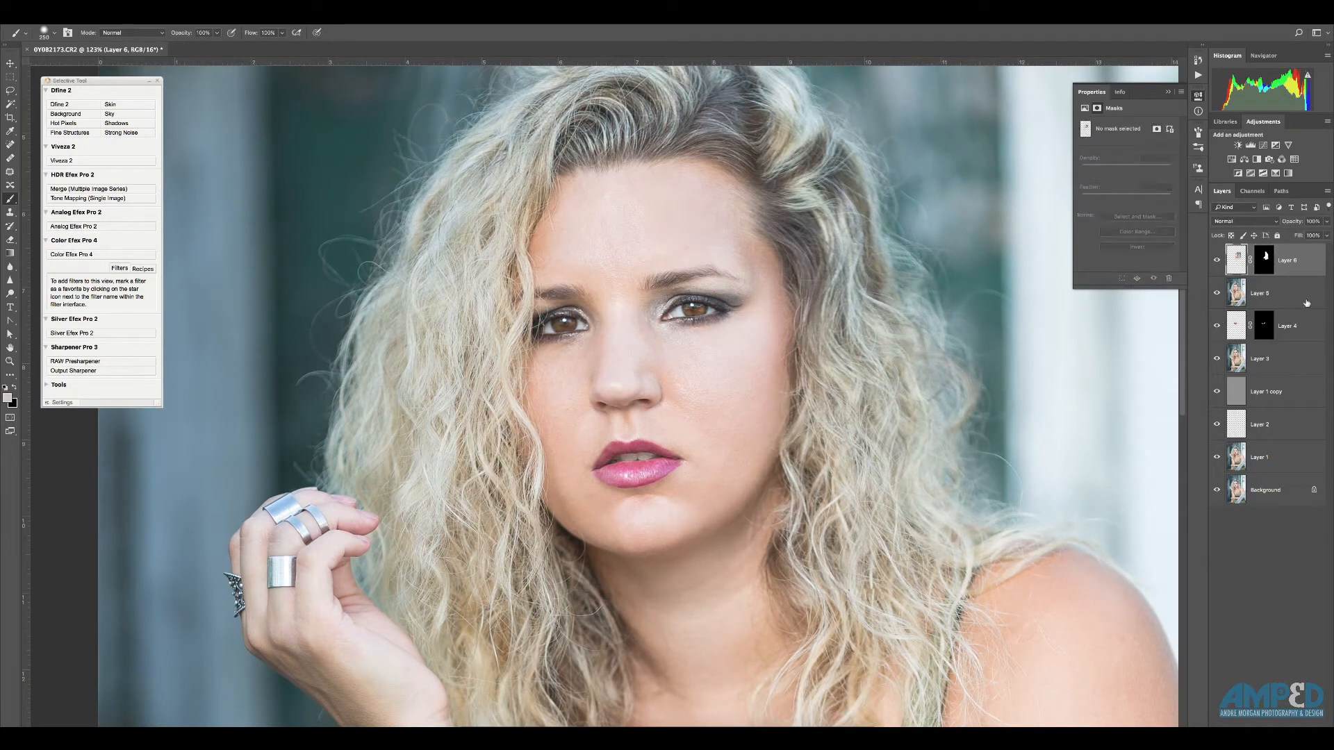
key("ctrl+shift+alt+e")
- Select a rectangle from the middle of the face to the outer hair on the left, from forehead to neck, and feather it
key("m")
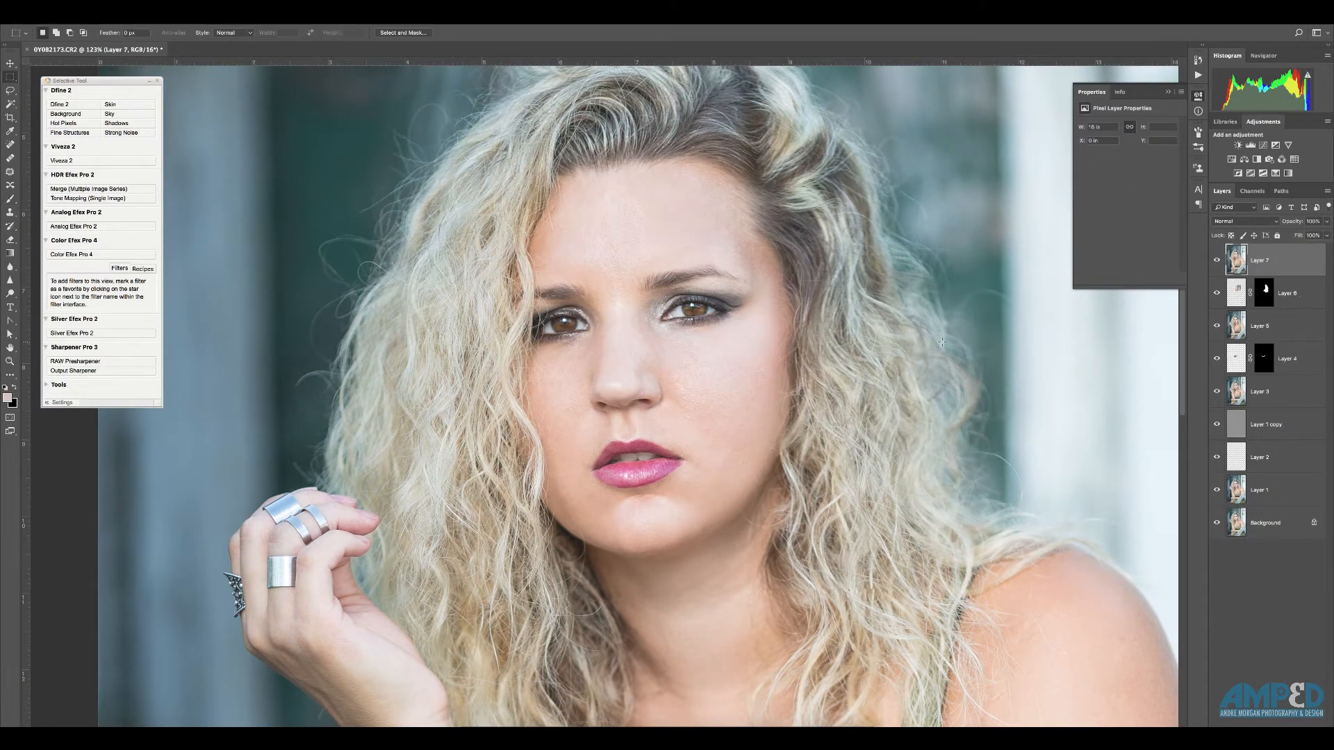
mouse_move(639, 587)
left_mouse_down()
mouse_move(617, 485)
mouse_move(389, 225)
mouse_move(297, 200)
left_mouse_up()
key("ctrl+j")
key("super+z")
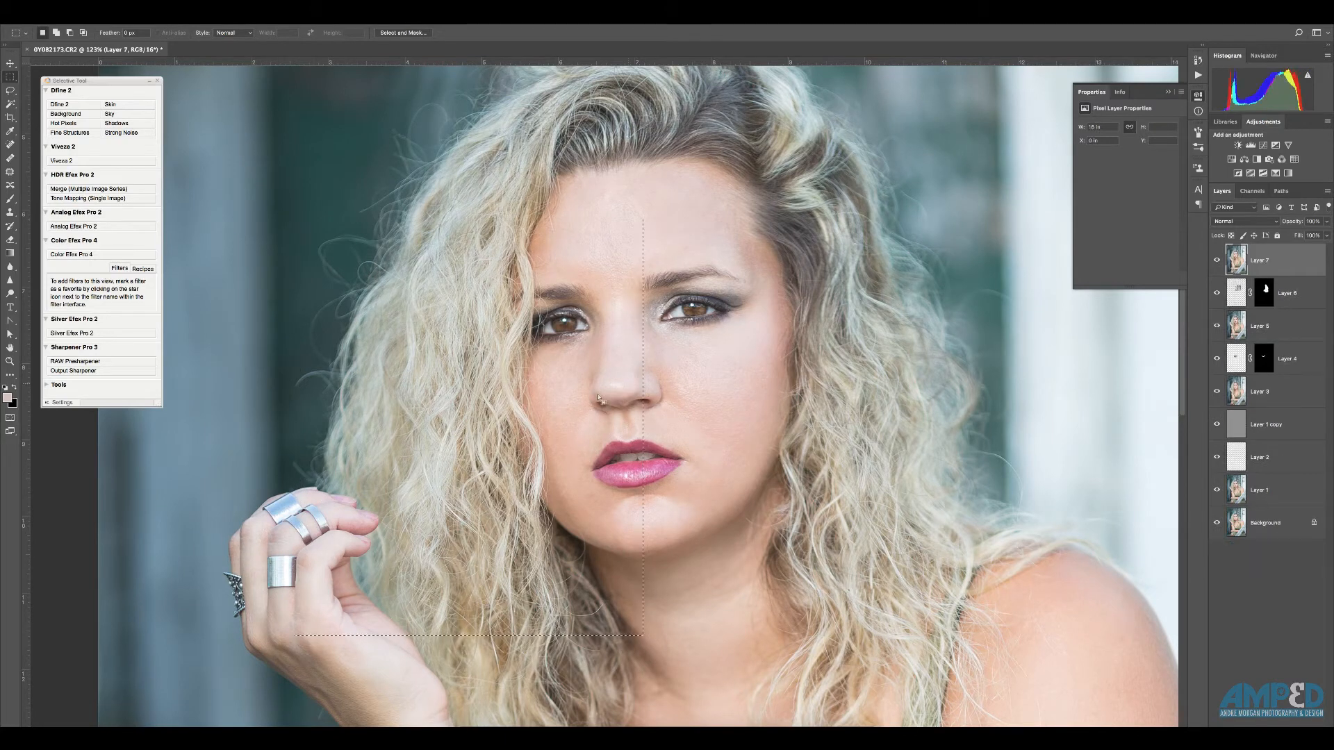
right_click(525, 371)
left_click(554, 397)
left_click(506, 284)
- Copy the selected face and hair area to a new layer and warp the left cheek and jaw slightly inward
key("super+j")
key("super+t")
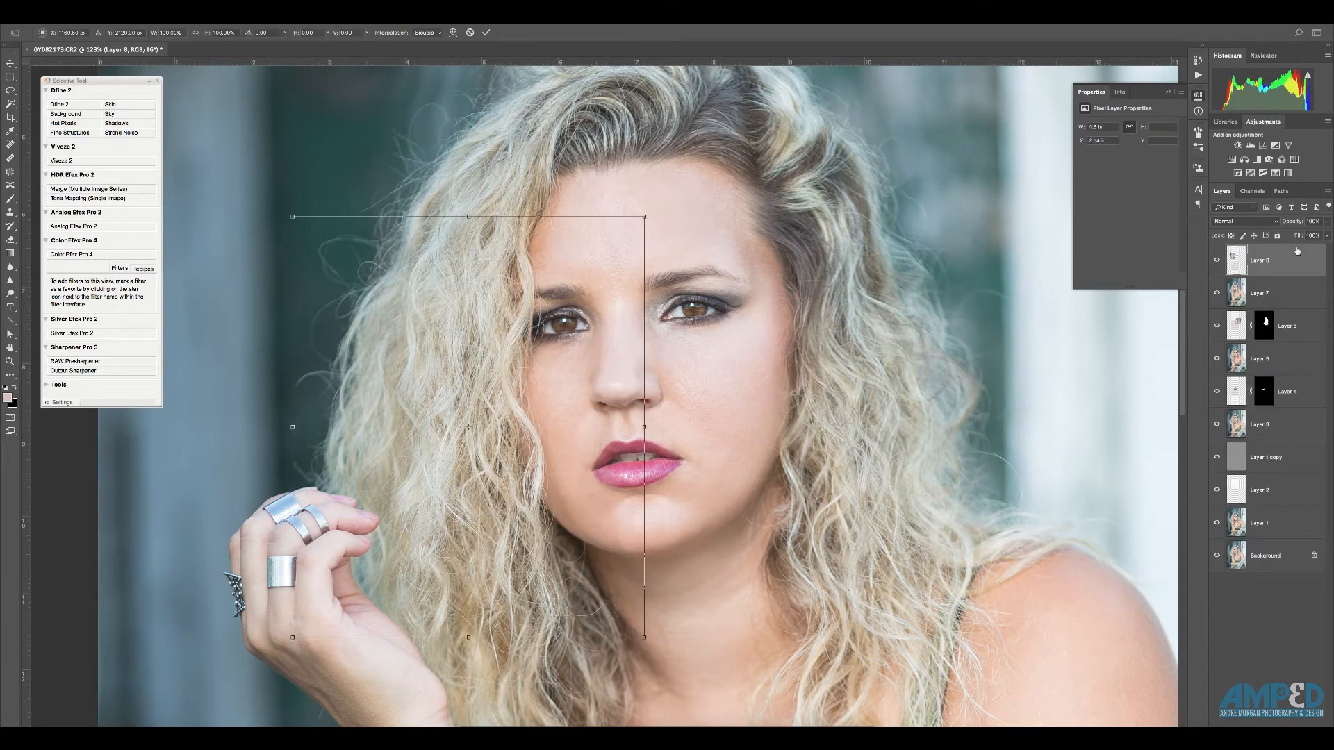
left_click(452, 33)
left_click_drag(525, 523, 528, 518)
left_click(485, 33)
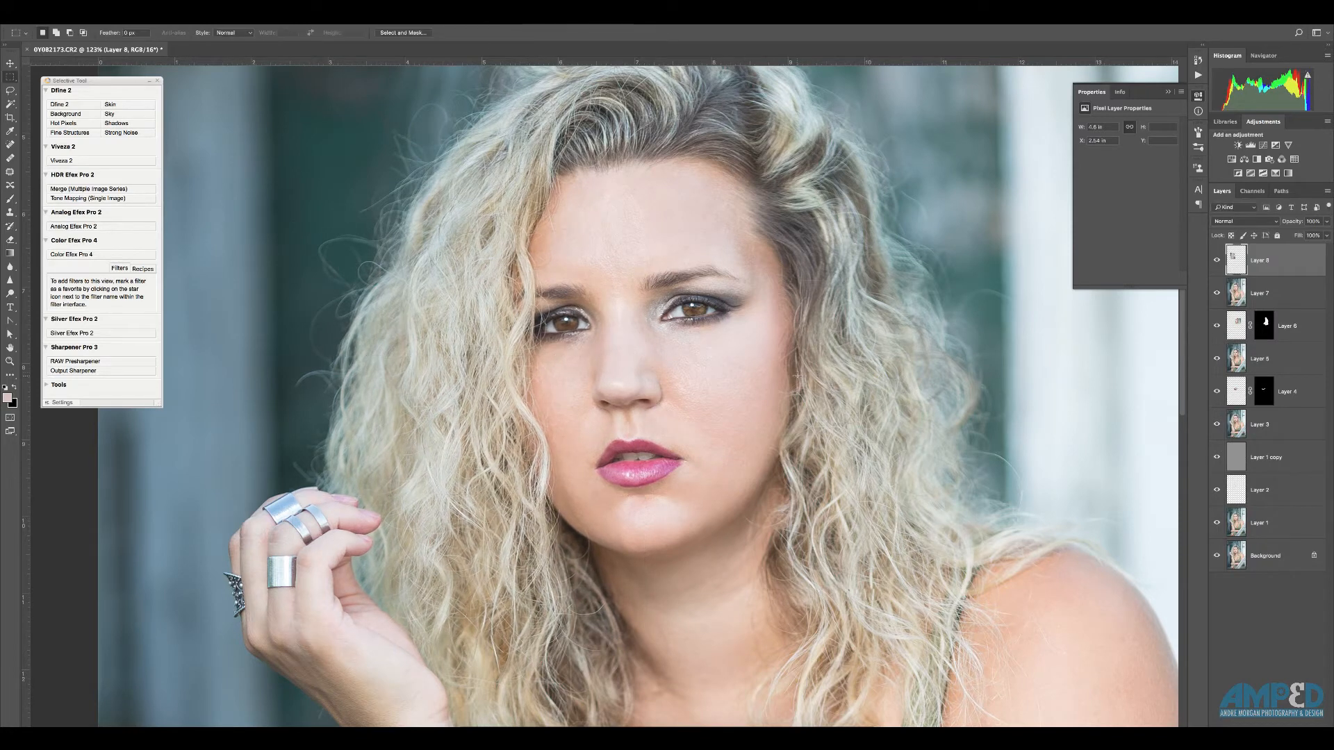
- Add a black mask to the warped left-cheek layer and paint white along the left jaw and hair edge to reveal it
left_click(1255, 723, "alt")
key("b")
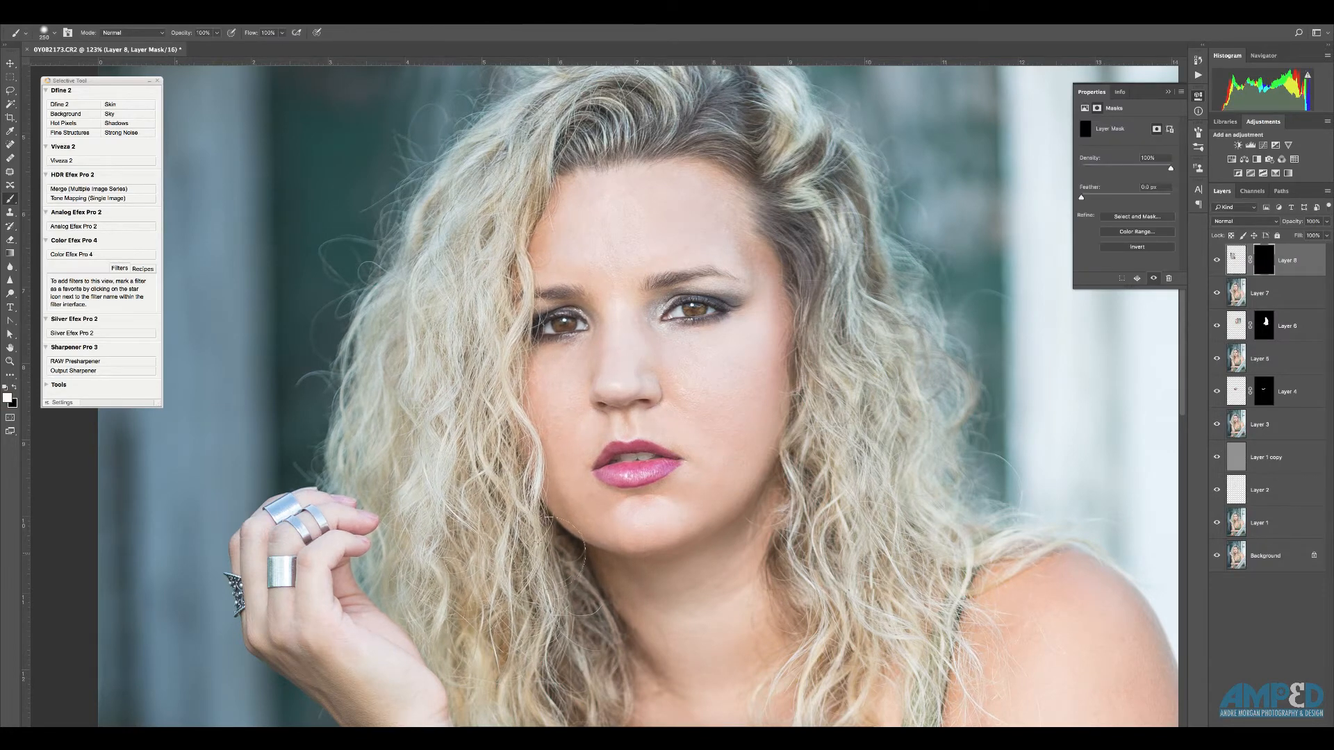
mouse_move(583, 591)
left_mouse_down()
mouse_move(504, 472)
mouse_move(555, 508)
mouse_move(466, 486)
mouse_move(487, 570)
left_mouse_up()
left_click_drag(572, 462, 531, 470, "ctrl+alt")
key("x")
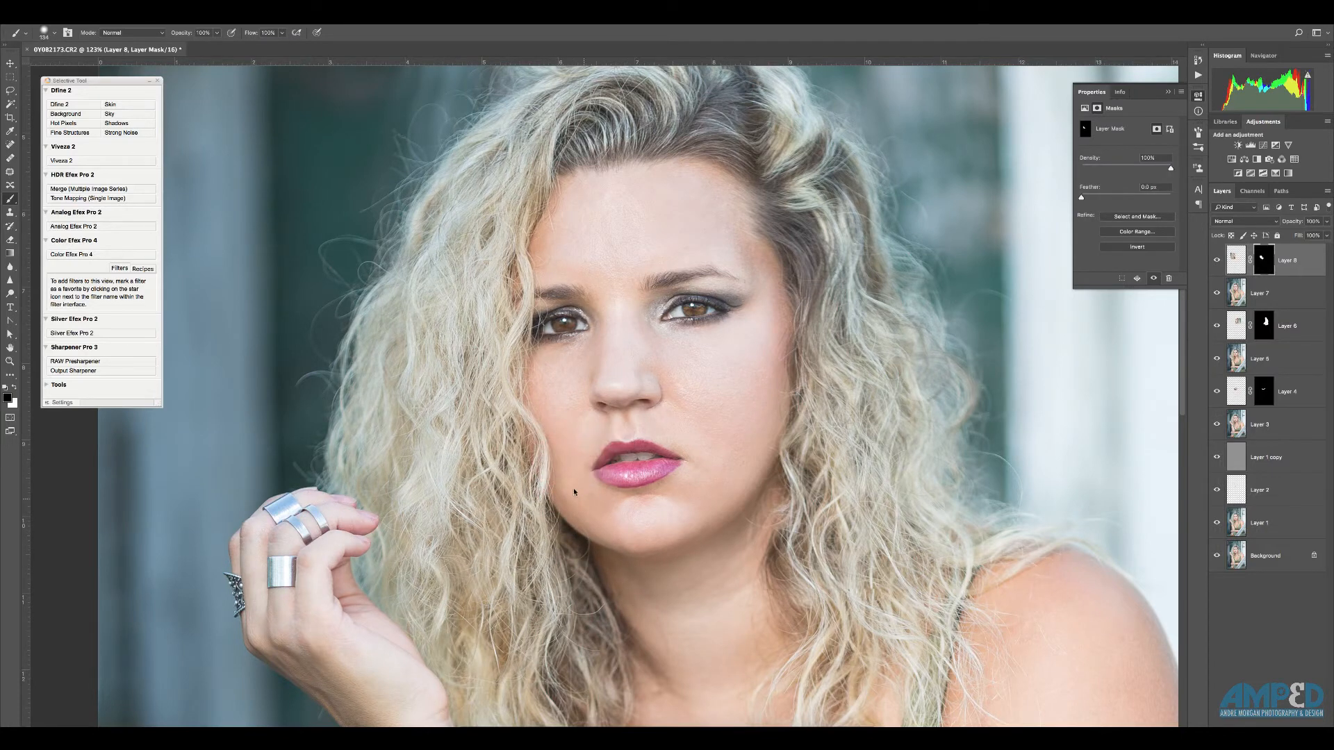
- Zoom out and toggle all layers above the Background to compare the portrait before and after retouching
key("ctrl+0")
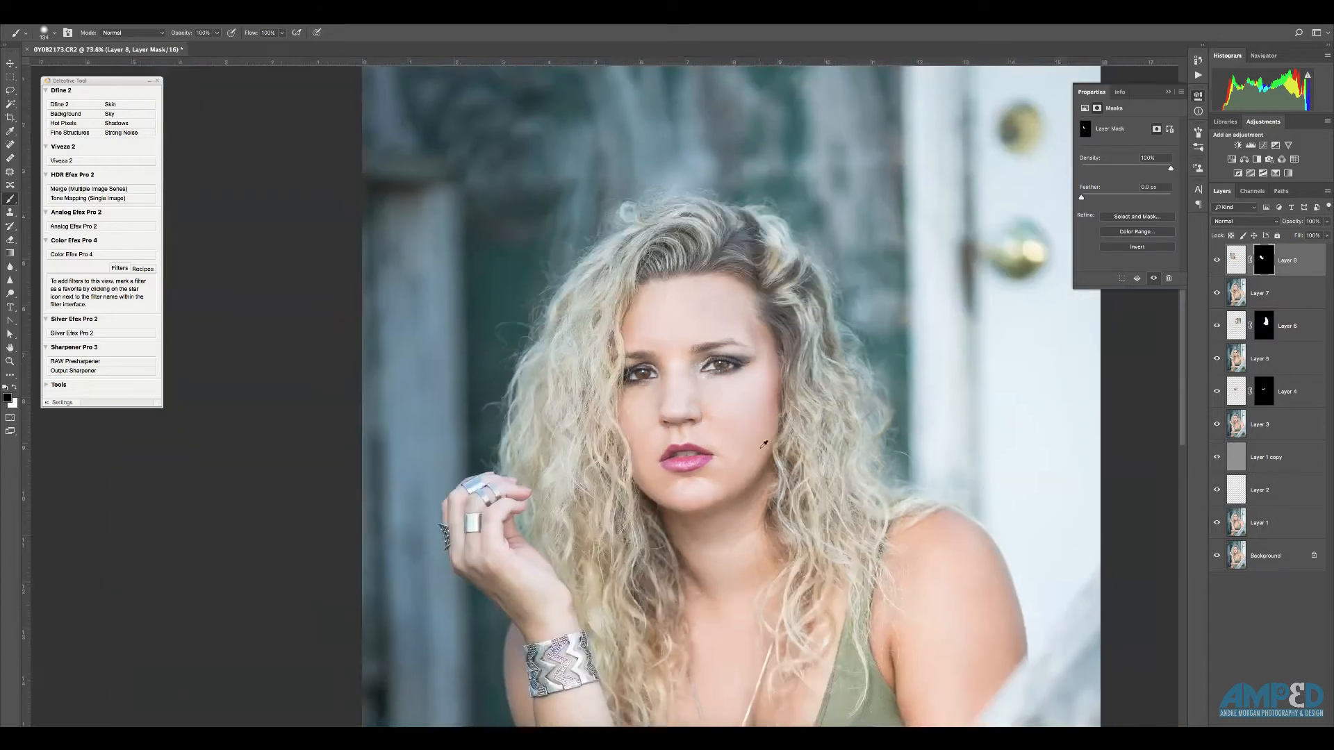
left_click(1217, 556, "alt")
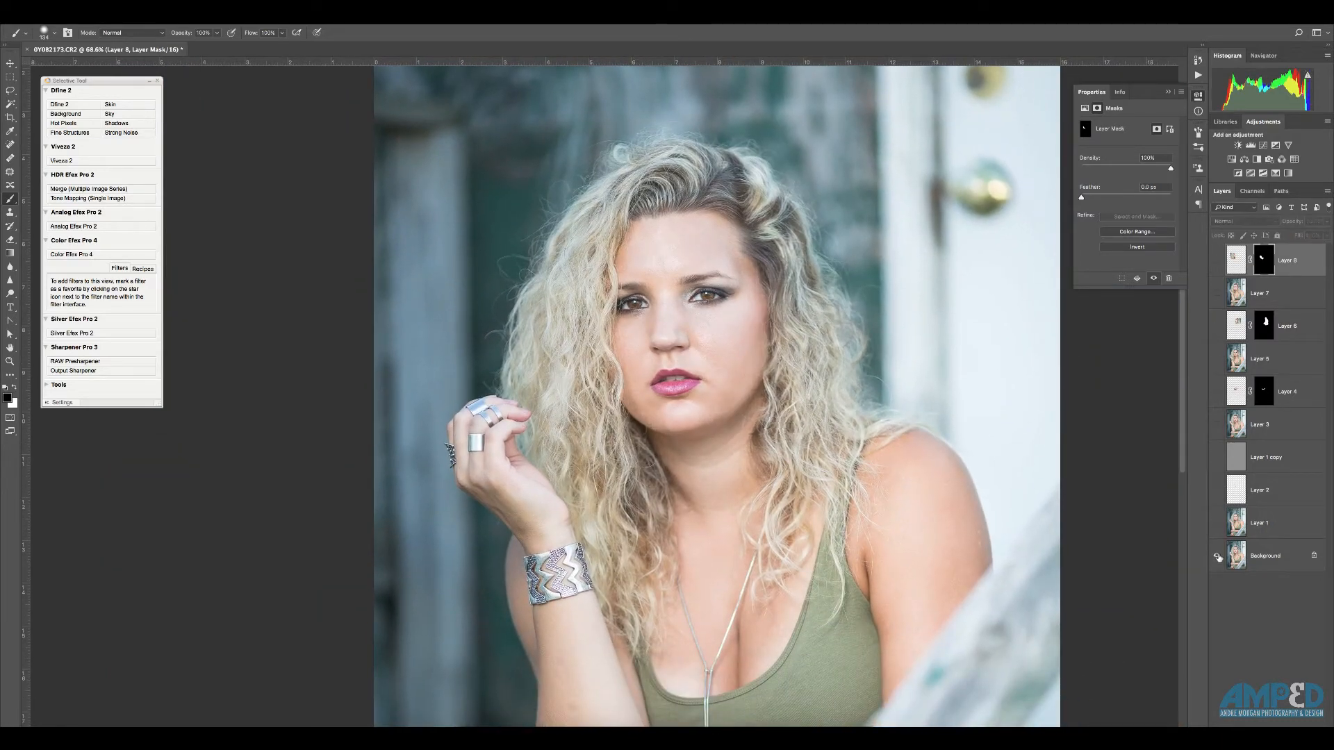
left_click(1217, 556, "alt")
left_click(1216, 557, "alt")
left_click(1217, 557, "alt")
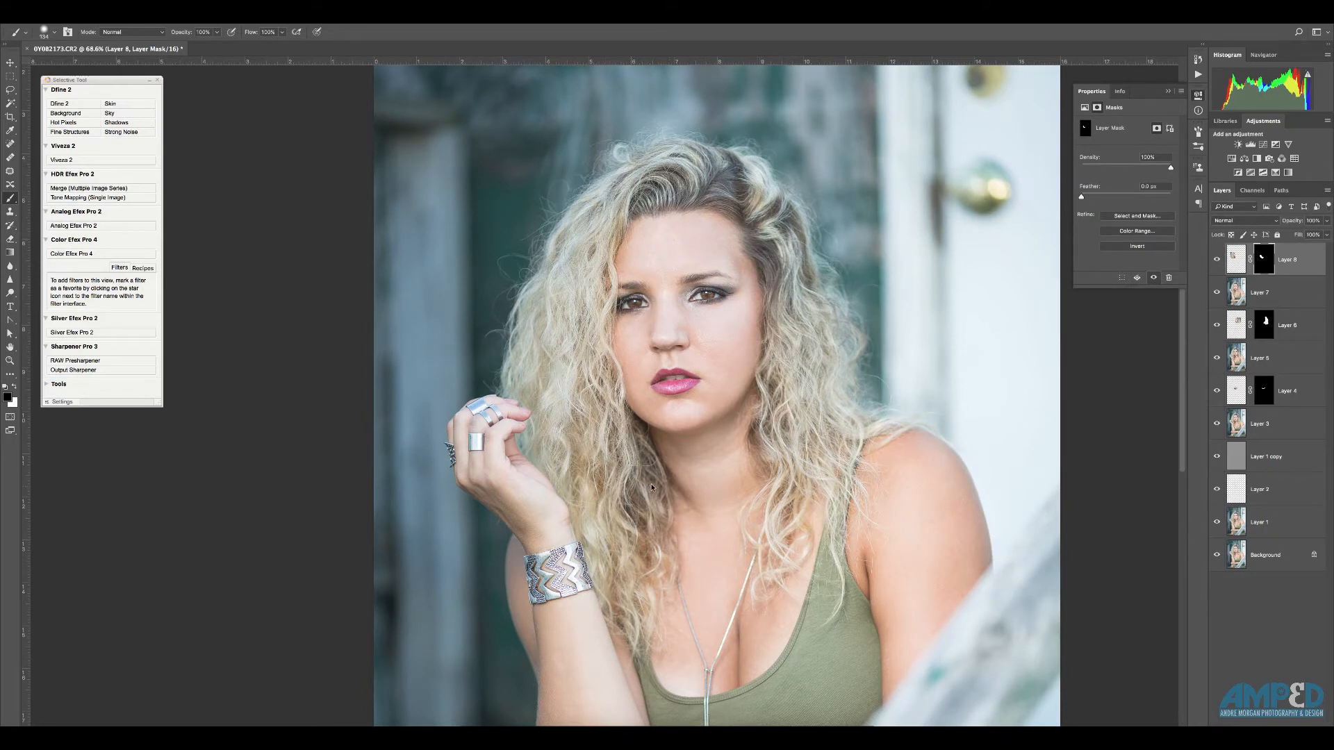
- Stamp all visible layers into a new merged layer above Layer 8
scroll(677, 273, "up", 3)
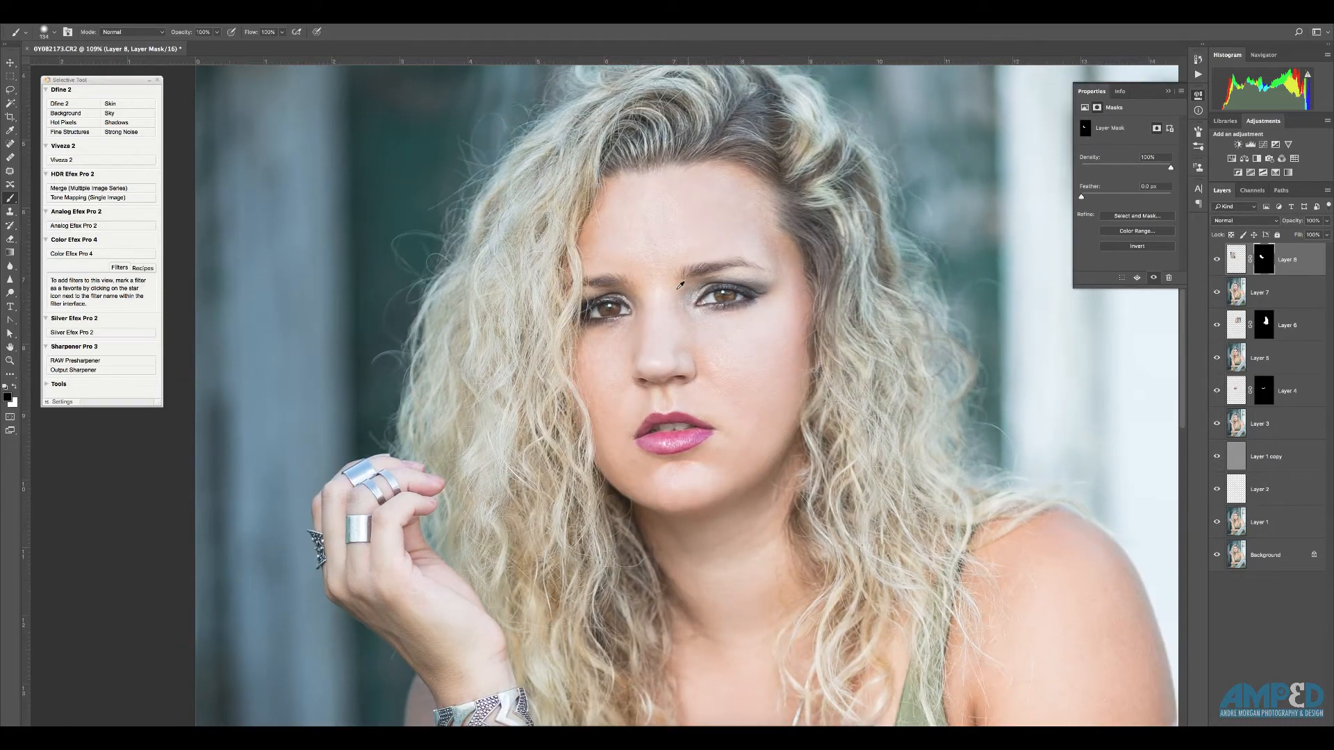
scroll(718, 269, "up", 2)
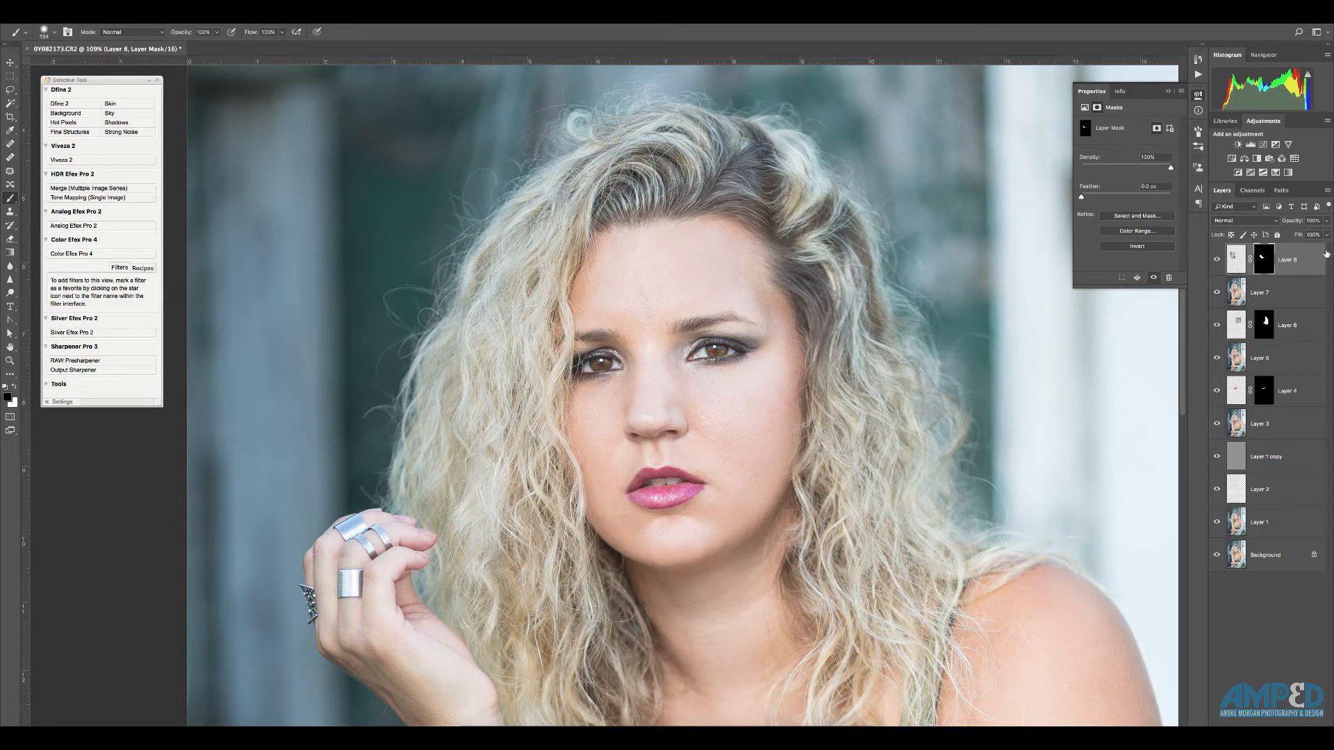
key("ctrl+shift+alt+e")
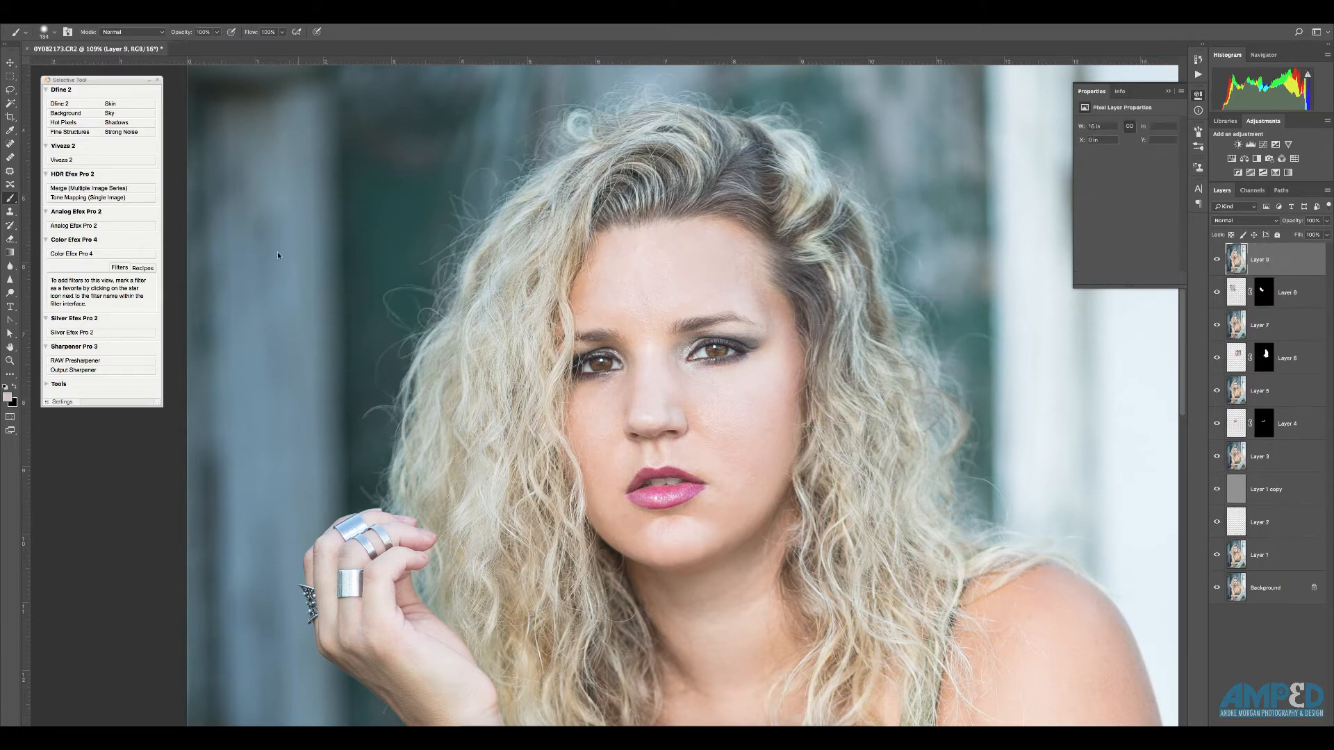
left_click(257, 21)
left_click(297, 92)
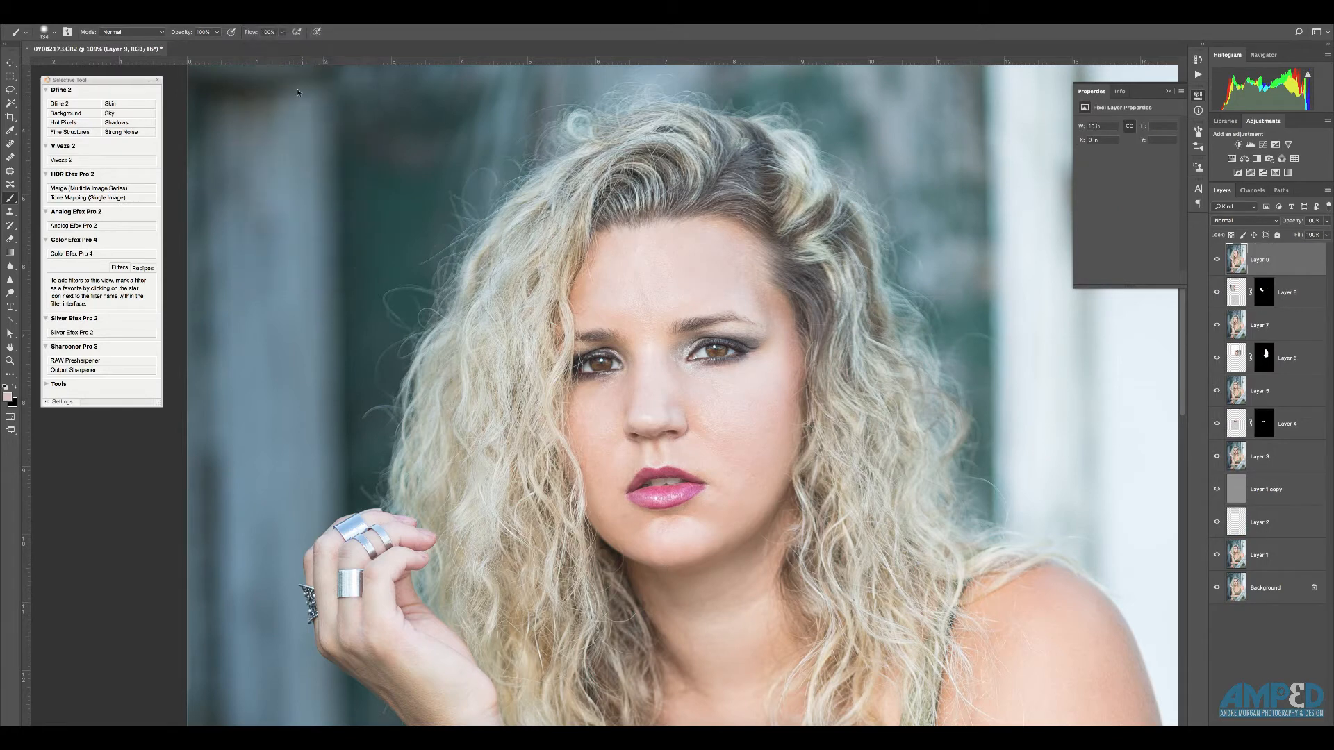
left_click(258, 21)
mouse_move(286, 129)
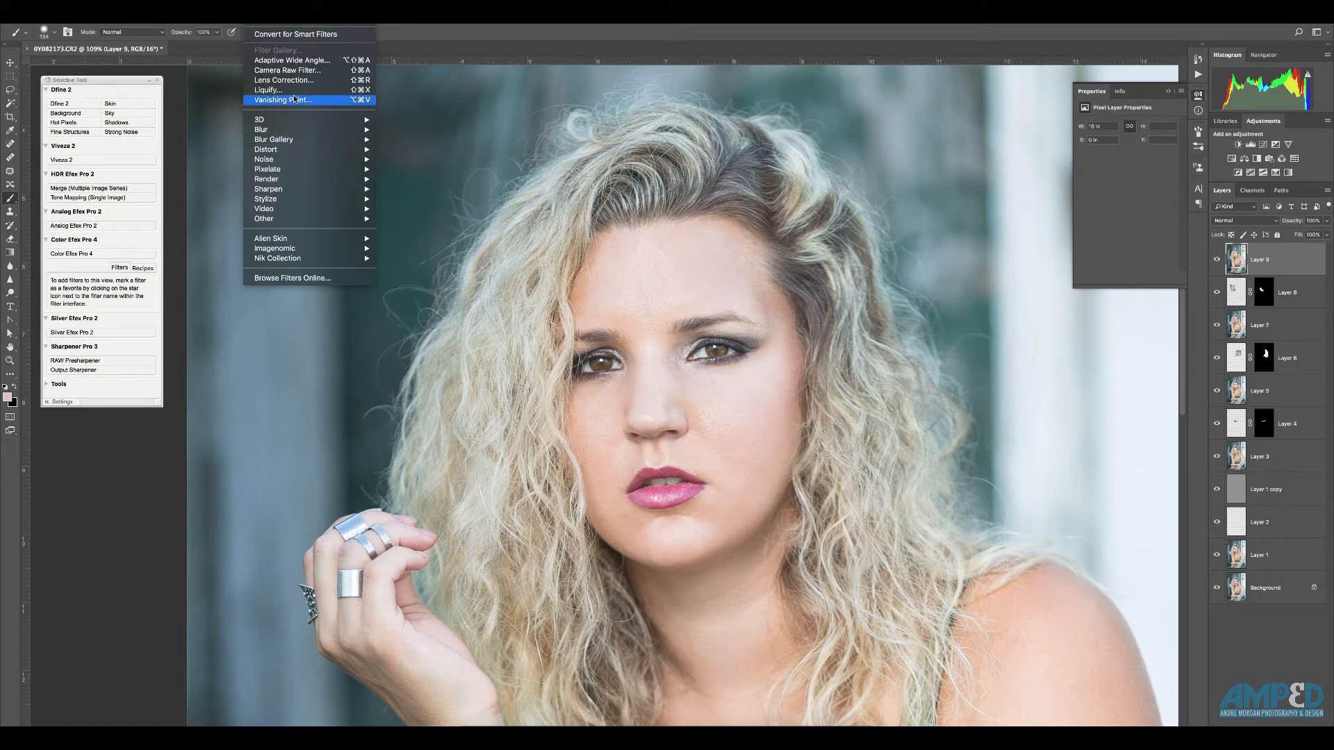
left_click(294, 91)
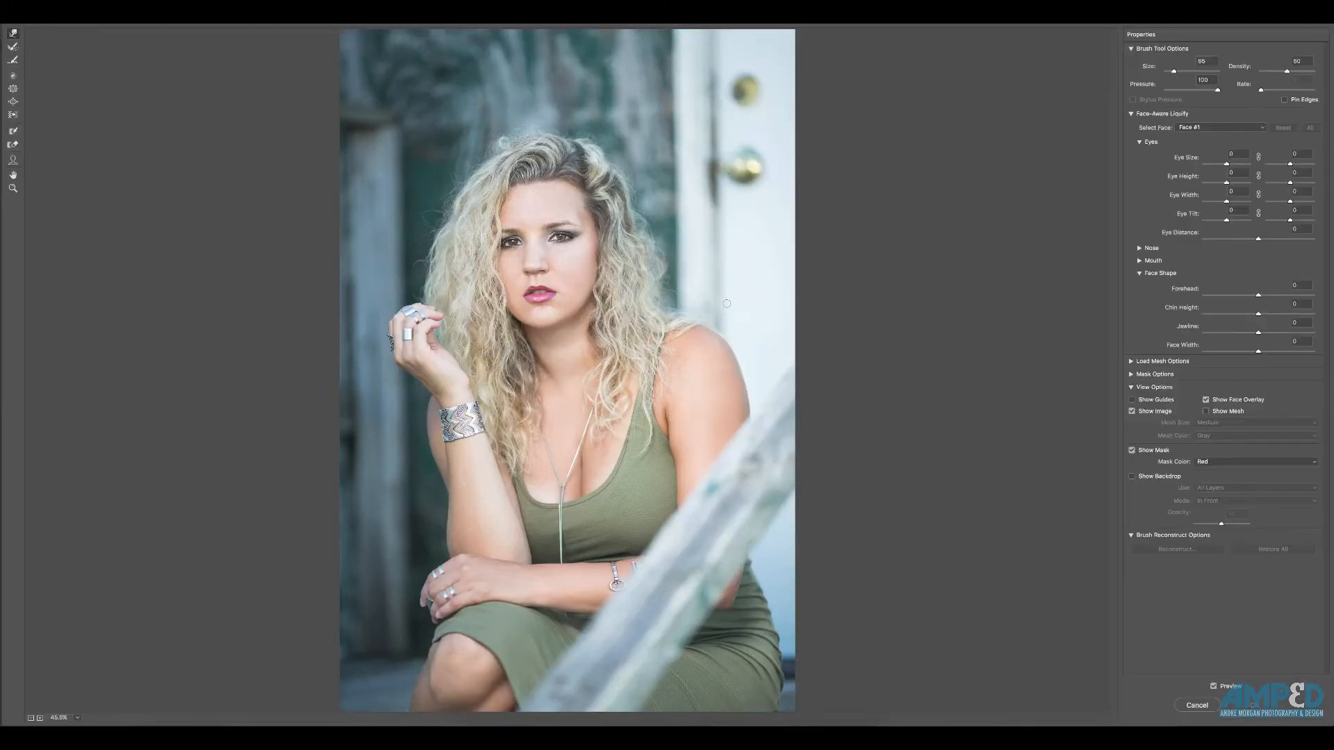
scroll(569, 258, "up", 5)
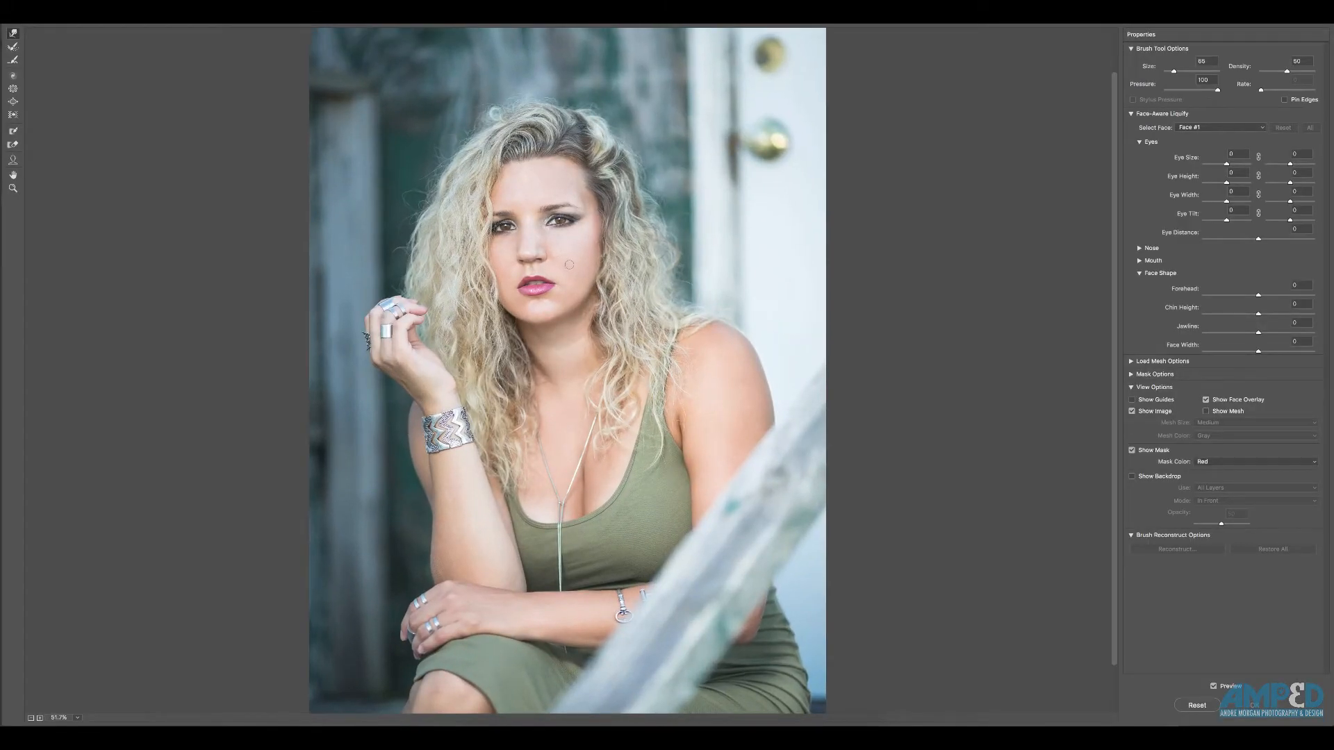
scroll(569, 259, "up", 2)
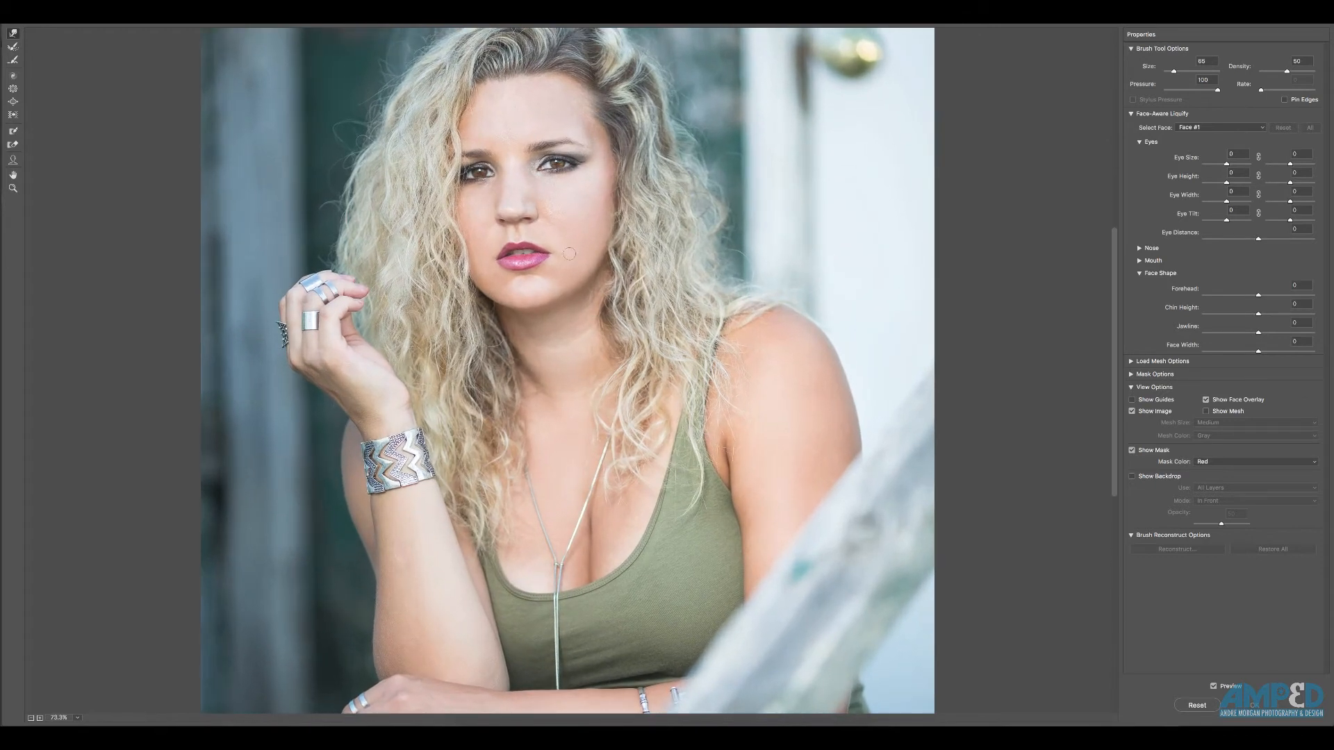
scroll(569, 189, "up", 3)
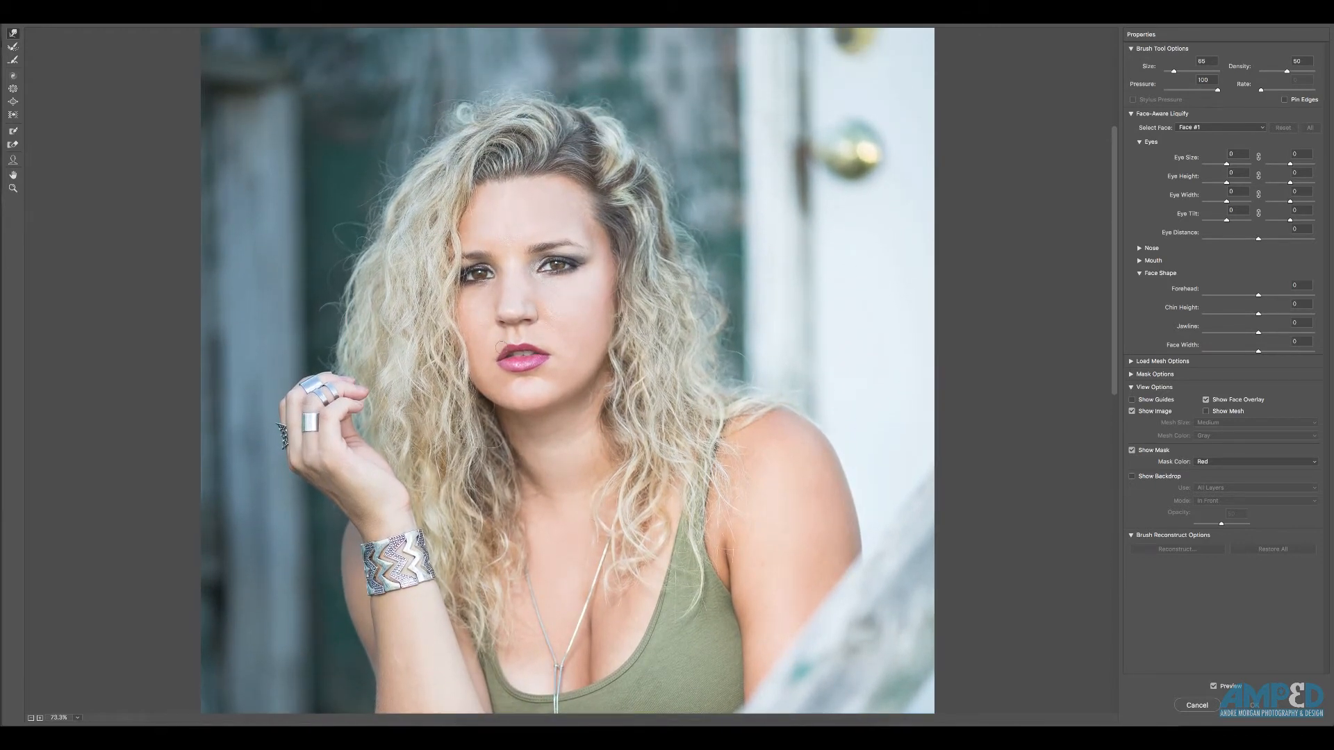
scroll(501, 345, "up", 7)
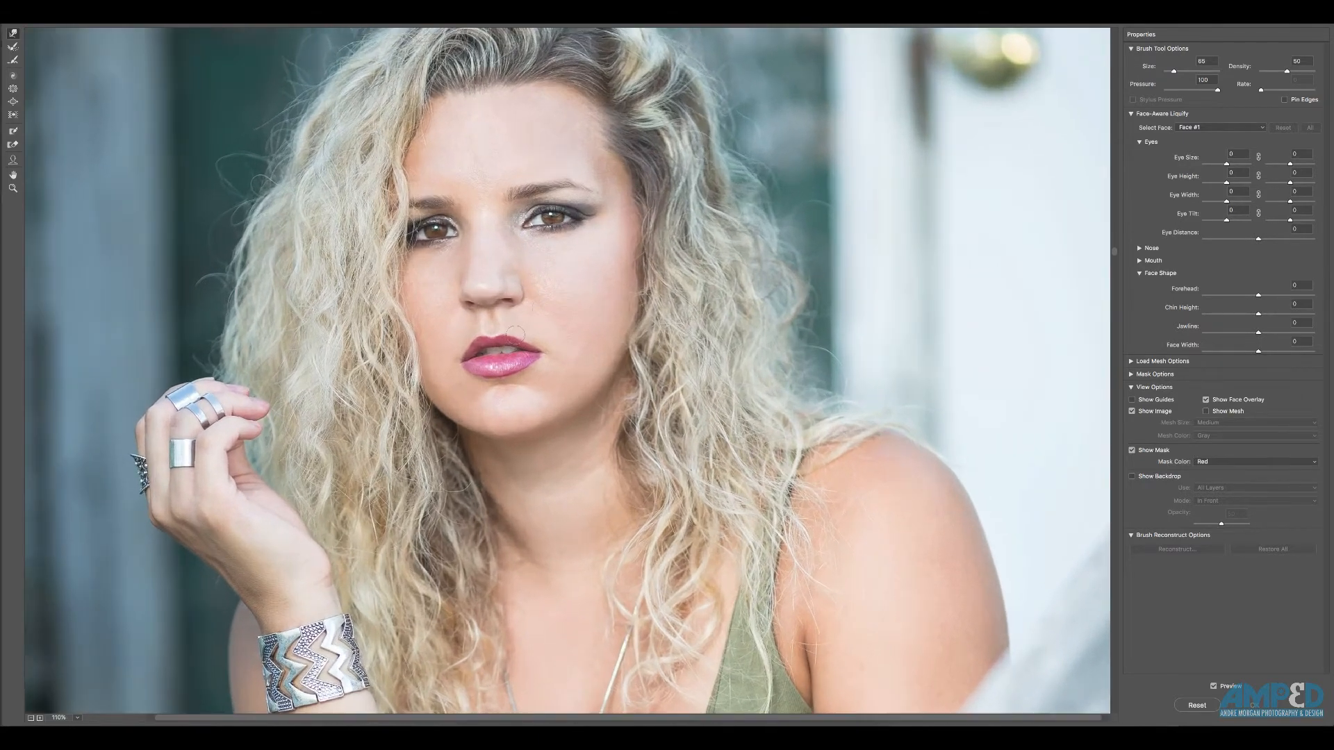
scroll(563, 244, "up", 4)
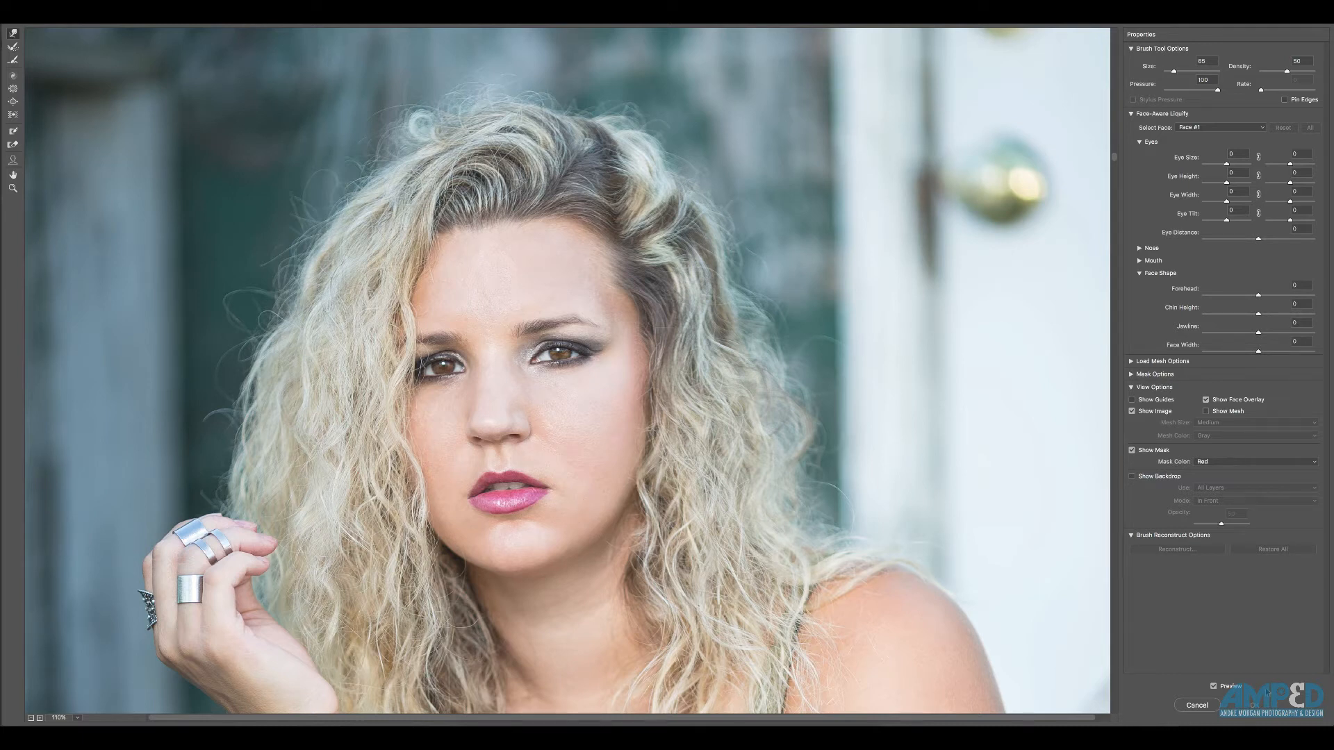
left_click(1197, 706)
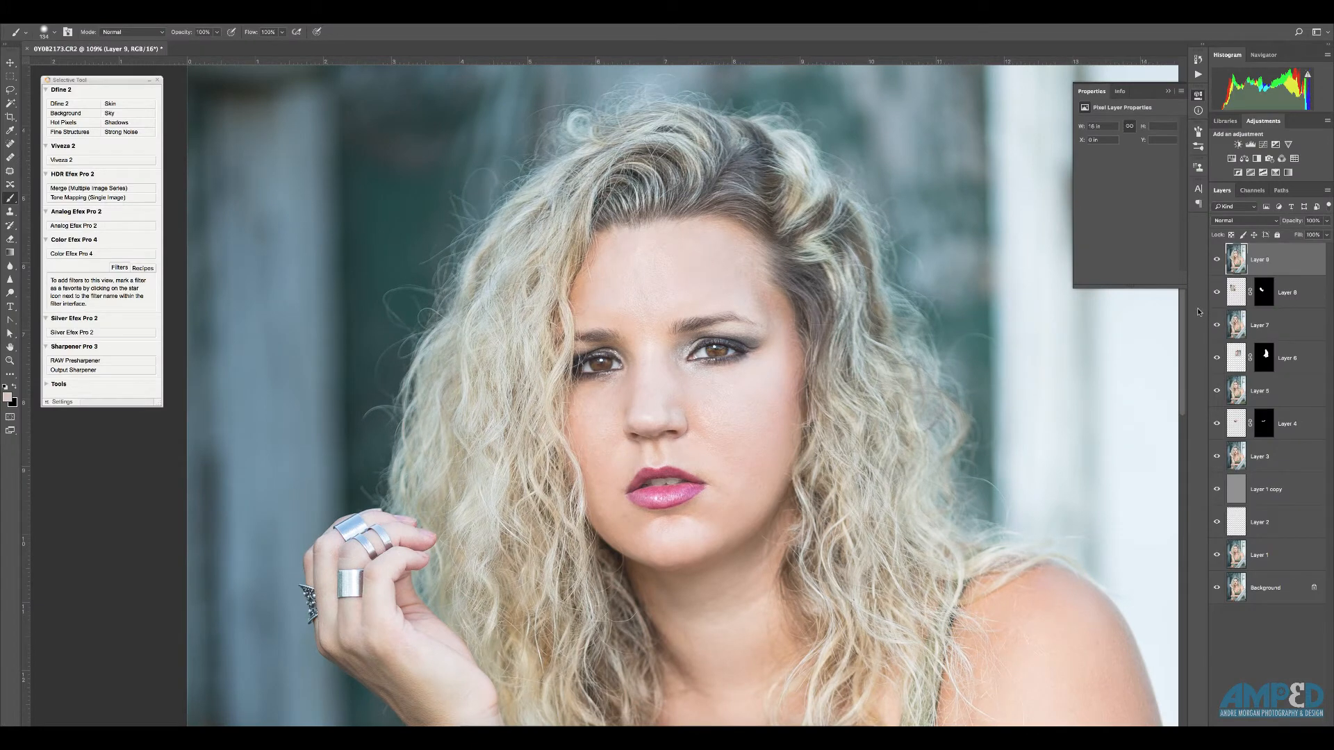
- Select a rectangle around the mouth, chin and neck and reshape the chin edge slightly with a size 71 Liquify brush
key("m")
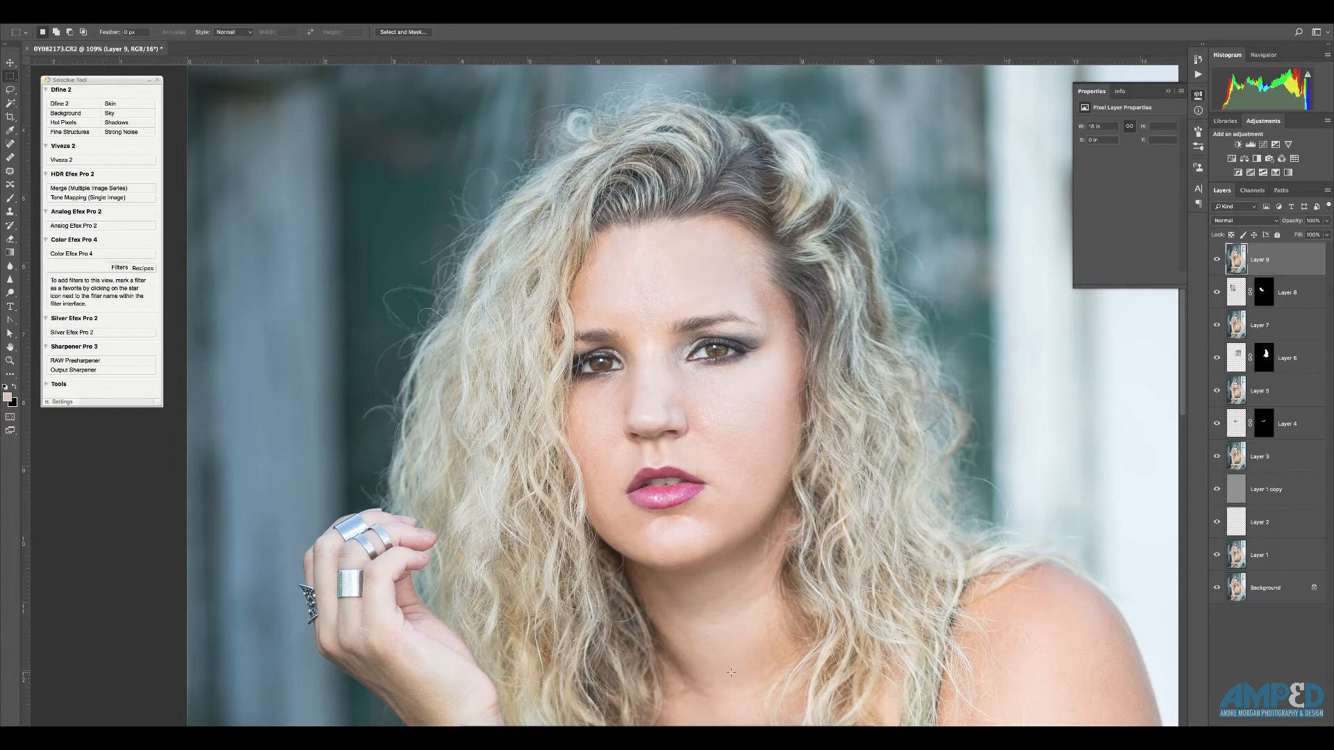
left_click_drag(731, 673, 540, 419)
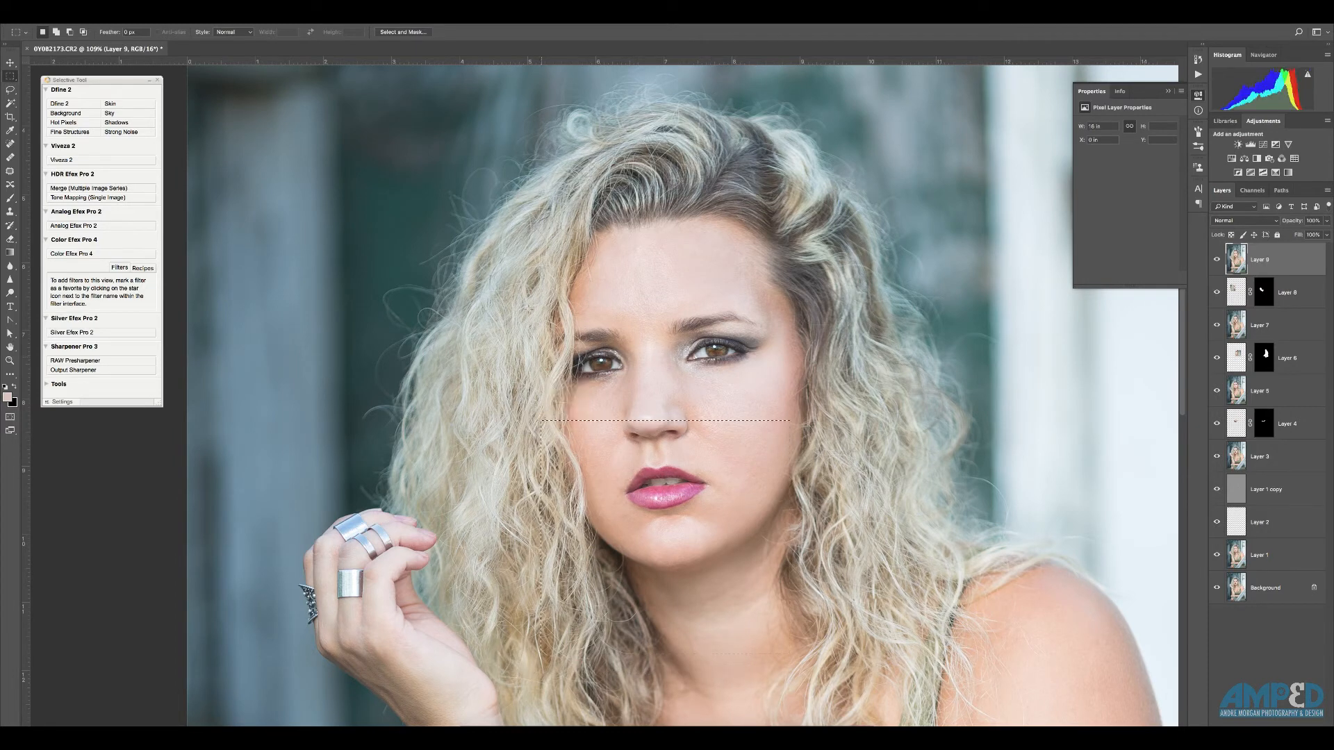
left_click(258, 21)
left_click(279, 89)
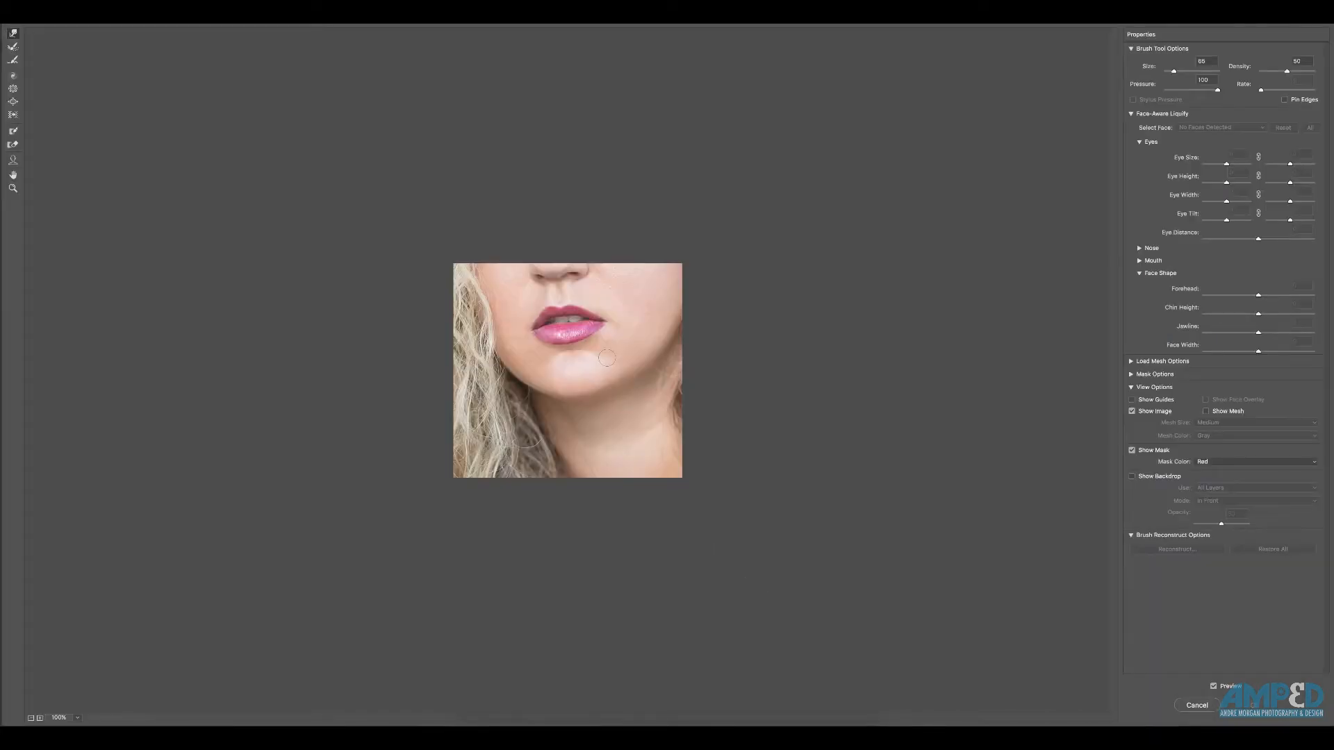
key("ctrl+plus")
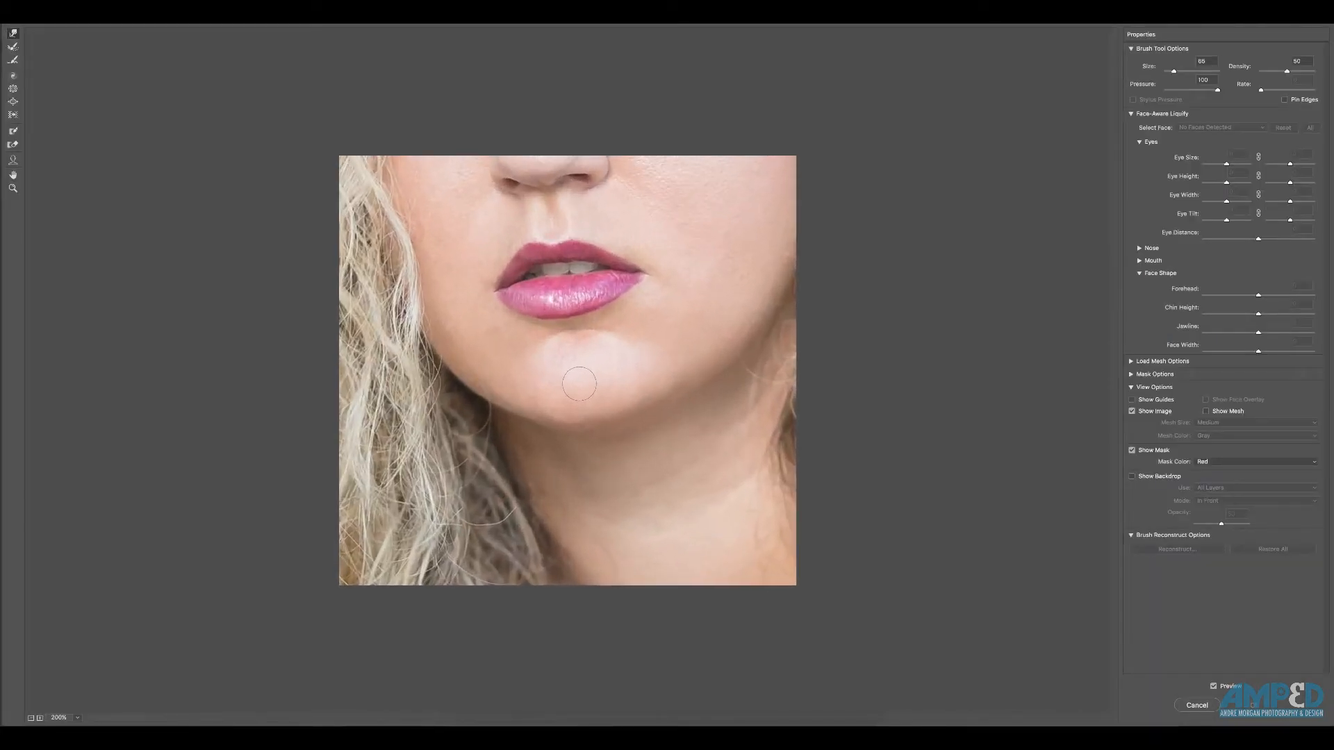
mouse_move(576, 447)
left_mouse_down()
mouse_move(602, 447)
mouse_move(537, 449)
mouse_move(551, 443)
left_mouse_up()
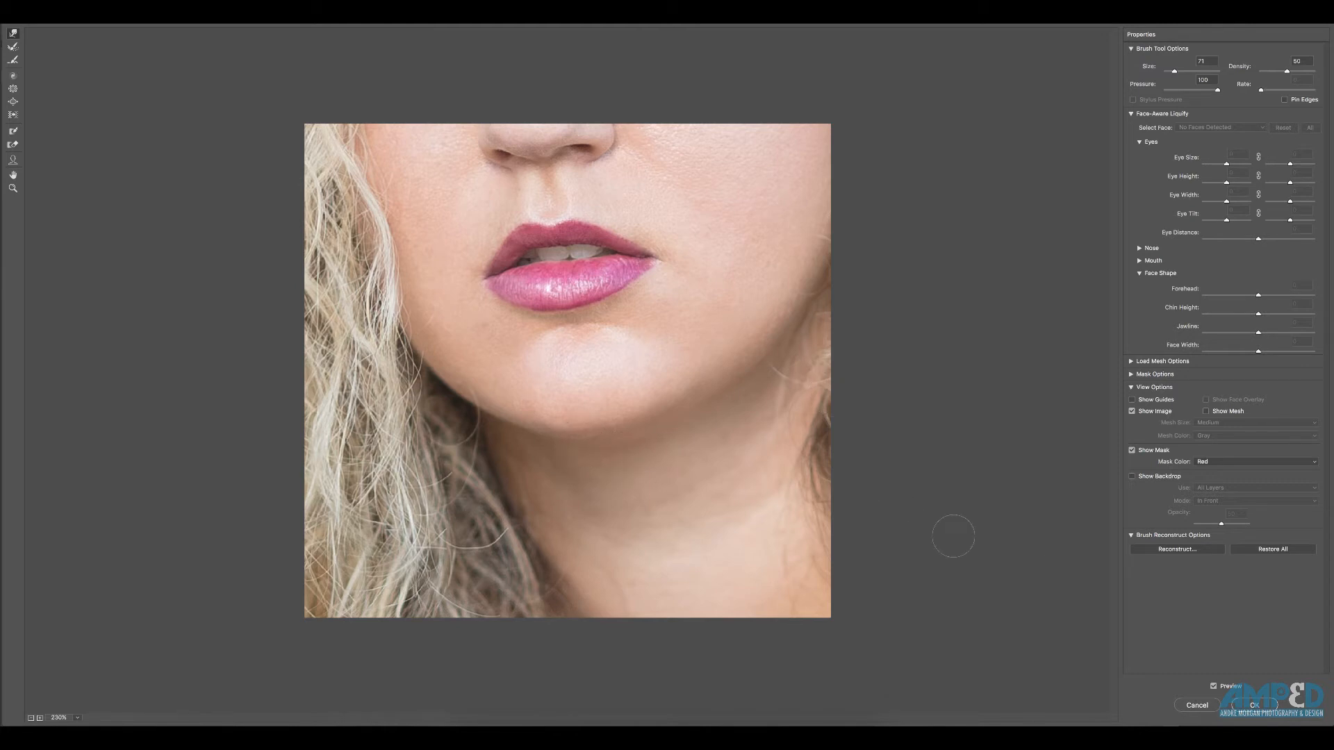
left_click(1255, 706)
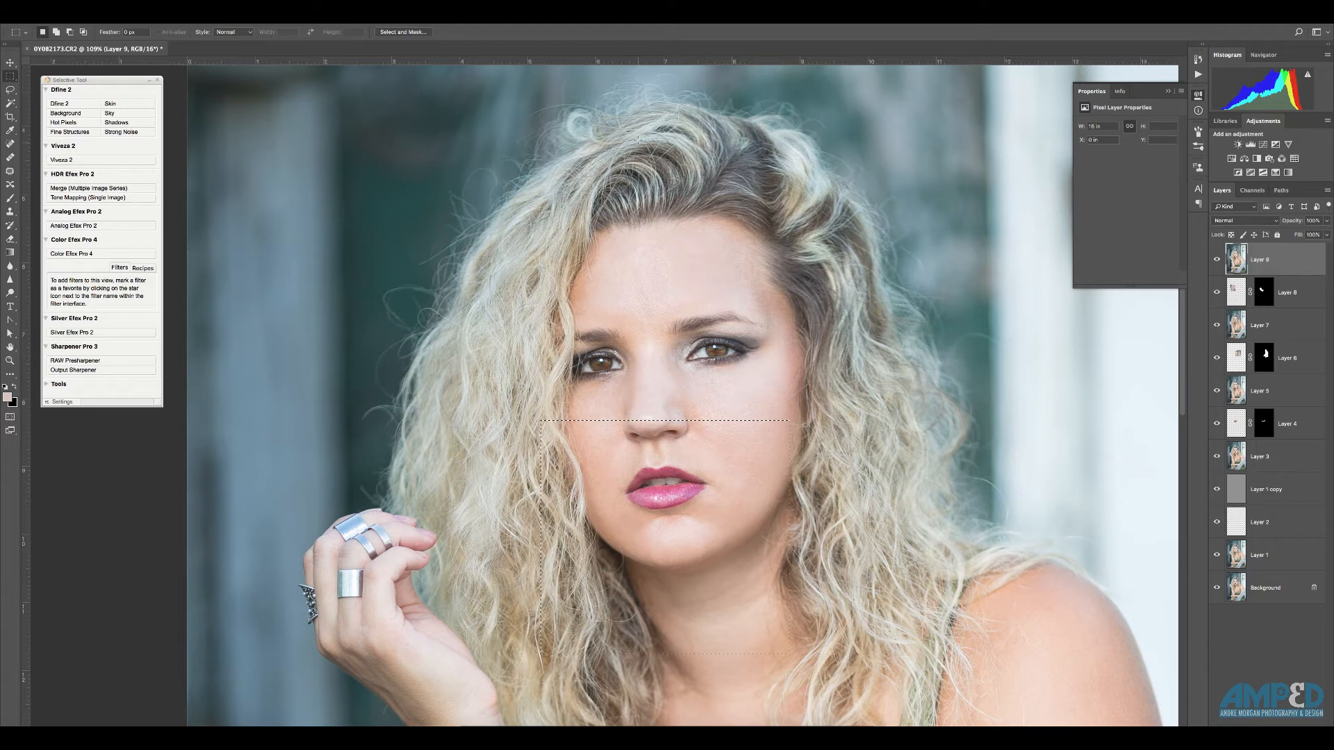
- Select the forehead and upper hair on the right, reshape the hairline with a size 620 Liquify brush, and clear the selection
left_click_drag(620, 84, 1022, 464)
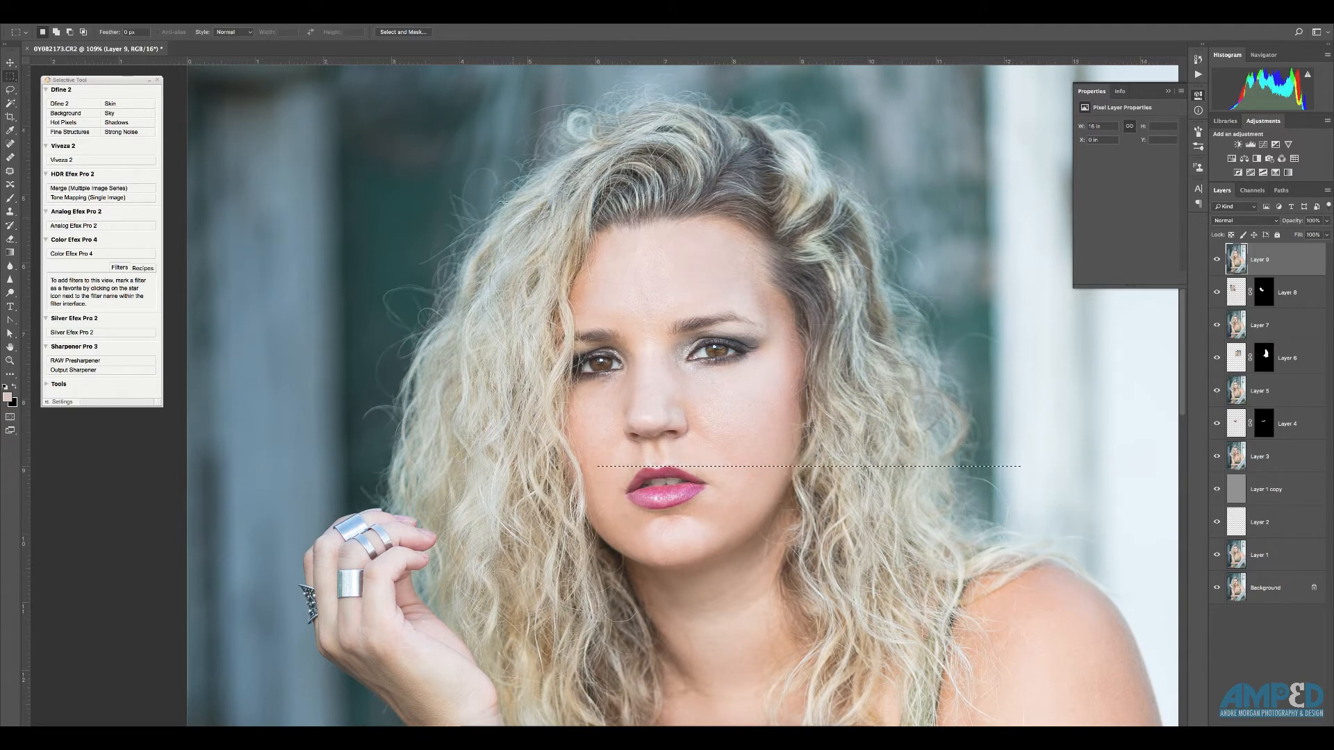
left_click(257, 20)
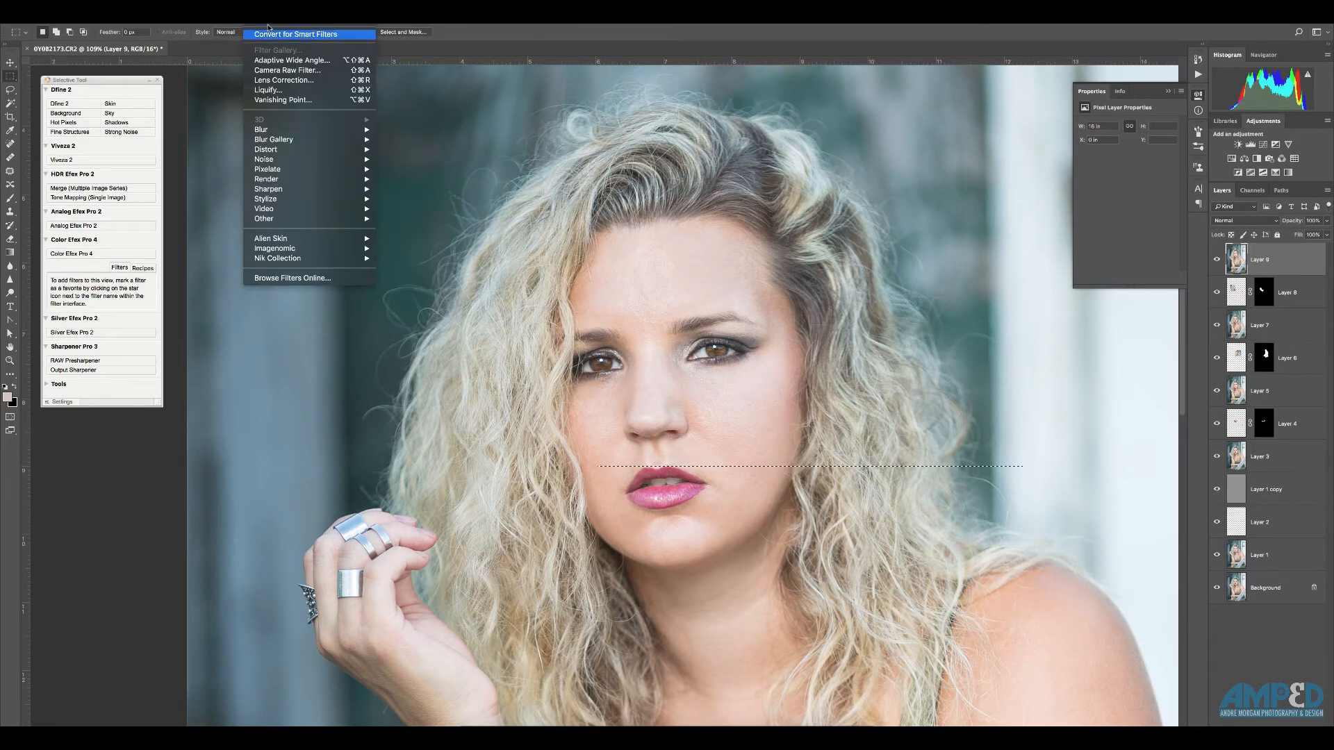
left_click(279, 88)
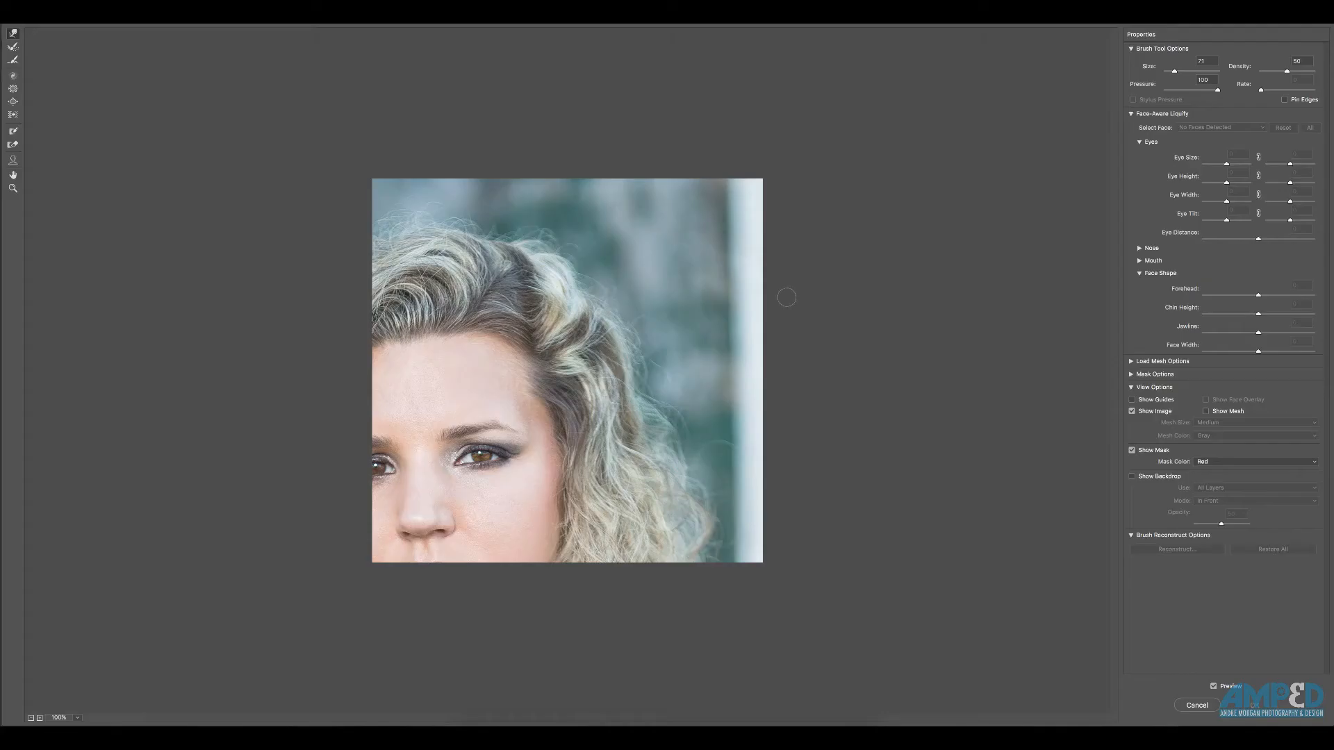
mouse_move(546, 361)
left_mouse_down()
mouse_move(665, 387)
mouse_move(653, 379)
left_mouse_up()
left_click_drag(535, 291, 485, 345)
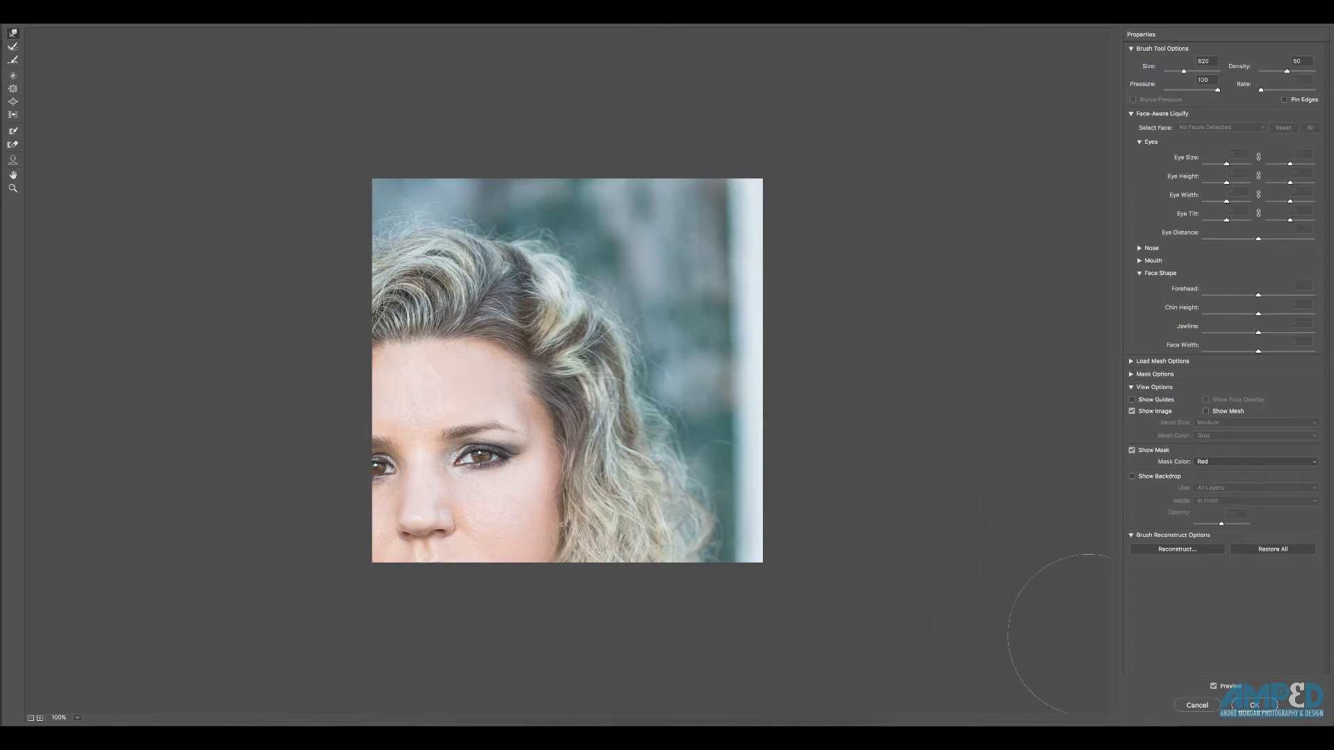
left_click(1255, 706)
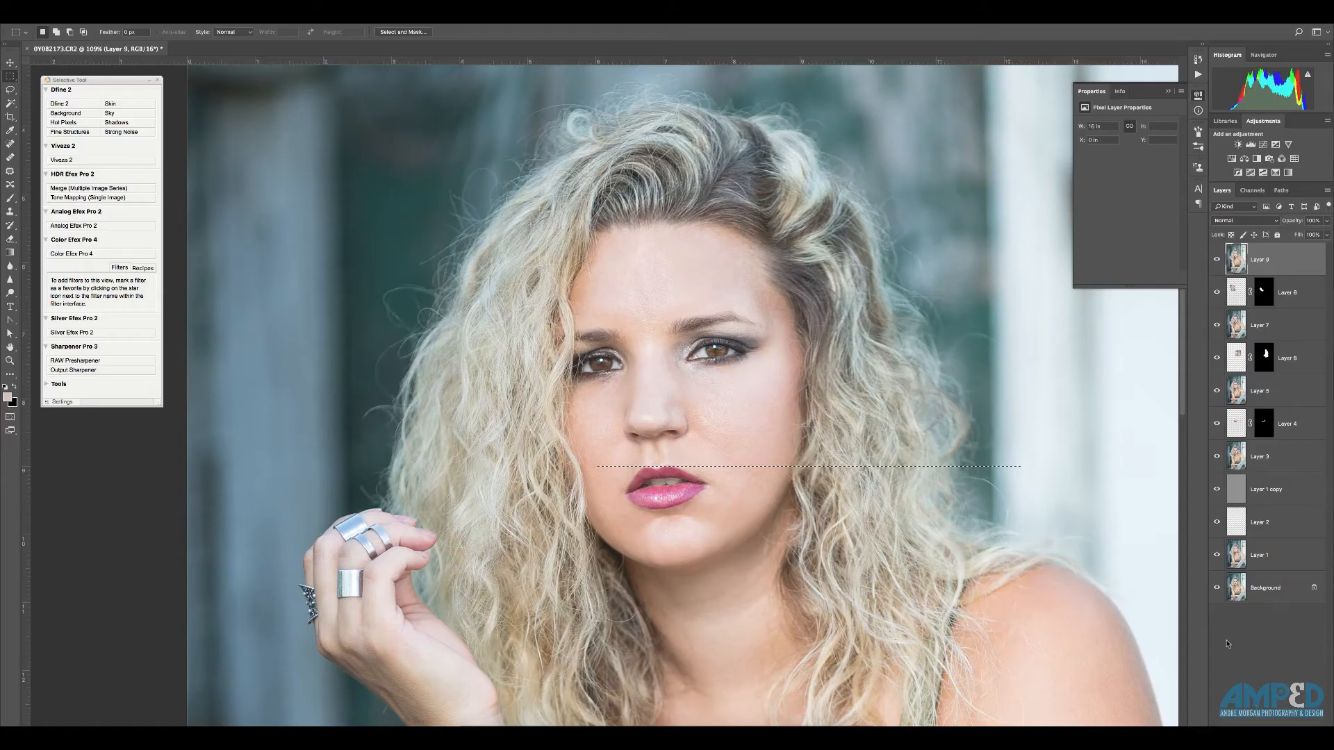
key("super+d")
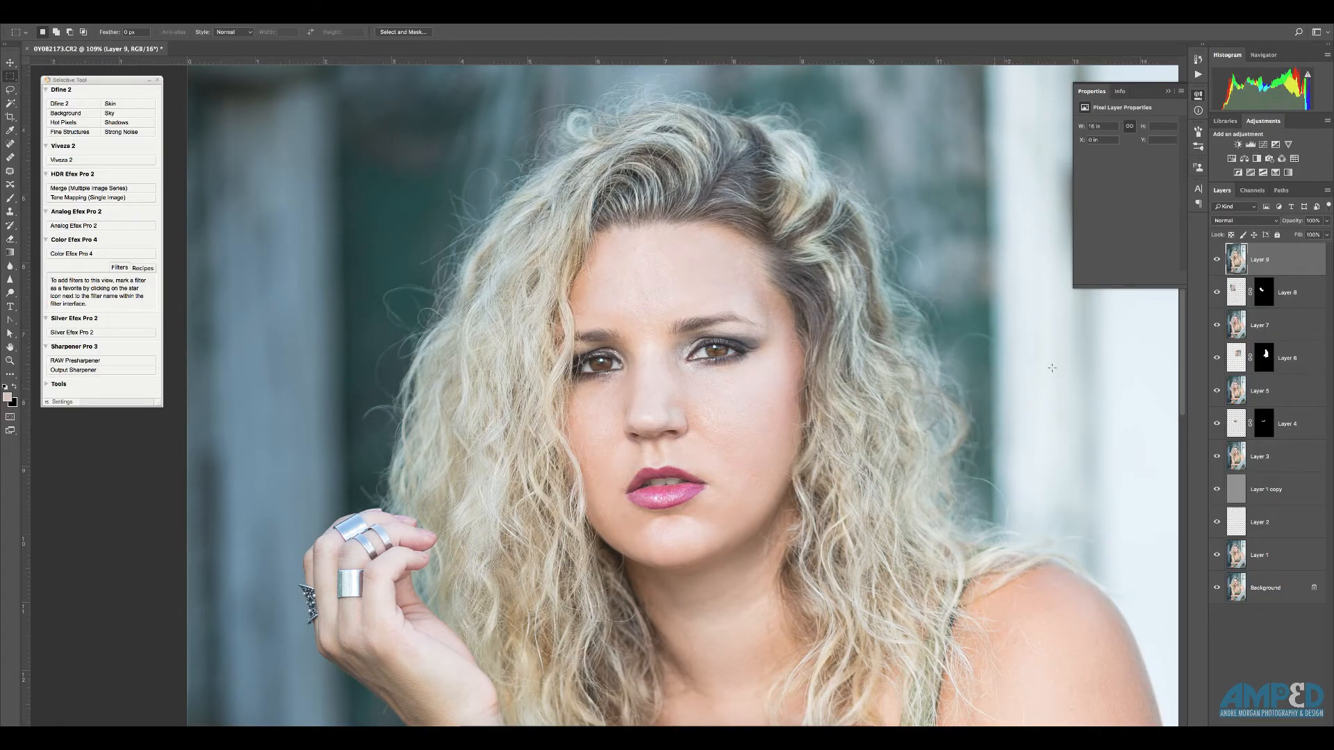
- Toggle Layer 9's visibility repeatedly to compare the face and hairline before and after the Liquify edits
left_click(1217, 261)
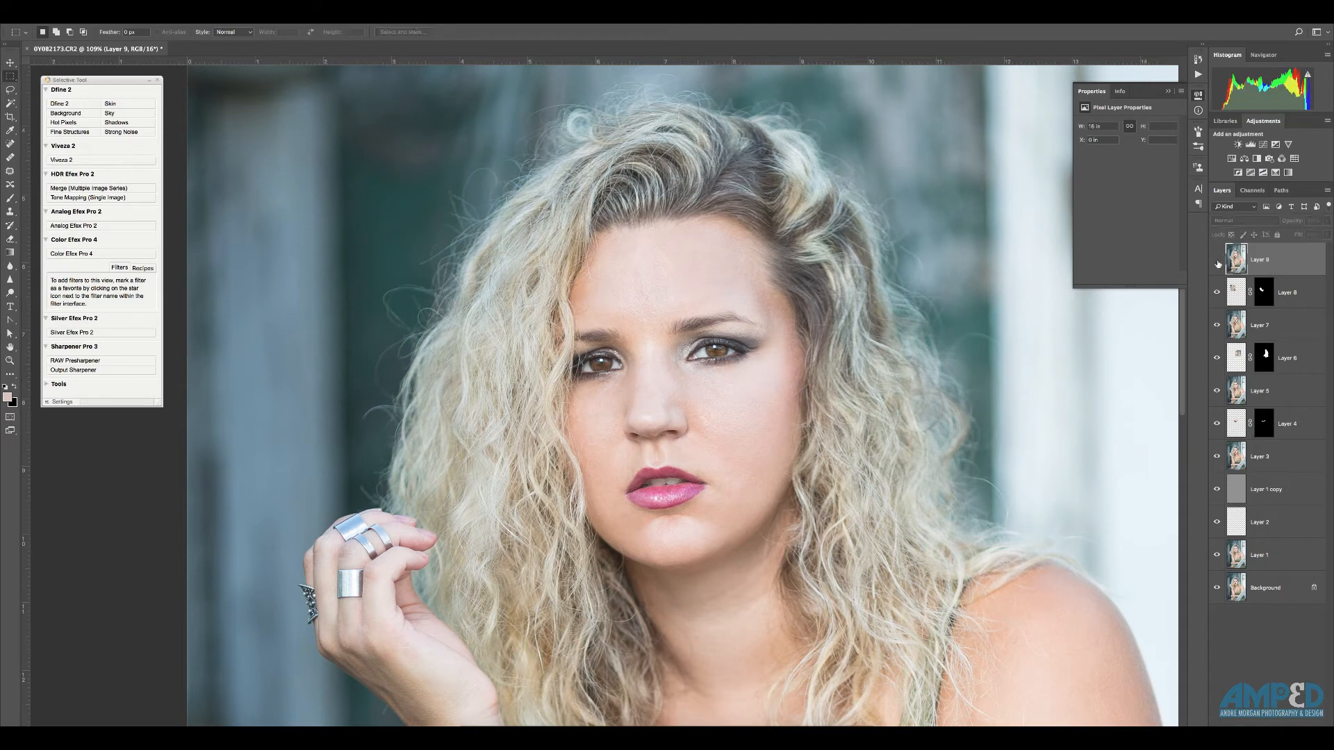
left_click(1217, 261)
left_click(1217, 261)
left_click(1217, 260)
left_click(1216, 260)
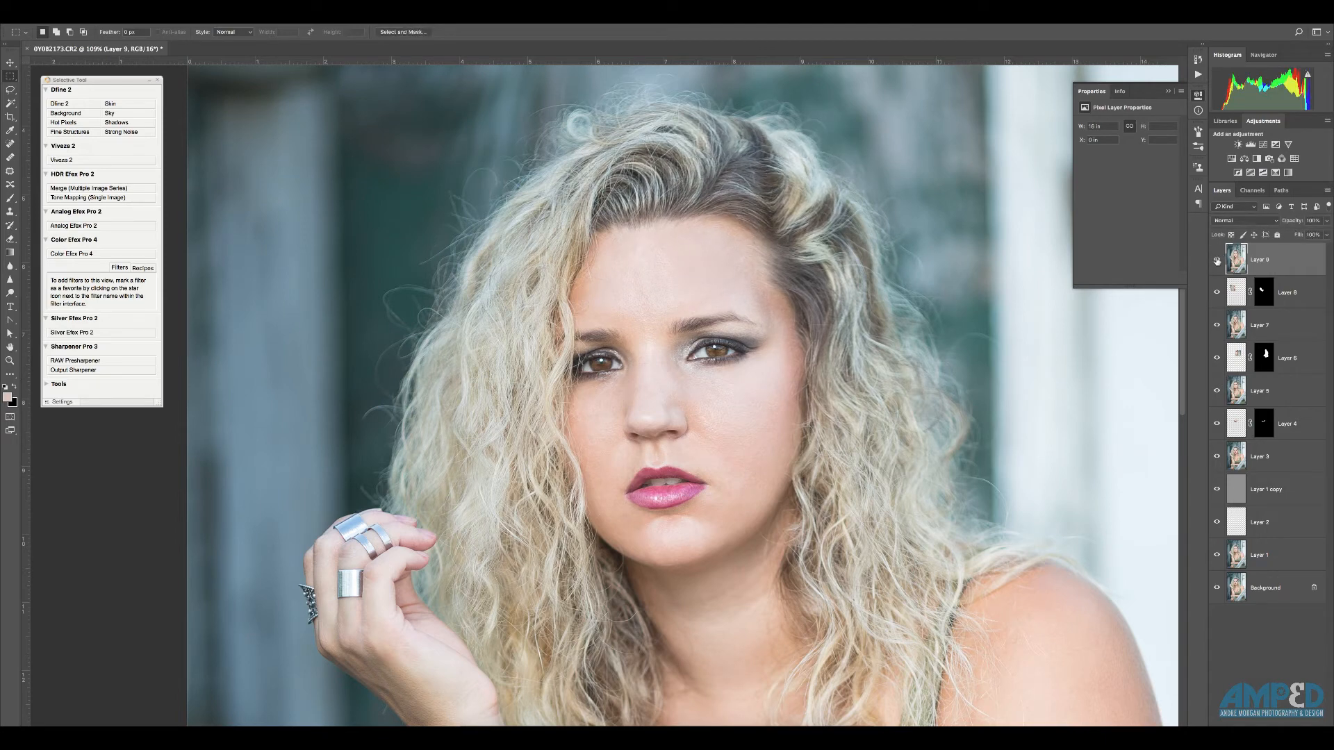
left_click(1217, 261)
left_click(1217, 261)
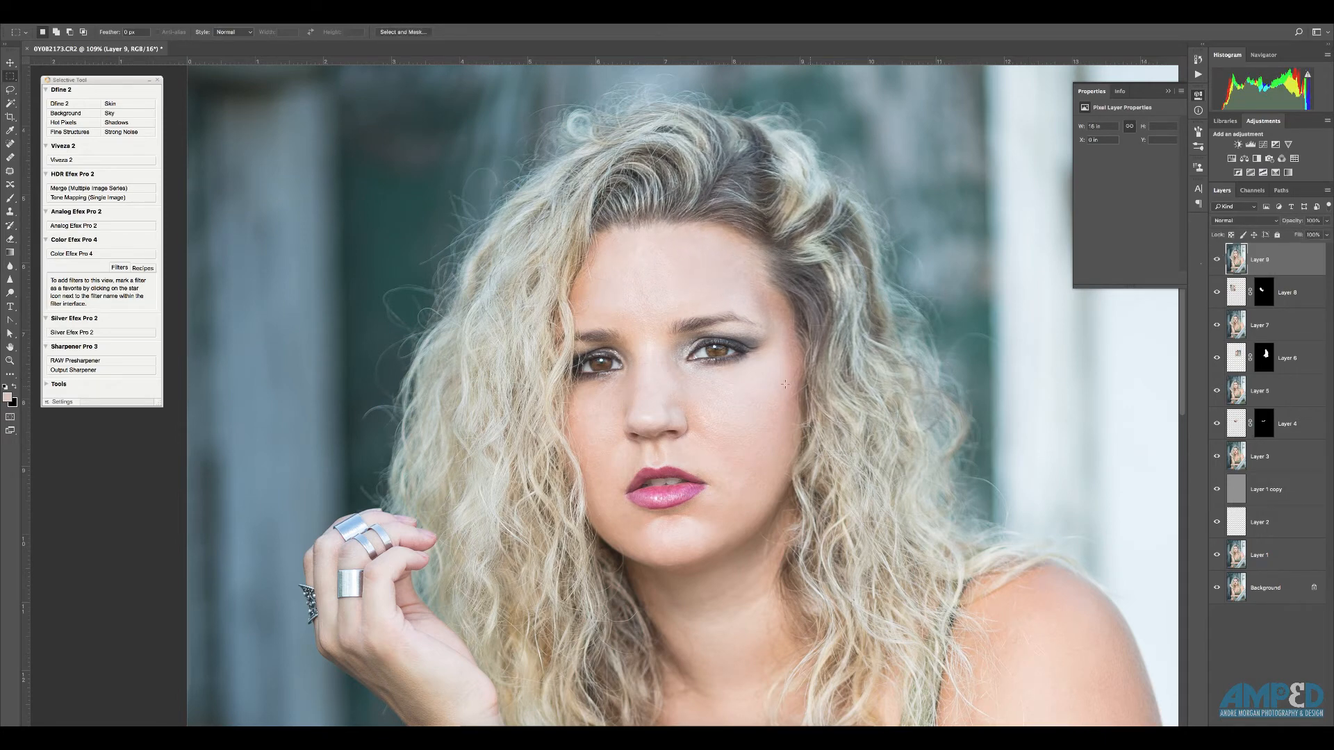
- Select the upper arm and adjoining tank top, reshape the inner arm edge with a size 270 Liquify brush, and clear the selection
scroll(781, 376, "down", 3)
scroll(781, 376, "down", 2)
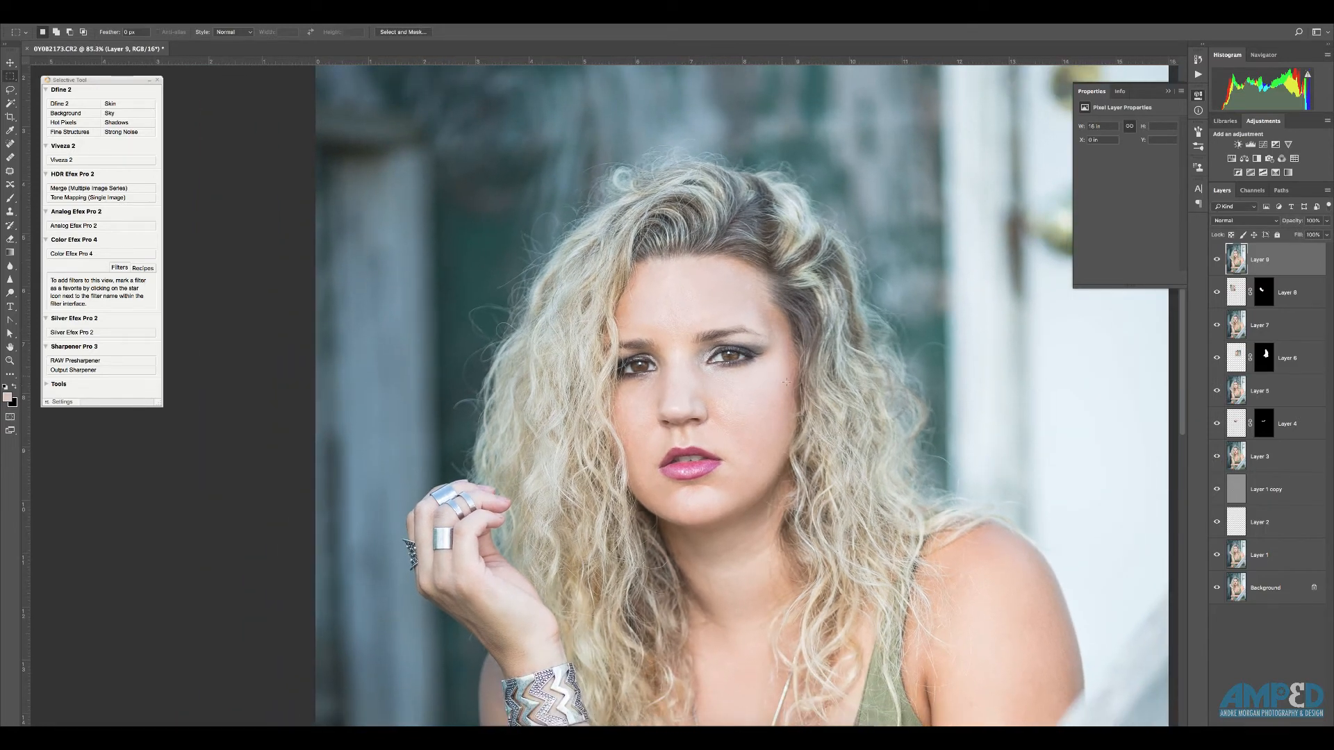
scroll(771, 470, "down", 1)
left_click_drag(772, 470, 671, 292)
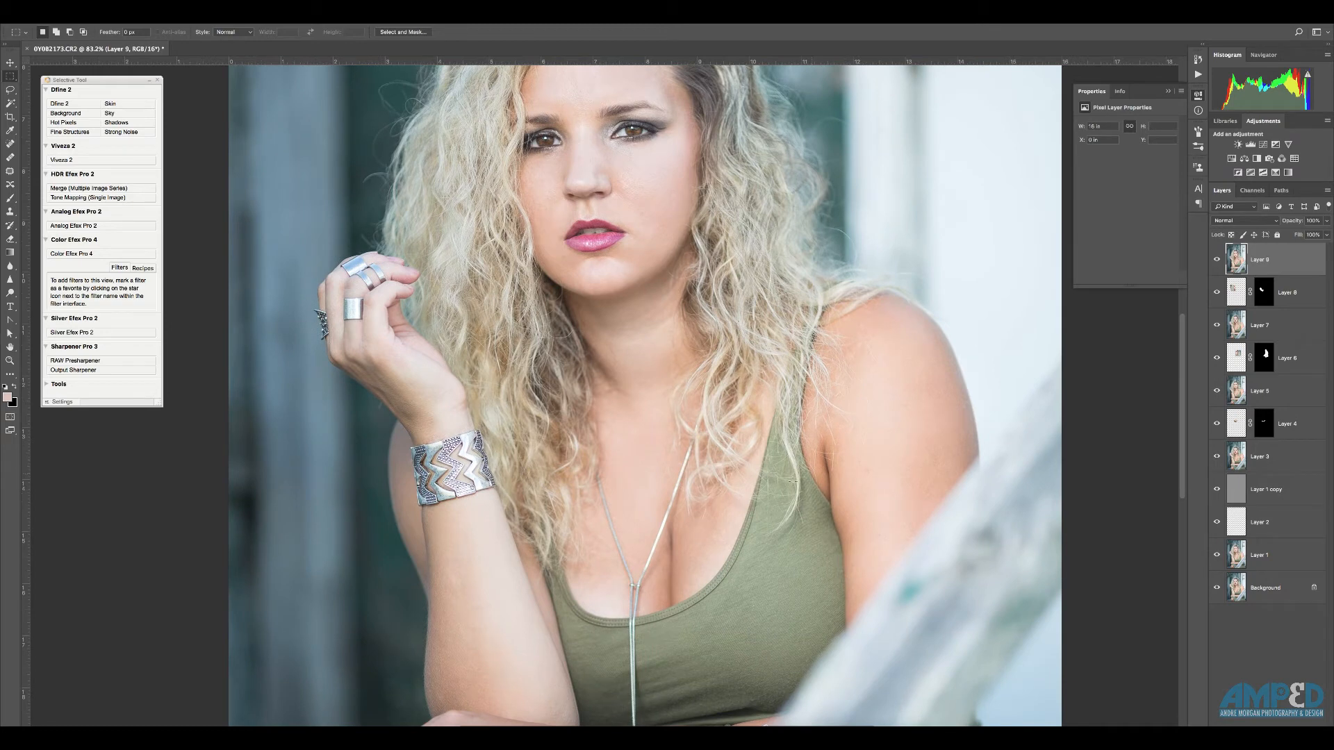
left_click_drag(734, 363, 947, 647)
key("shift+super+x")
mouse_move(576, 394)
left_mouse_down()
mouse_move(476, 386)
mouse_move(512, 397)
mouse_move(545, 348)
left_mouse_up()
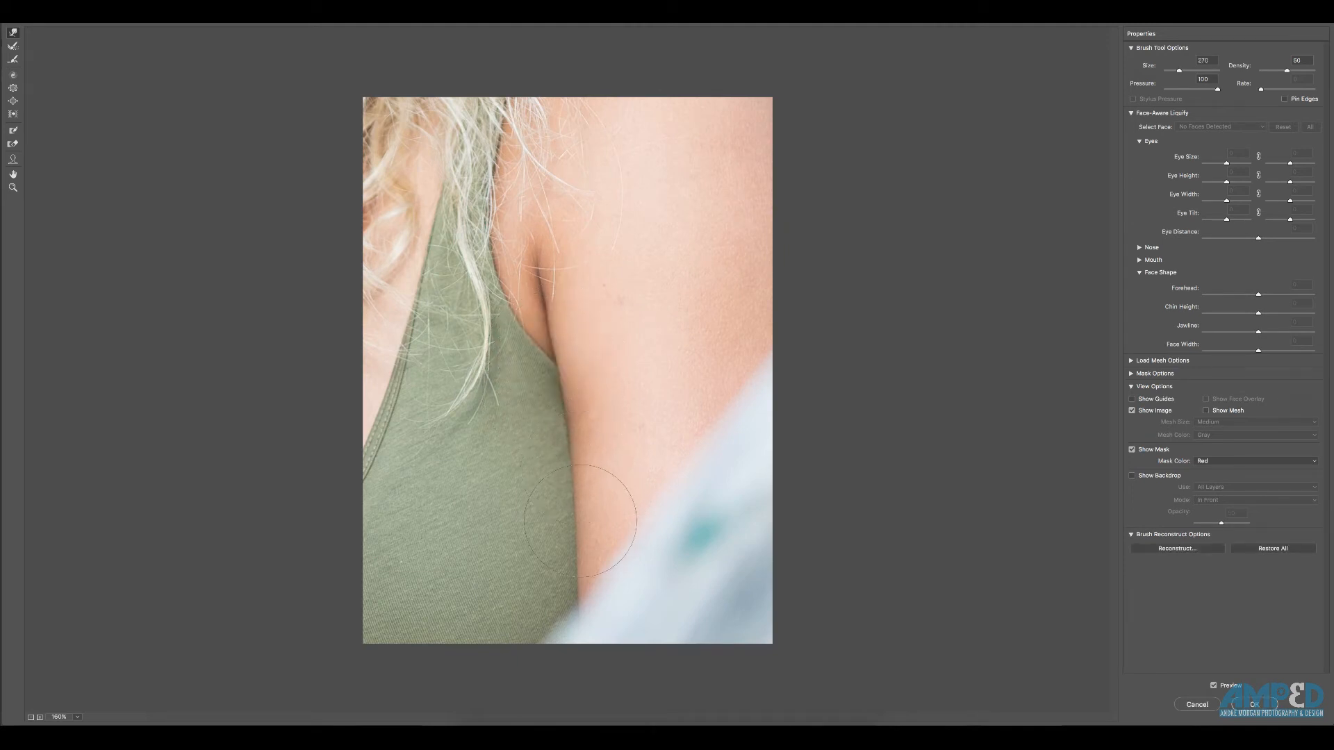
left_click(1254, 704)
key("super+d")
- Show only the Background and restore all layers to compare the full portrait before and after the edits
mouse_move(743, 417)
left_mouse_down()
mouse_move(709, 417)
mouse_move(684, 333)
mouse_move(711, 431)
left_mouse_up()
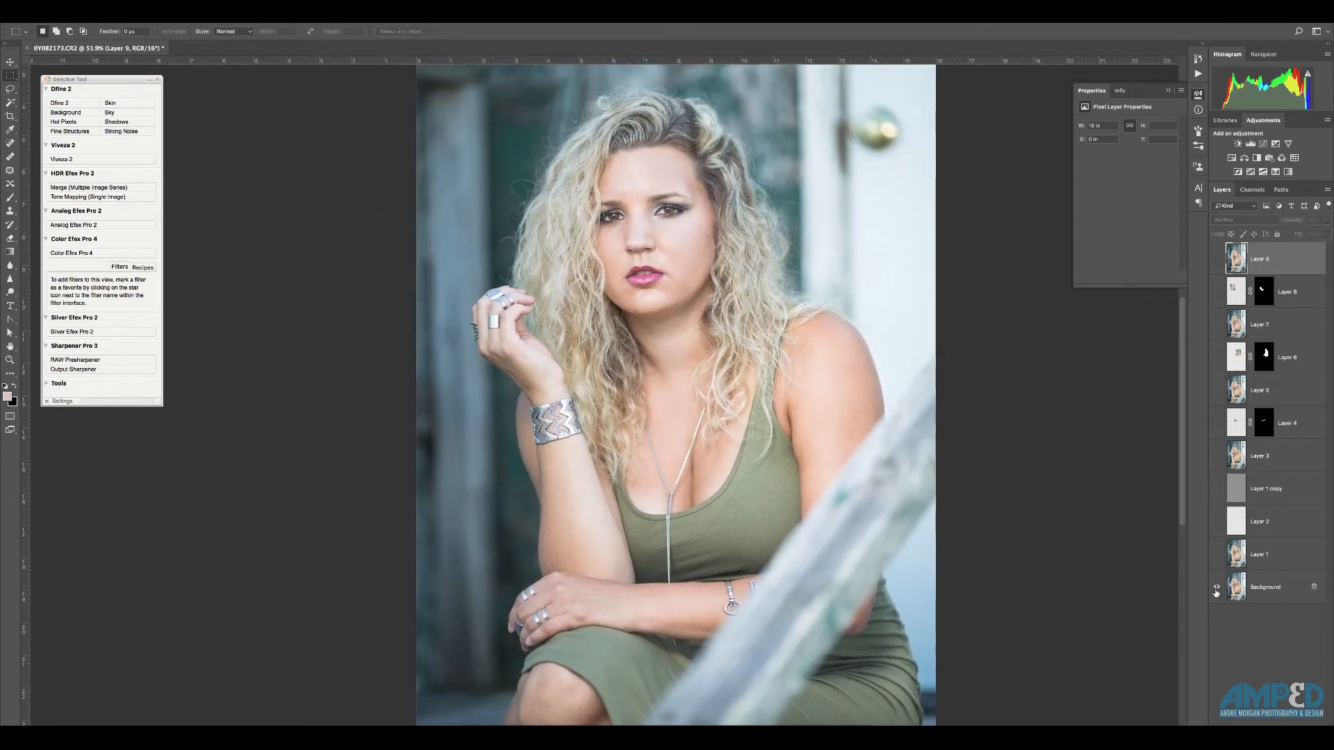
left_click(1216, 587, "alt")
left_click(1216, 587, "alt")
left_click(1056, 16)
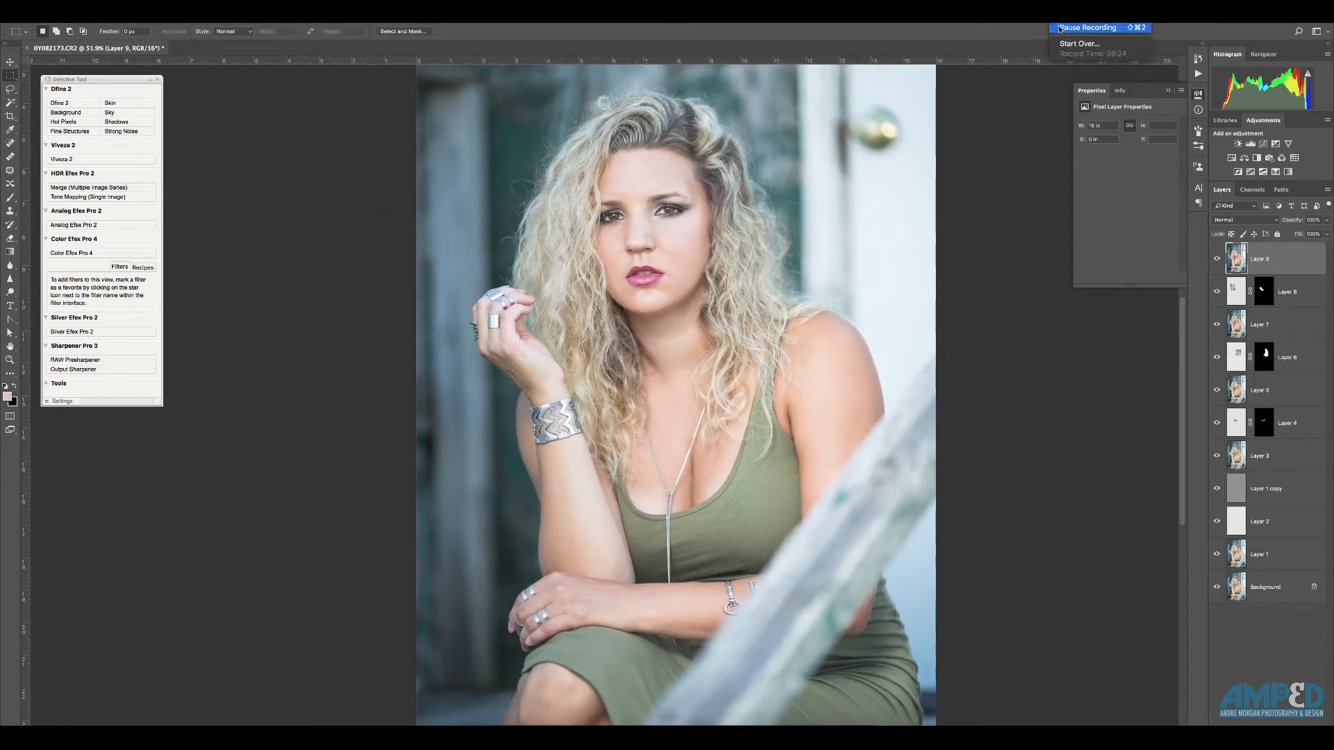
left_click(1089, 29)
- Duplicate Layer 9 and smooth the copy's skin with the Imagenomic Portraiture filter using the Default preset
left_click_drag(728, 483, 679, 446)
left_click(1168, 91)
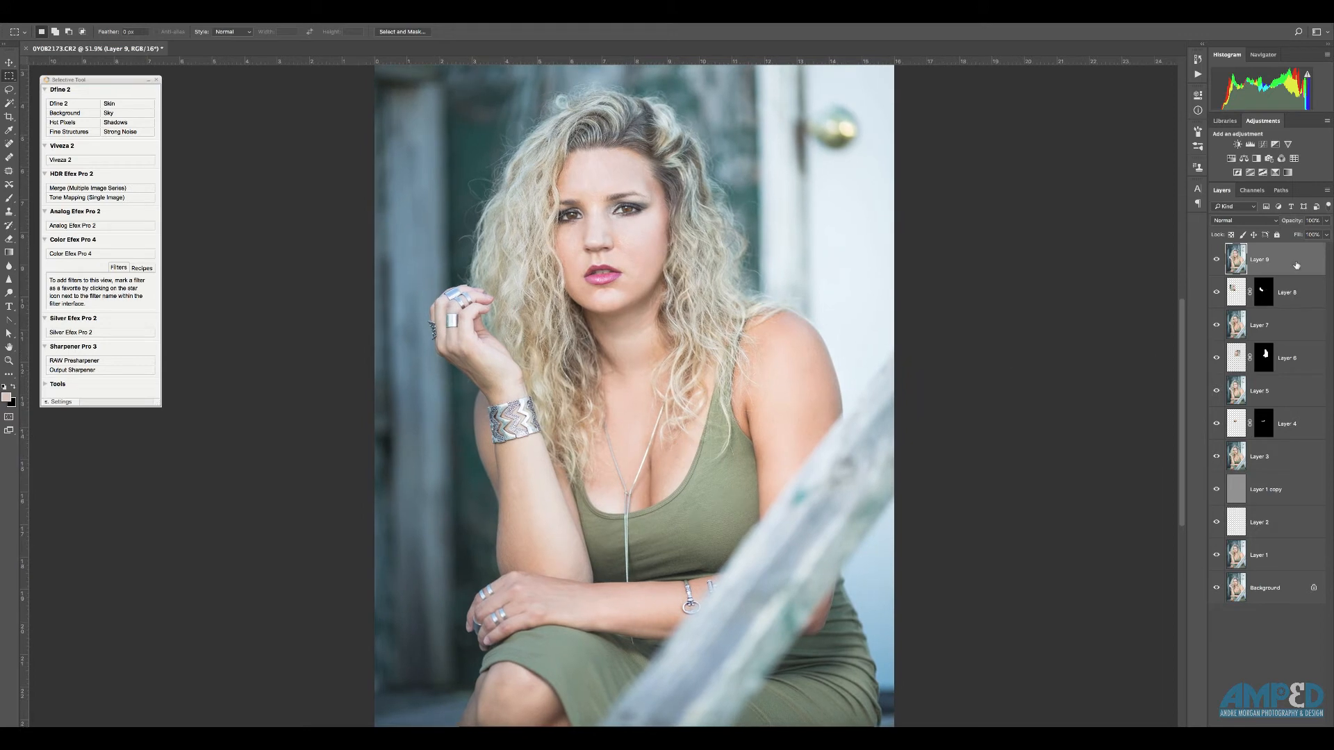
key("ctrl+j")
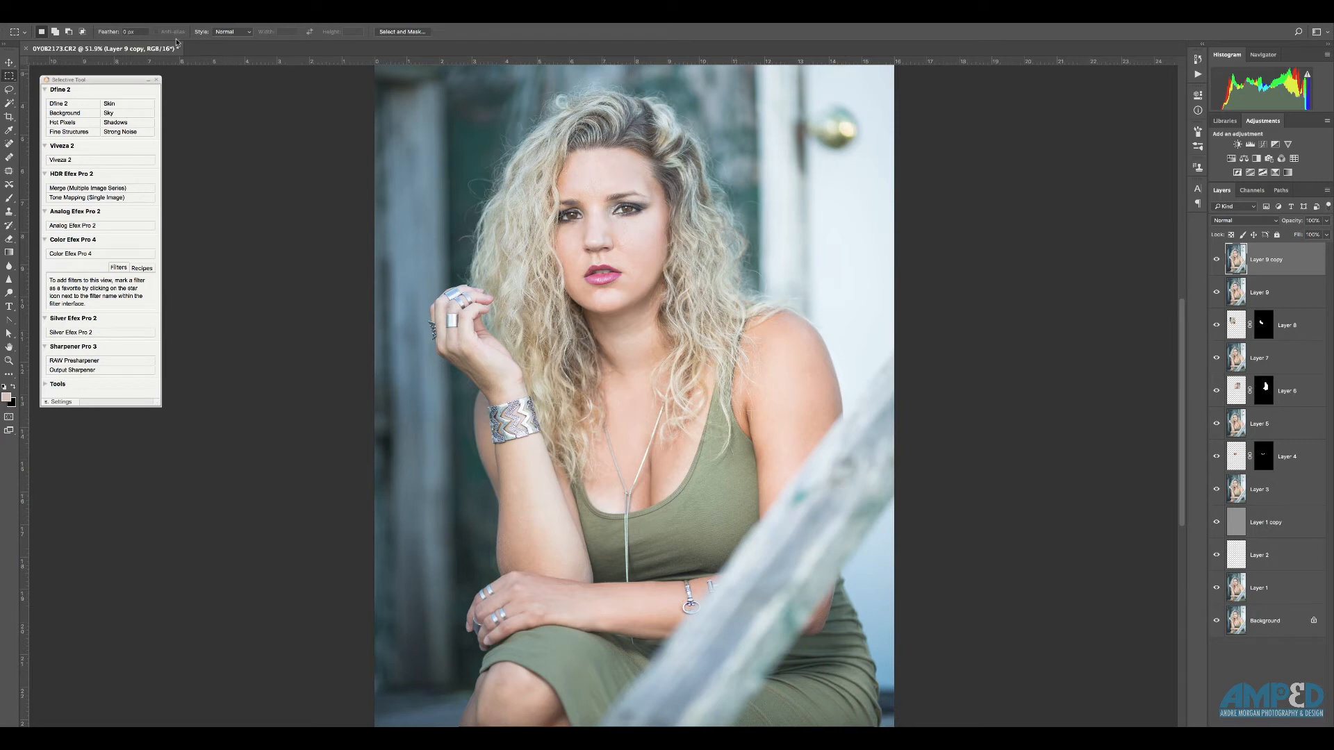
left_click(257, 20)
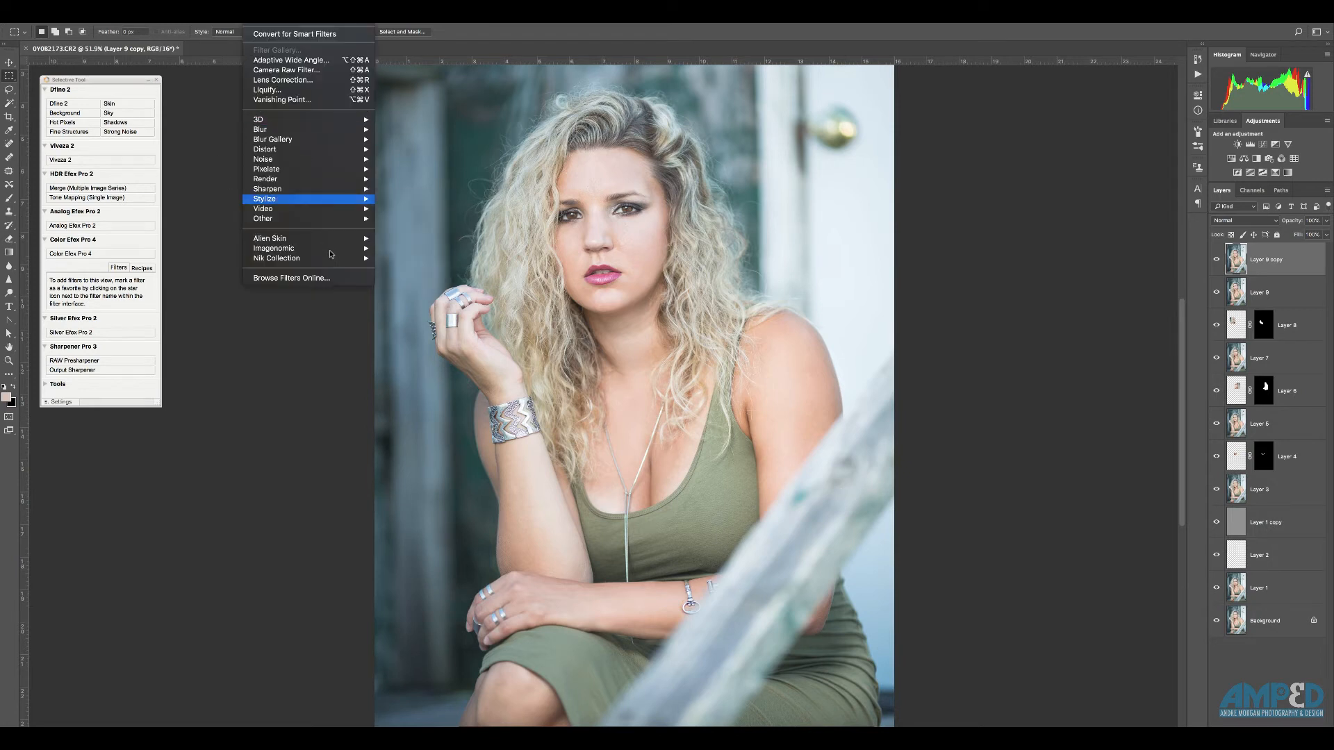
mouse_move(330, 254)
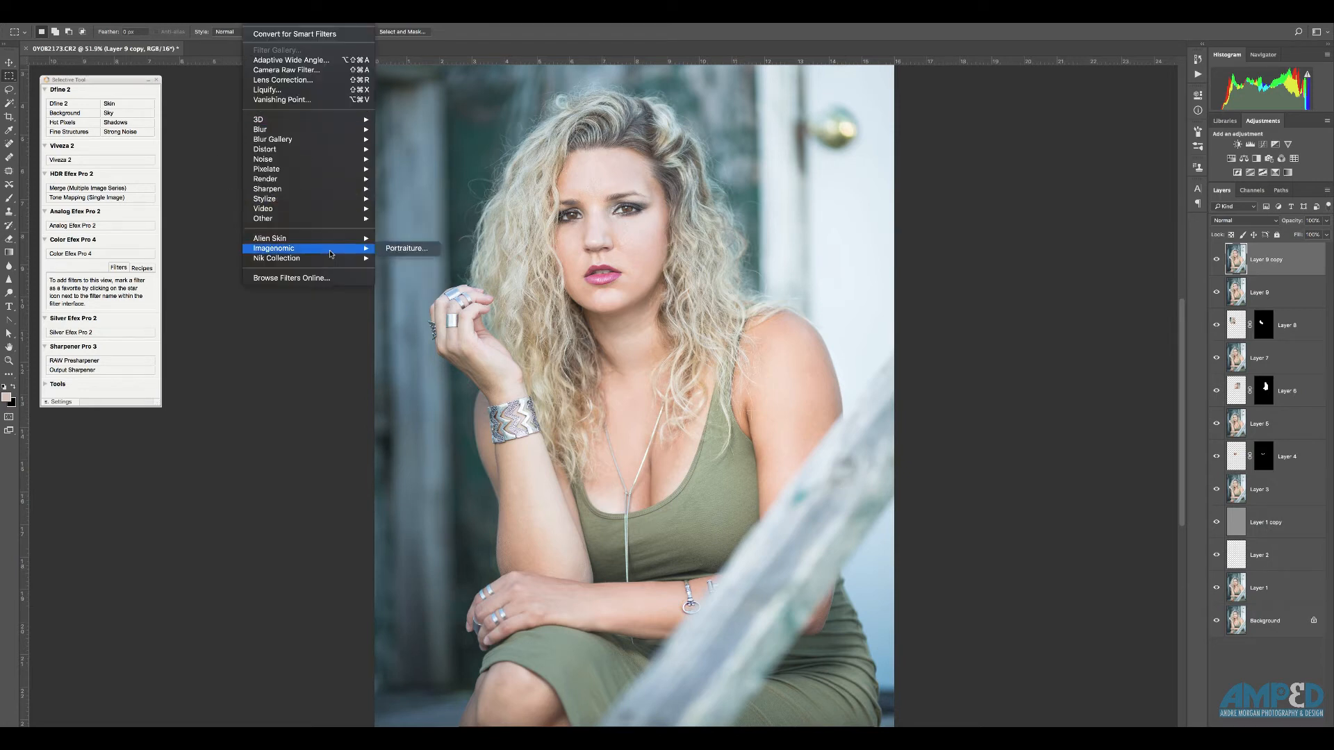
left_click(408, 249)
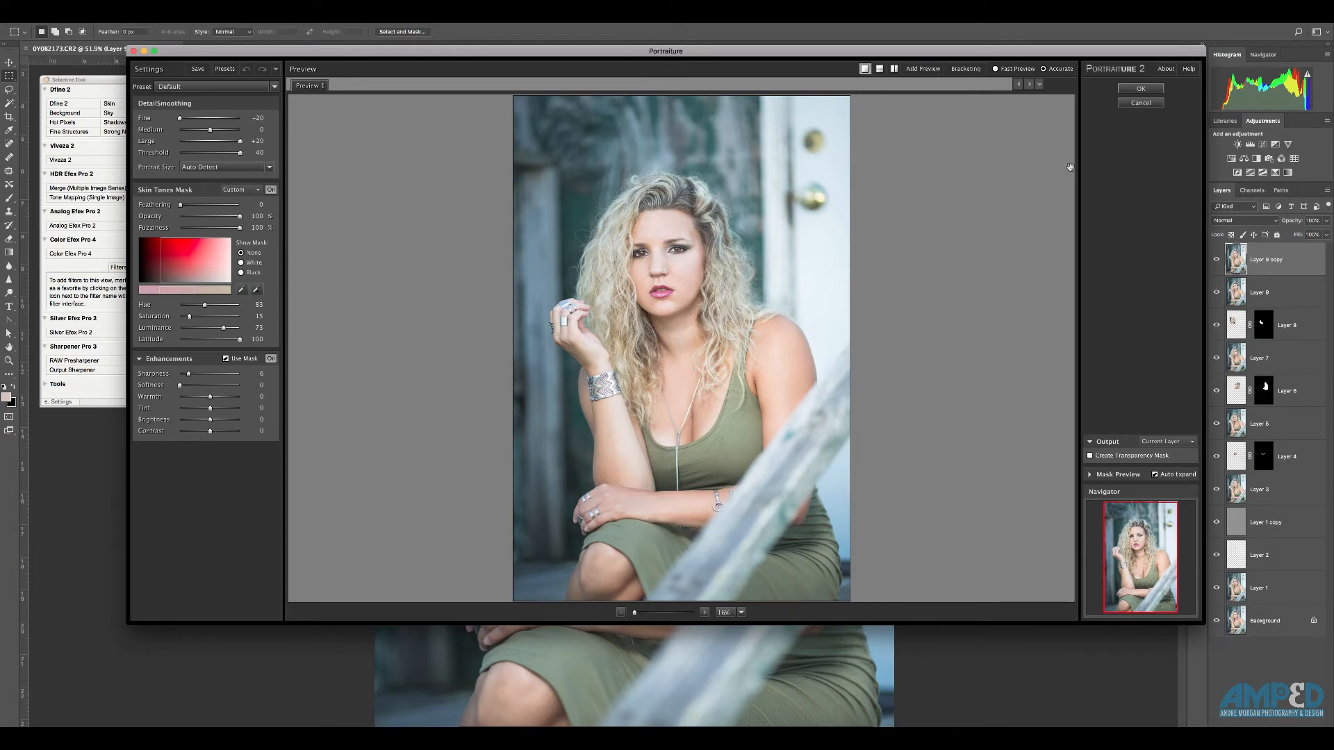
left_click(1140, 88)
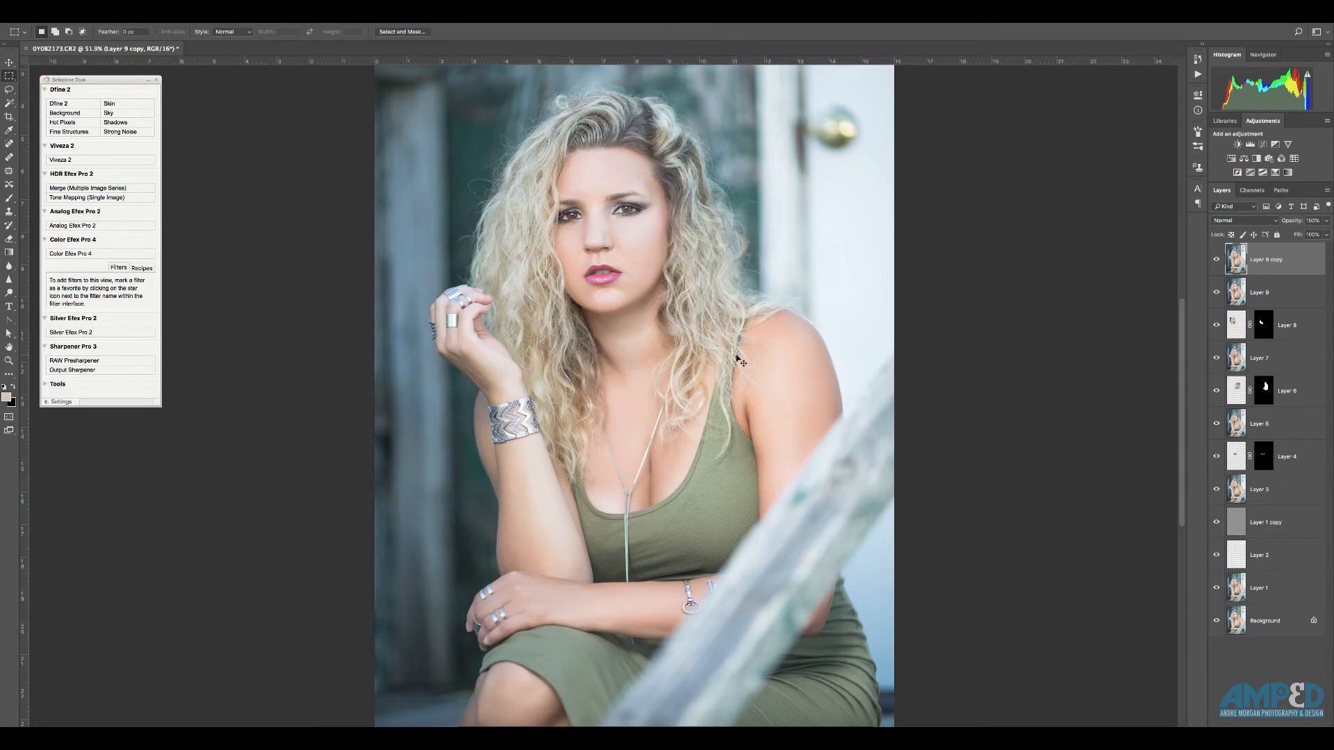
- Check the smoothed skin up close and add a white layer mask to Layer 9 copy
key("ctrl+equal")
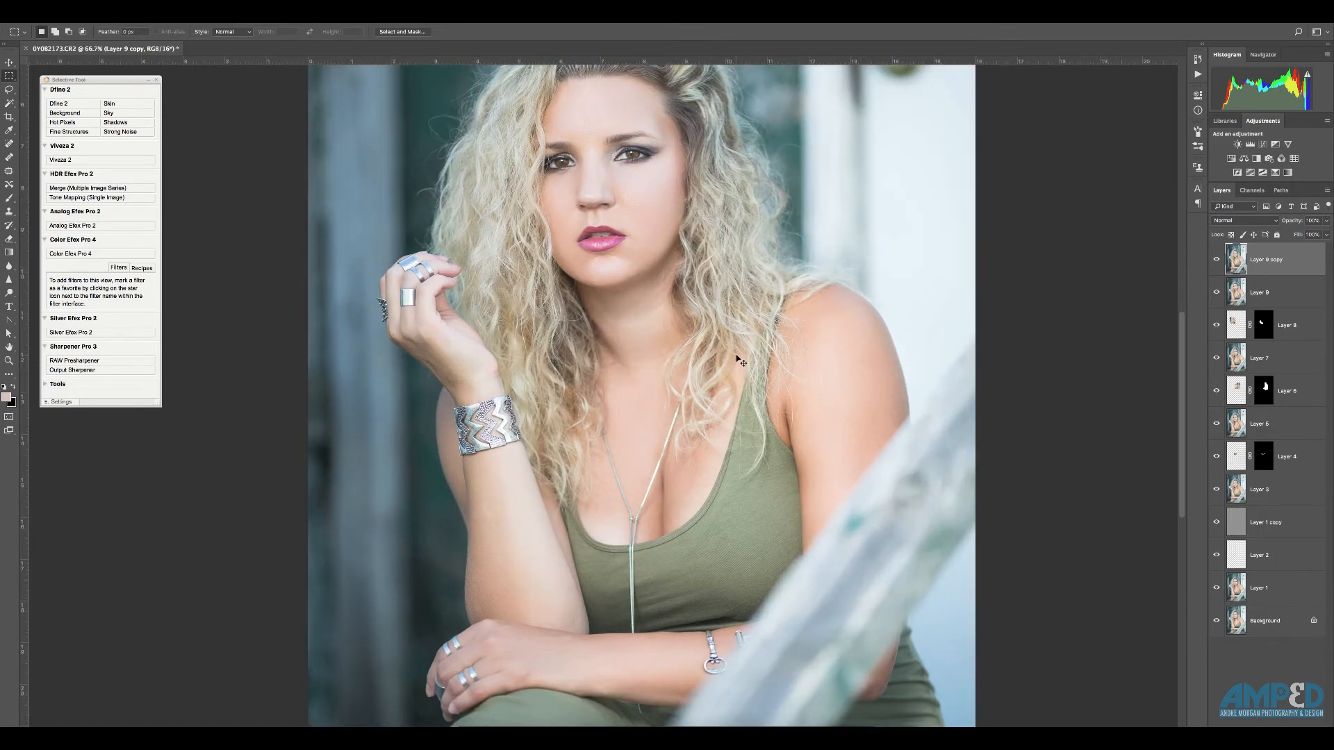
key("ctrl+equal")
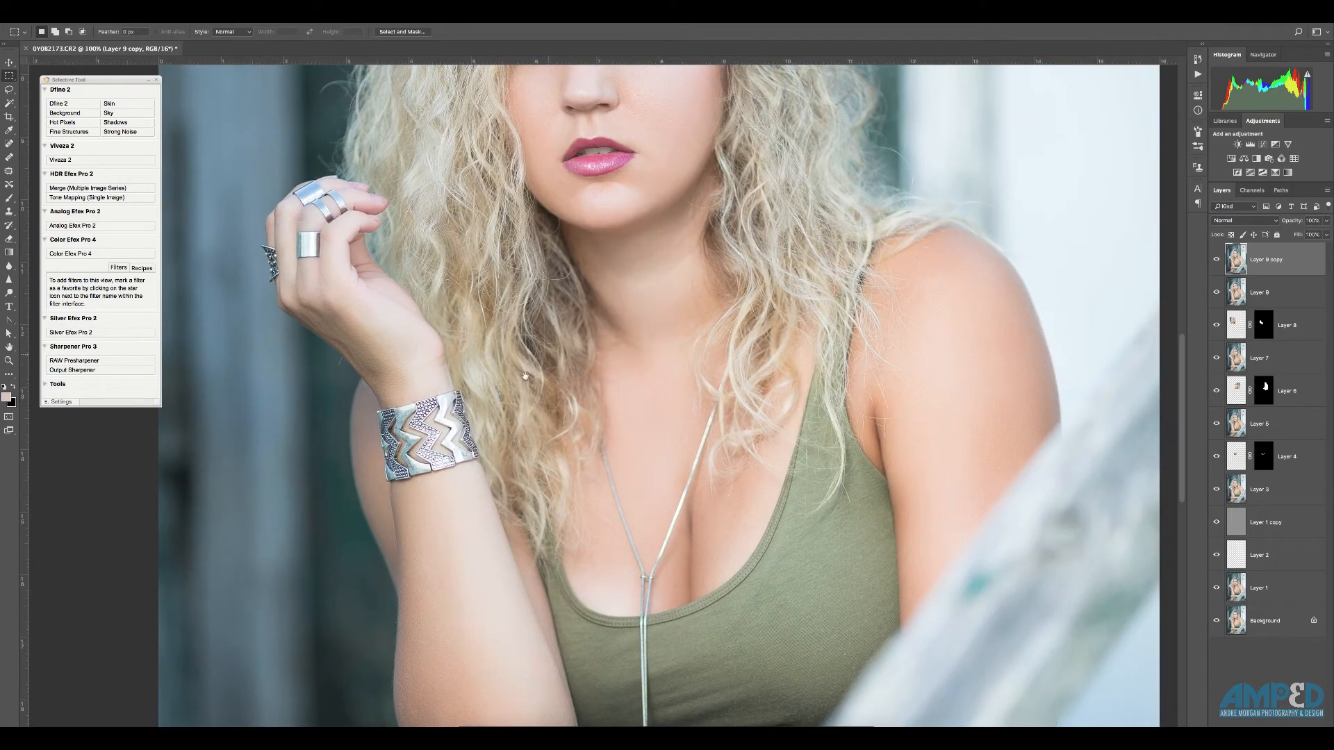
left_click_drag(654, 465, 595, 244)
left_click_drag(612, 361, 609, 543)
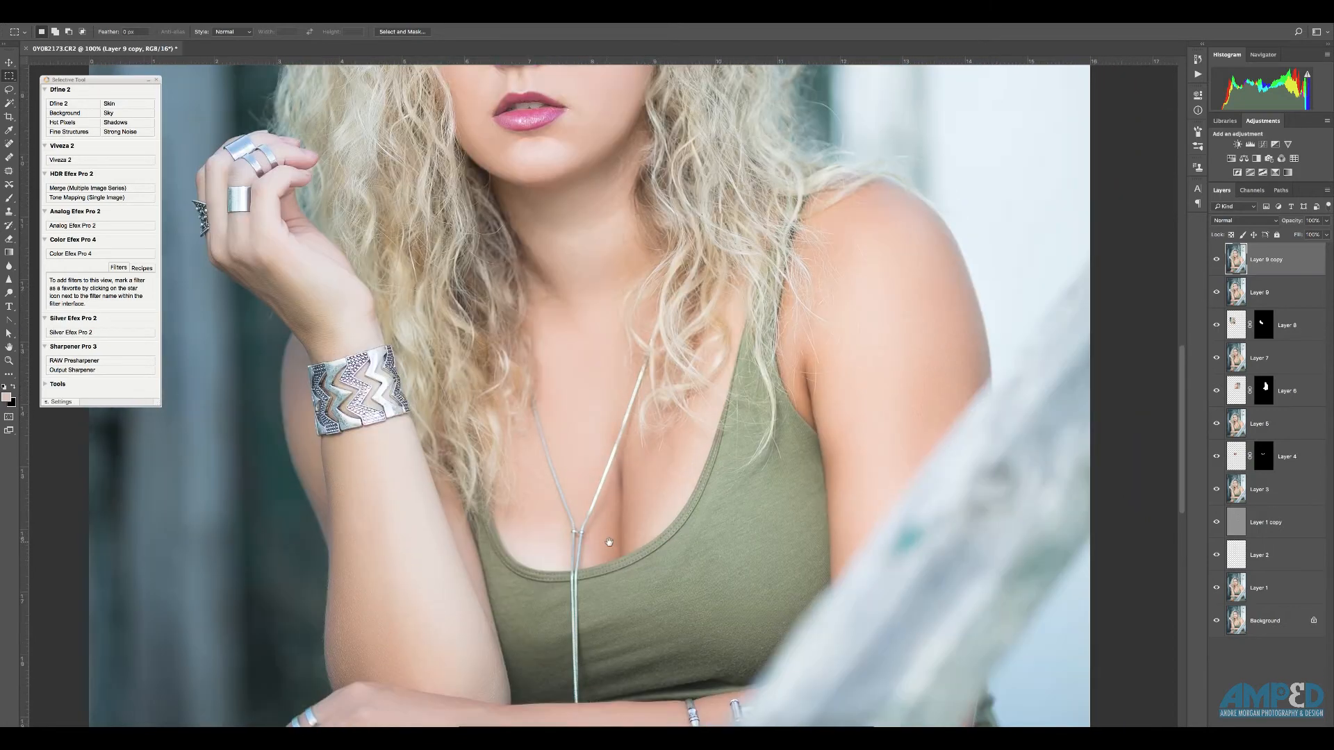
left_click_drag(595, 222, 619, 440)
left_click_drag(629, 388, 661, 375)
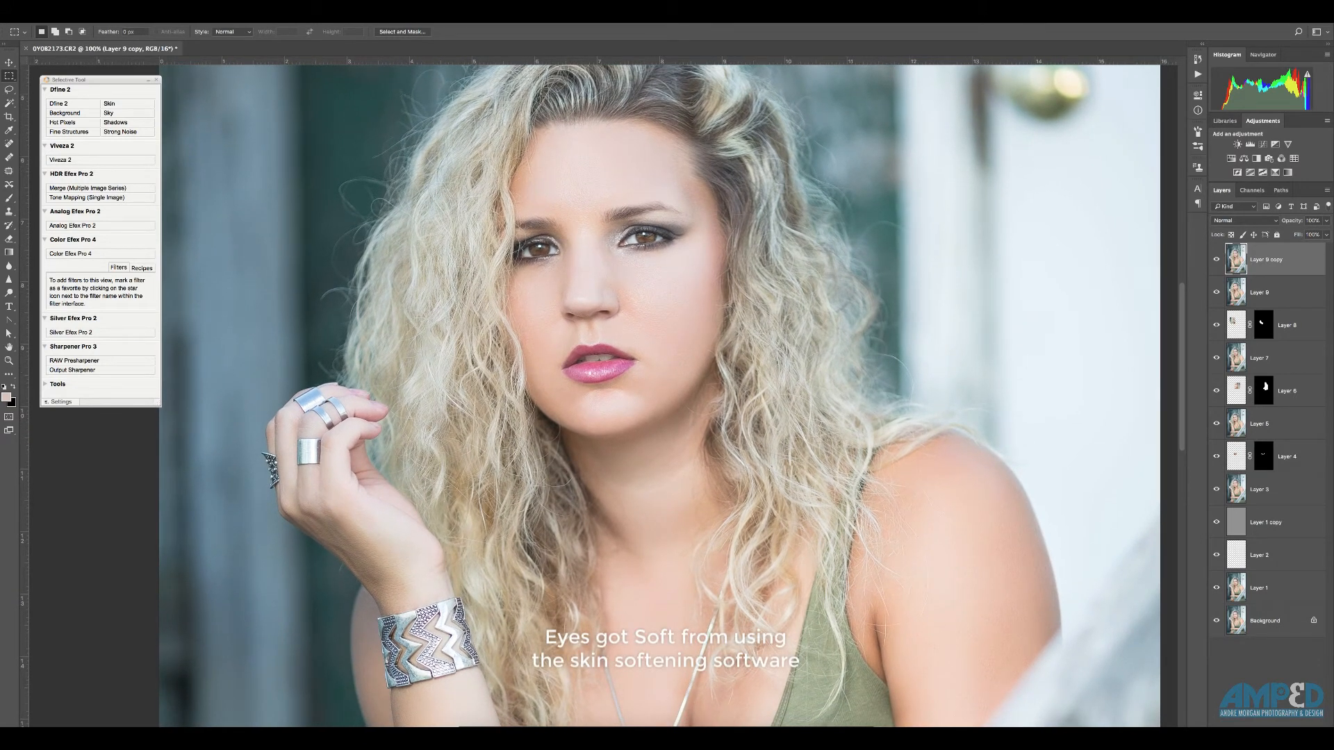
left_click(1261, 722)
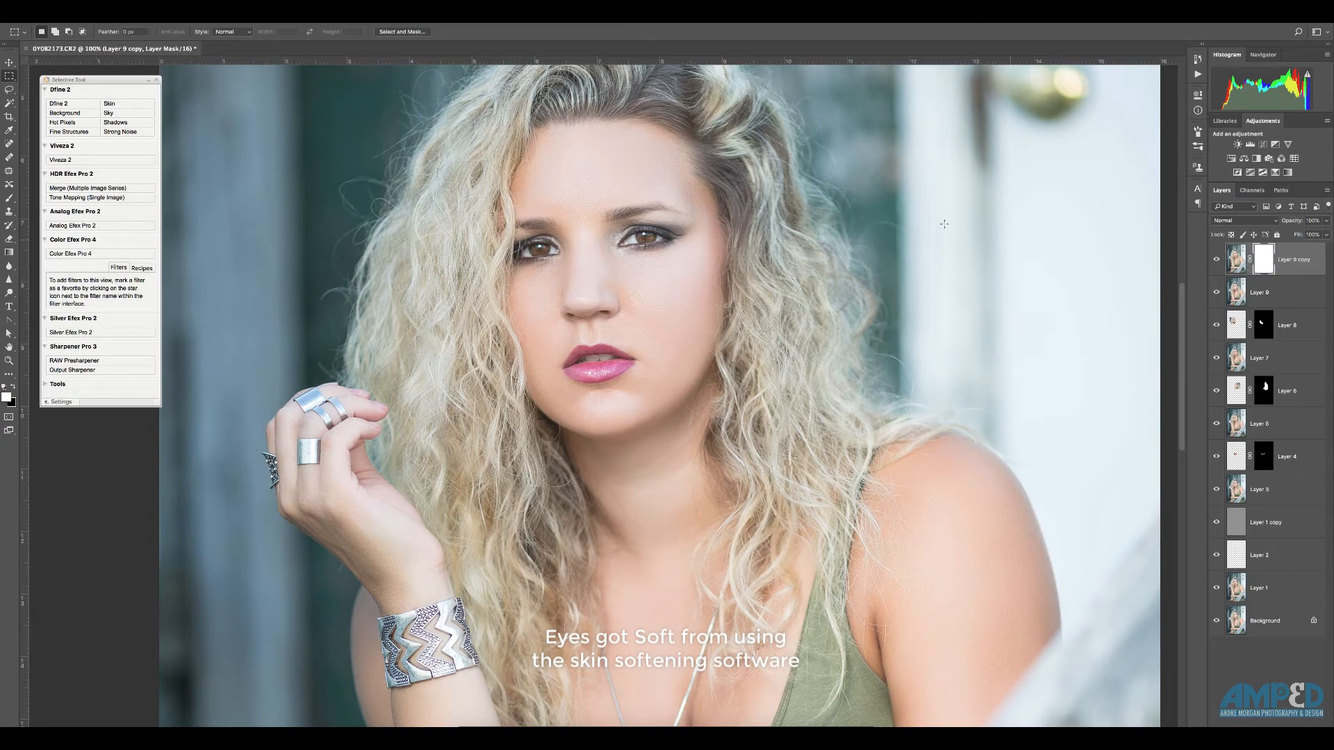
scroll(639, 229, "up", 5)
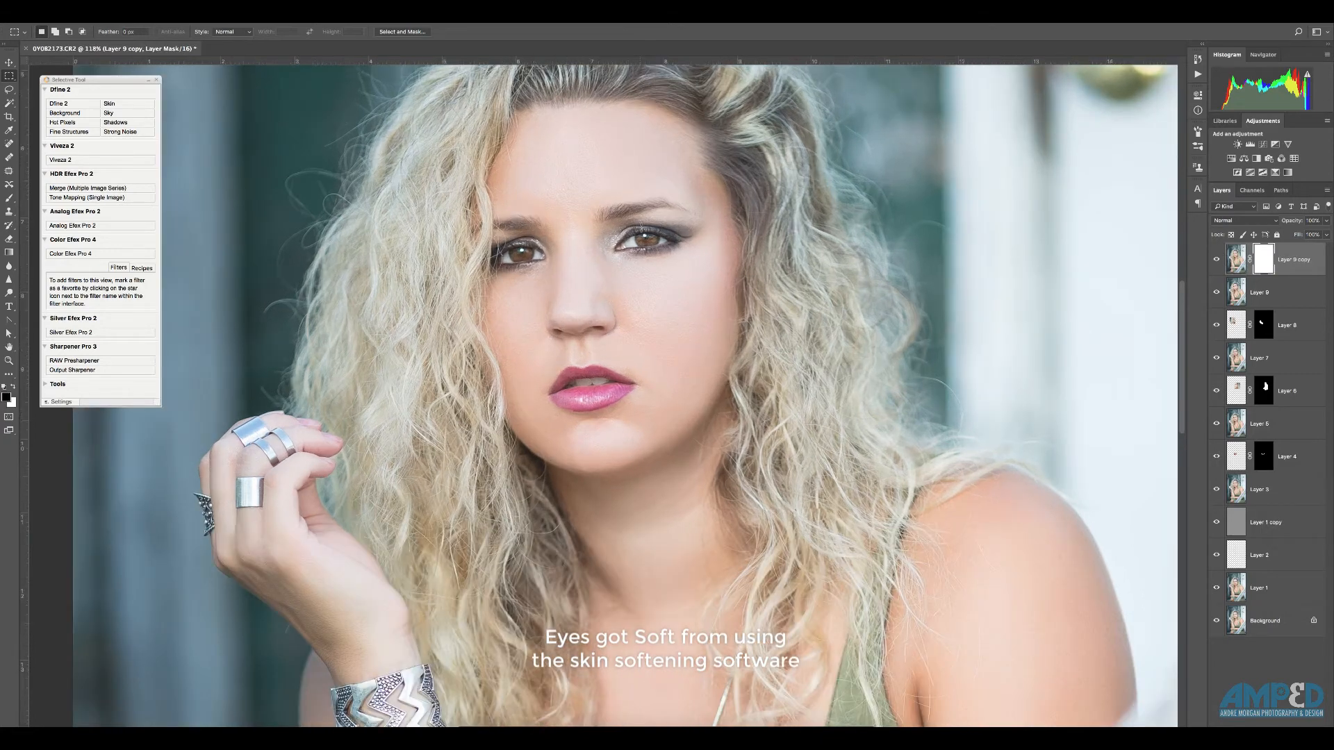
right_click(666, 262)
left_click(669, 262)
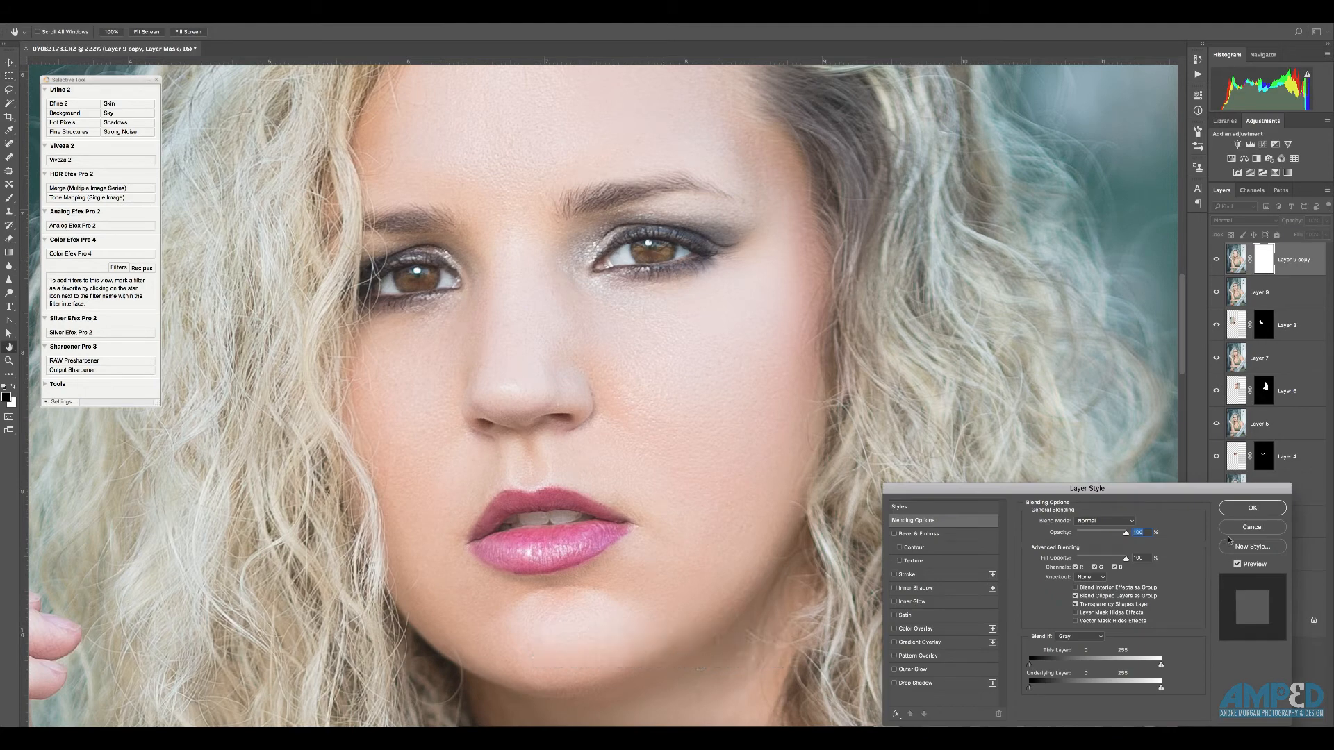
key("Return")
key("m")
right_click(602, 277)
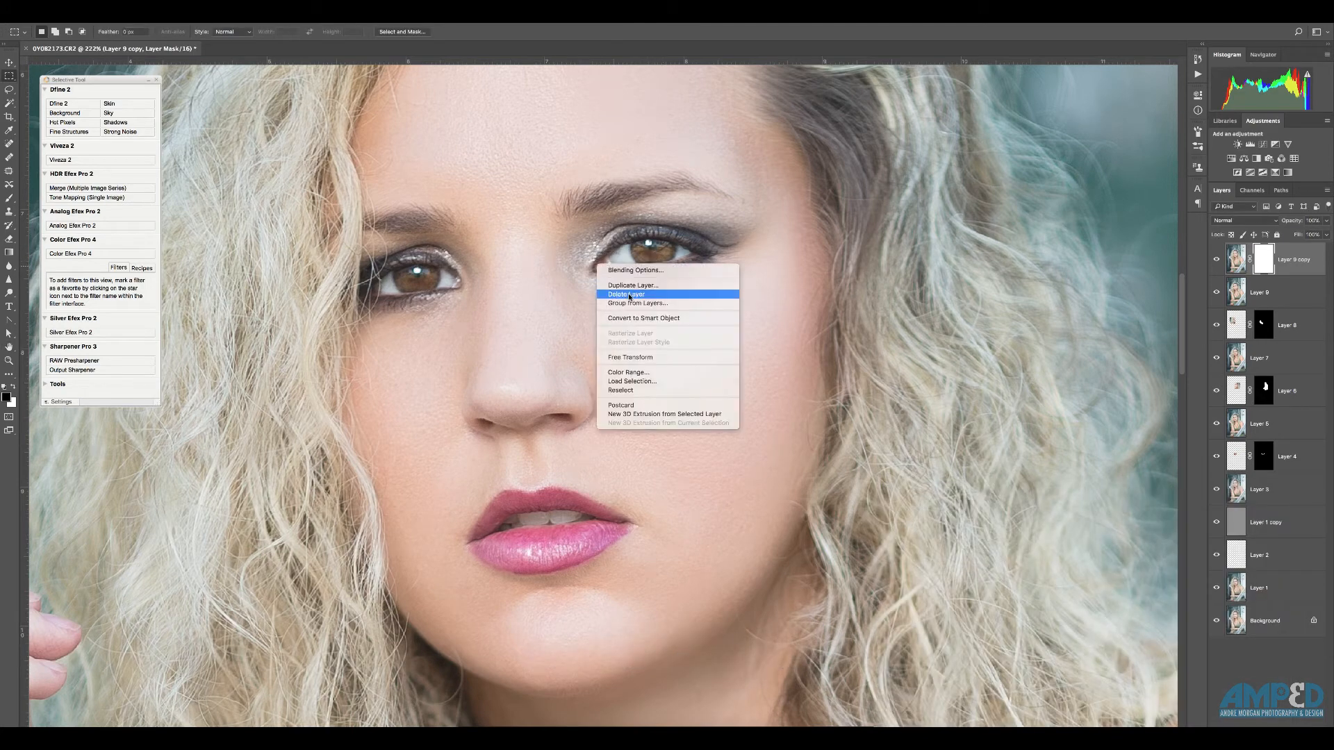
left_click(581, 269)
- Paint black with the Brush on Layer 9 copy's mask over both eyes to remove the smoothing there
key("b")
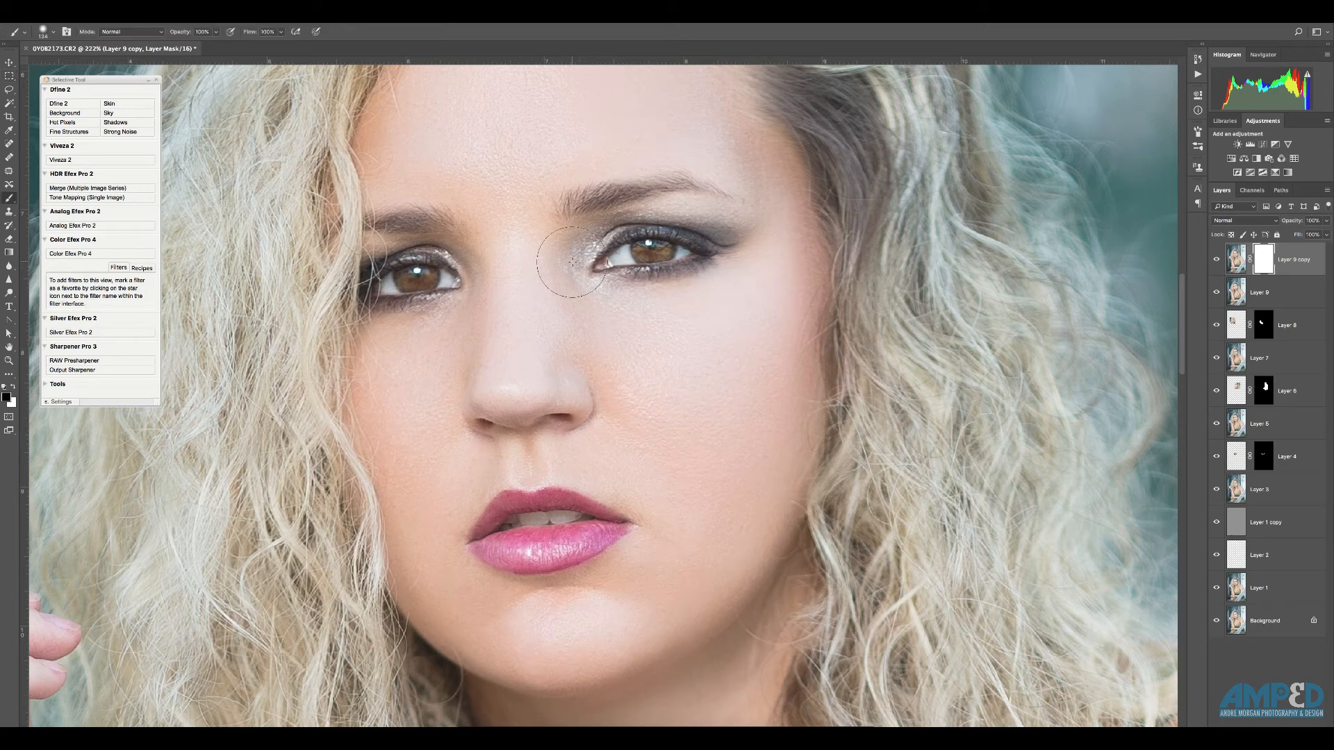
left_click_drag(658, 251, 606, 252)
left_click_drag(438, 226, 429, 226)
scroll(704, 244, "down", 4)
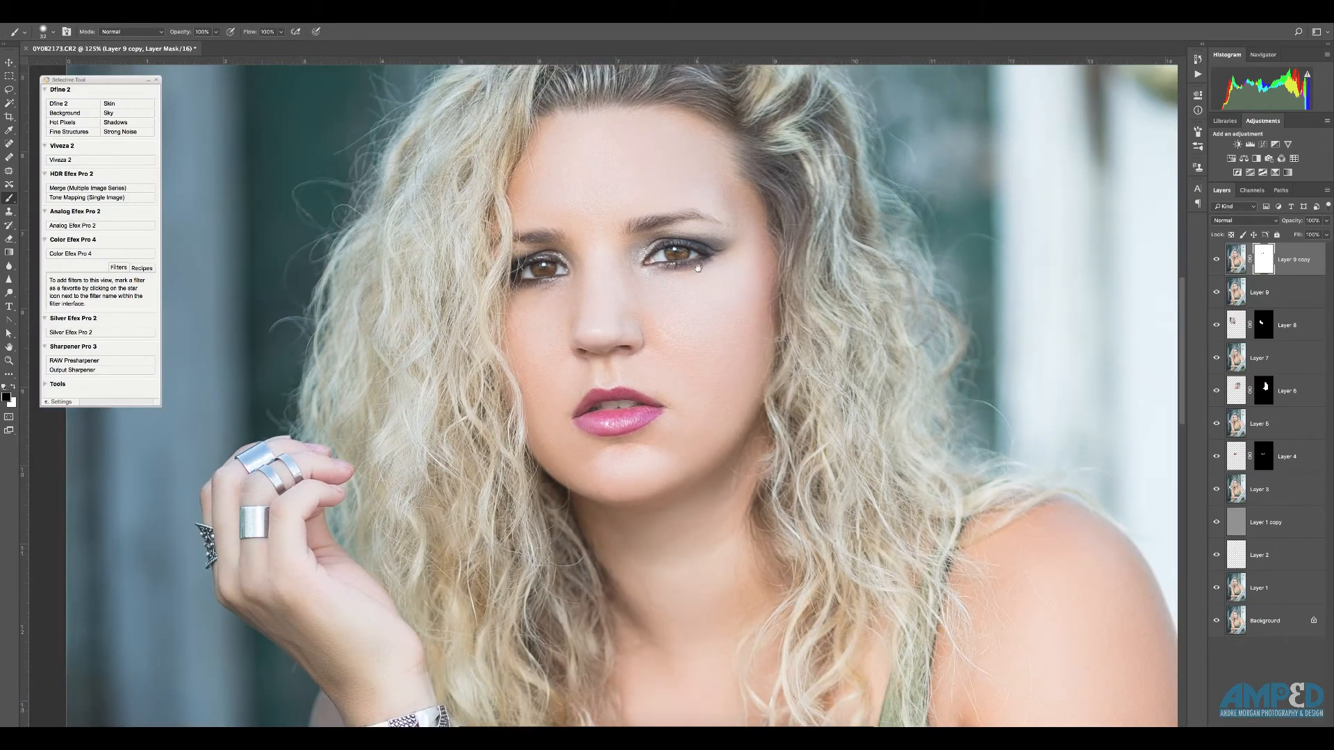
- Paint black on Layer 9 copy's mask over the hair on both sides of the face to bring back its detail
left_click_drag(698, 267, 708, 322)
left_click_drag(829, 386, 963, 395)
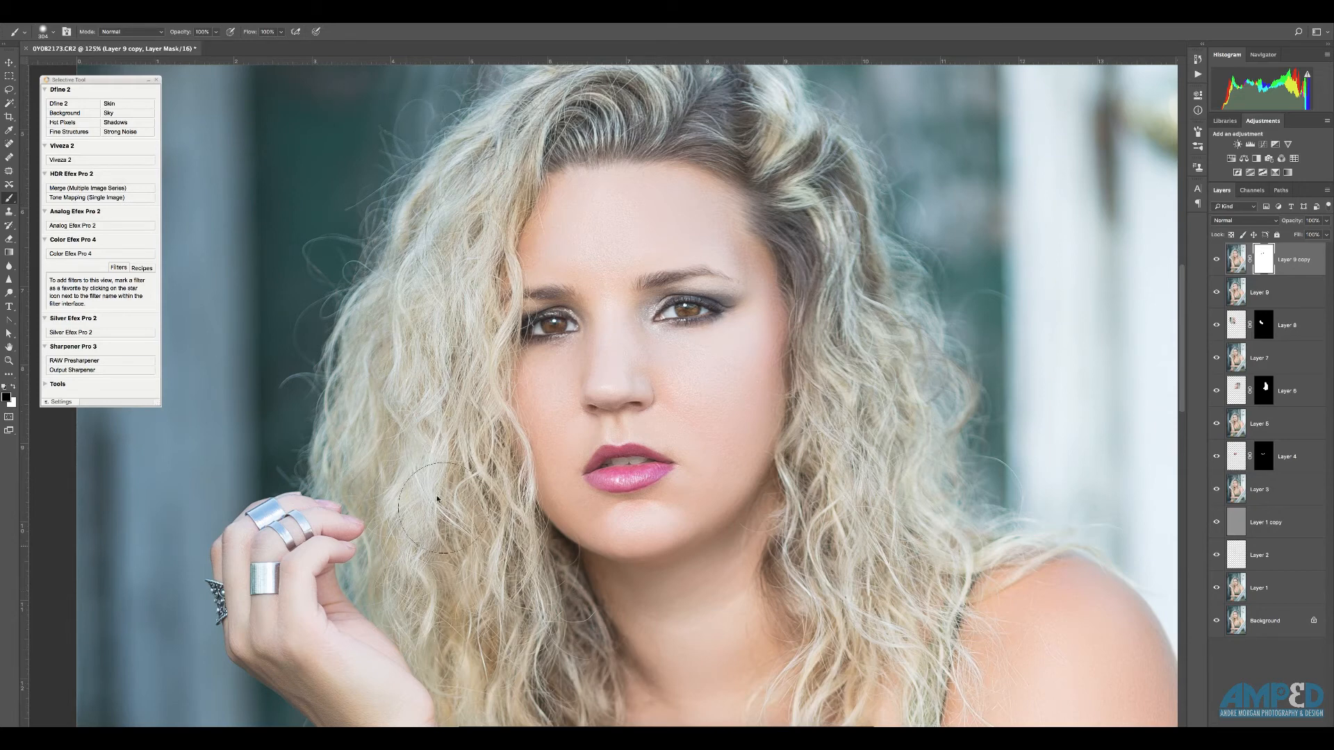
scroll(702, 394, "down", 8)
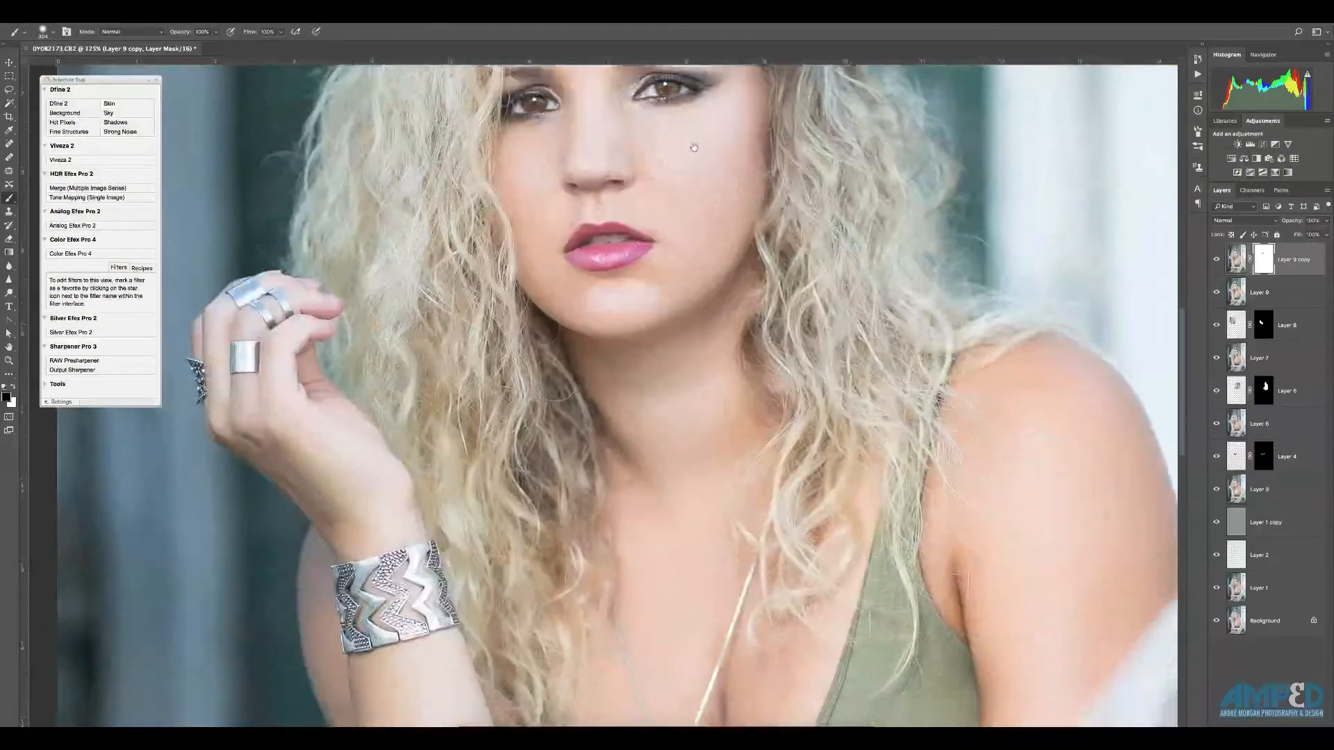
mouse_move(533, 656)
left_mouse_down()
mouse_move(489, 451)
mouse_move(515, 510)
mouse_move(578, 486)
mouse_move(550, 388)
mouse_move(491, 353)
left_mouse_up()
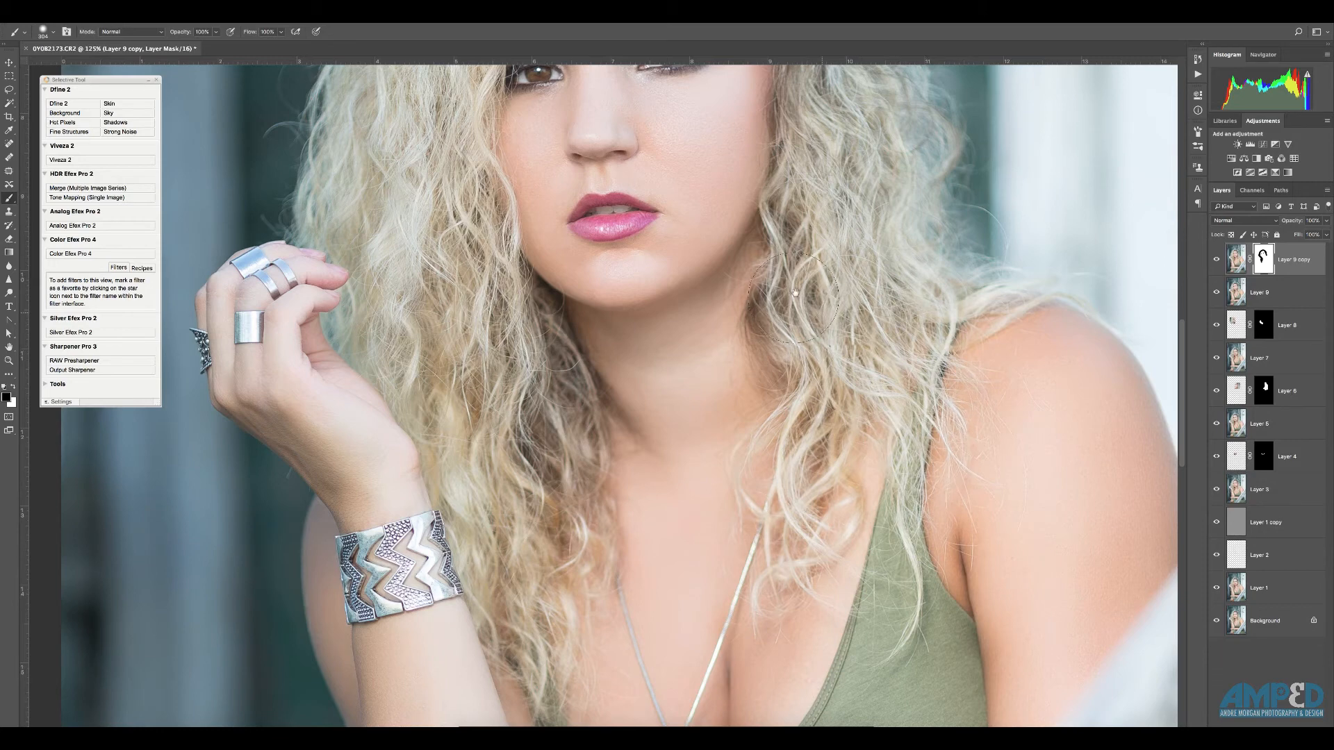
left_click_drag(1098, 284, 996, 464)
scroll(663, 157, "down", 10)
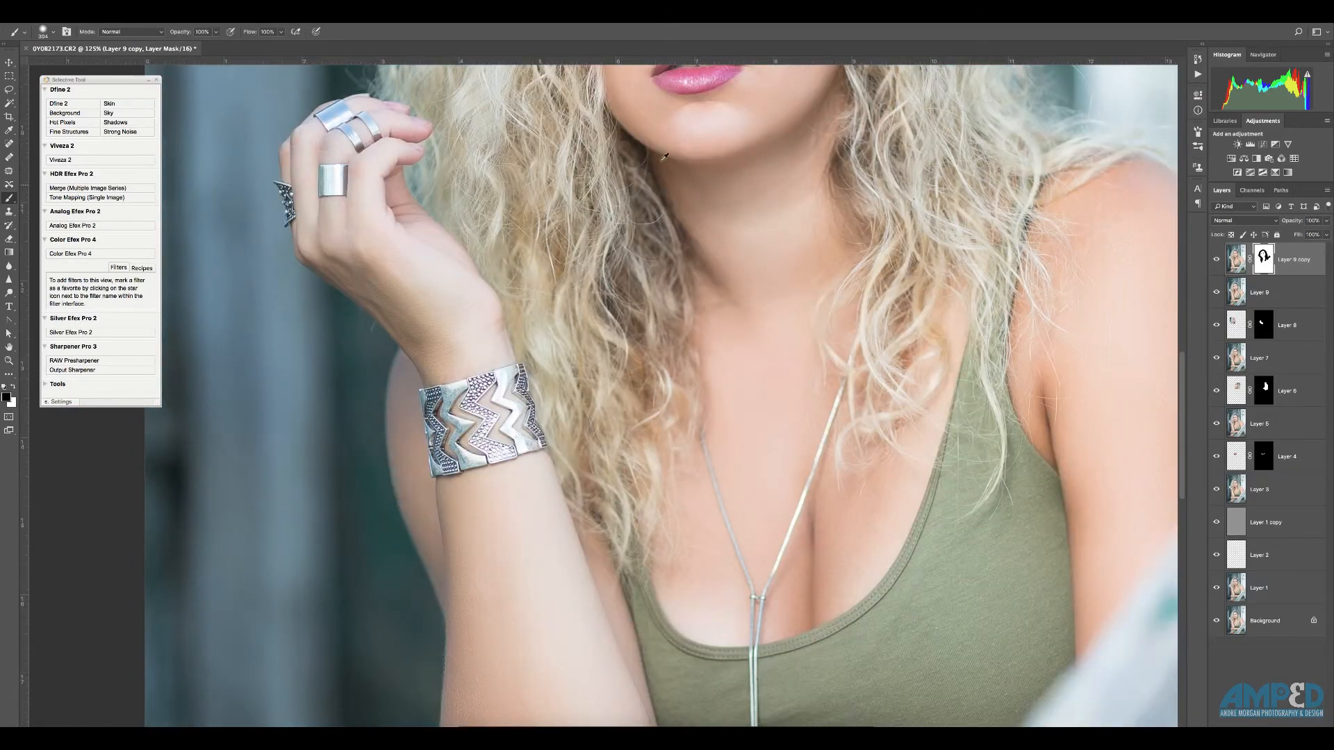
left_click_drag(723, 159, 751, 385)
left_click_drag(716, 286, 648, 289)
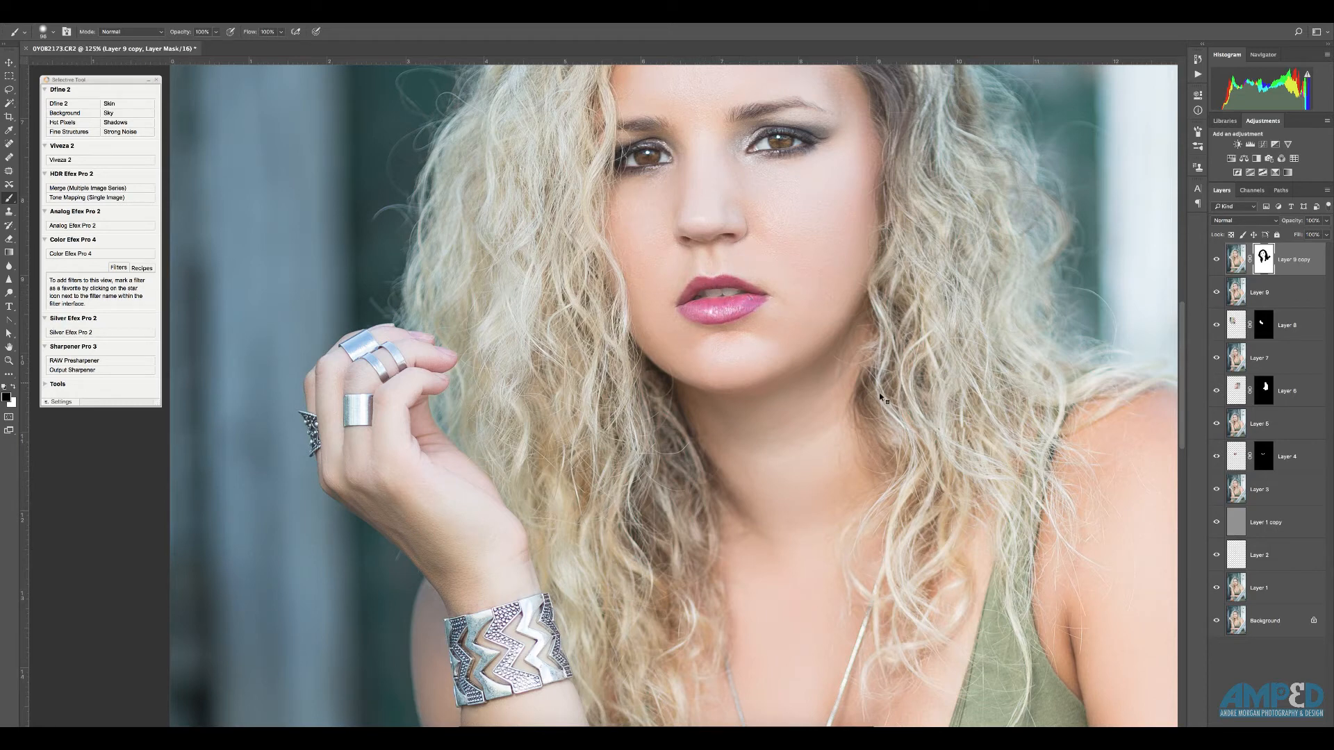
- Toggle all layers above the Background to compare the whole portrait with the original
scroll(879, 393, "down", 3)
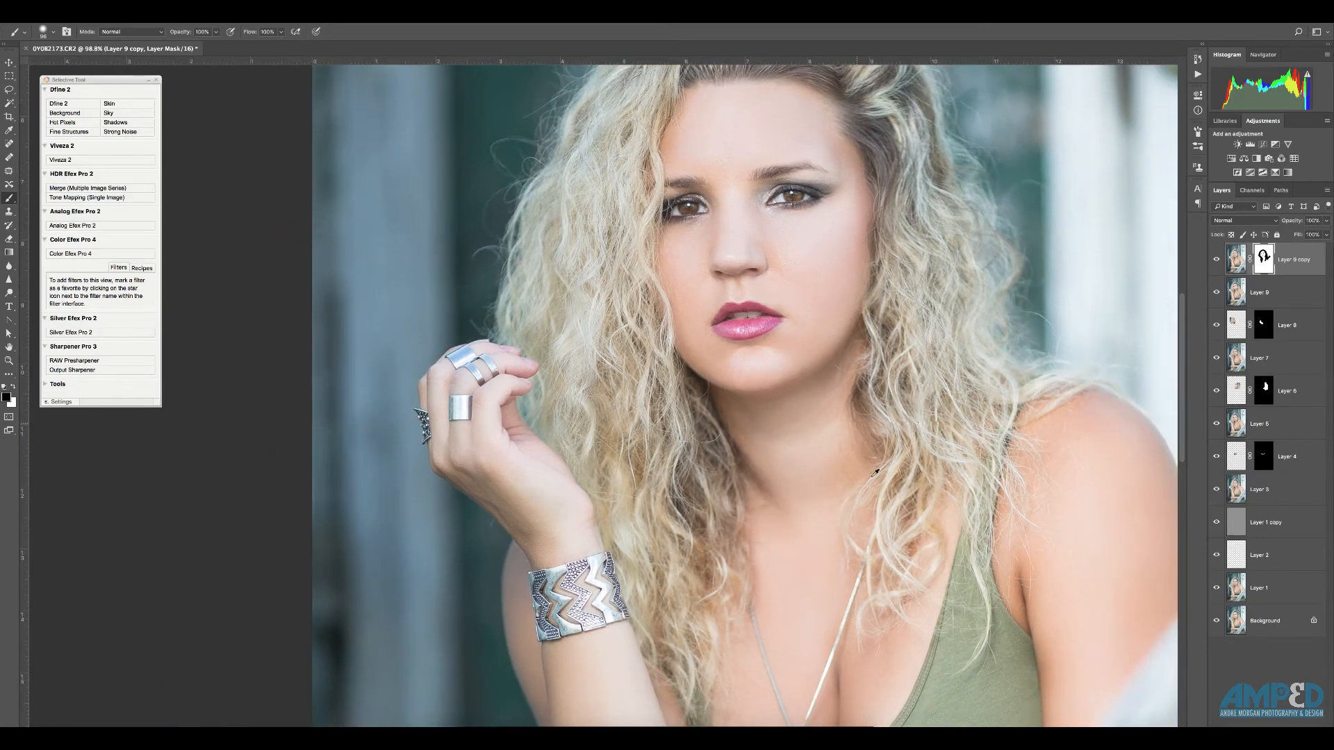
scroll(878, 480, "down", 3)
left_click_drag(837, 414, 797, 226)
left_click_drag(1108, 182, 1129, 346)
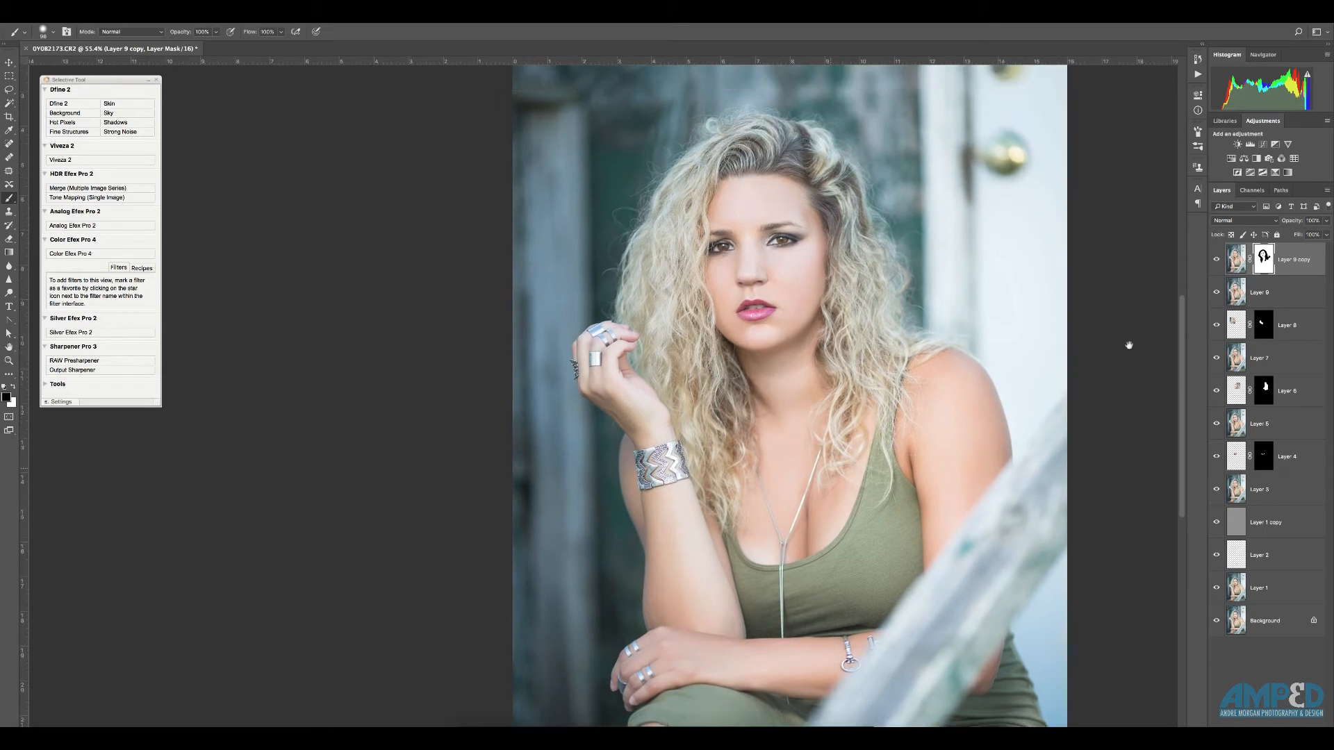
left_click(1217, 622, "alt")
left_click(1217, 622, "alt")
left_click(1217, 622, "alt")
left_click(1217, 622, "alt")
- Stamp all visible layers into a new top layer and open it in Alien Skin Exposure X2, allowing its network connection
key("ctrl+alt+shift+e")
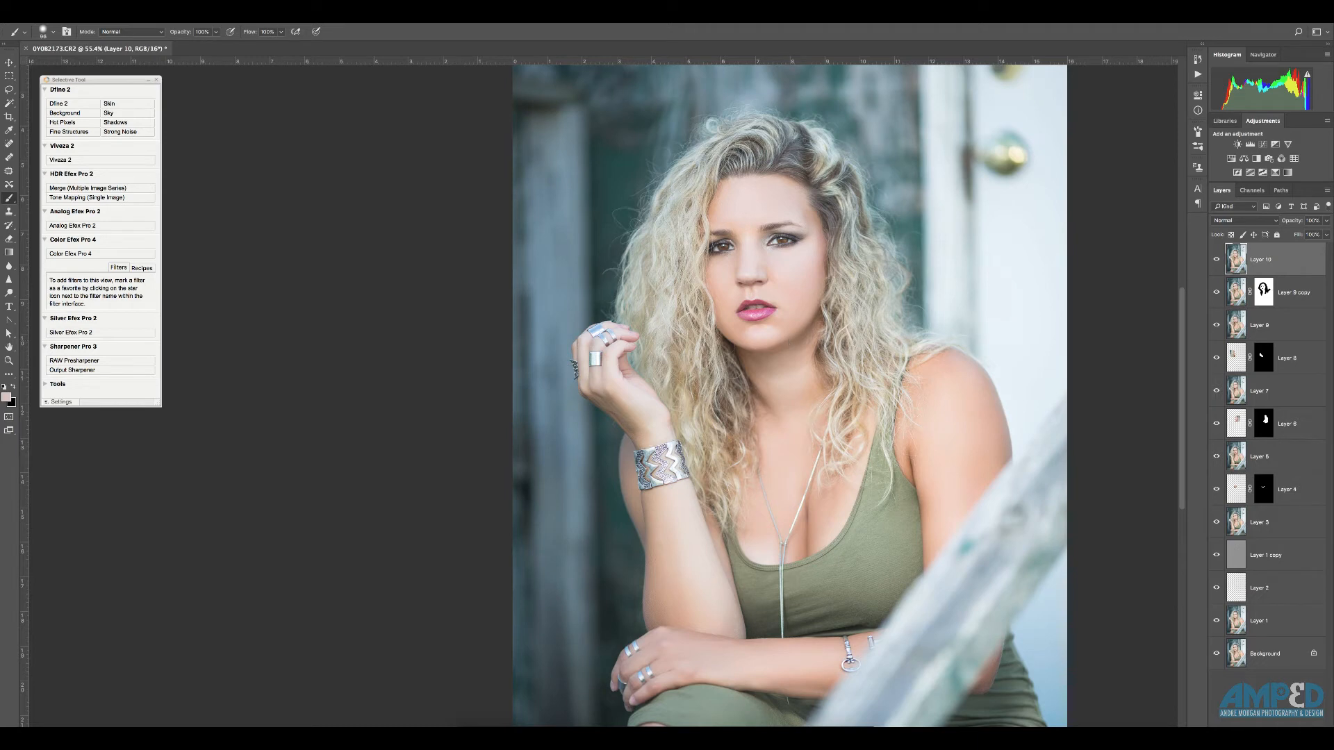
left_click(258, 11)
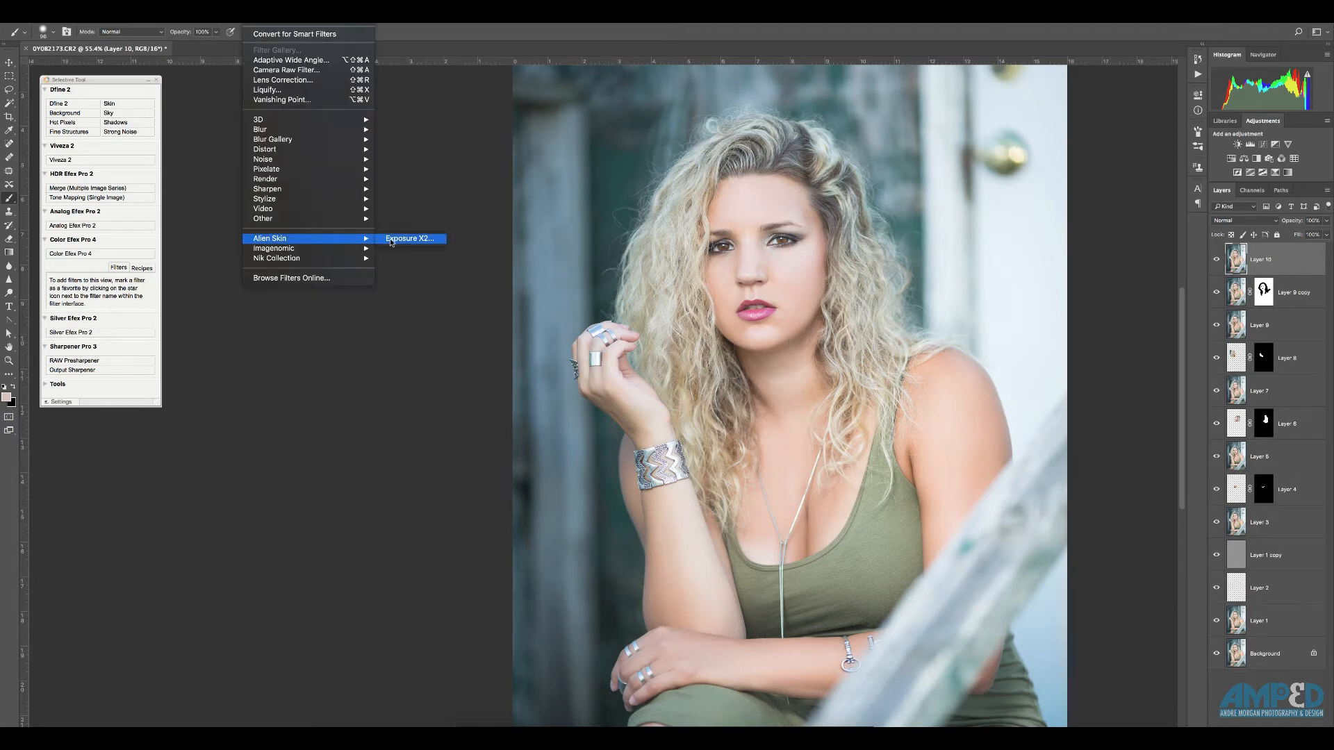
left_click(392, 240)
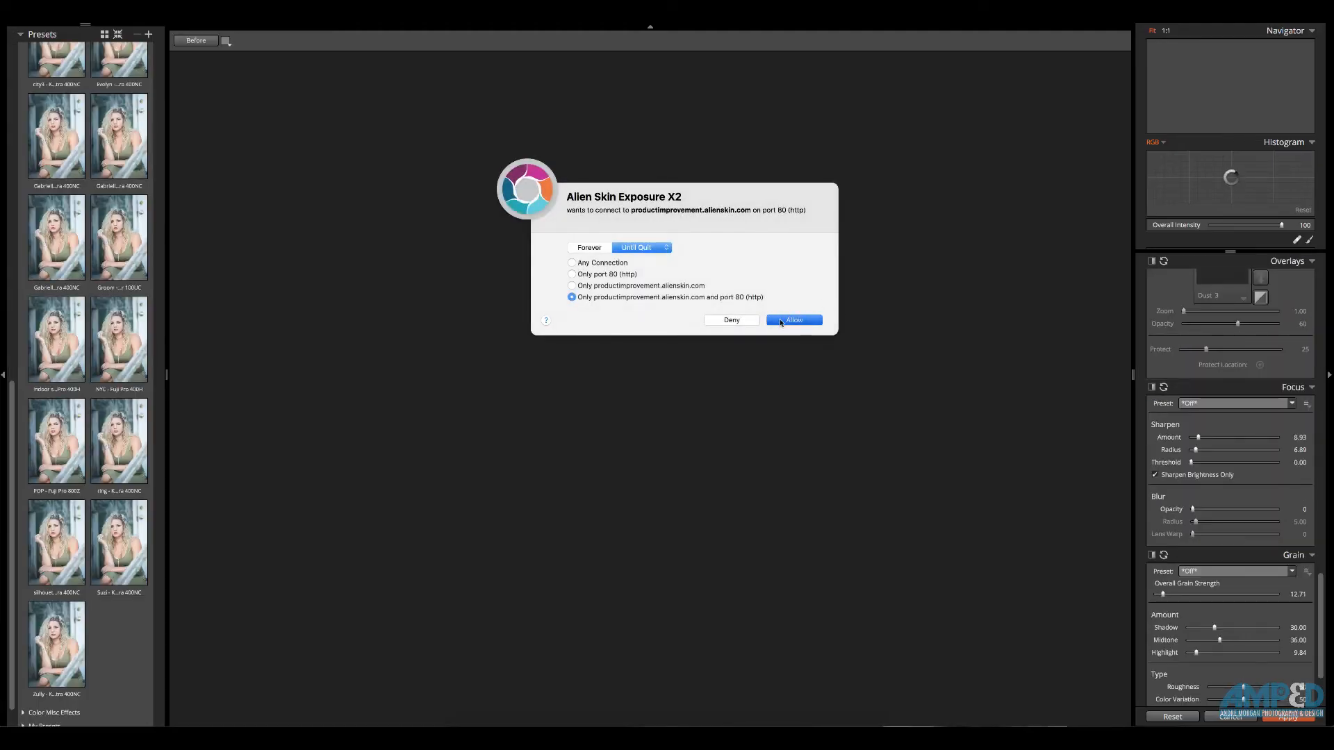
left_click(781, 320)
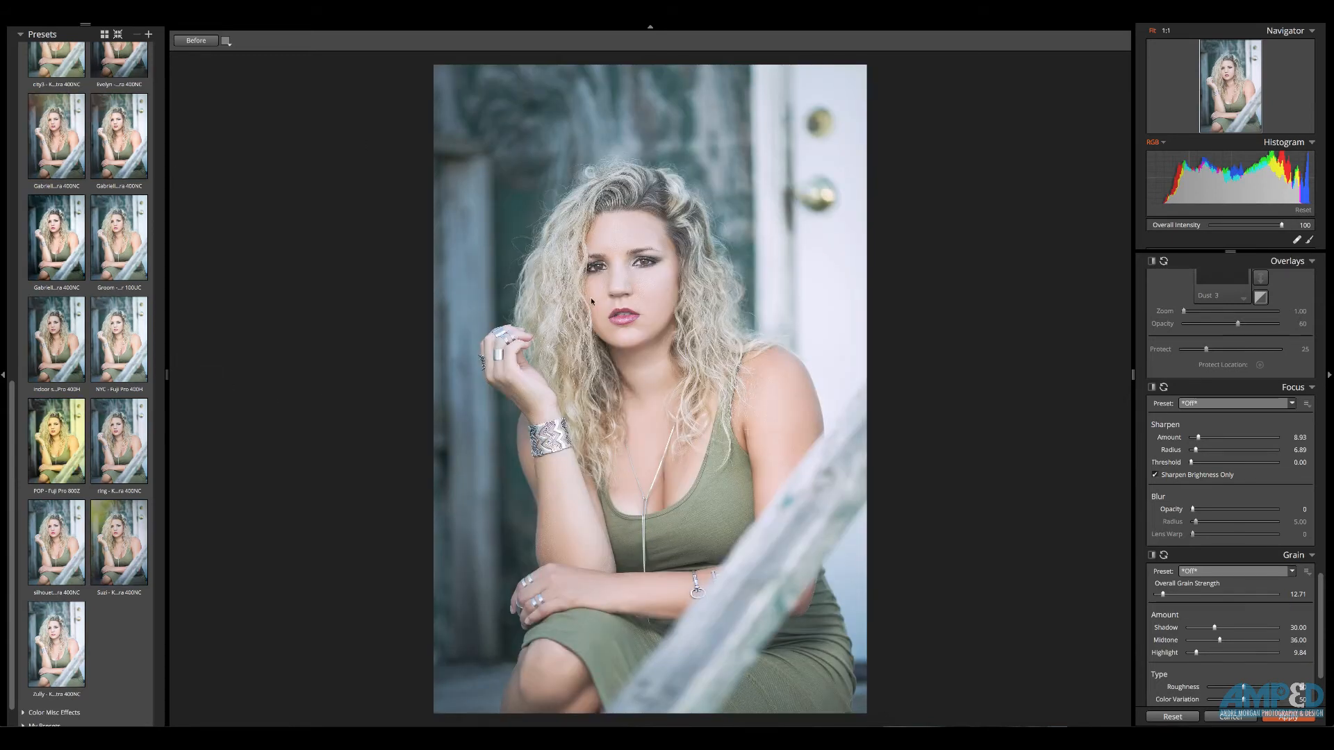
- Compare the graded portrait with its before view at closer magnification
scroll(658, 339, "up", 4)
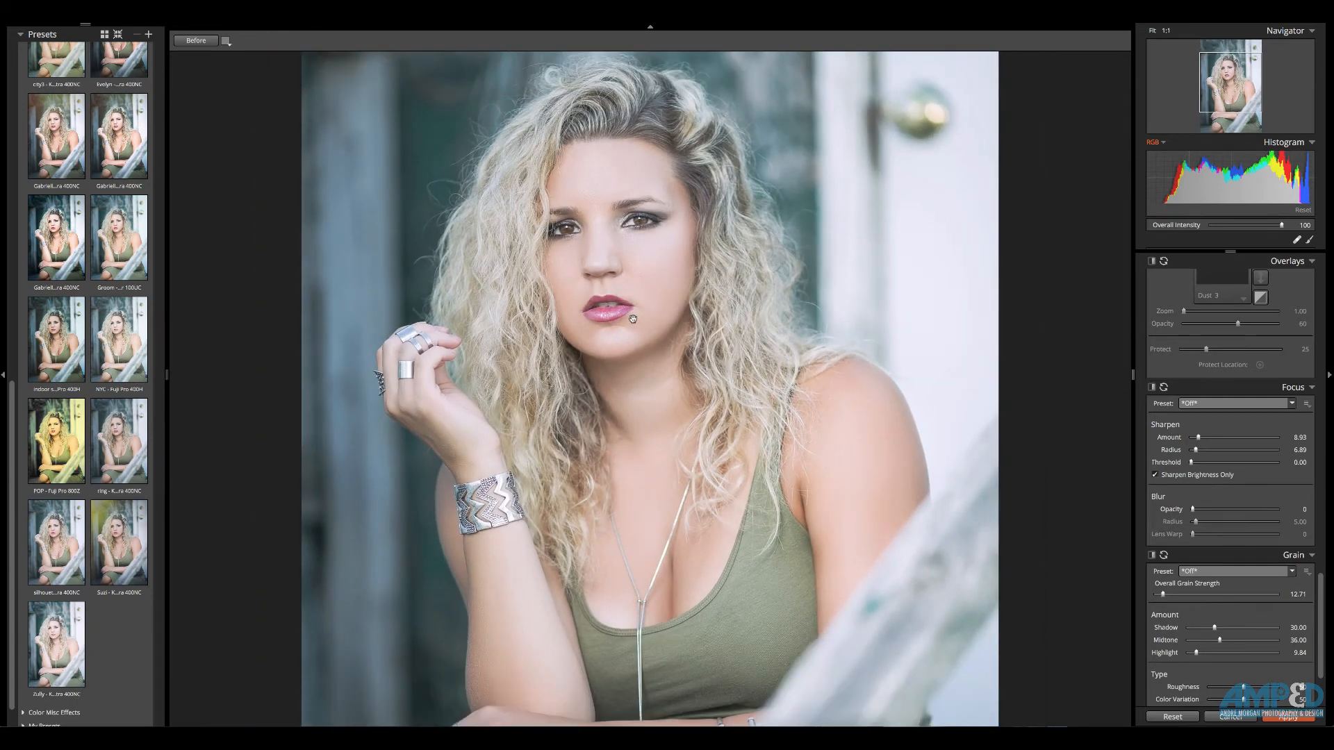
left_click(195, 41)
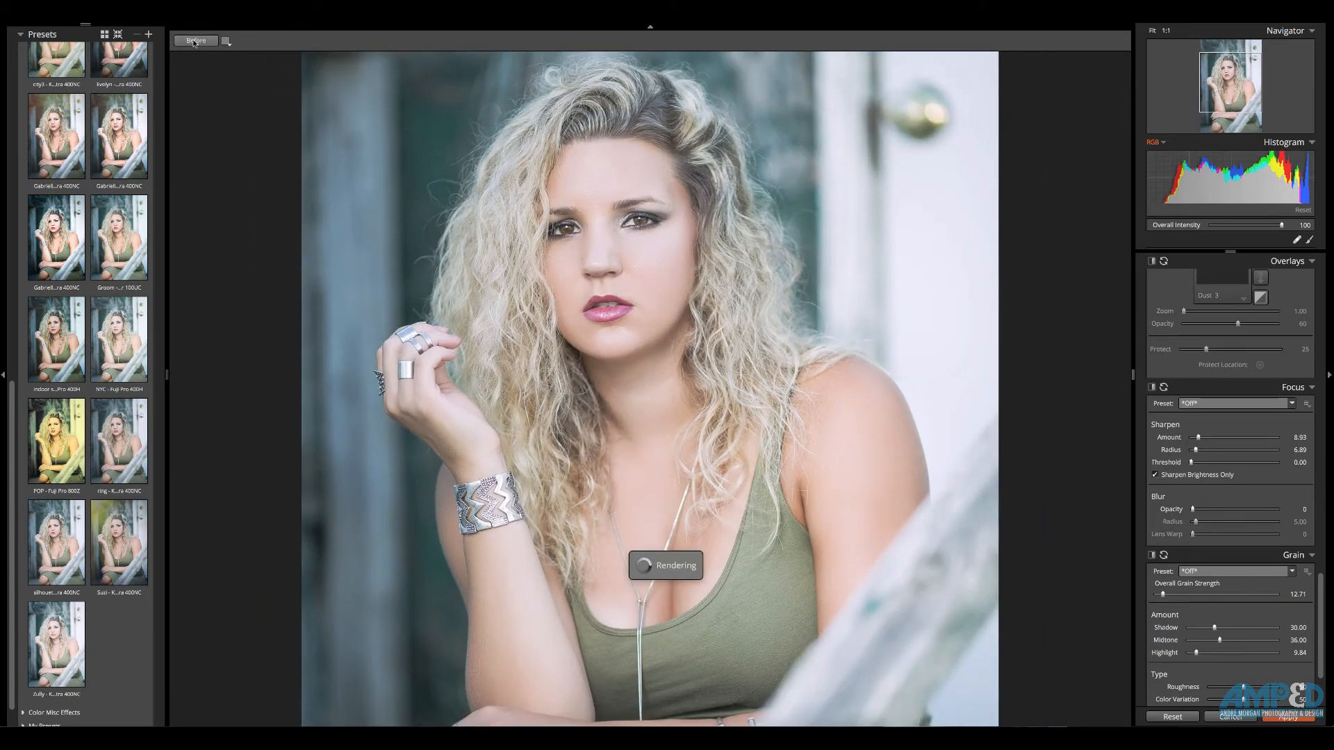
left_click(195, 41)
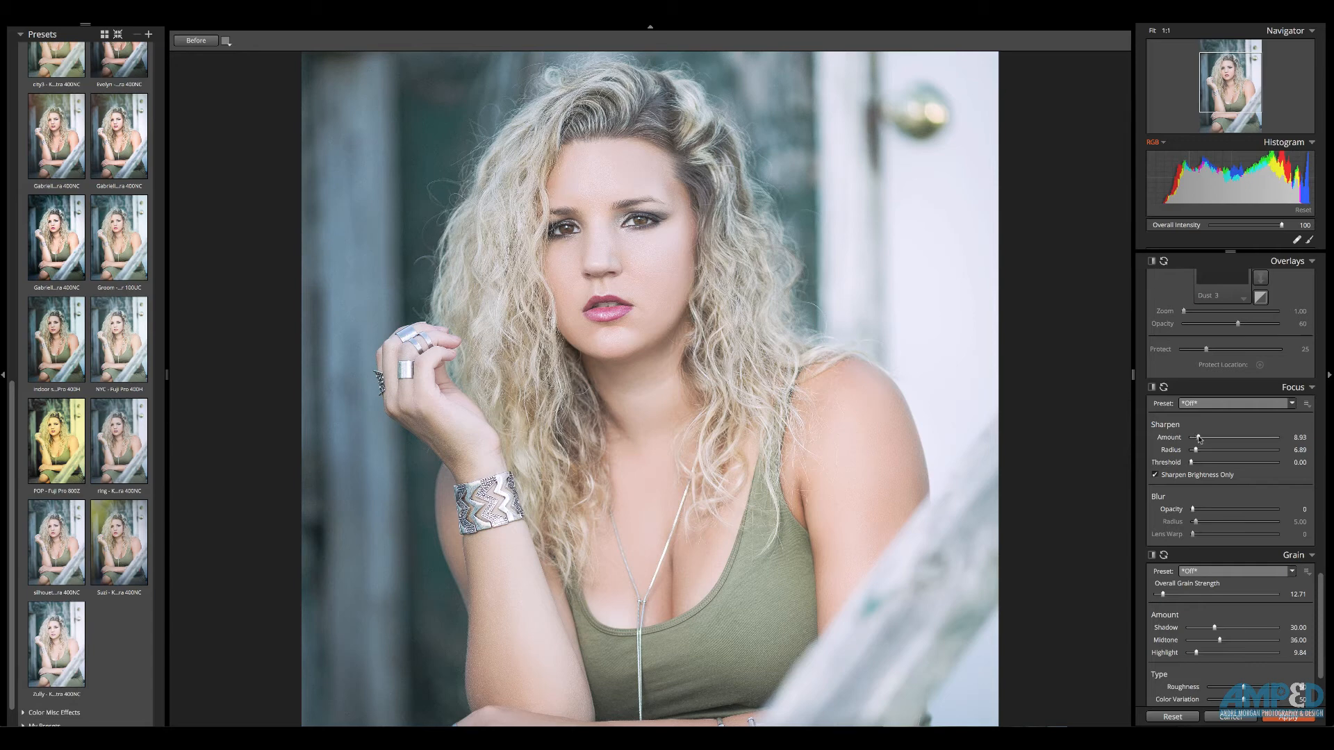
- Lower the Focus sharpening amount, set Detail sharpening to amount 37 and radius 1.24, and apply the Exposure look
left_click_drag(1198, 438, 1188, 439)
left_click_drag(1319, 591, 1320, 253)
left_click_drag(1208, 451, 1214, 453)
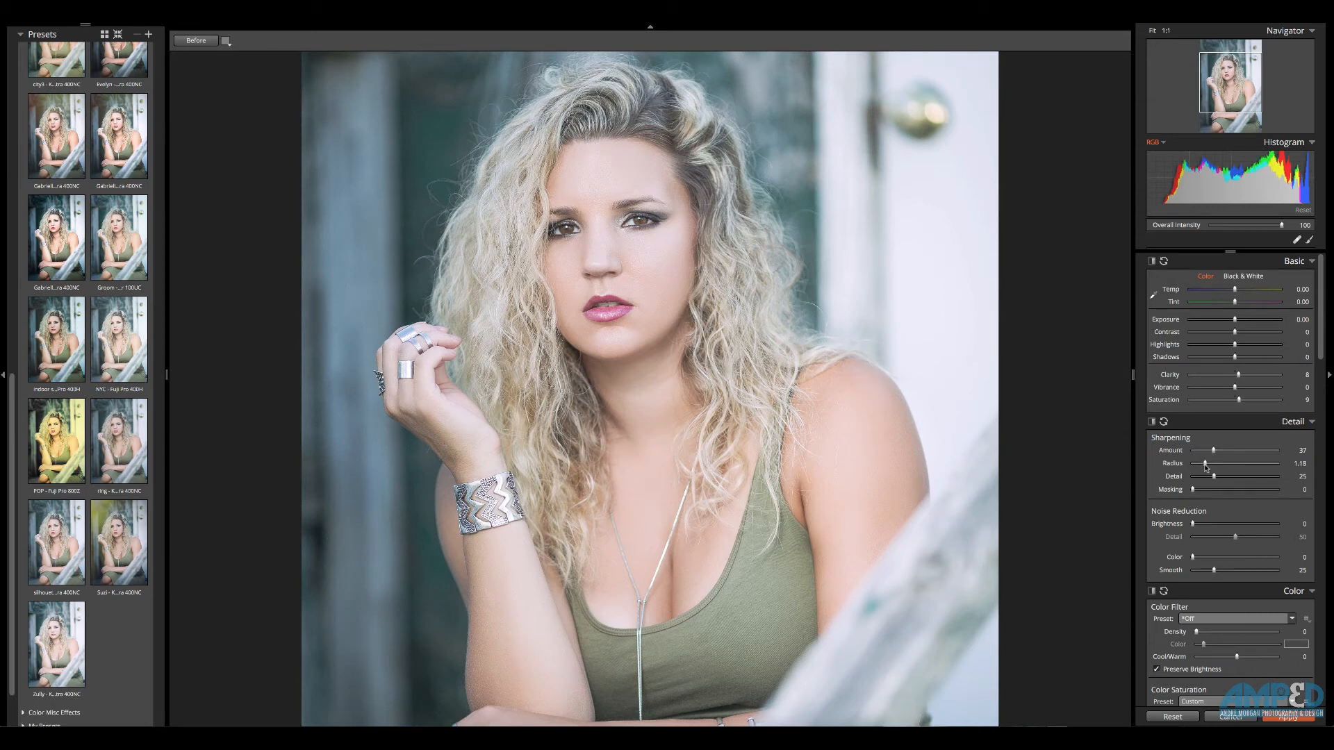
left_click_drag(1206, 468, 1207, 469)
left_click_drag(716, 351, 717, 436)
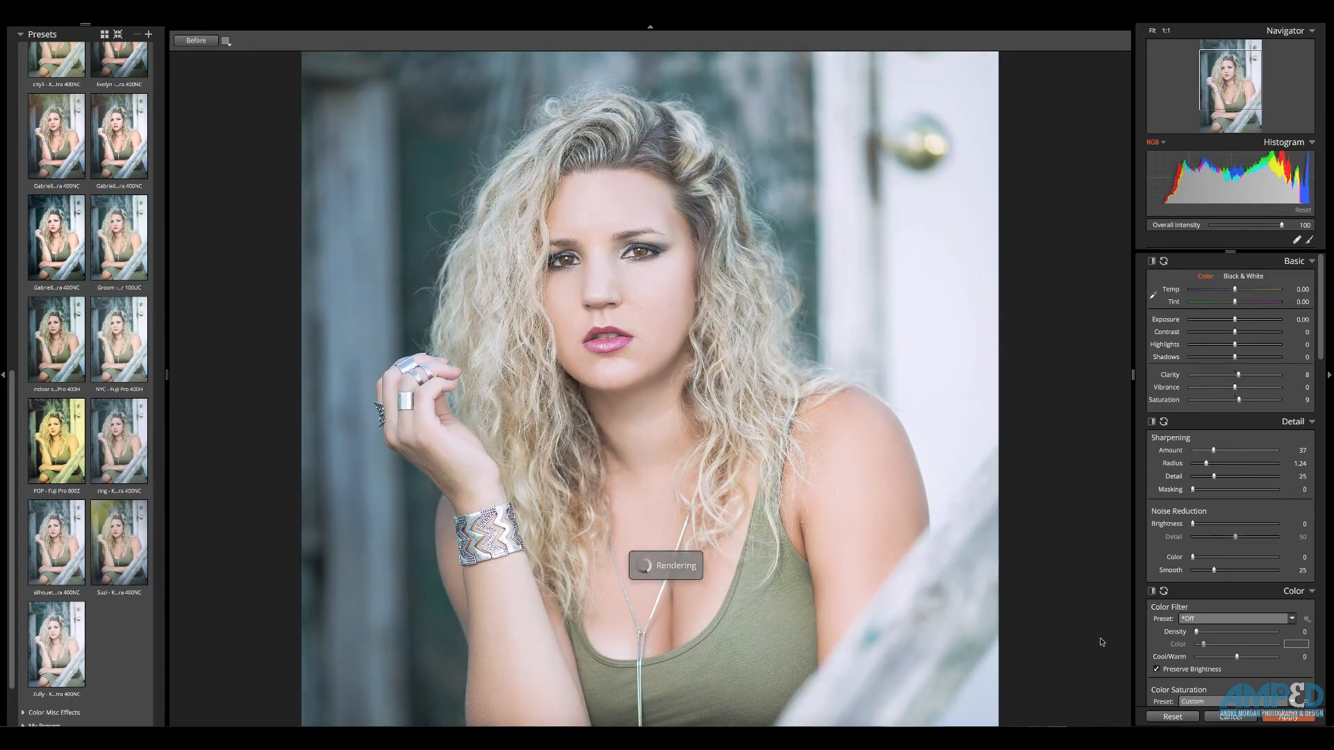
left_click(1294, 720)
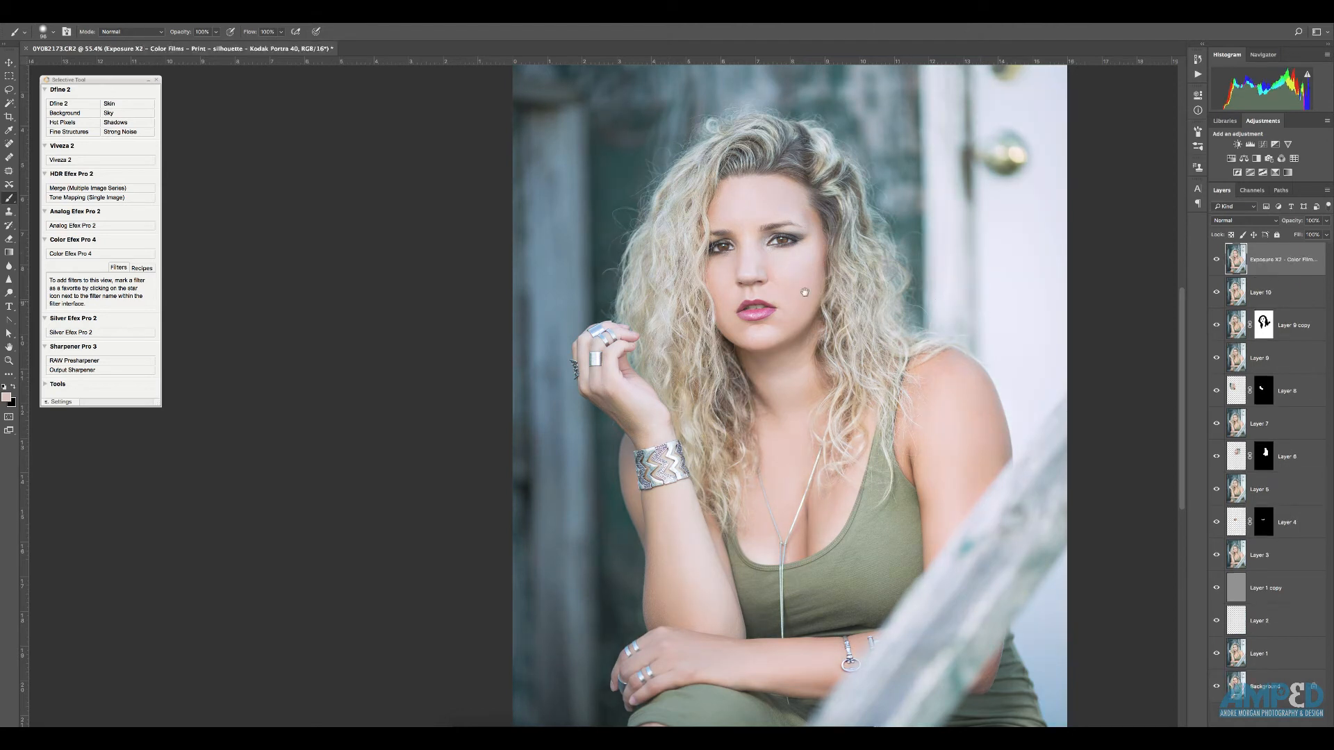
- Add a Curves layer above the Exposure layer, nudge its black point inward and move its white point to input 247
left_click_drag(804, 292, 652, 271)
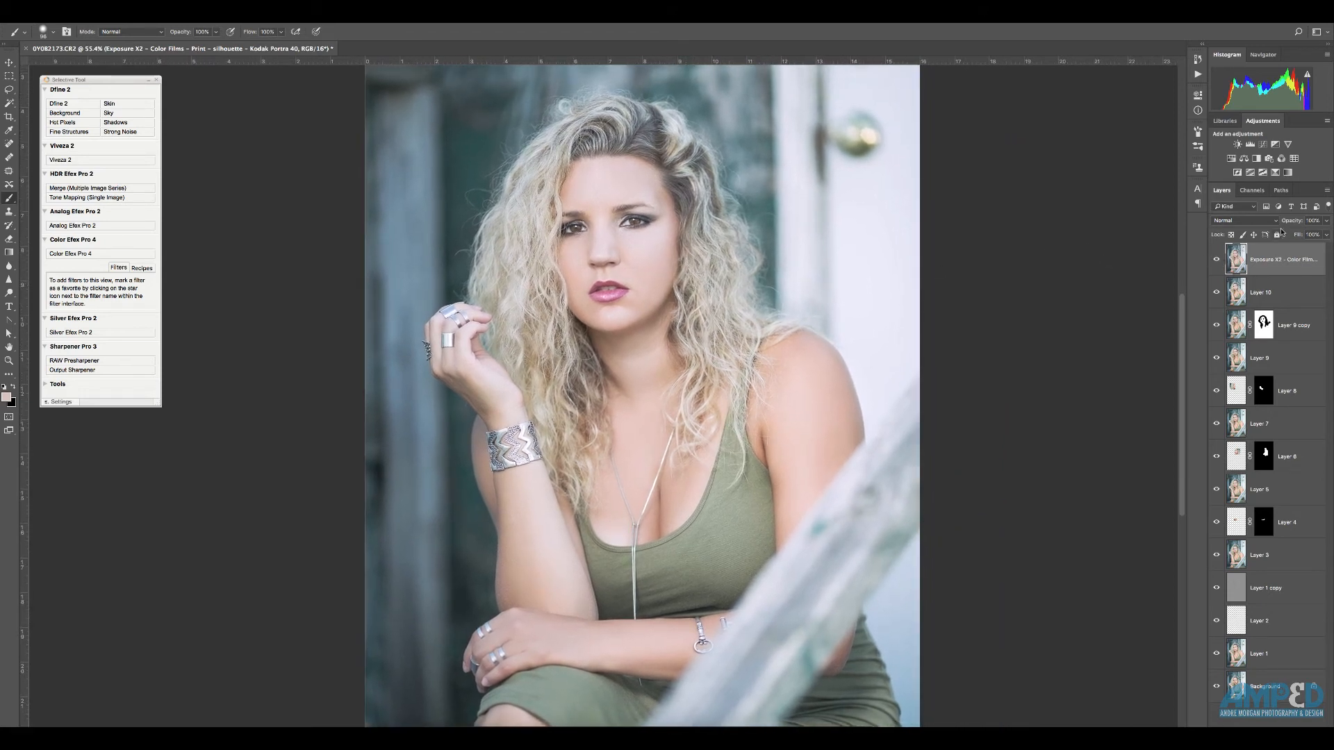
left_click(1262, 144)
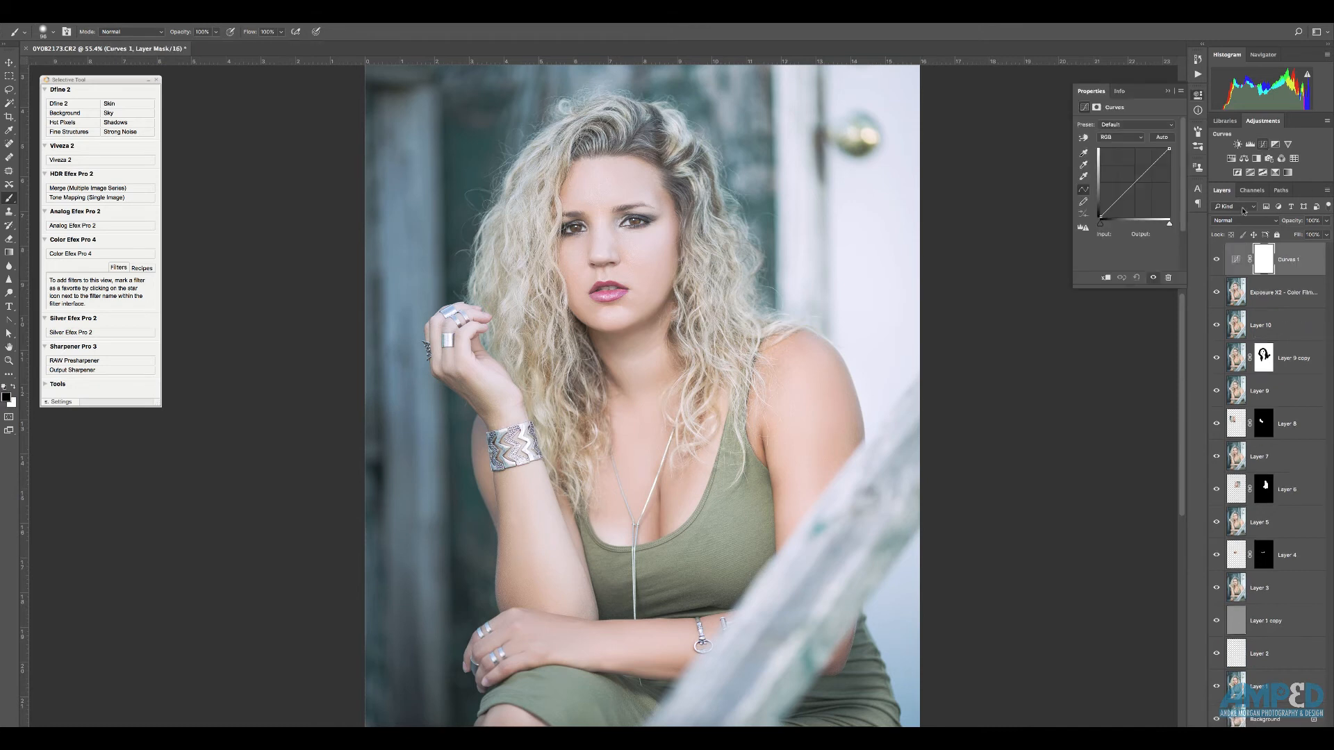
left_click_drag(1099, 225, 1101, 226)
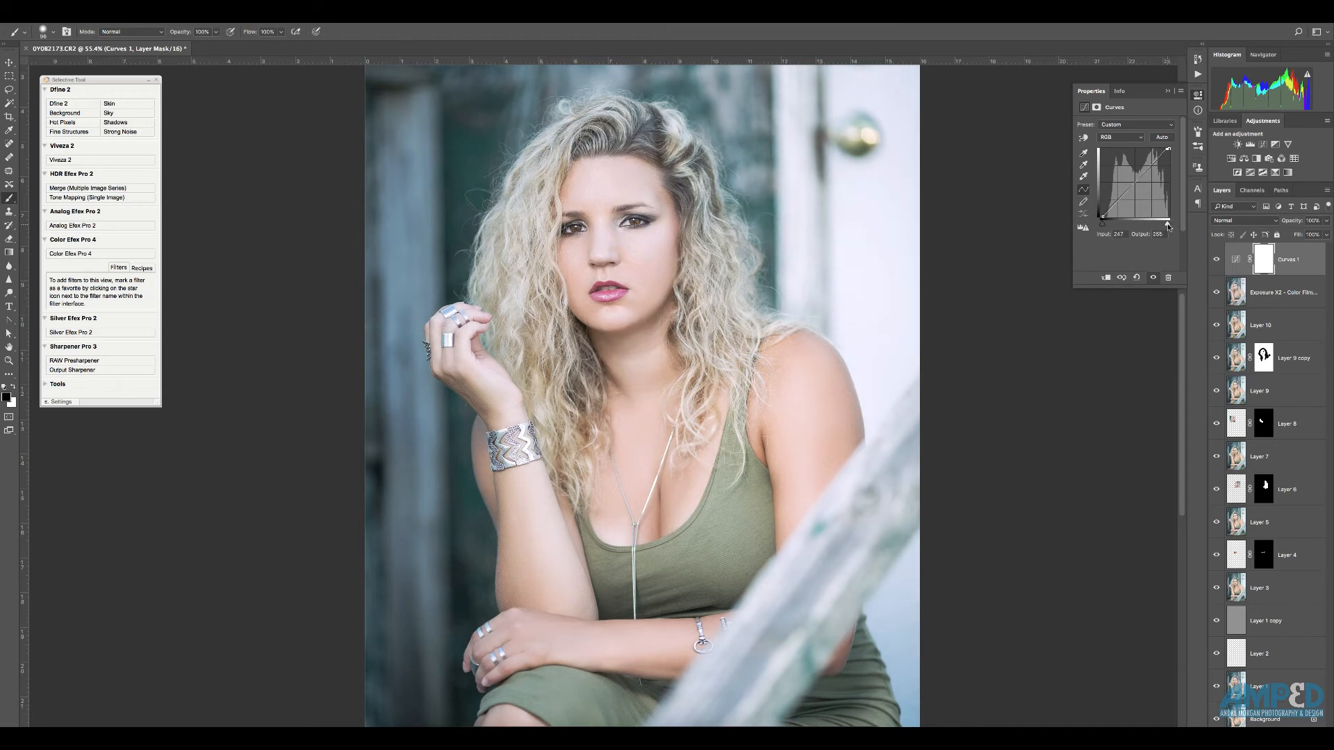
- Toggle the new Curves layer's visibility to compare the portrait's contrast with and without it
left_click(1218, 262)
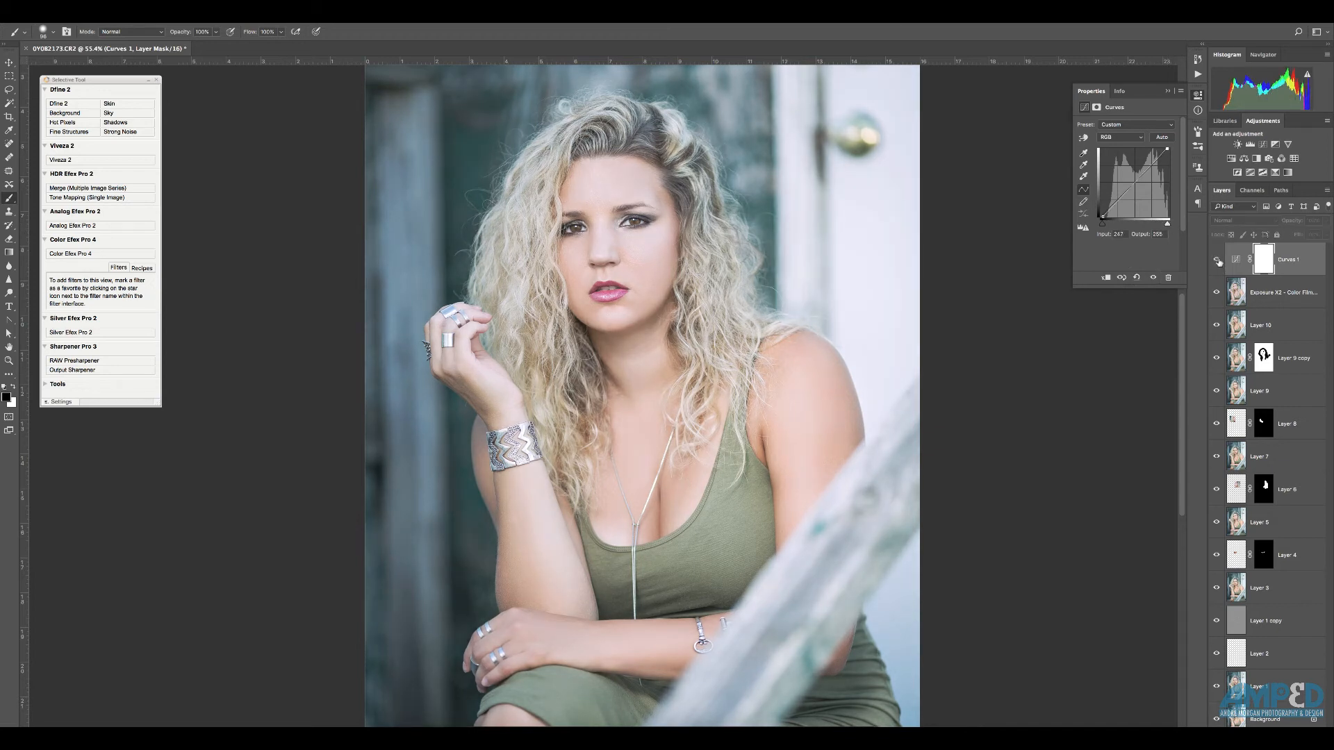
left_click(1219, 260)
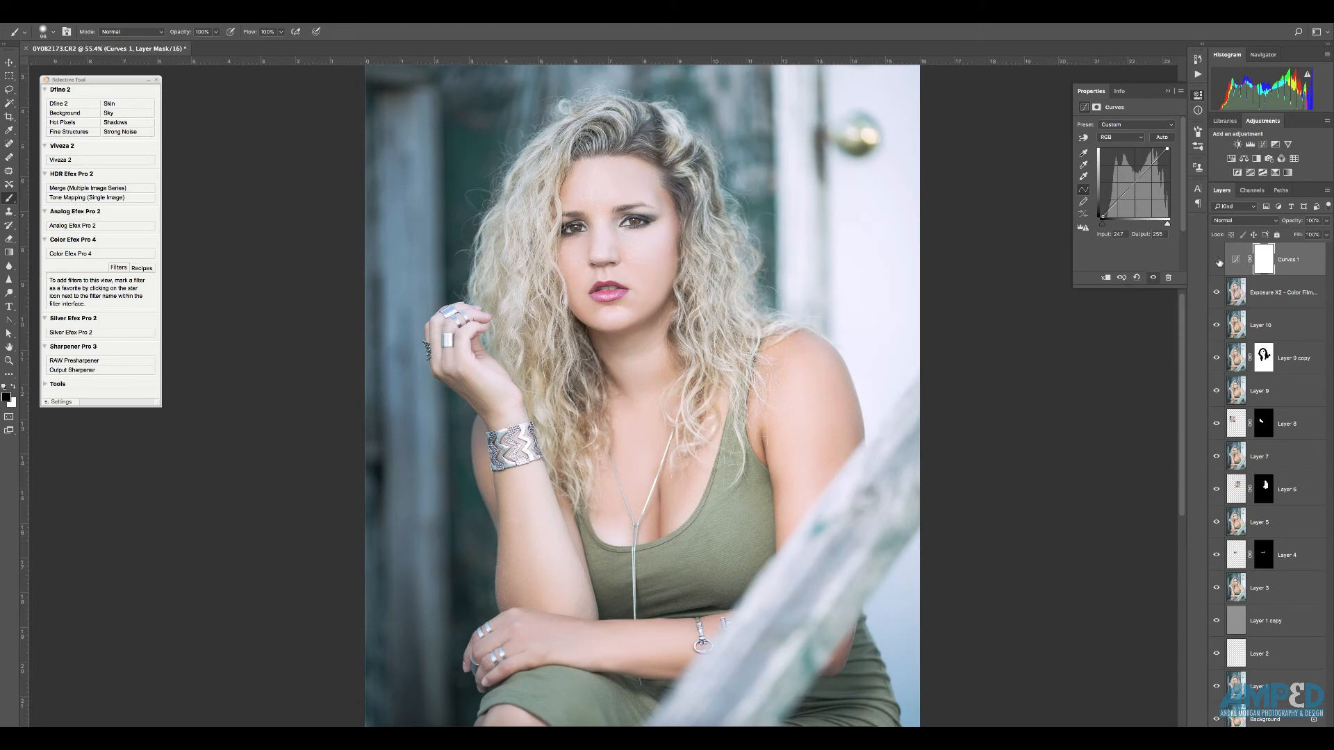
left_click(1218, 260)
left_click(1217, 260)
left_click(1302, 735)
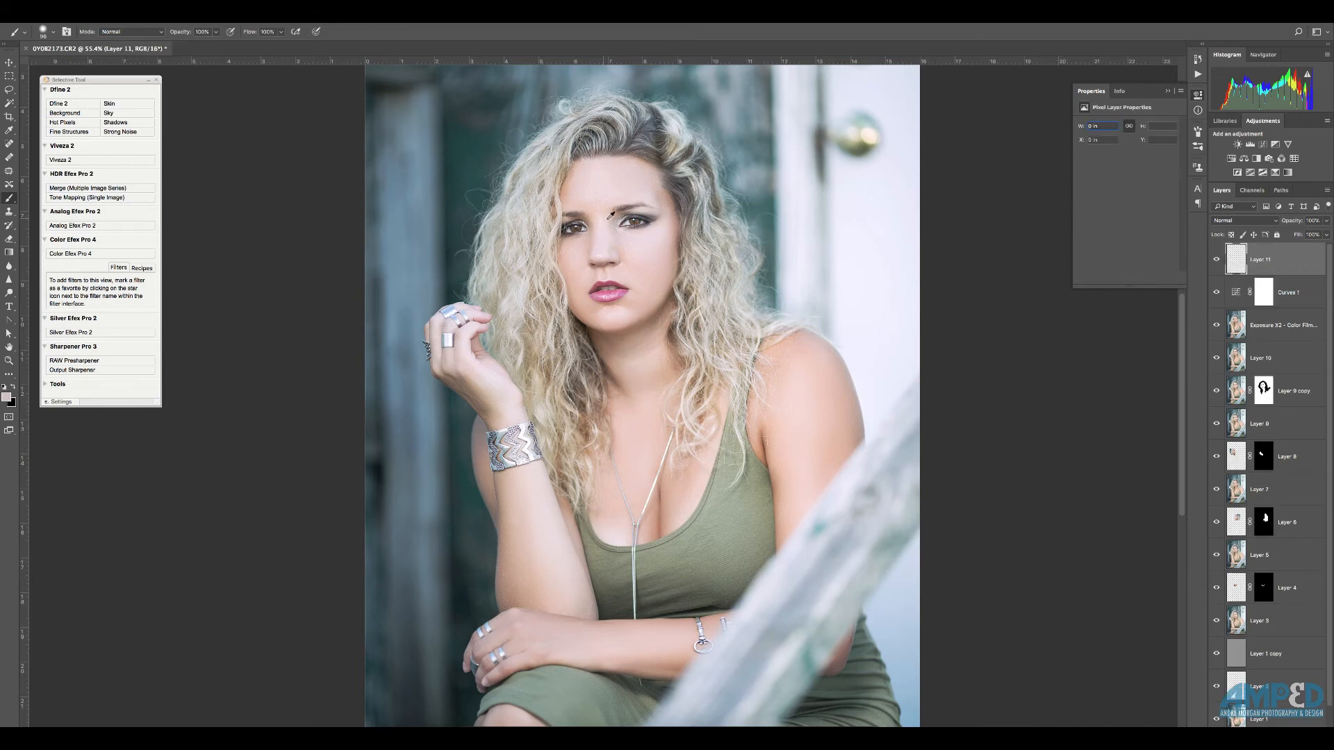
scroll(610, 216, "up", 5)
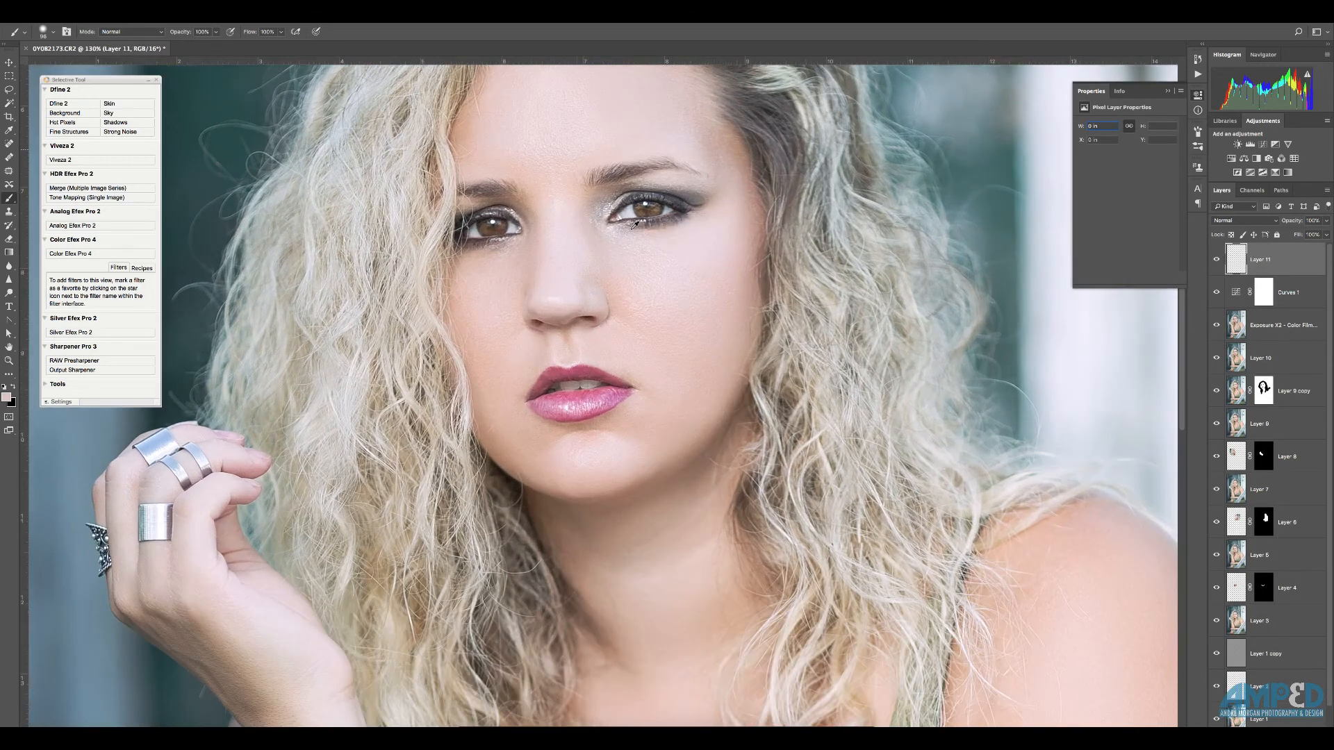
scroll(635, 225, "up", 2)
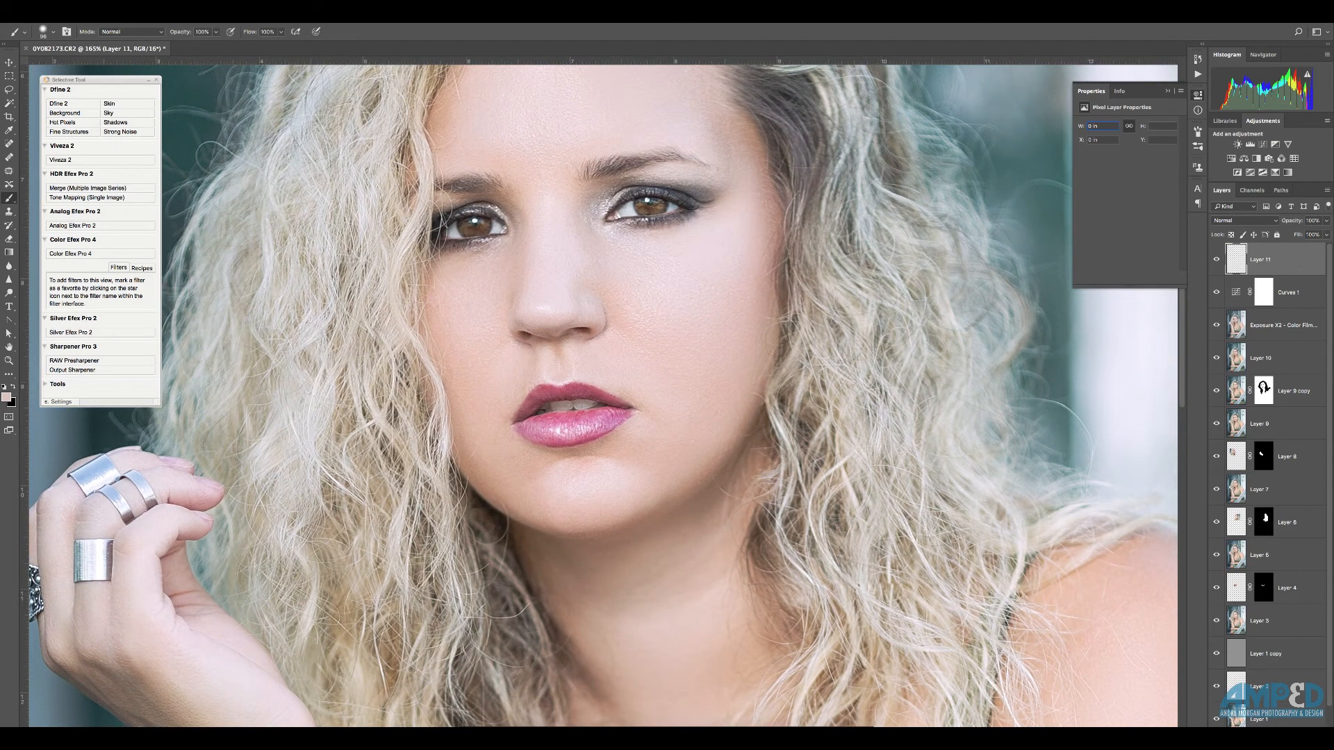
key("super+z")
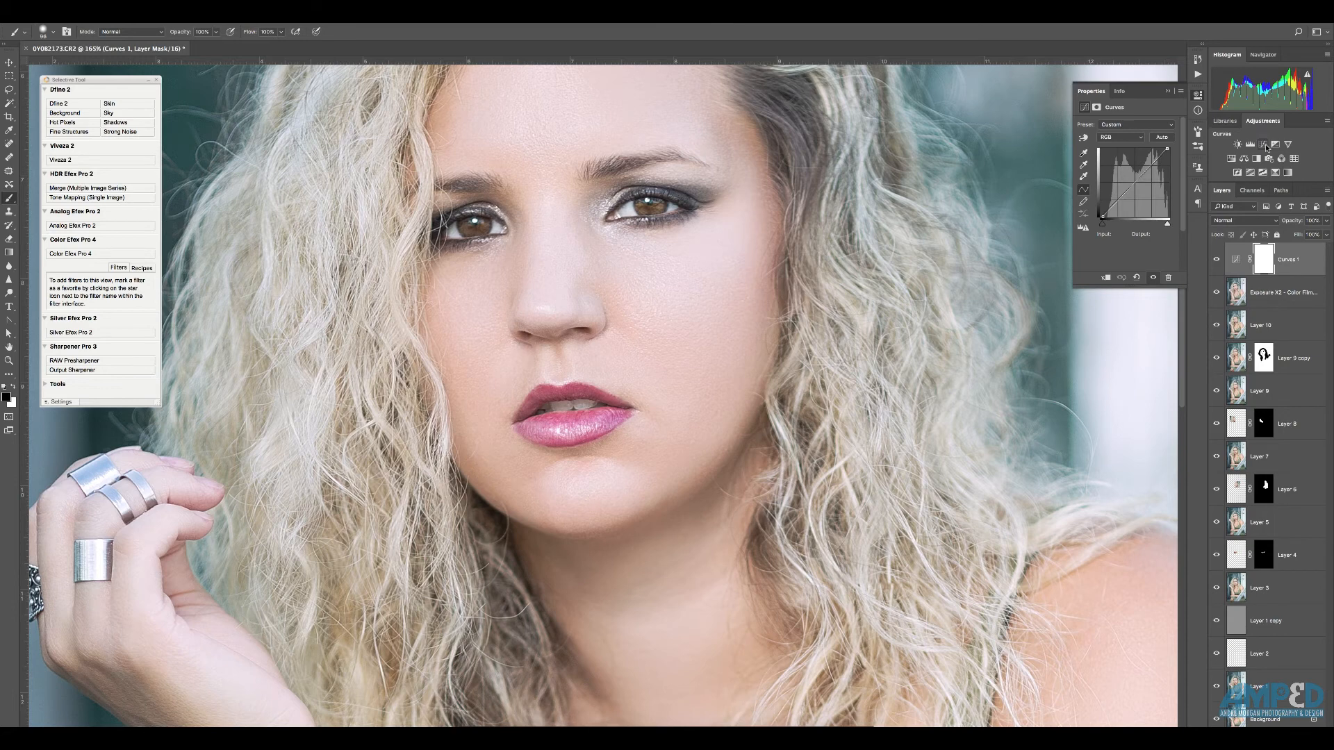
- Add a second Curves layer, raise the curve by sampling the iris to brighten it, and invert the layer's mask to black
left_click(1265, 143)
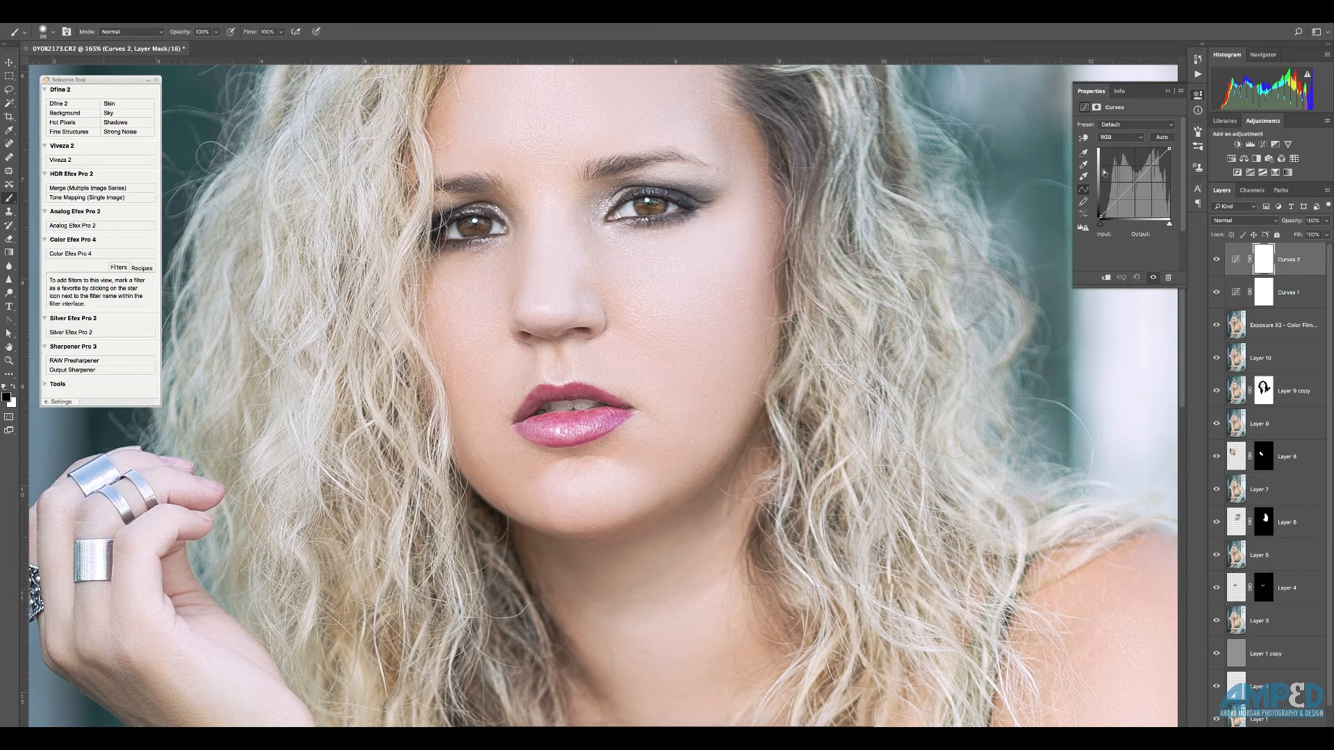
left_click(1084, 137)
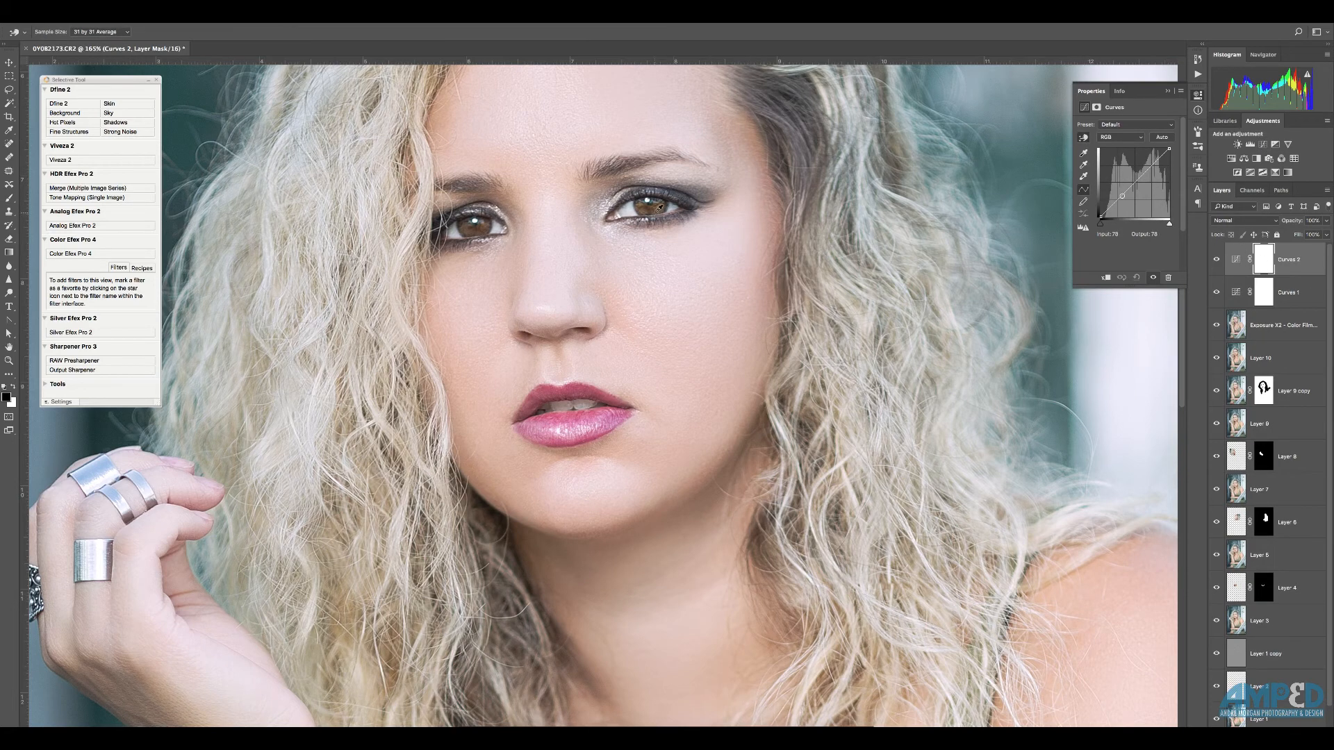
left_click(651, 206)
left_click_drag(652, 206, 651, 199)
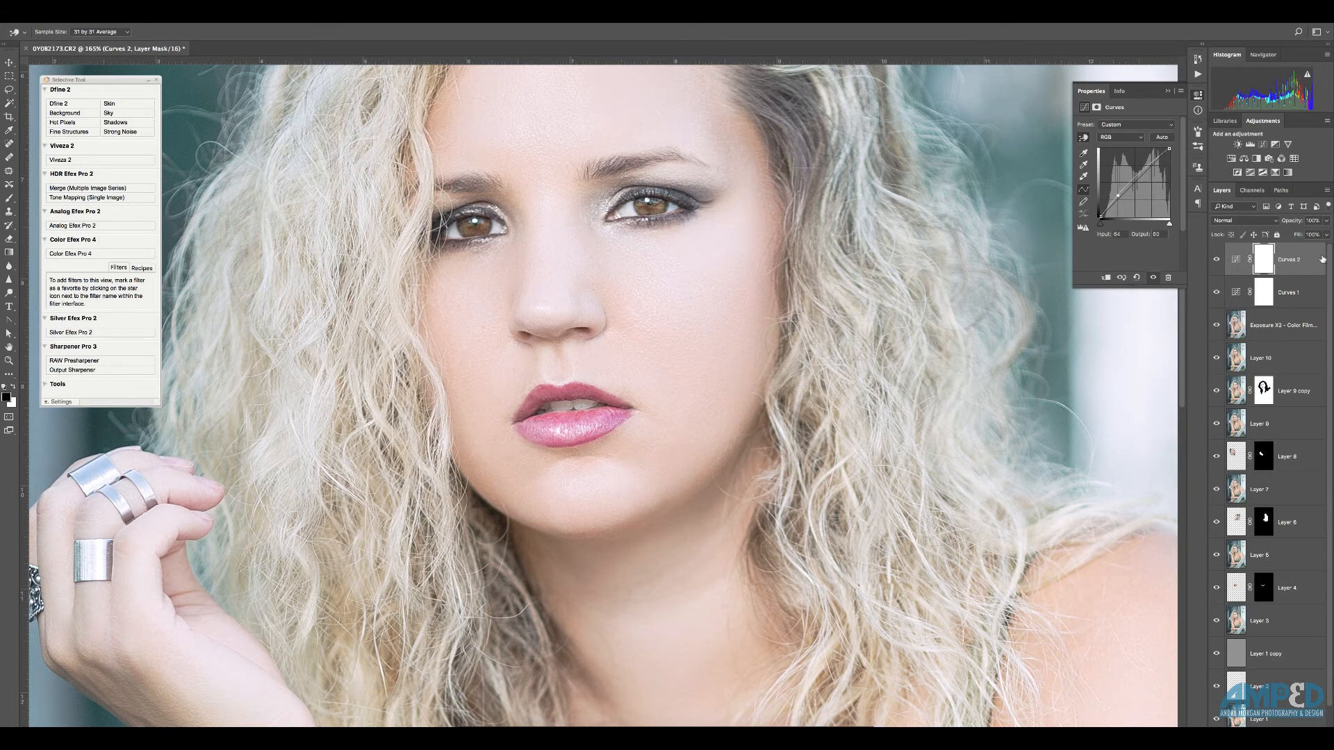
key("ctrl+i")
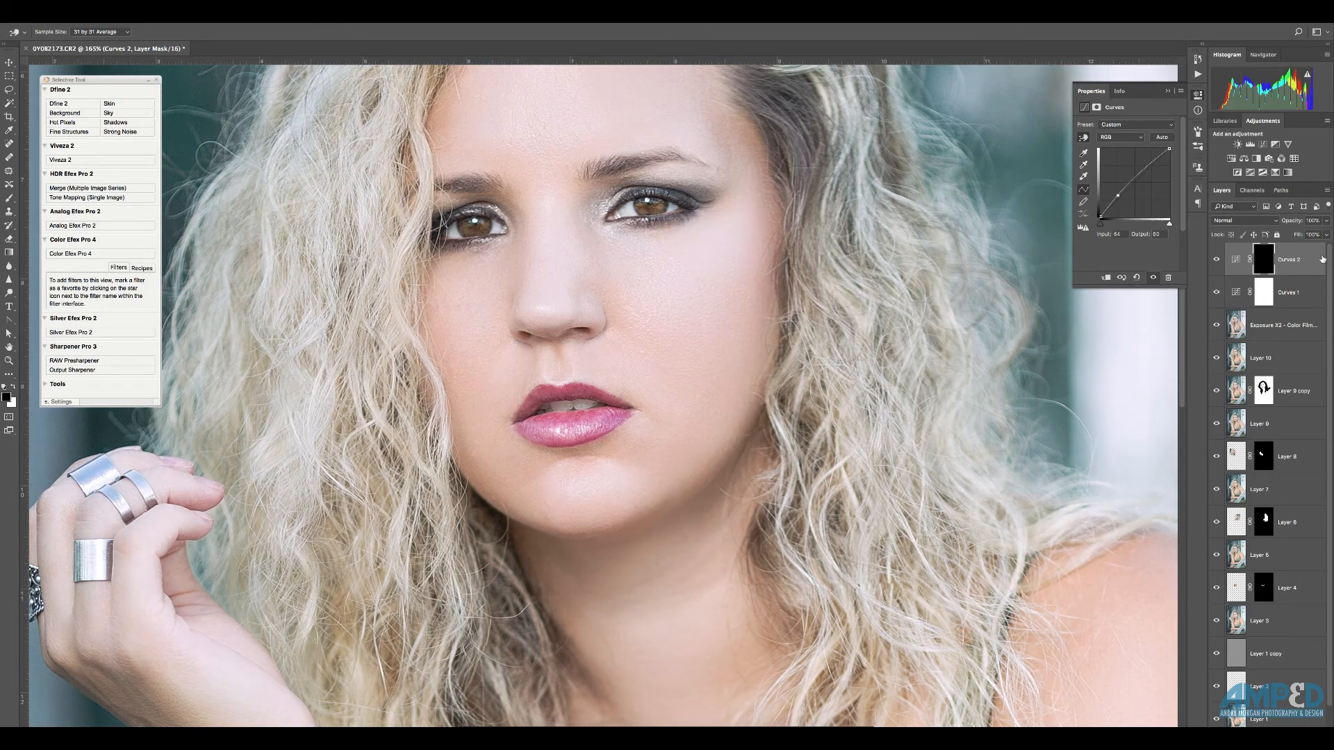
- Paint white with a small Brush on the brightening Curves layer's mask over the irises of both eyes
key("b")
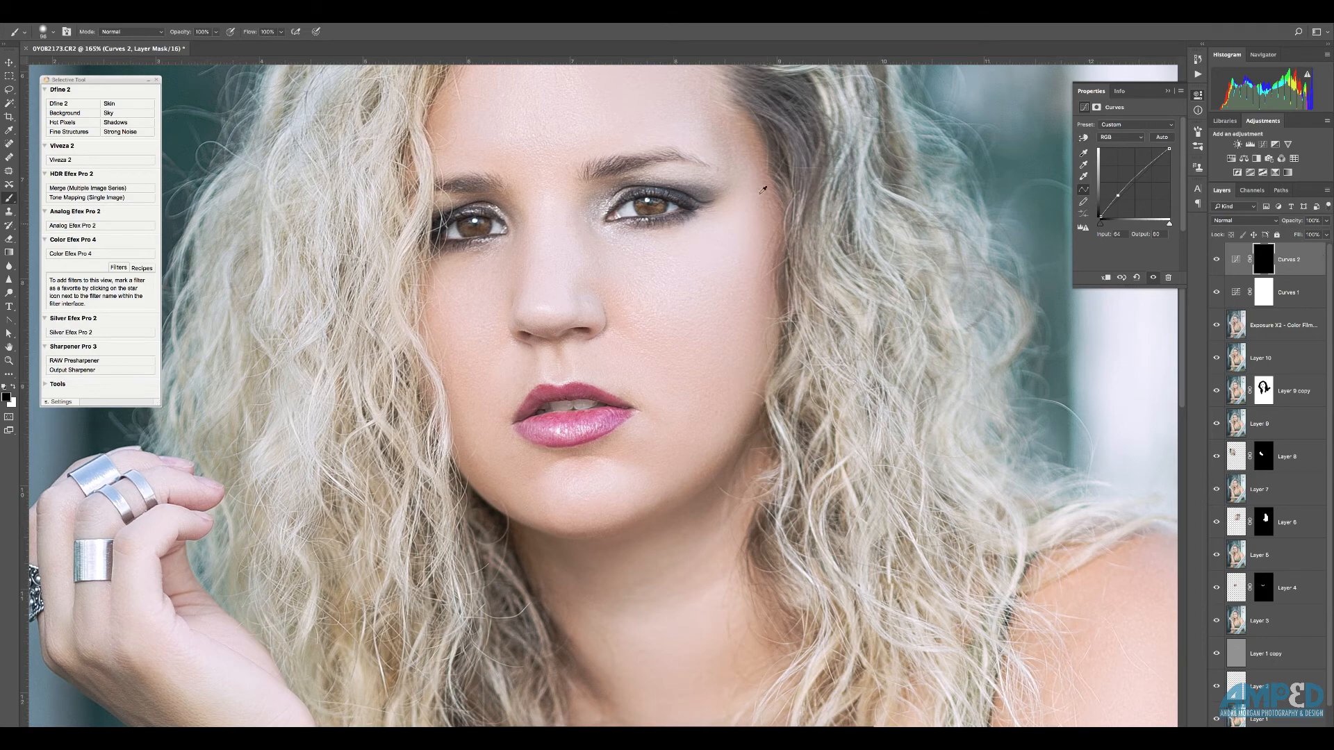
scroll(656, 203, "up", 5)
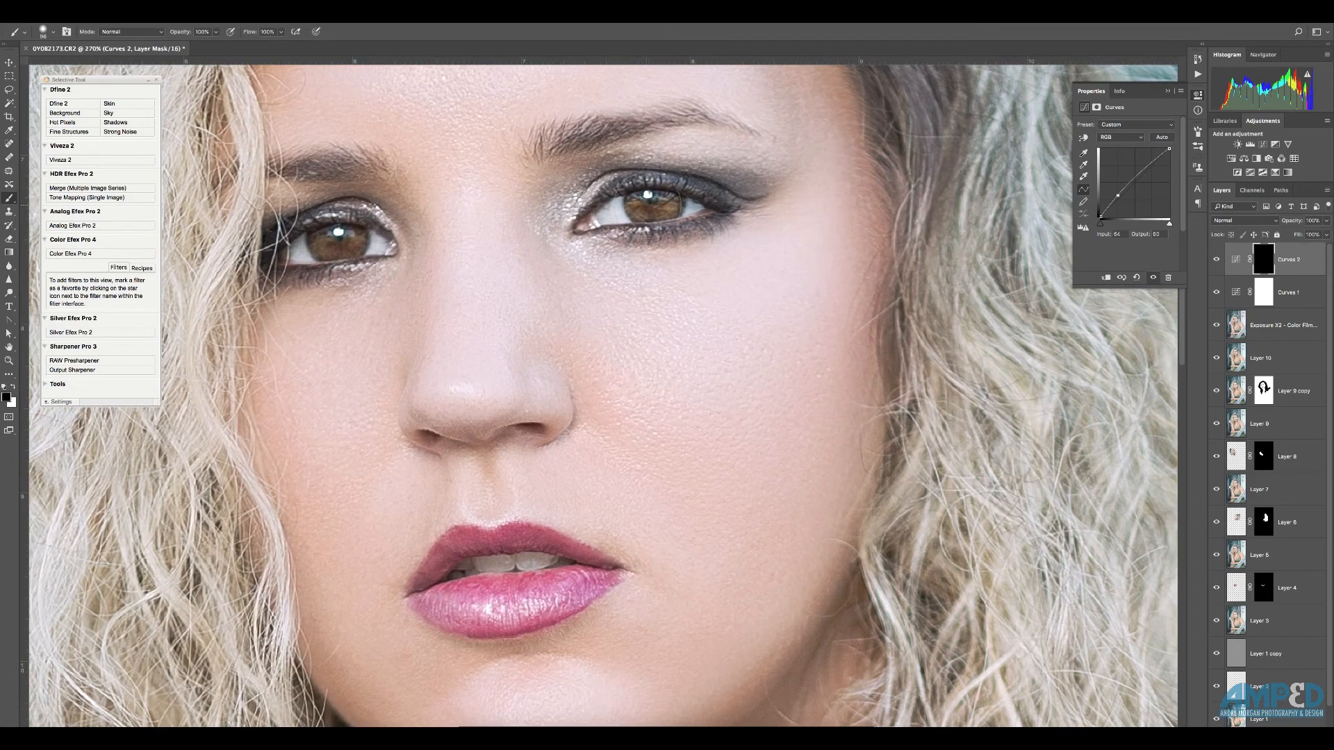
mouse_move(657, 209)
left_mouse_down()
mouse_move(595, 217)
mouse_move(664, 209)
left_mouse_up()
key("x")
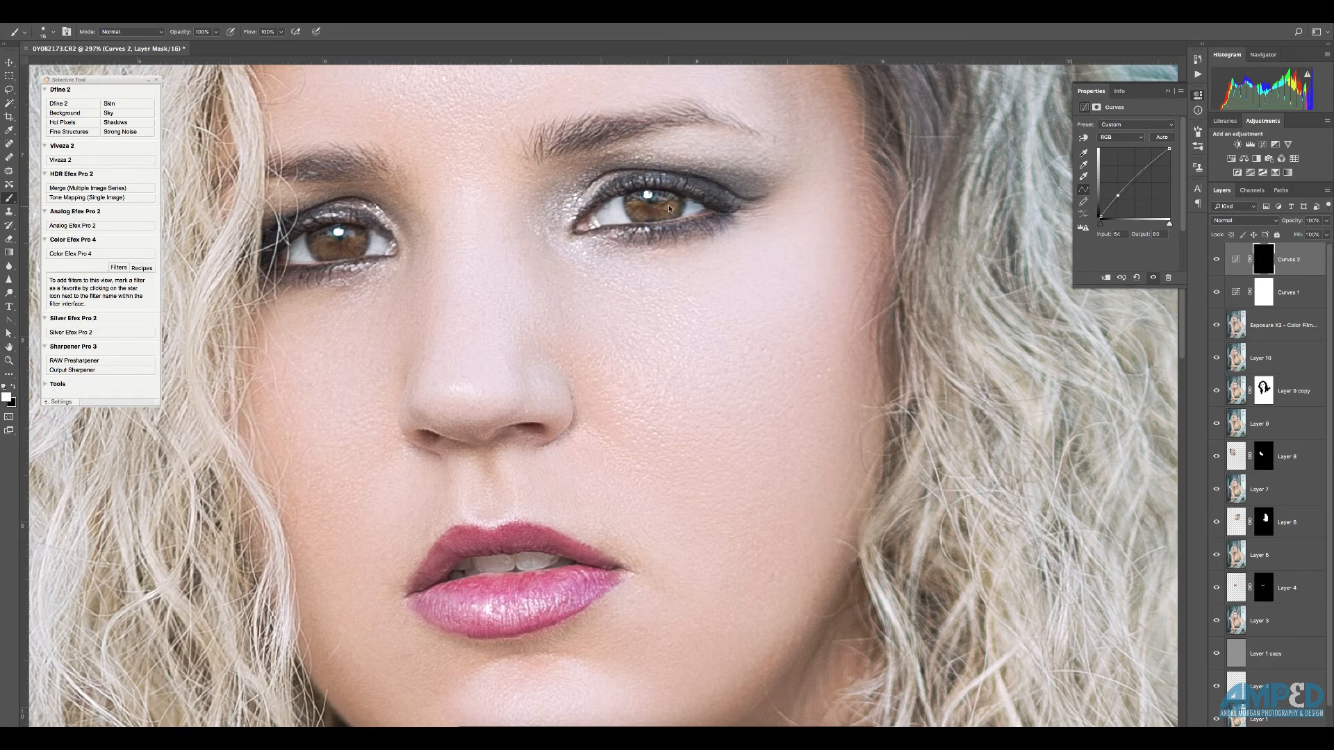
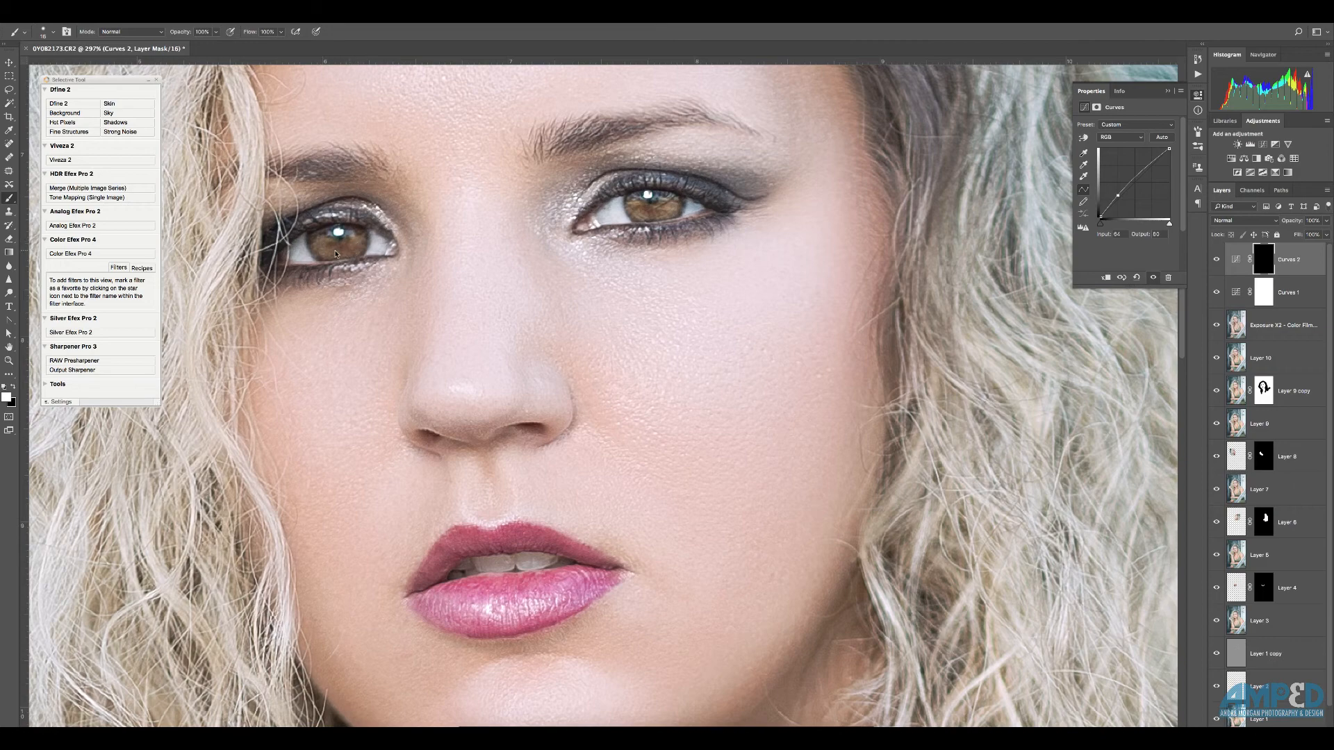
scroll(563, 276, "down", 5)
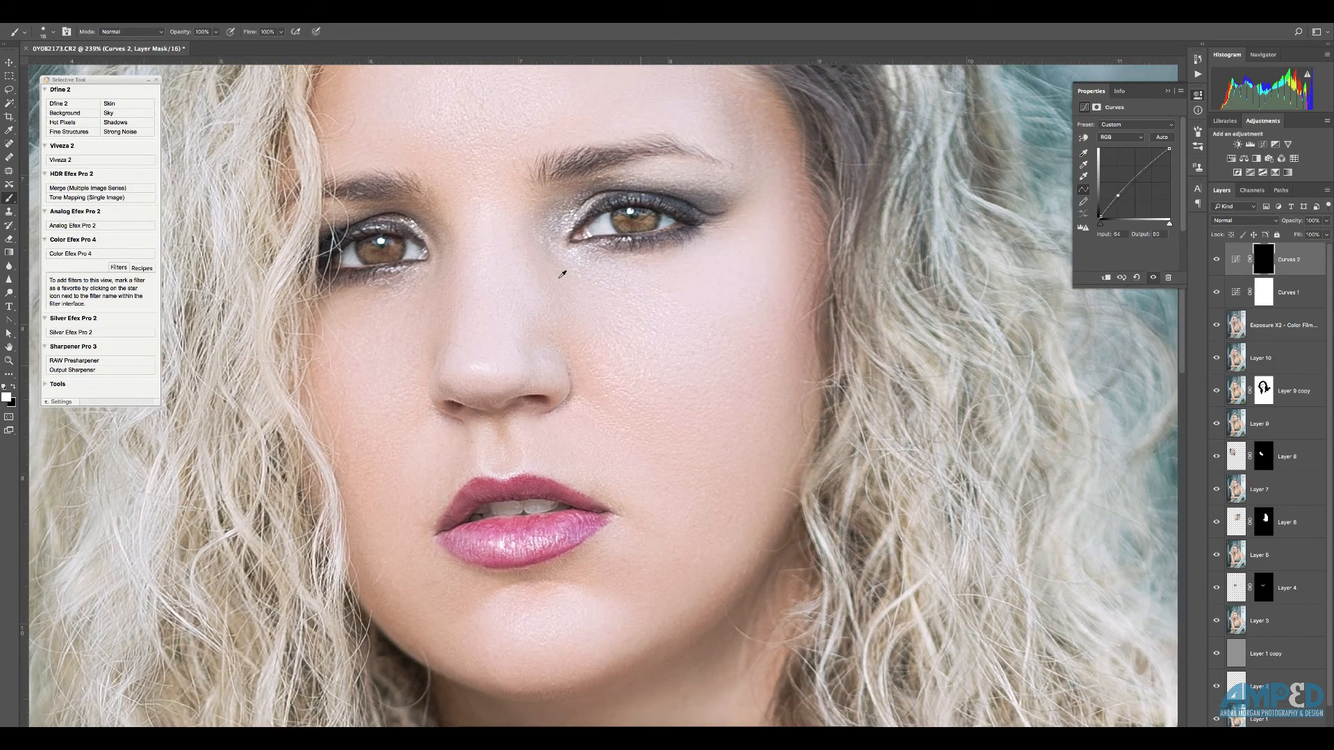
scroll(563, 275, "down", 4)
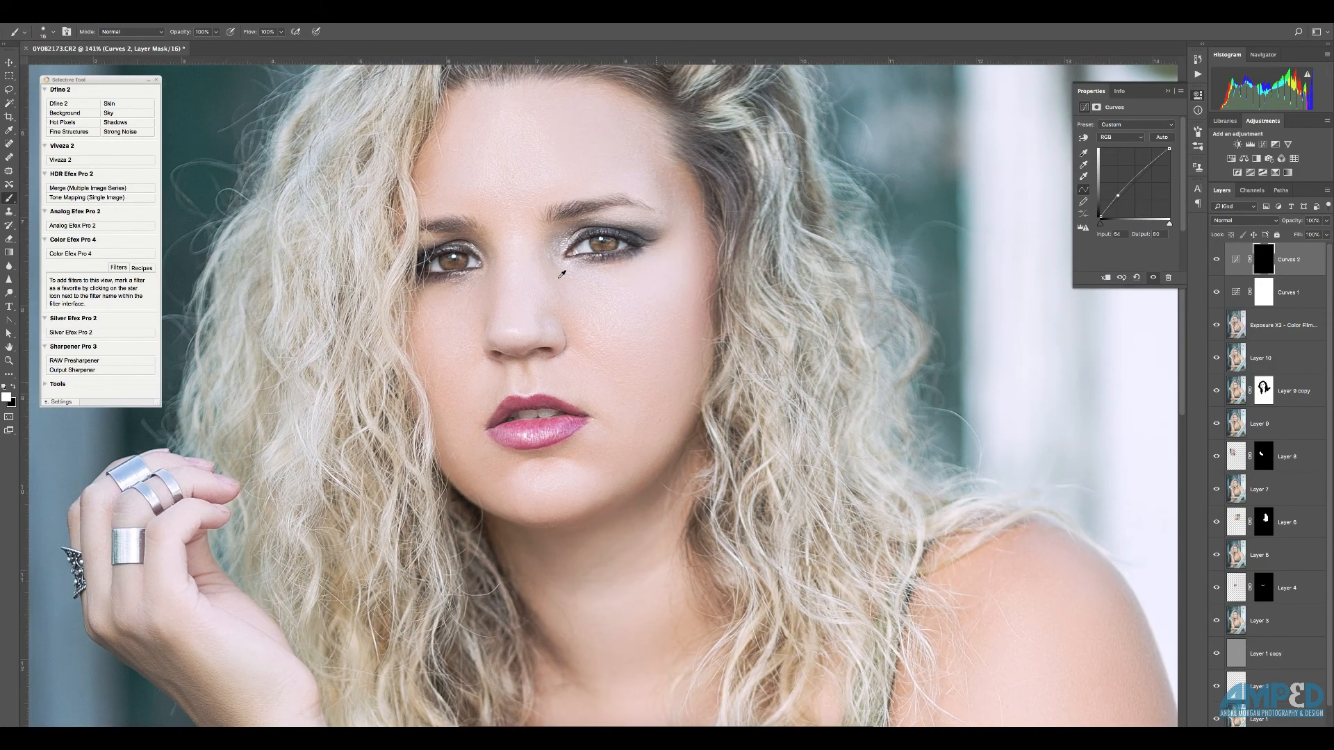
- Add a third Curves layer, pull the curve down by sampling the iris to darken it, and invert the layer's mask to black
scroll(563, 275, "up", 4)
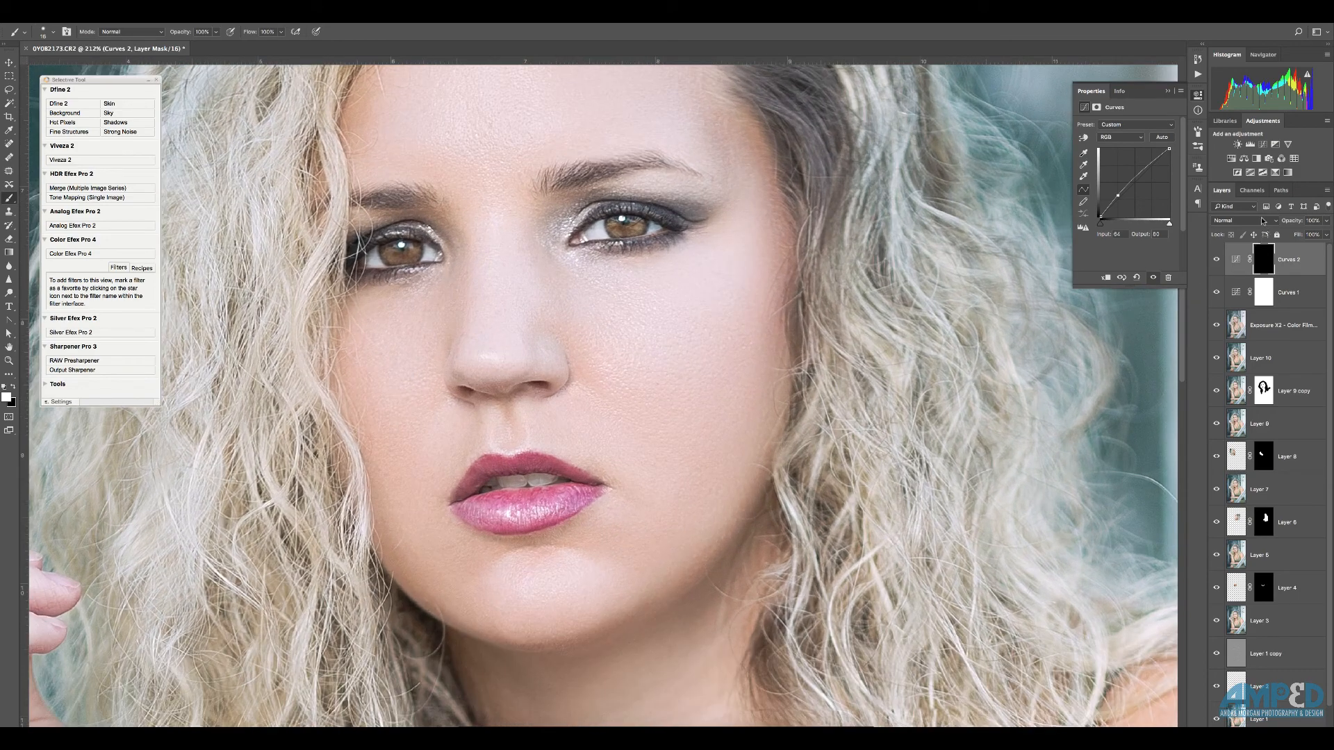
left_click(1263, 144)
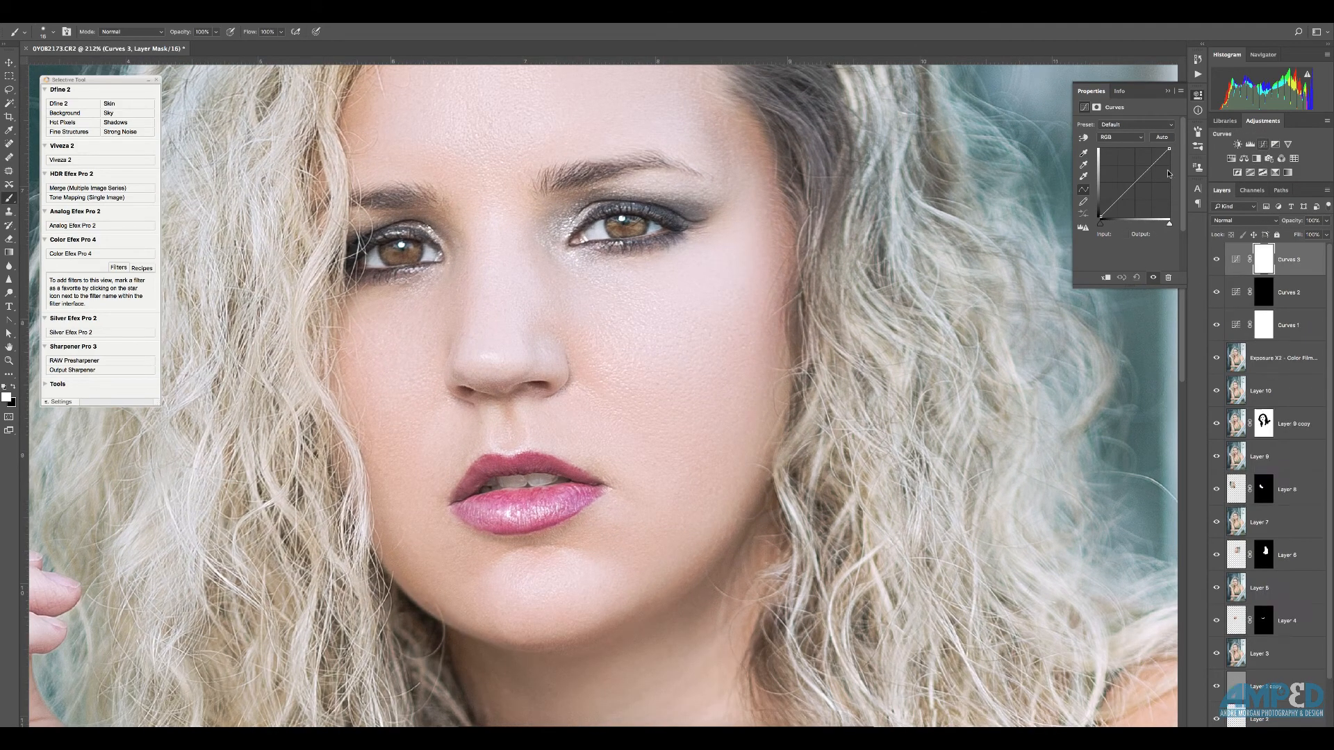
left_click(1085, 139)
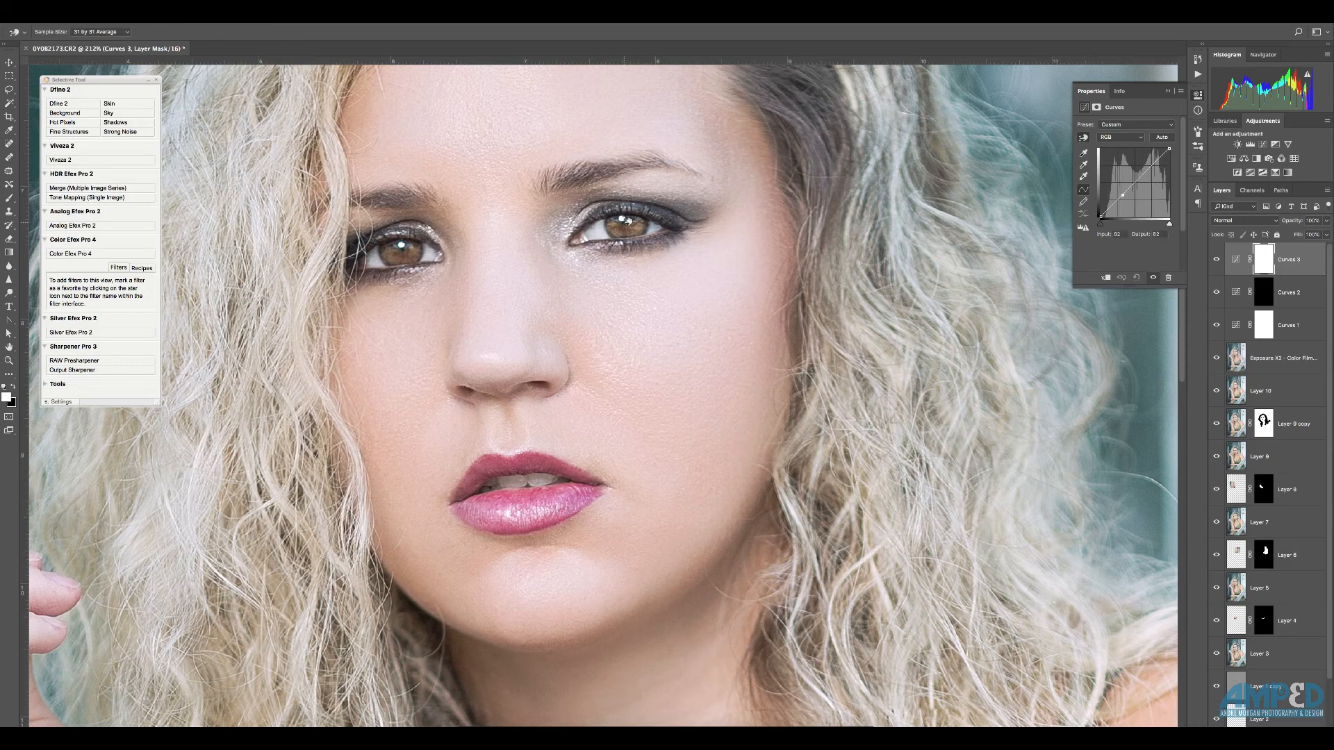
left_click_drag(625, 221, 628, 229)
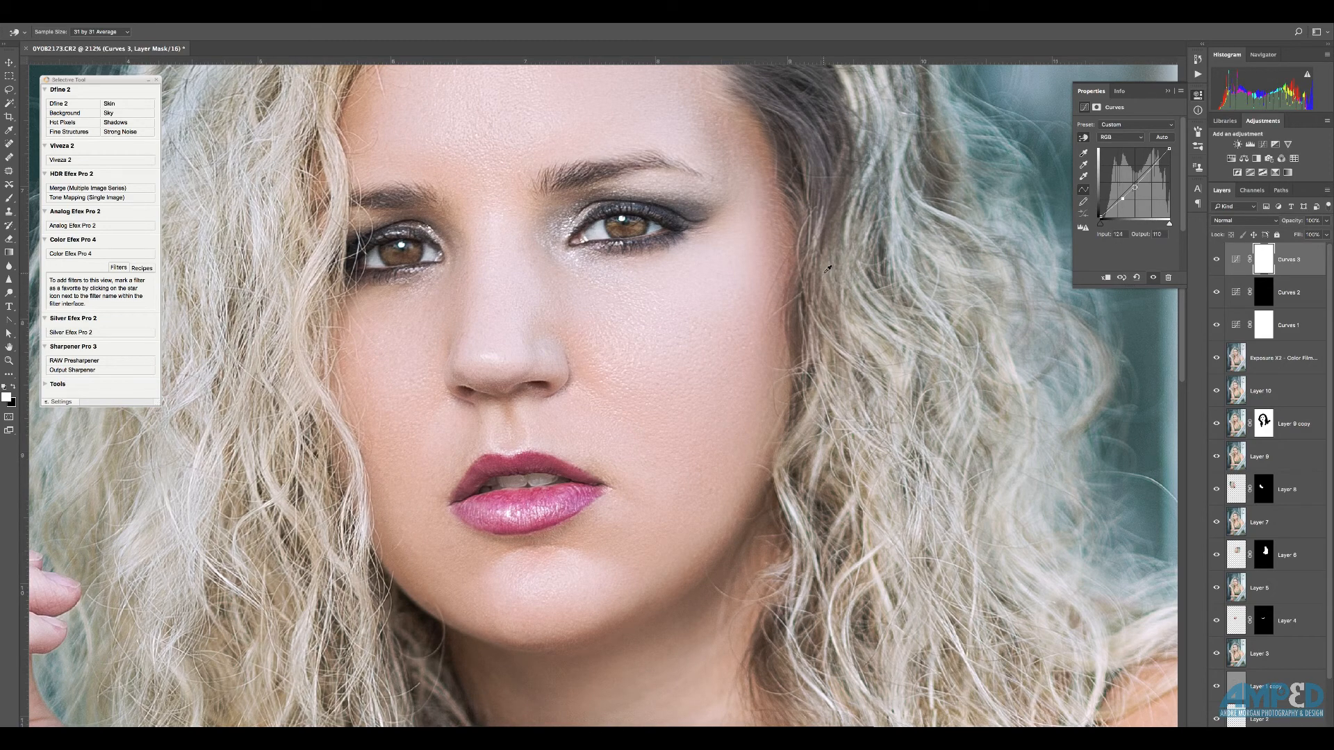
key("ctrl+i")
key("b")
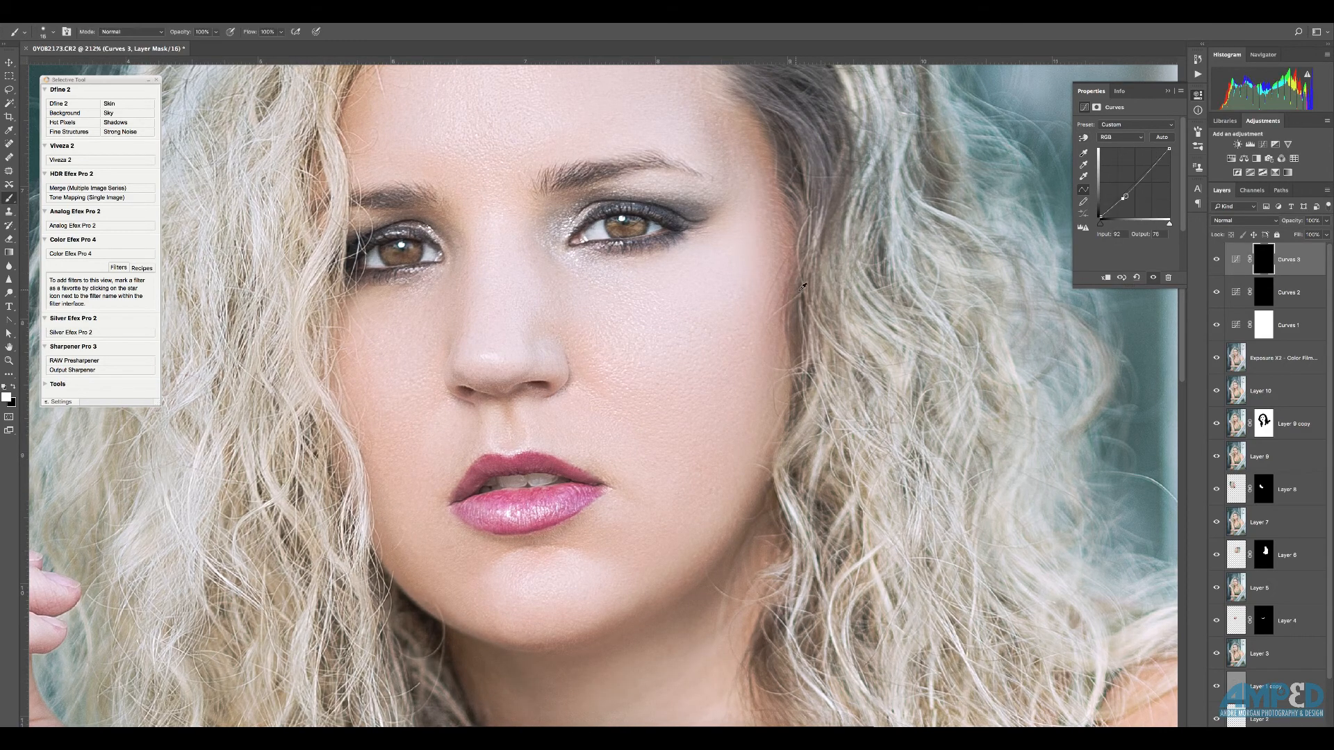
- Paint white with a very small Brush on the darkening Curves layer's mask along the iris edges of both eyes
scroll(625, 225, "up", 3)
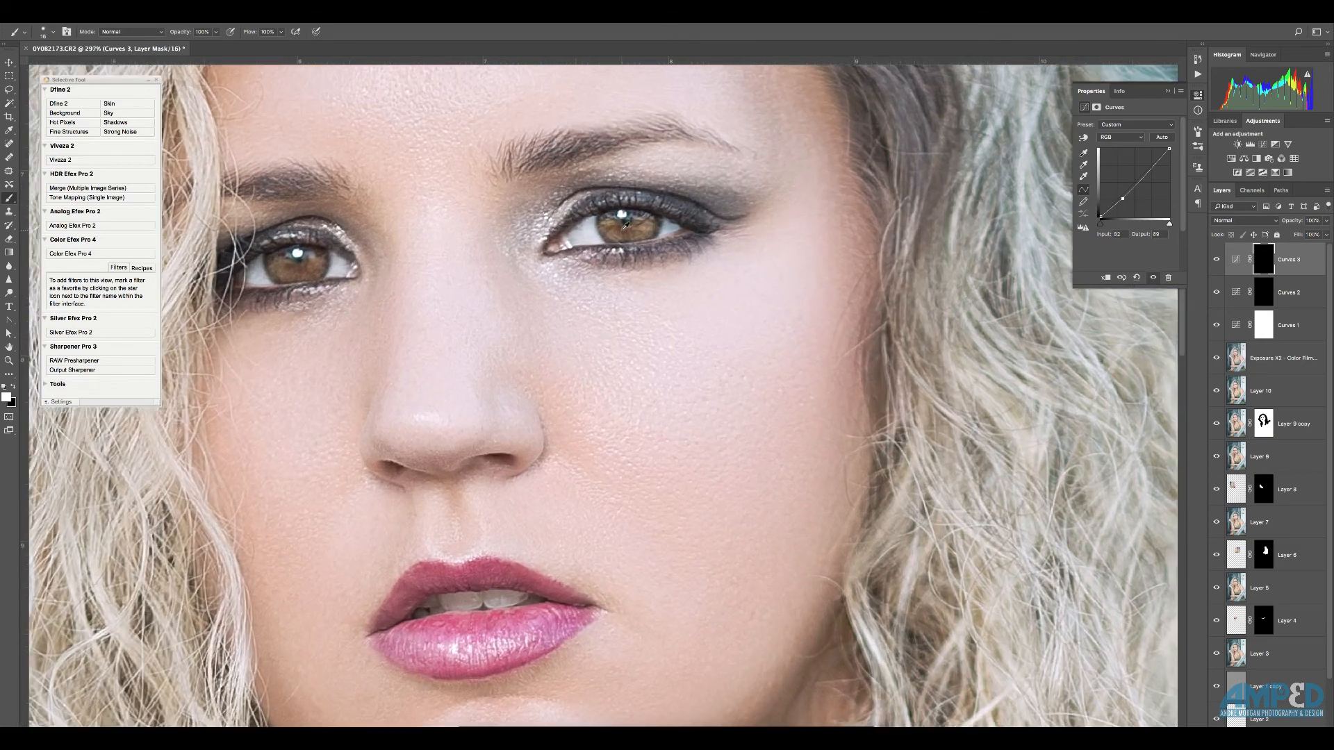
scroll(625, 225, "up", 1)
left_click_drag(623, 225, 662, 224)
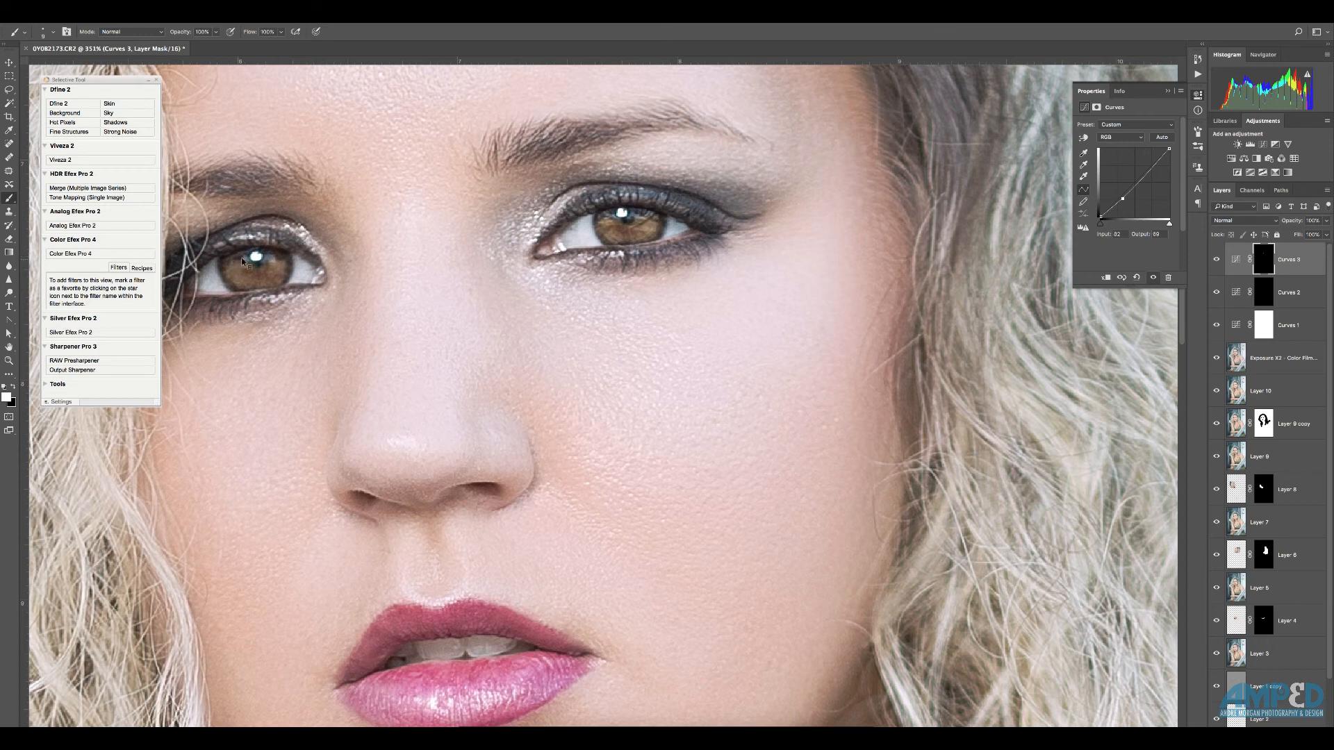
scroll(399, 219, "down", 2)
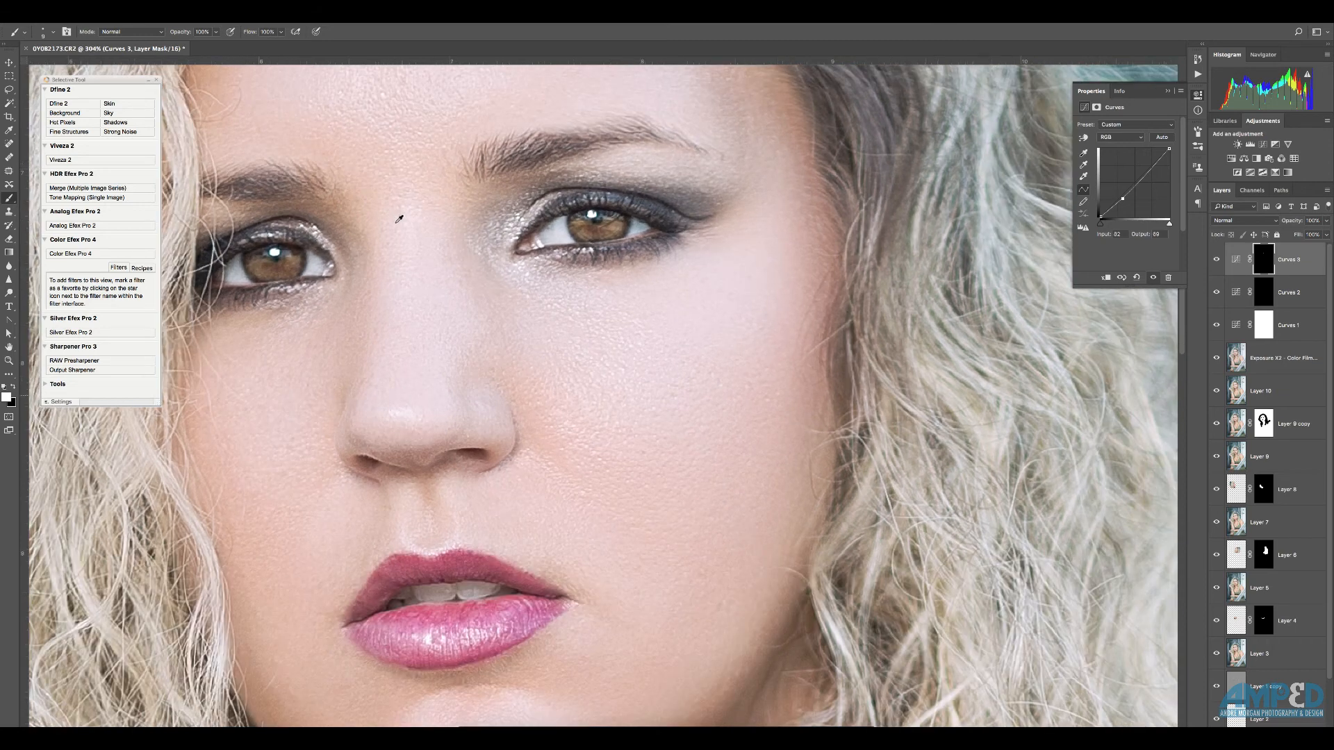
scroll(400, 219, "down", 3)
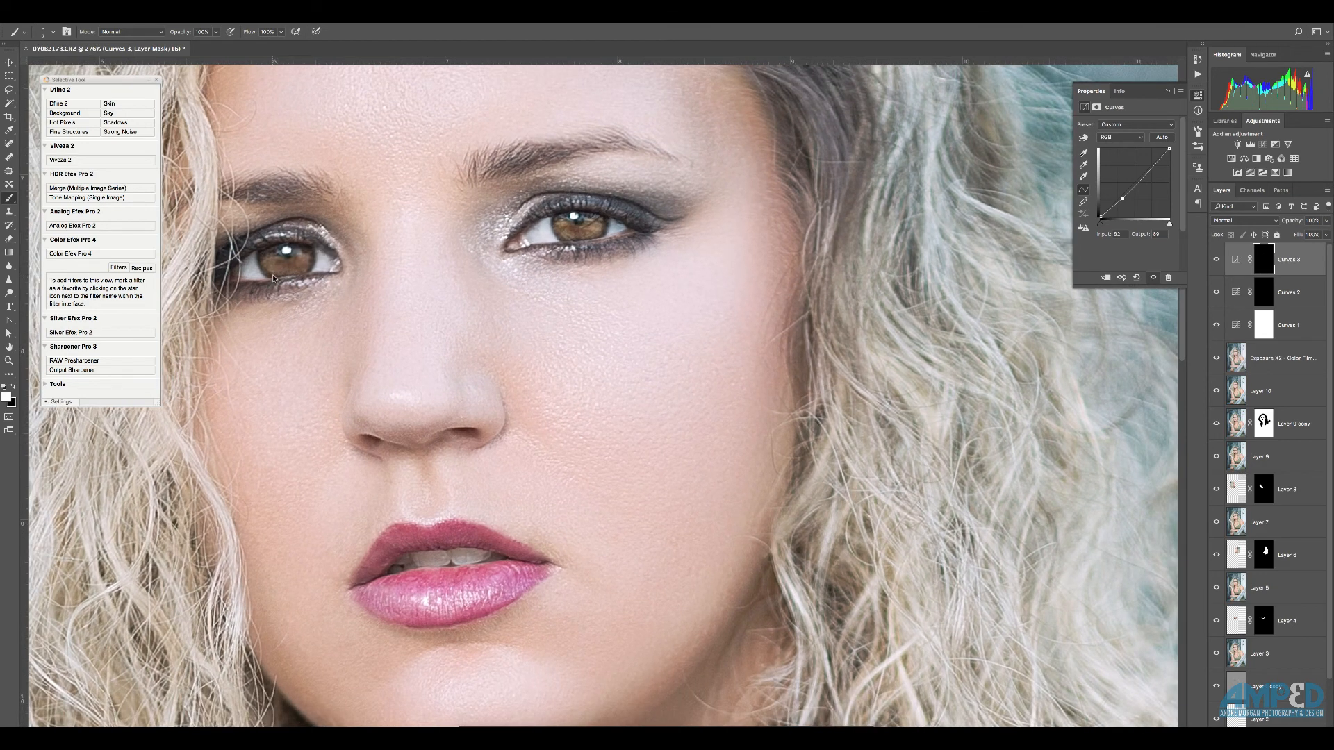
key("x")
key("x")
key("x")
scroll(584, 283, "down", 8)
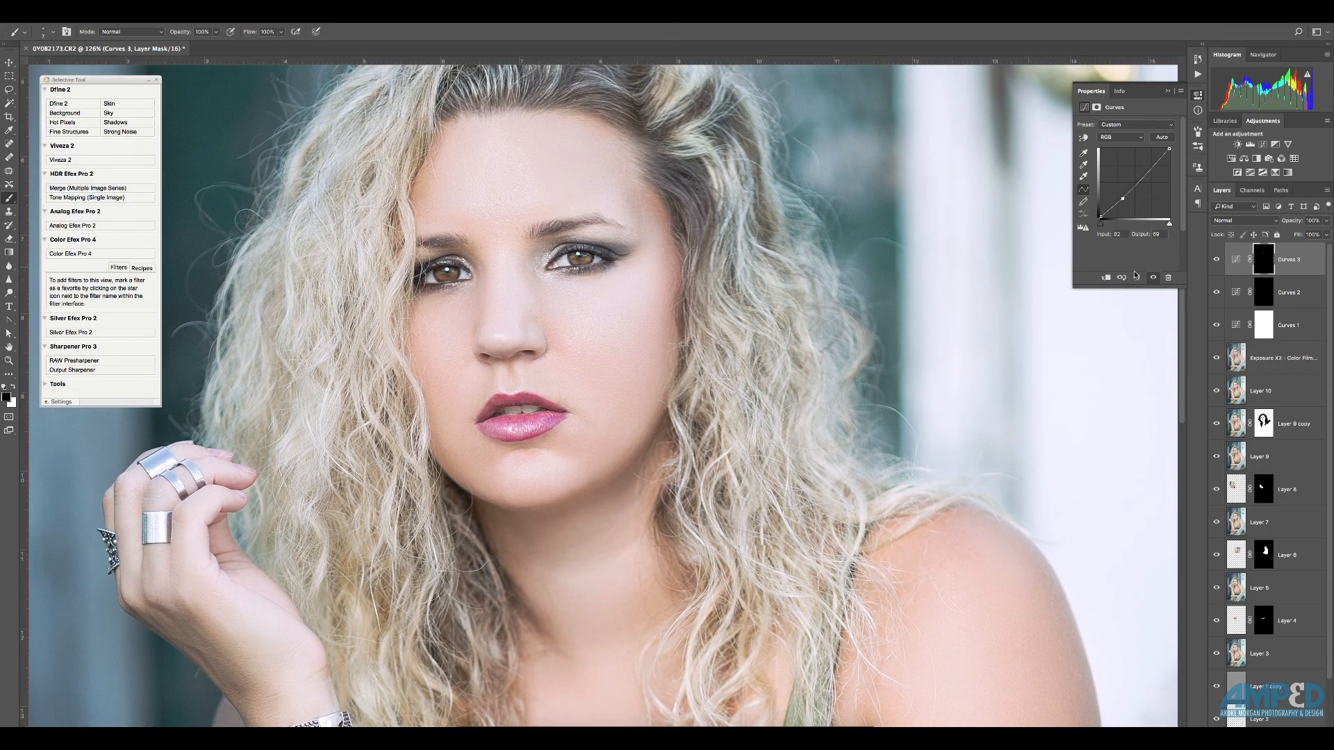
left_click(1301, 298, "shift")
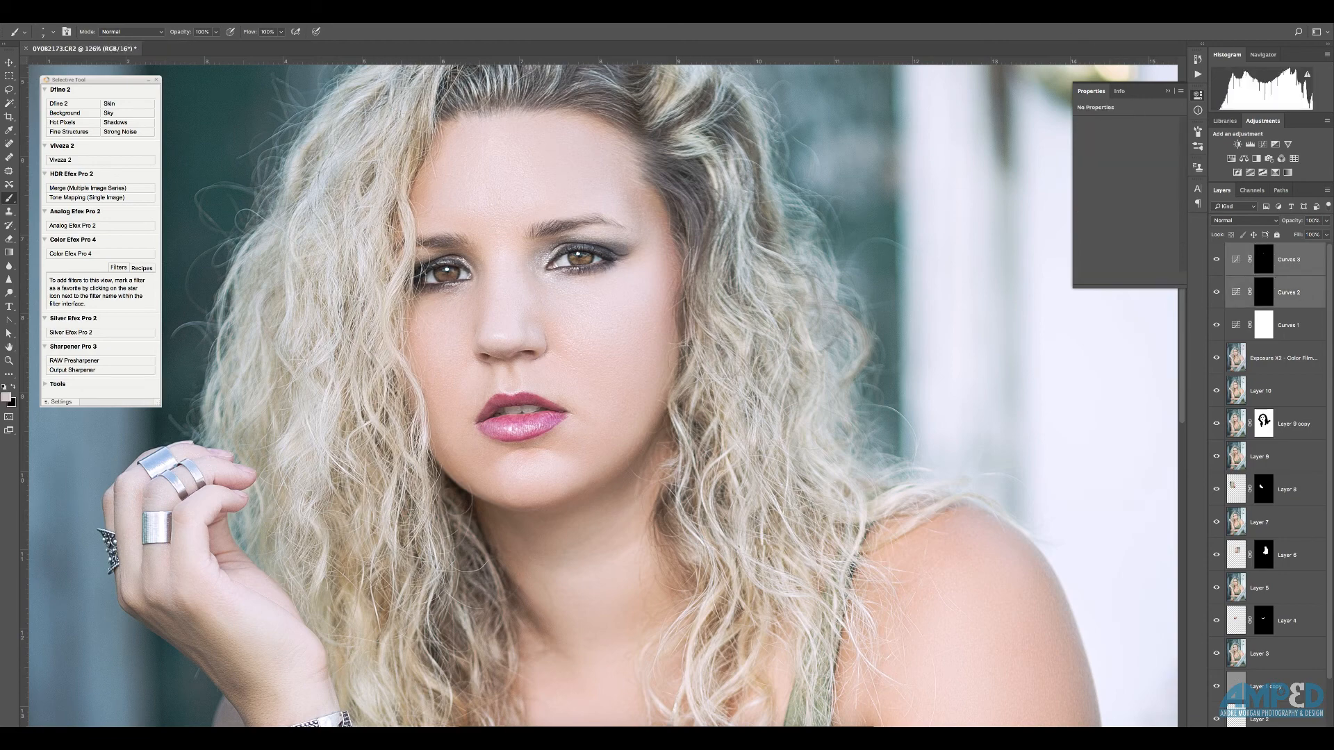
left_click(1055, 17)
left_click(1065, 31)
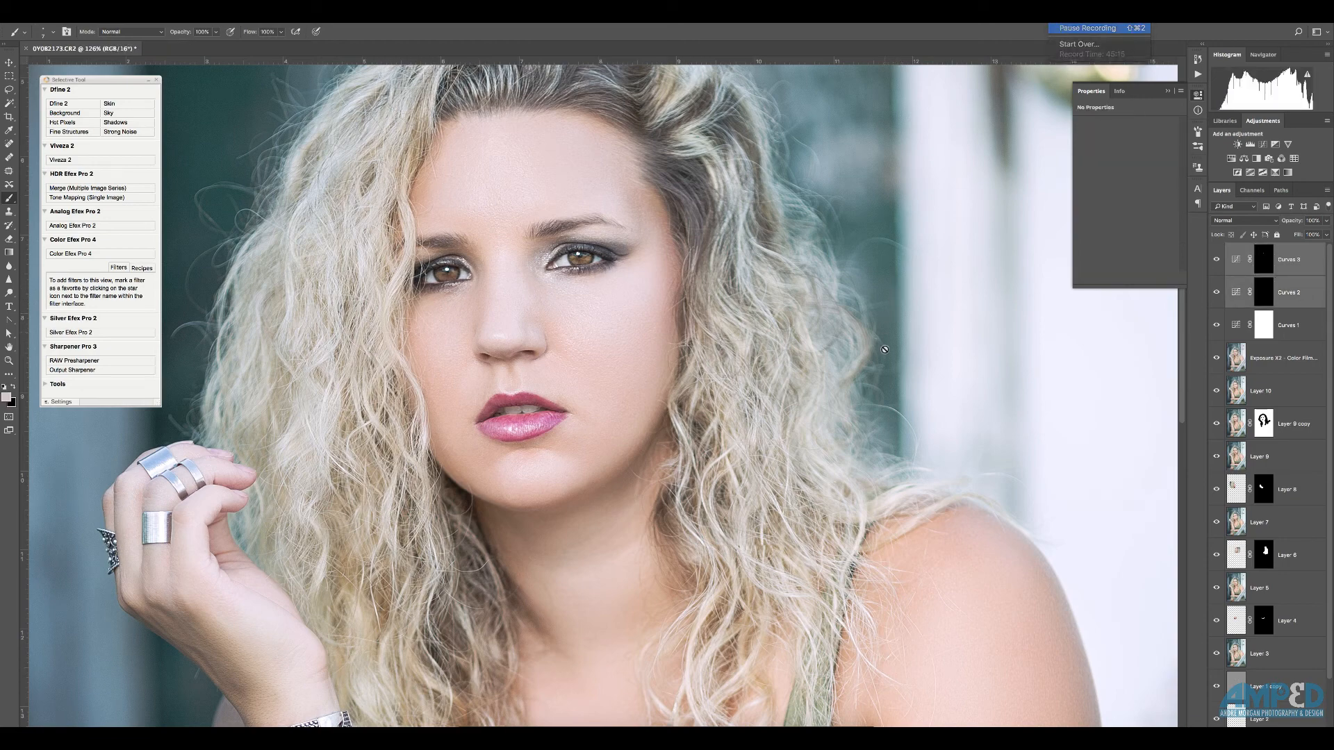
key("super+0")
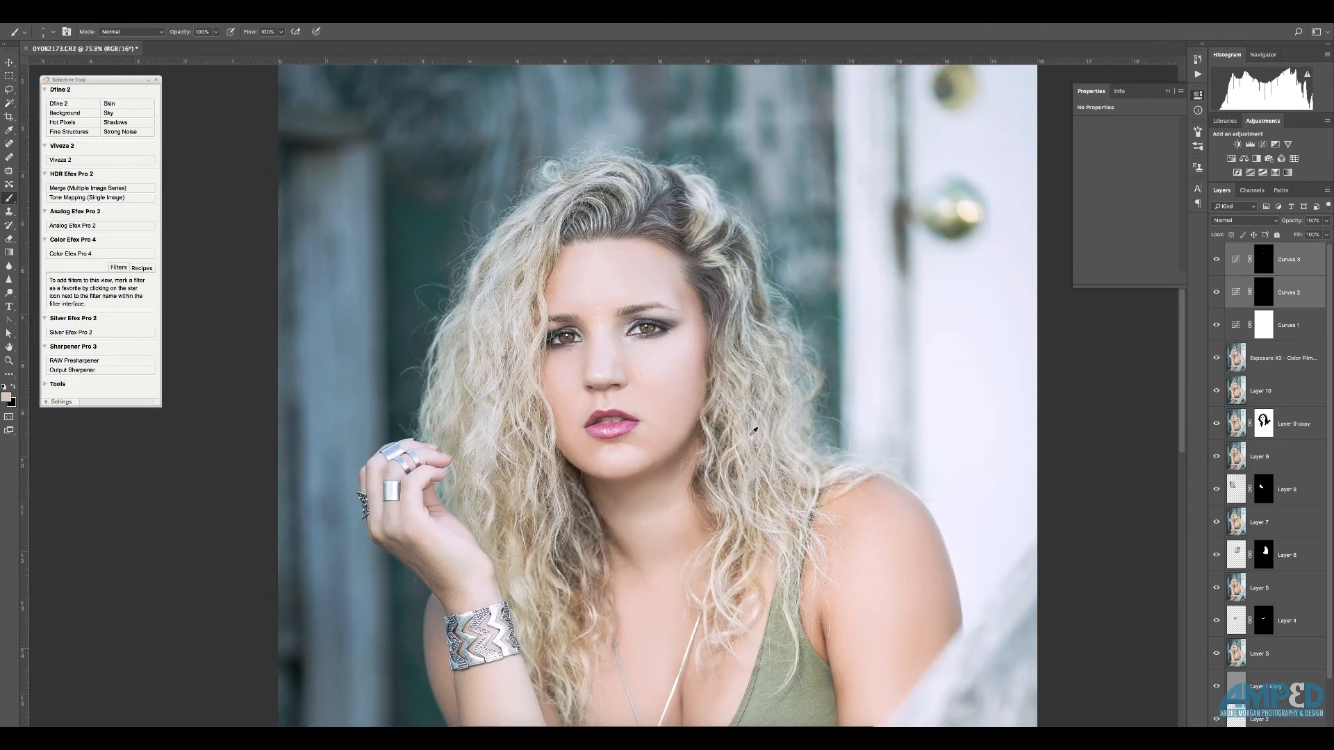
scroll(754, 432, "down", 5)
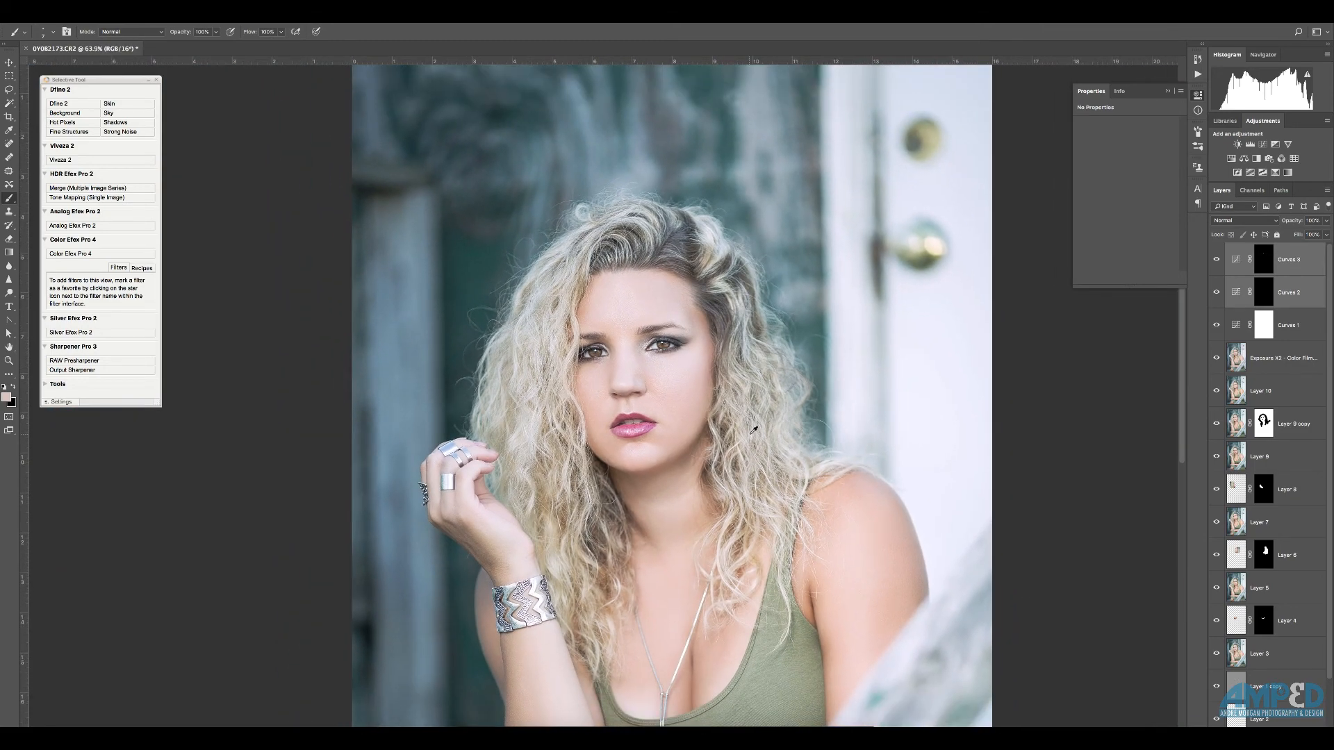
scroll(754, 432, "down", 2)
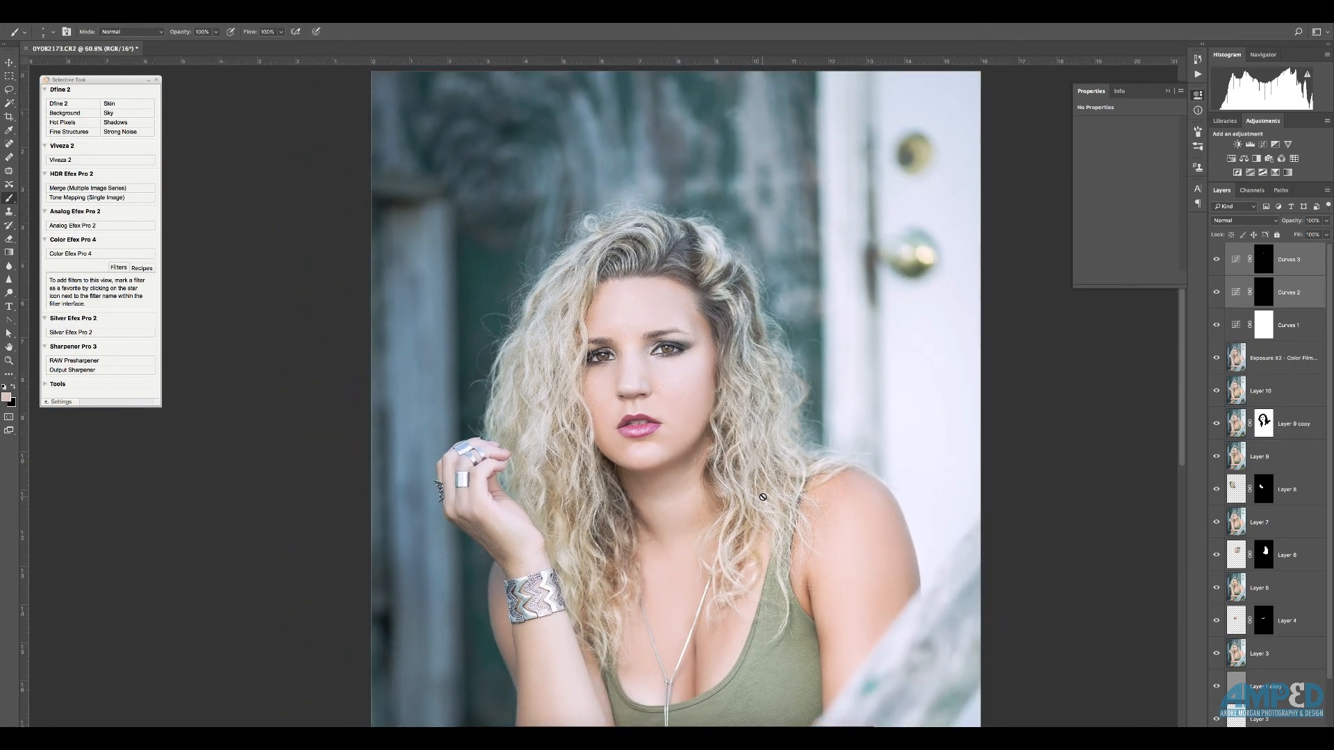
left_click_drag(762, 497, 738, 353)
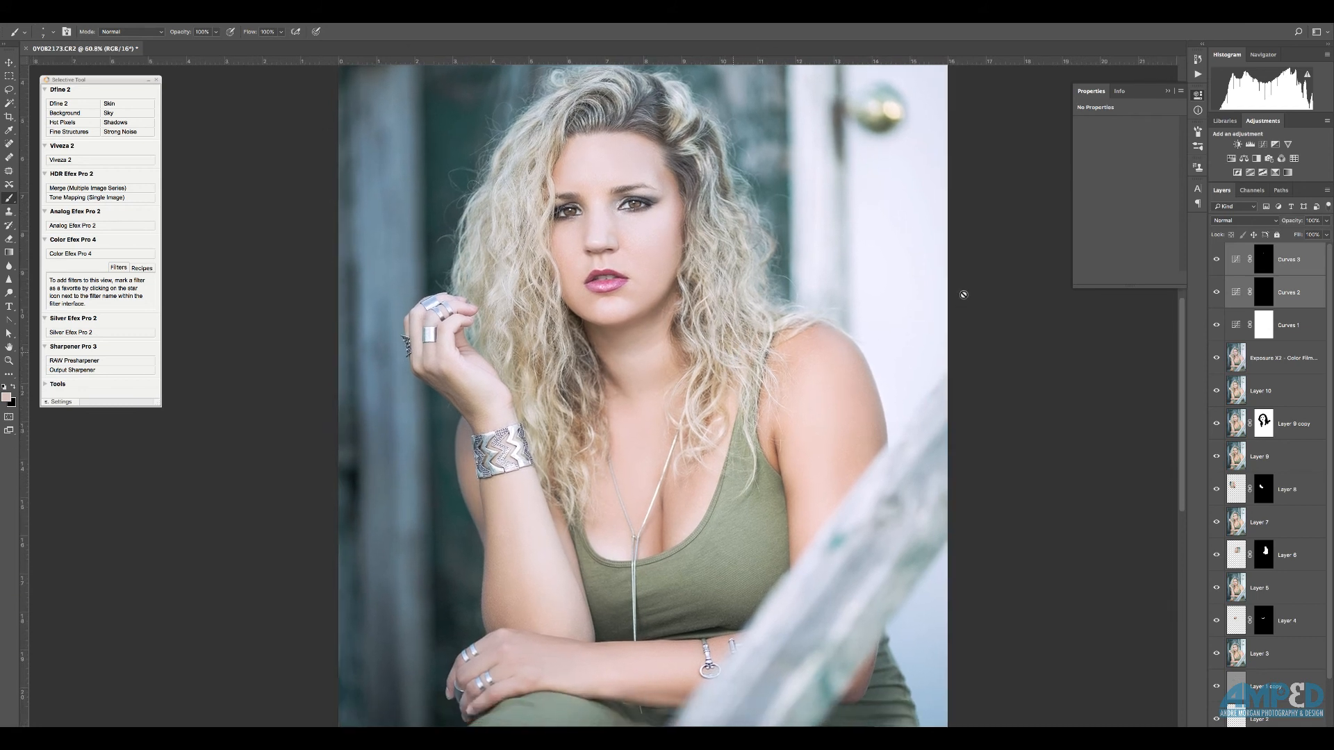
- Fine-tune the contrast curve's points on the Curves 1 layer and compare the portrait with and without that layer
left_click(1237, 330)
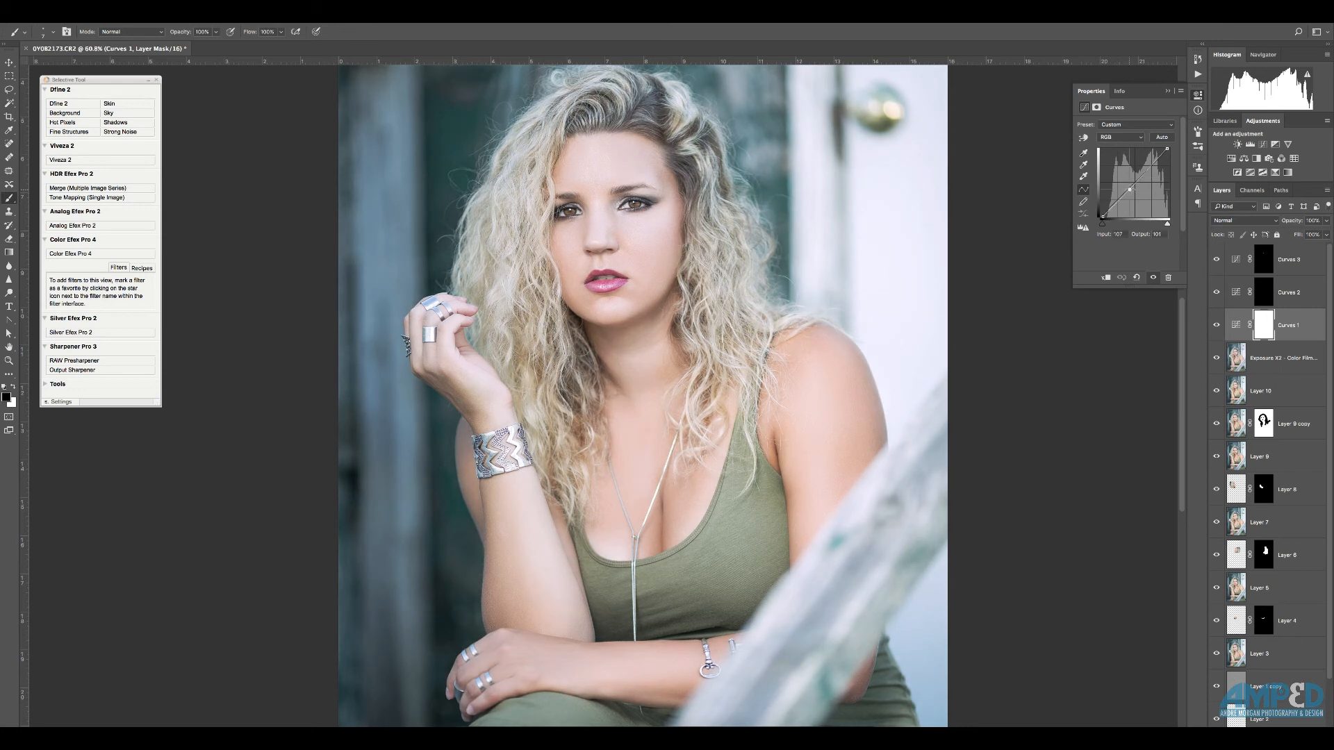
left_click_drag(1129, 190, 1104, 225)
left_click(1102, 224)
left_click_drag(1168, 227, 1168, 228)
left_click(1217, 326)
left_click(1218, 326)
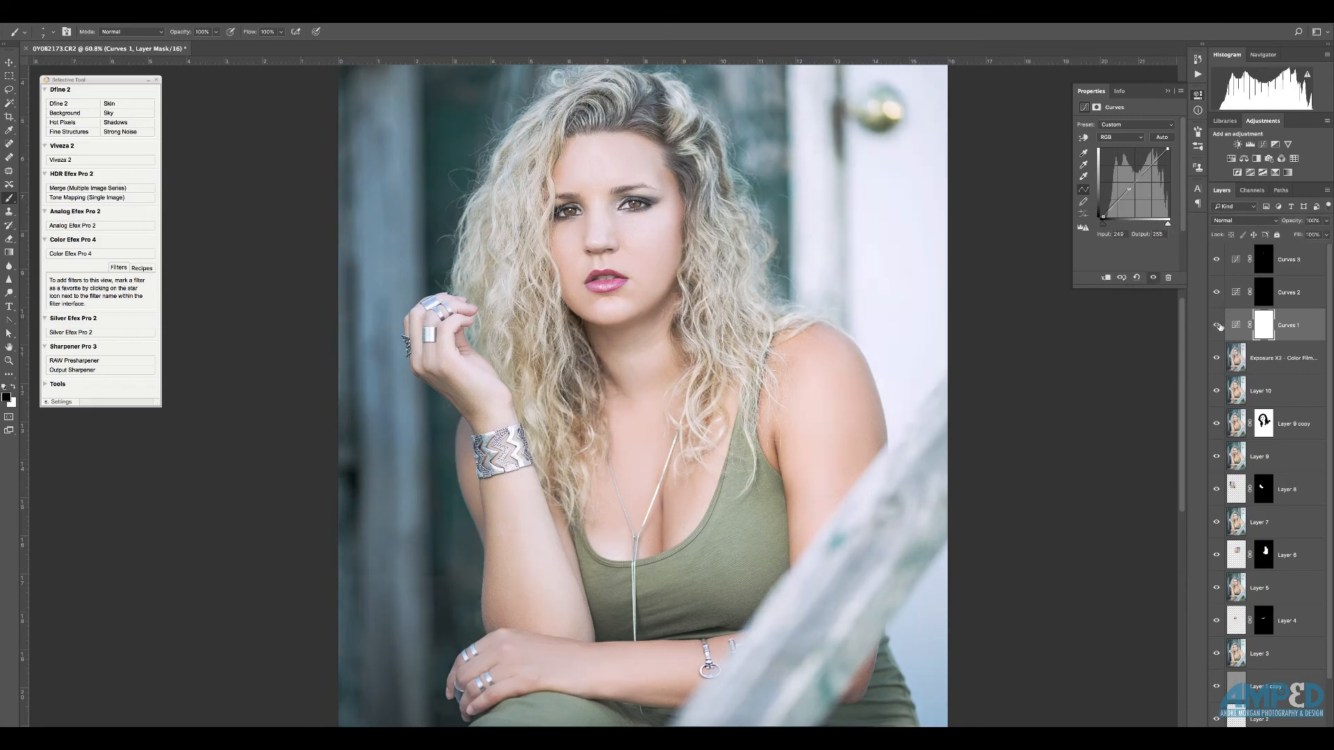
left_click(1217, 326)
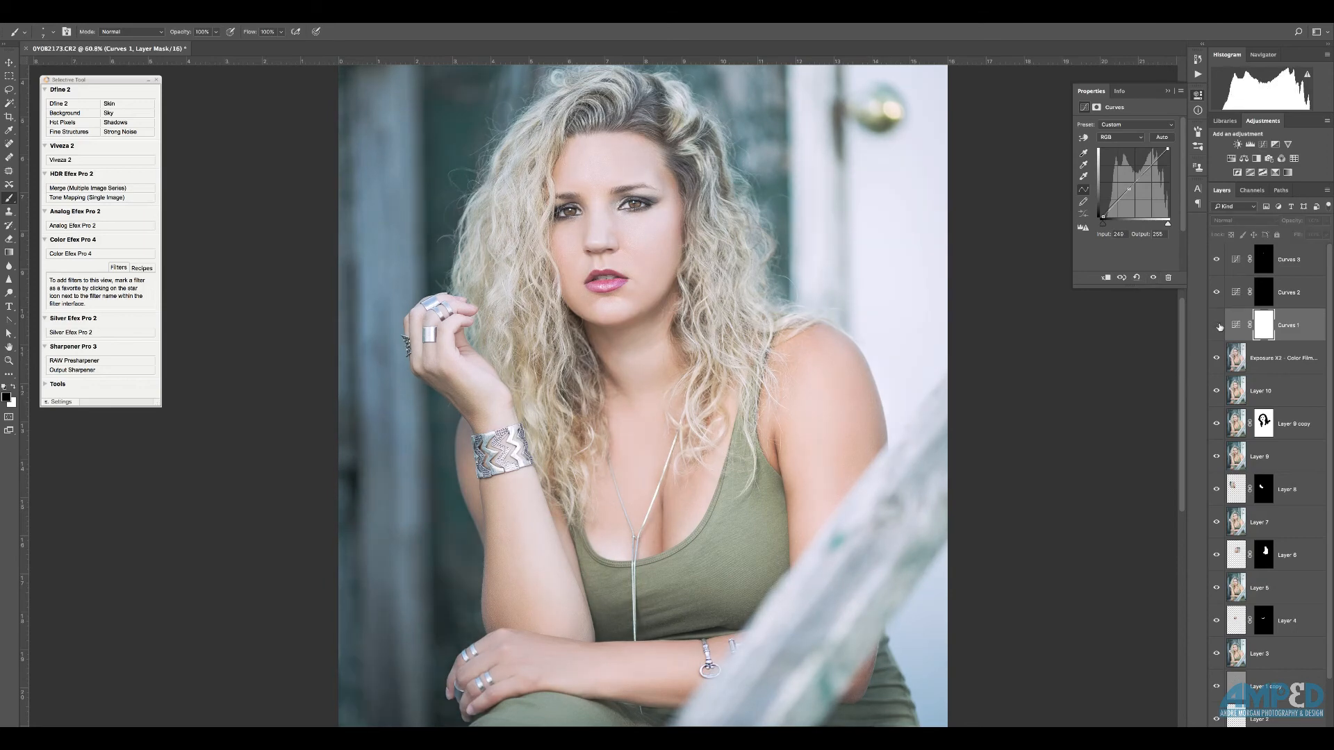
left_click(1218, 326)
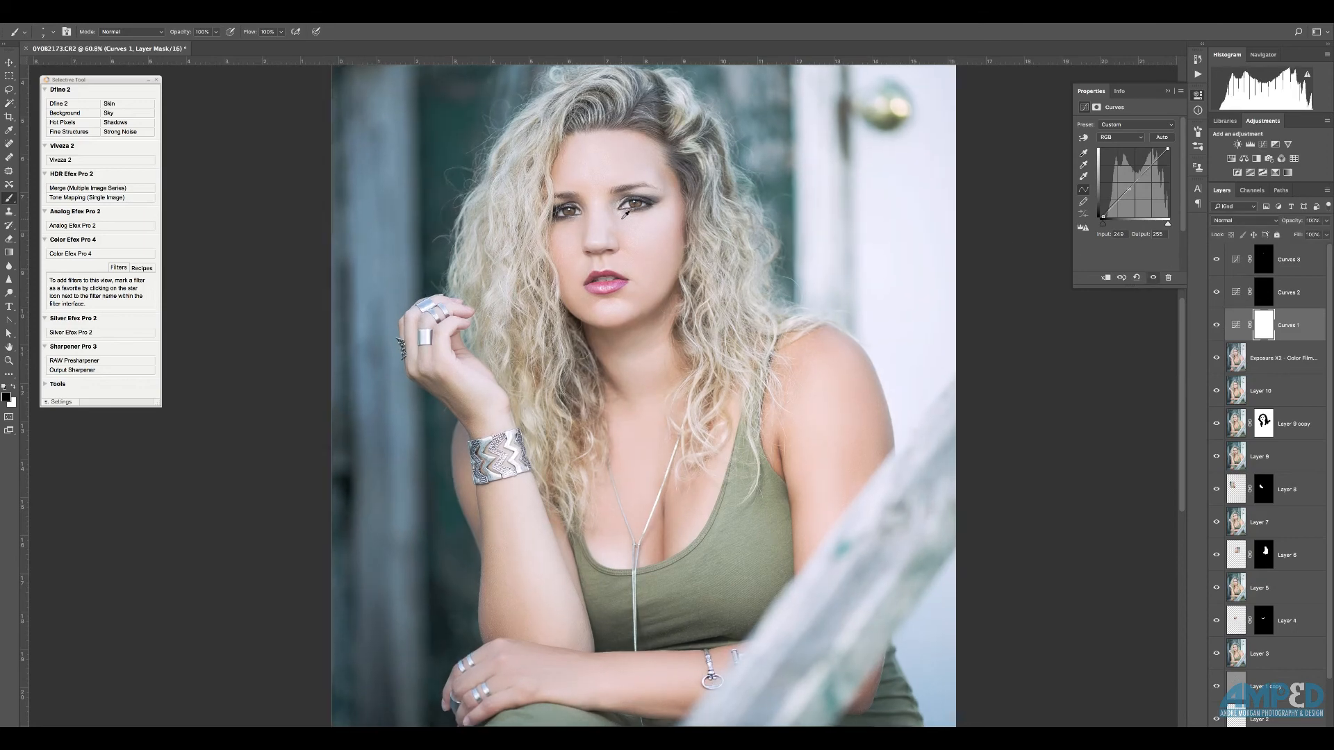
- Examine the eyes up close with the brightening Curves 2 layer and the darkening Curves 3 layer switched off and on
scroll(633, 211, "up", 3)
scroll(632, 211, "up", 3)
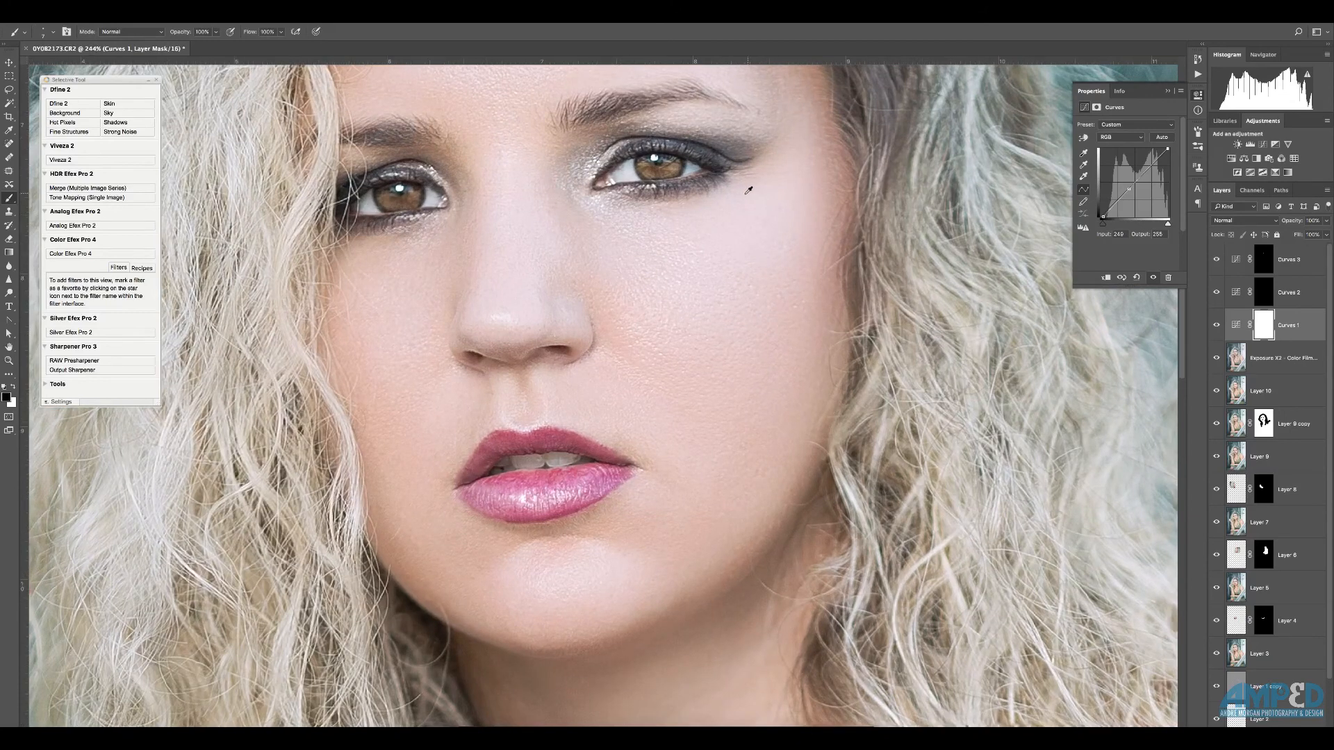
left_click(1216, 293)
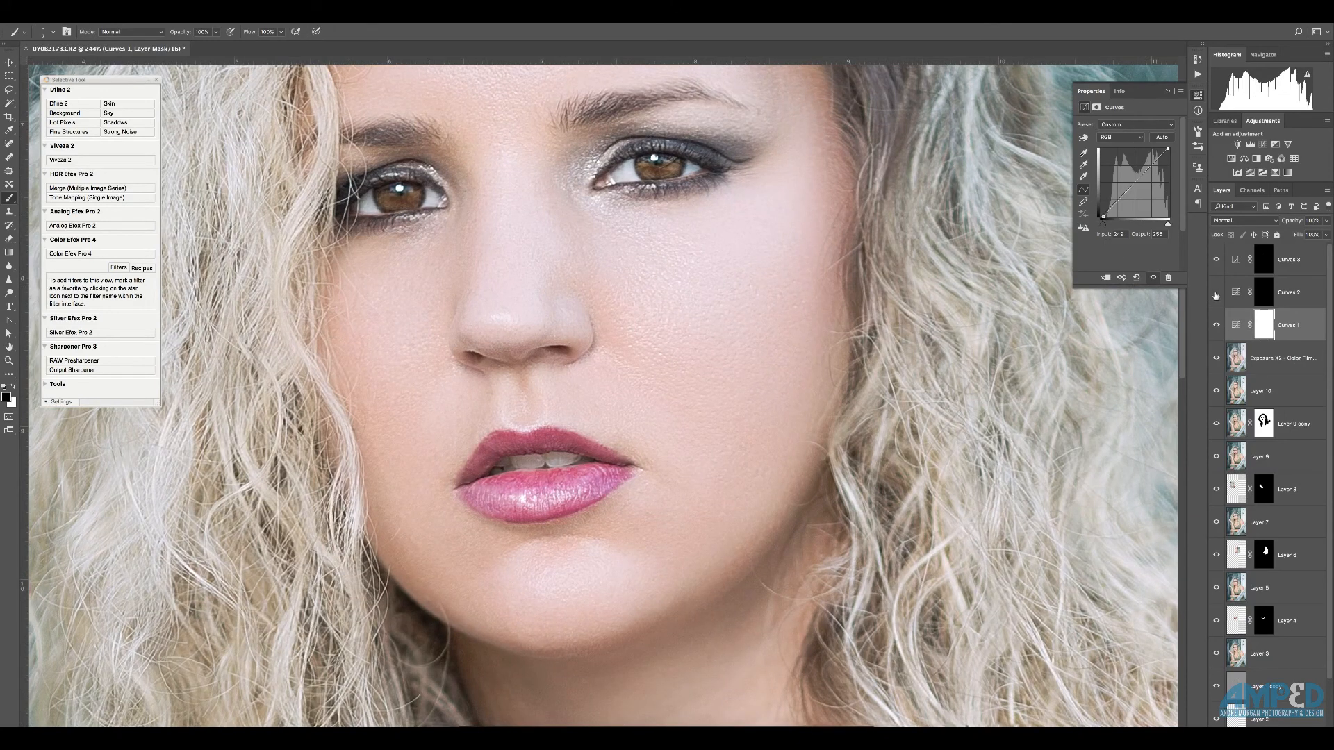
left_click(1217, 293)
left_click(1217, 292)
left_click(1216, 292)
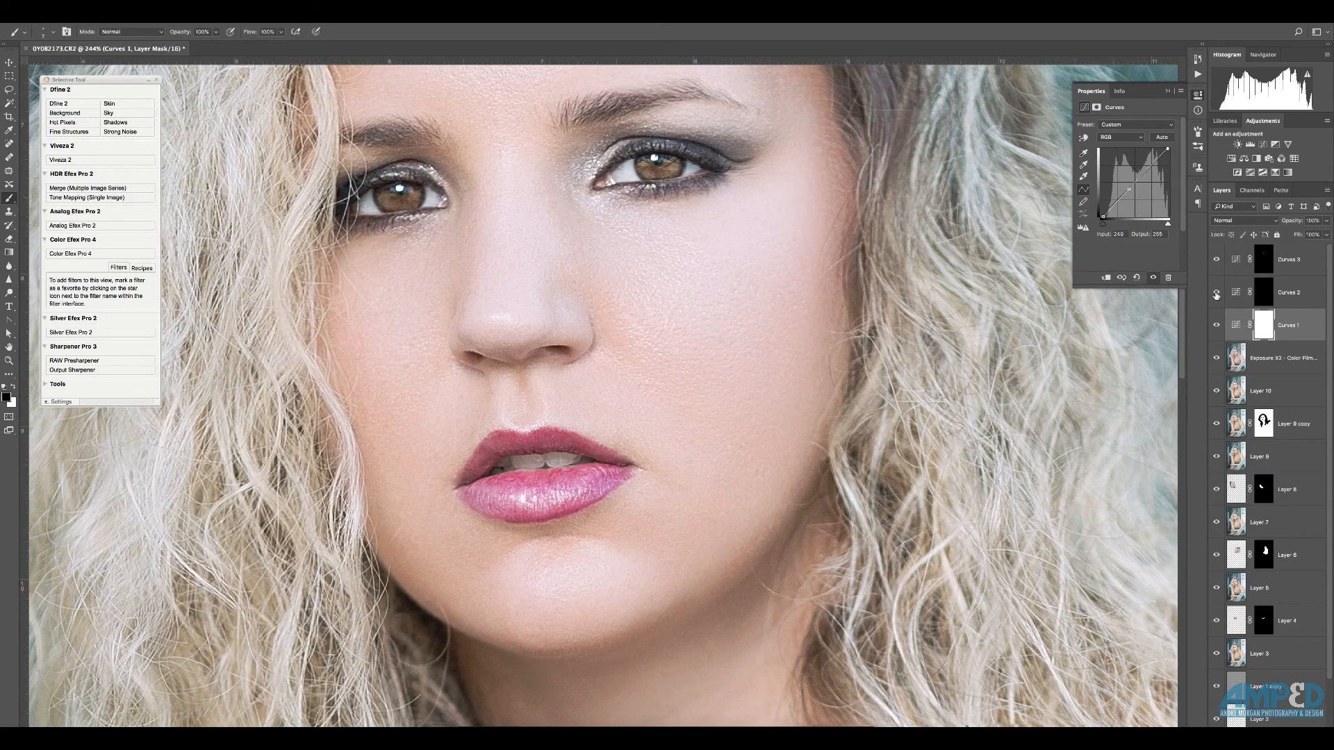
left_click(1217, 259)
- Fine-tune the point on the Curves 3 layer's curve that darkens the iris edges
left_click(1263, 259)
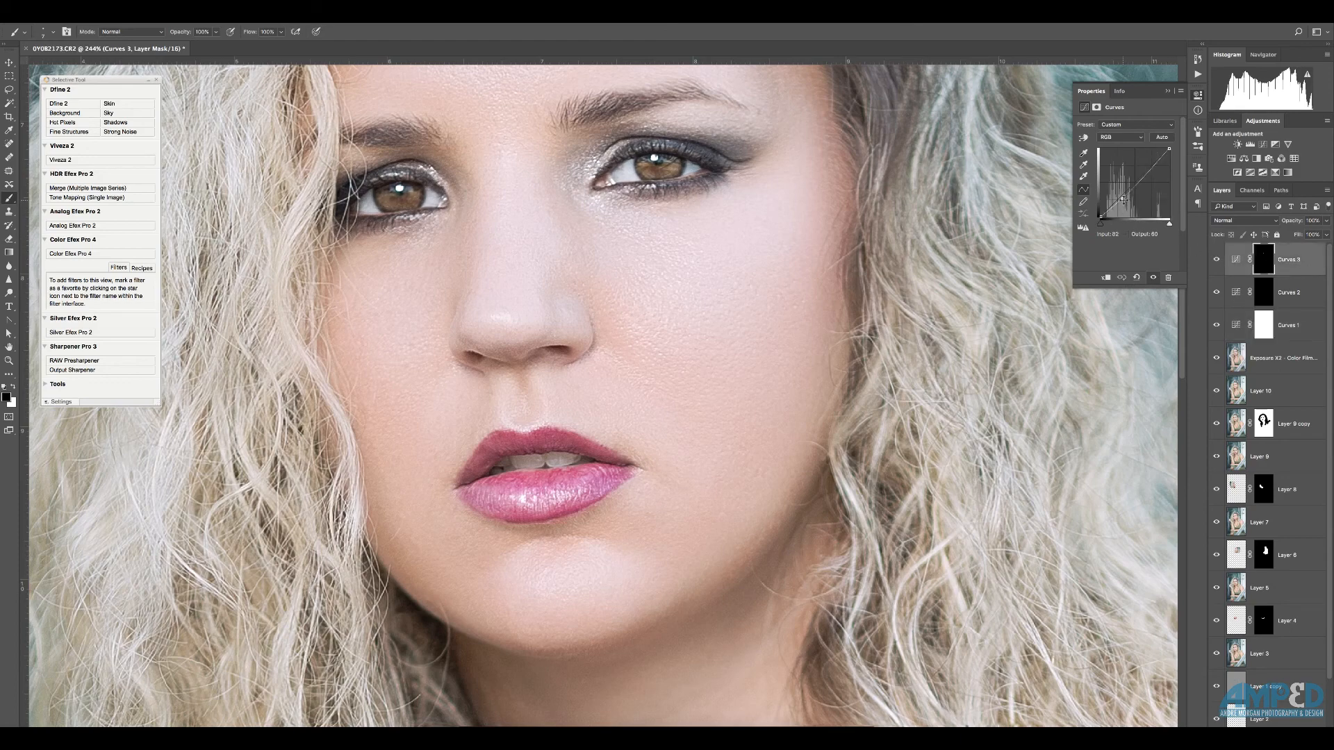
left_click_drag(1123, 199, 1123, 199)
scroll(738, 274, "down", 5)
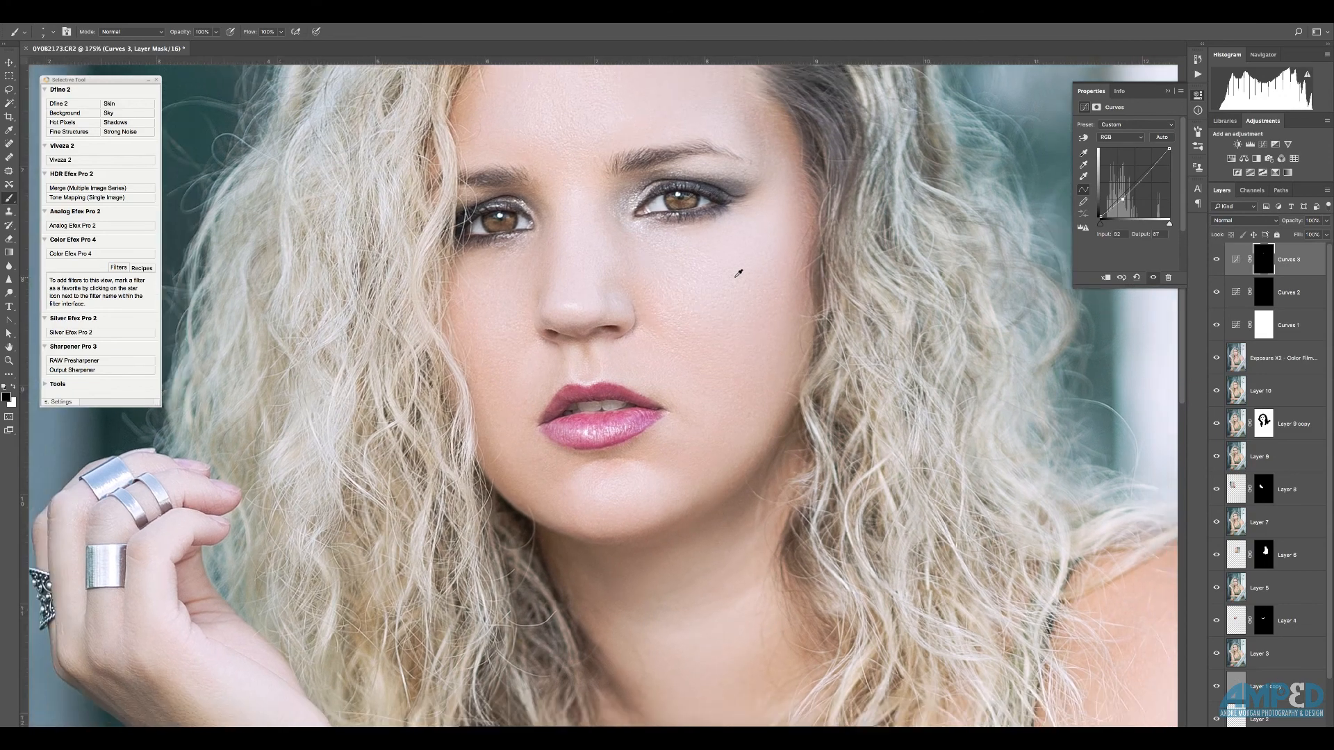
scroll(739, 273, "down", 1)
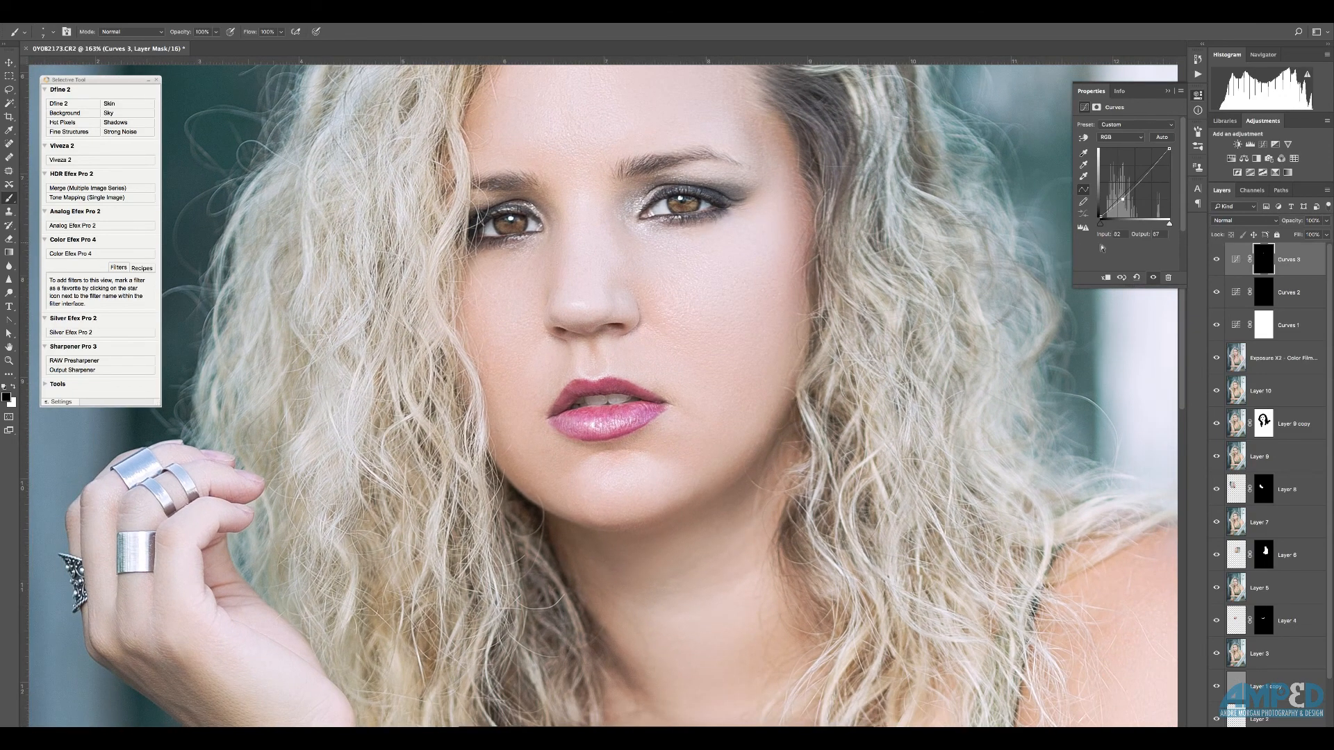
- Soften the Curves 3 layer's mask with a Gaussian Blur of about 1 pixel radius, checking the preview off and on
left_click(257, 15)
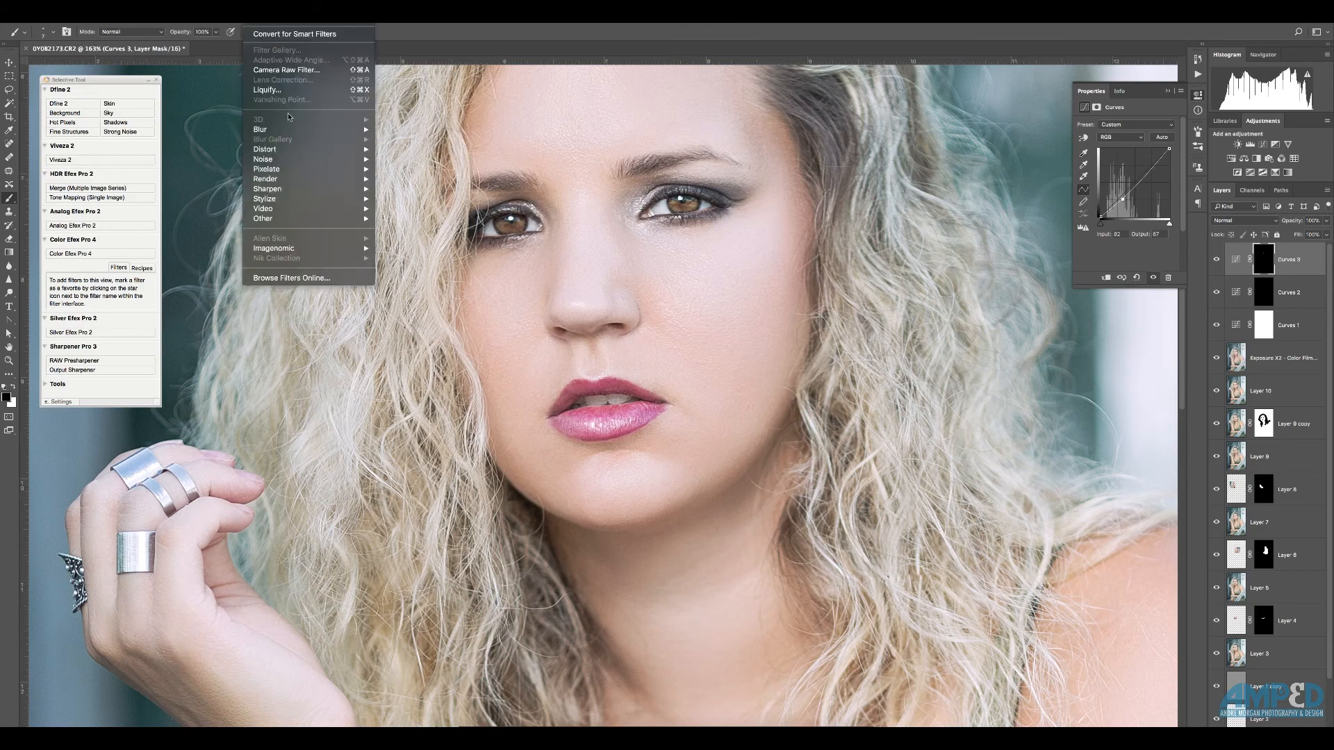
left_click(301, 139)
mouse_move(299, 130)
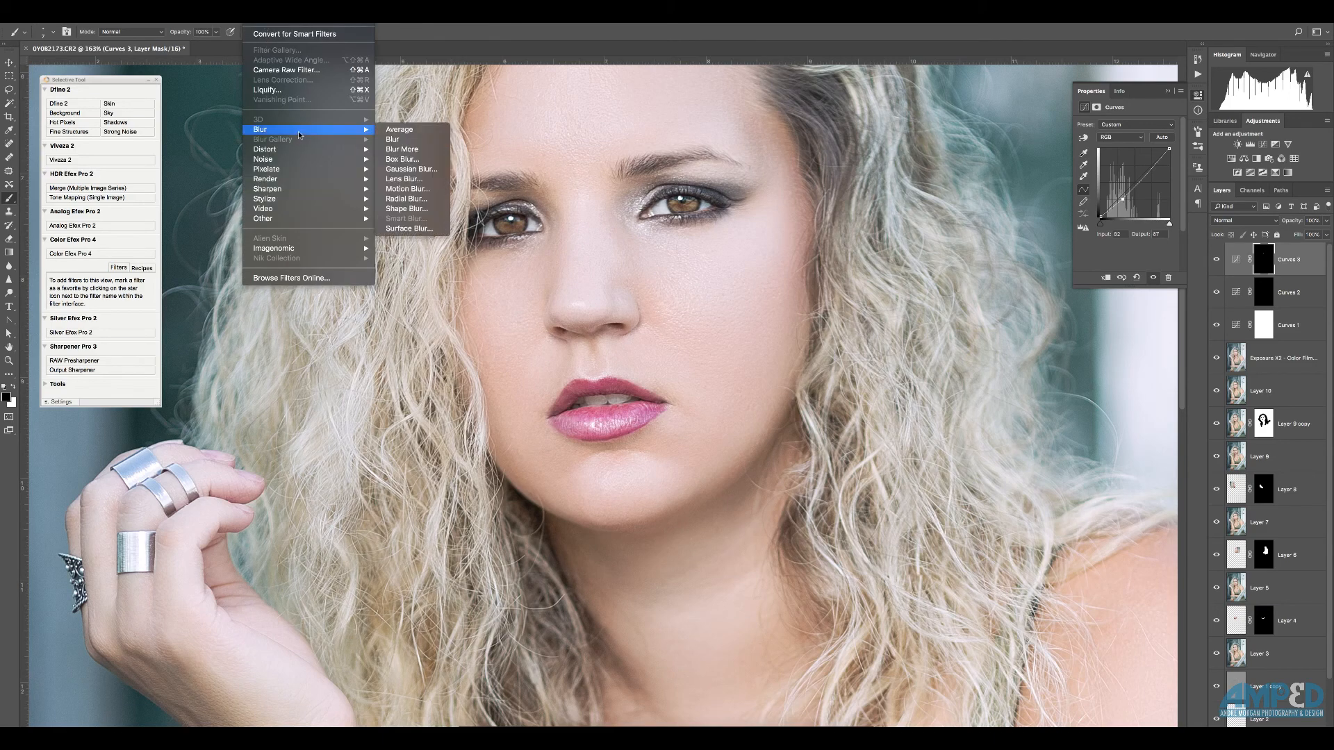
left_click(410, 169)
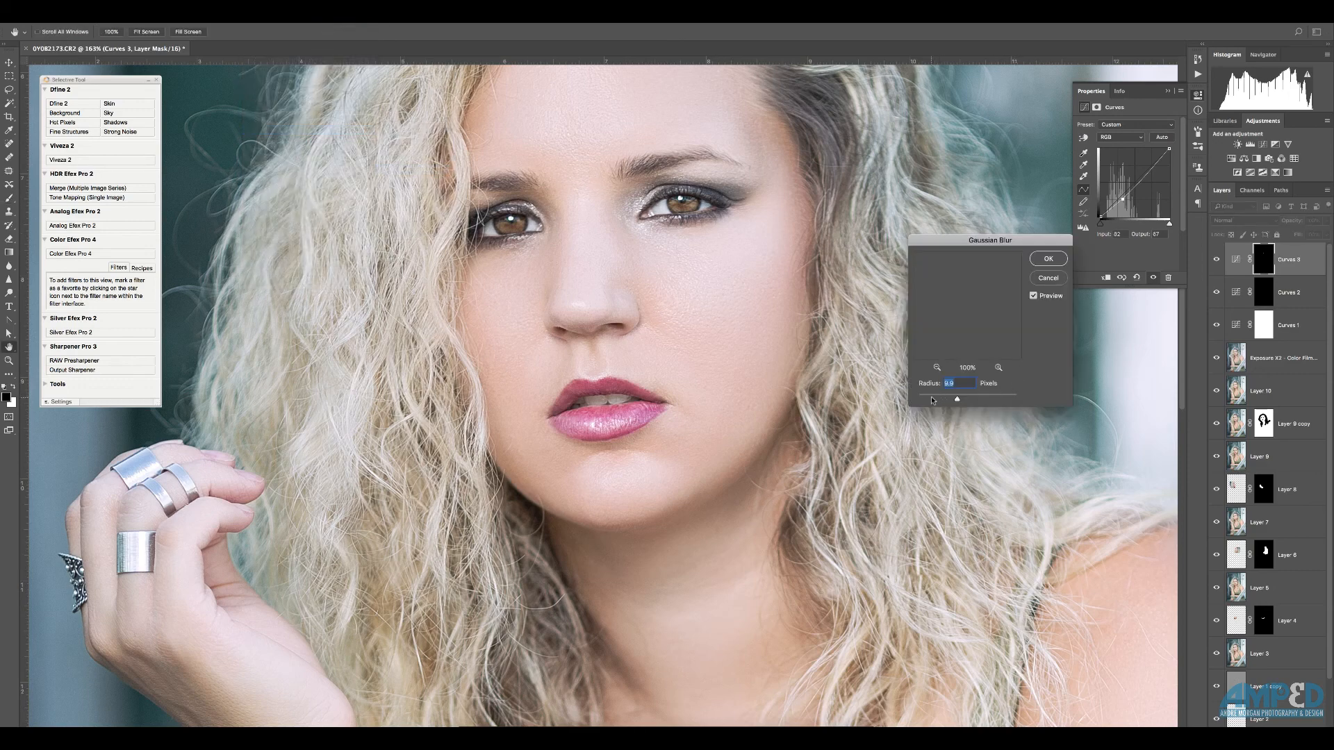
left_click_drag(933, 401, 929, 400)
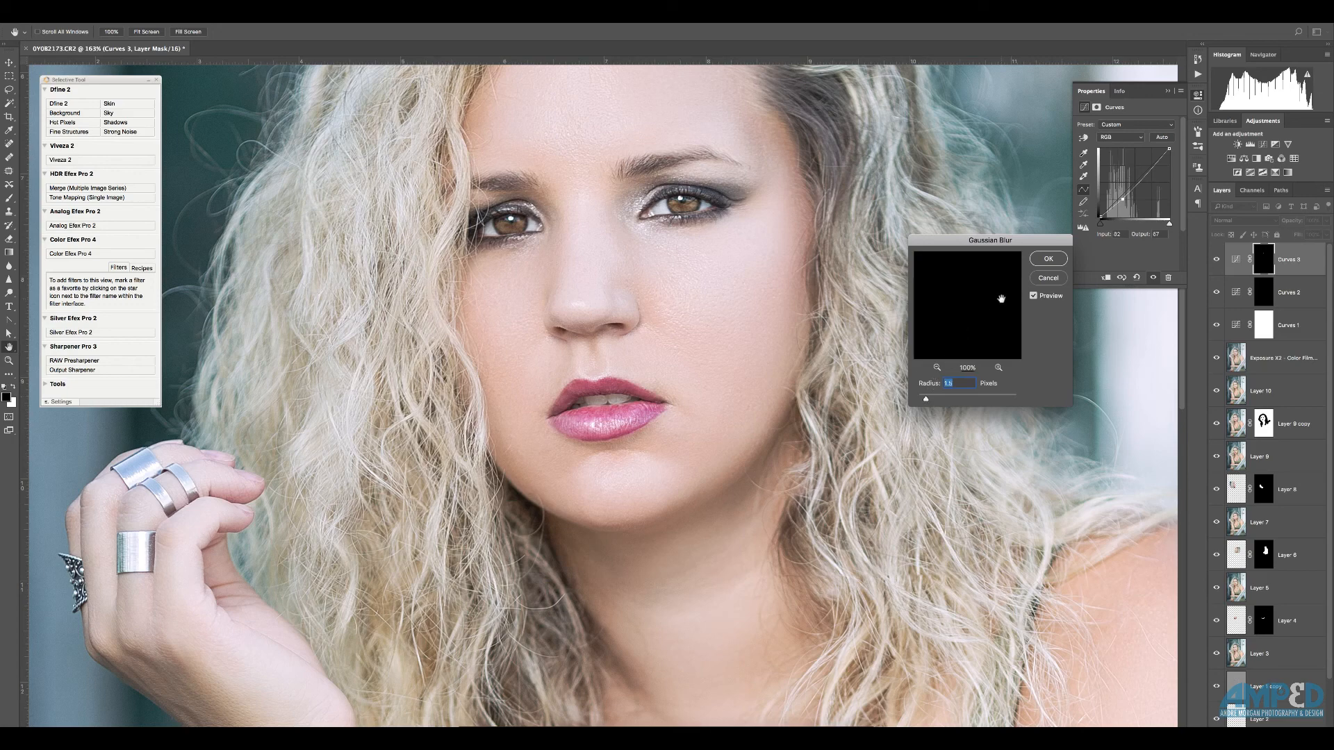
left_click(1034, 296)
left_click(1035, 297)
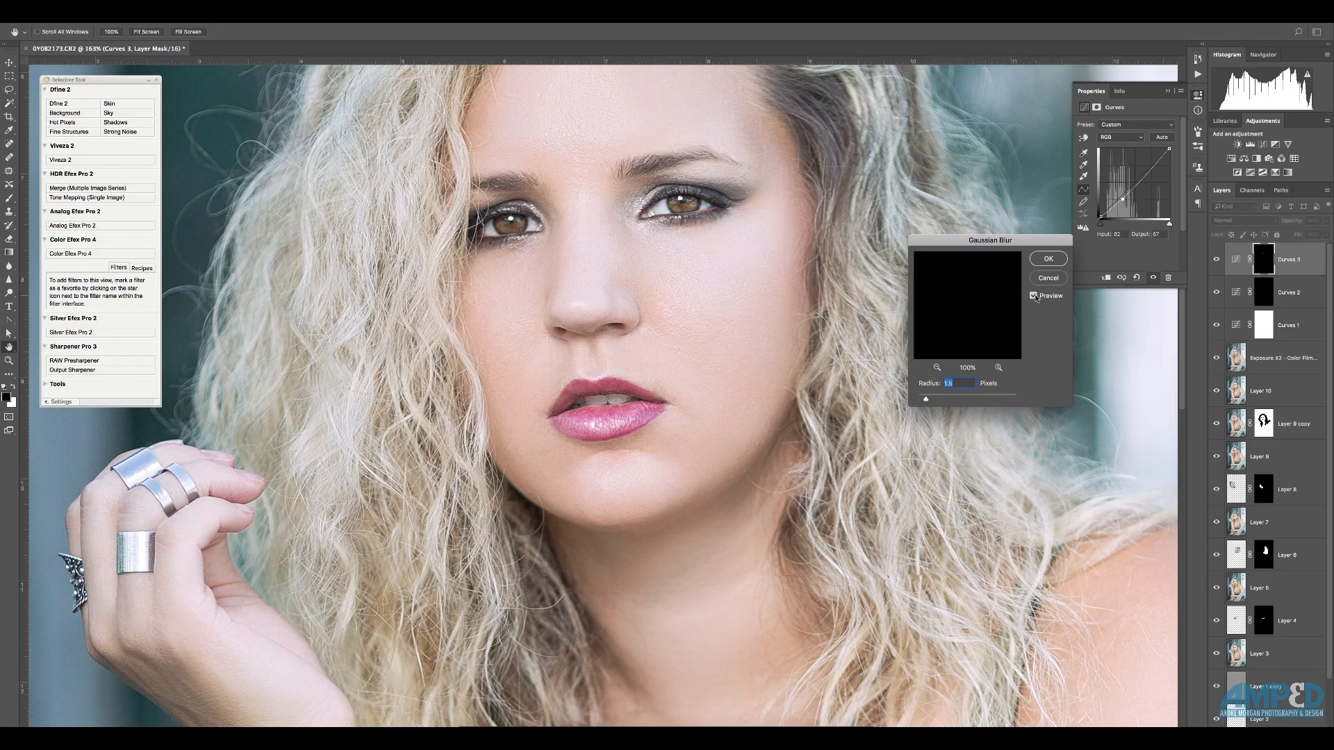
left_click(1052, 259)
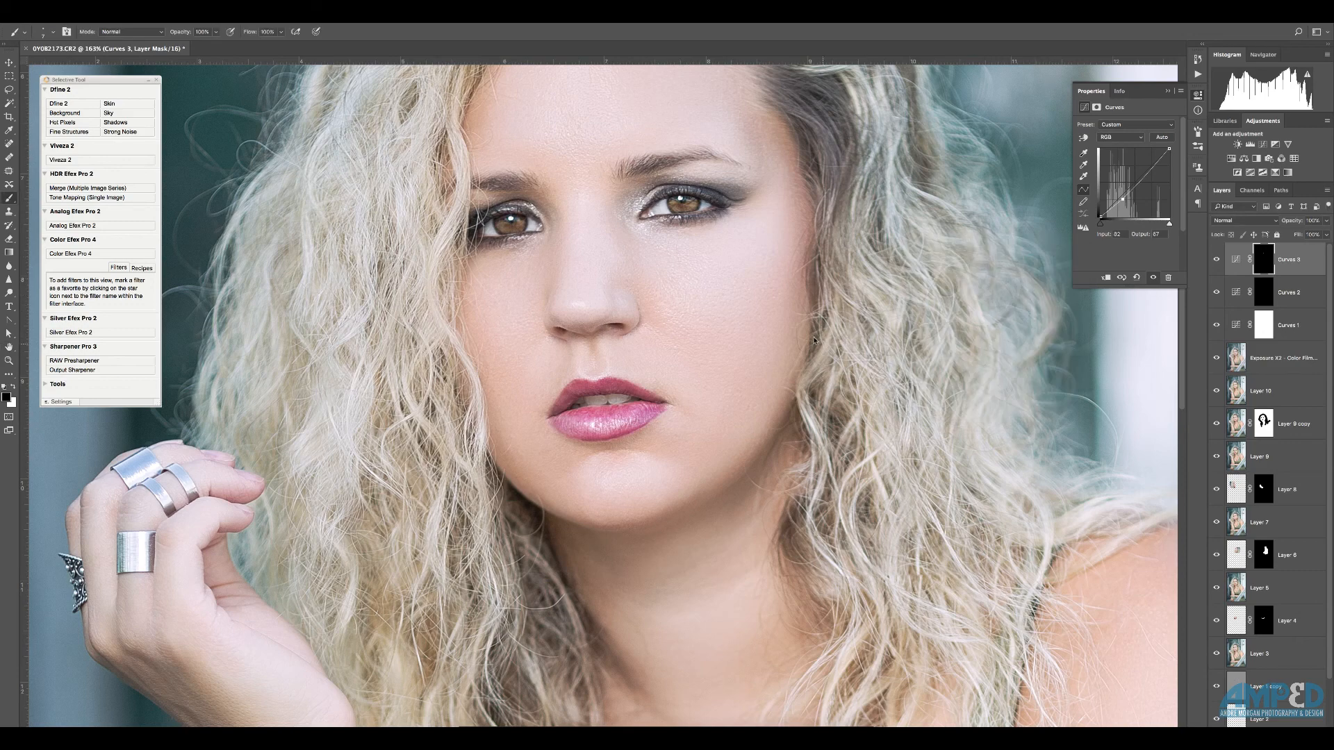
- Group the Curves 2 and Curves 3 layers and name the group "eyes"
scroll(814, 340, "down", 5)
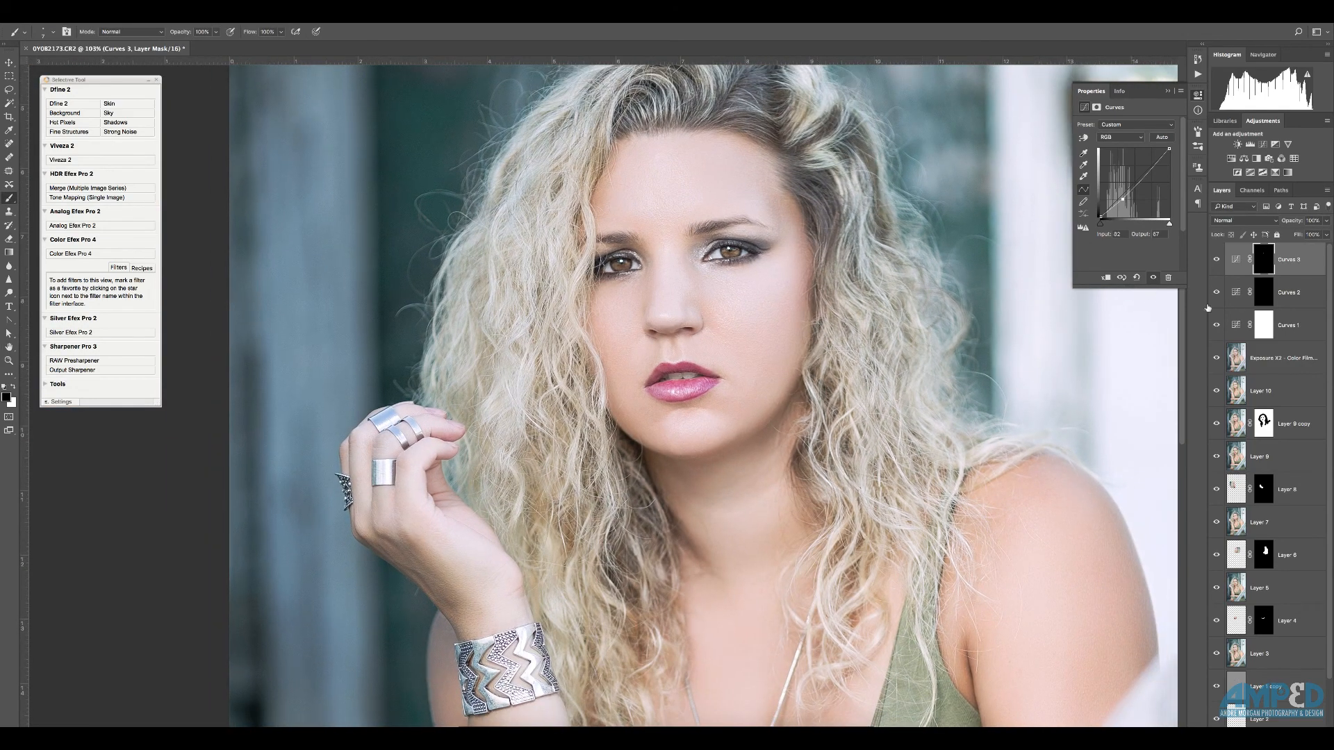
left_click(1312, 295, "shift")
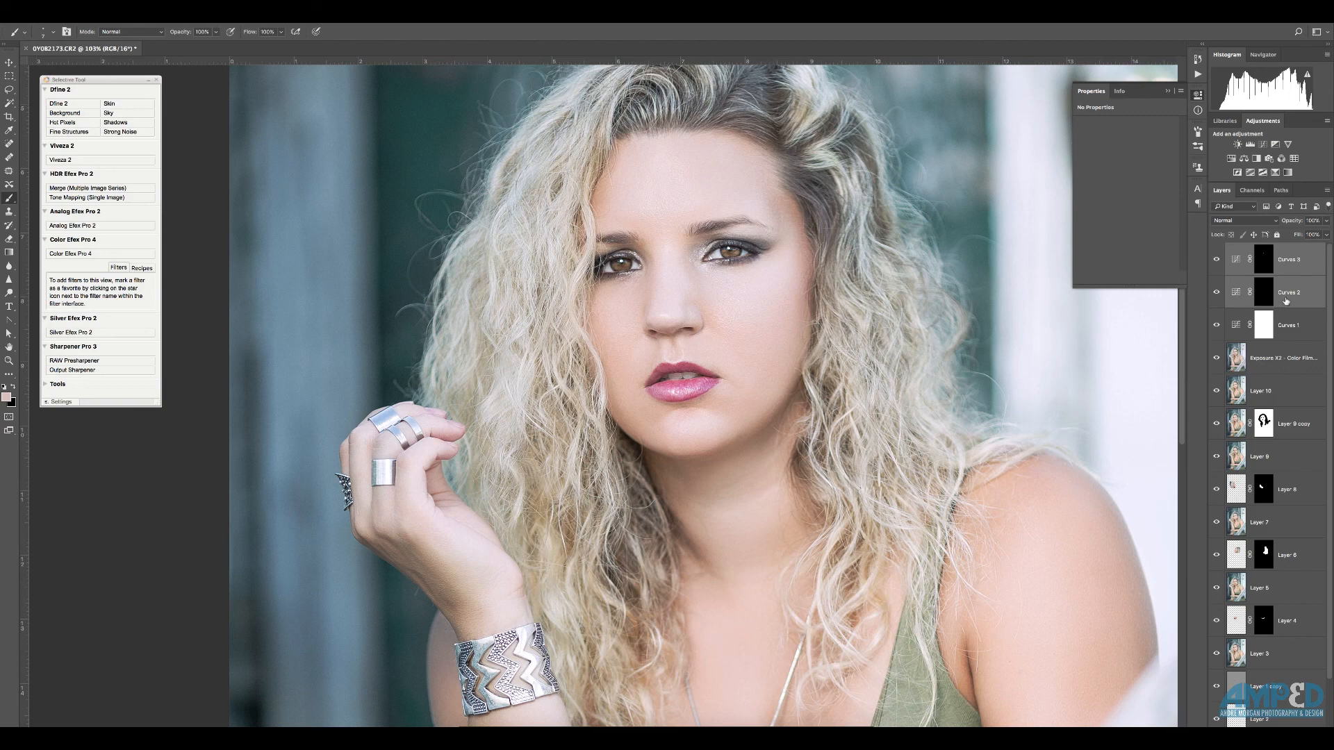
key("ctrl+g")
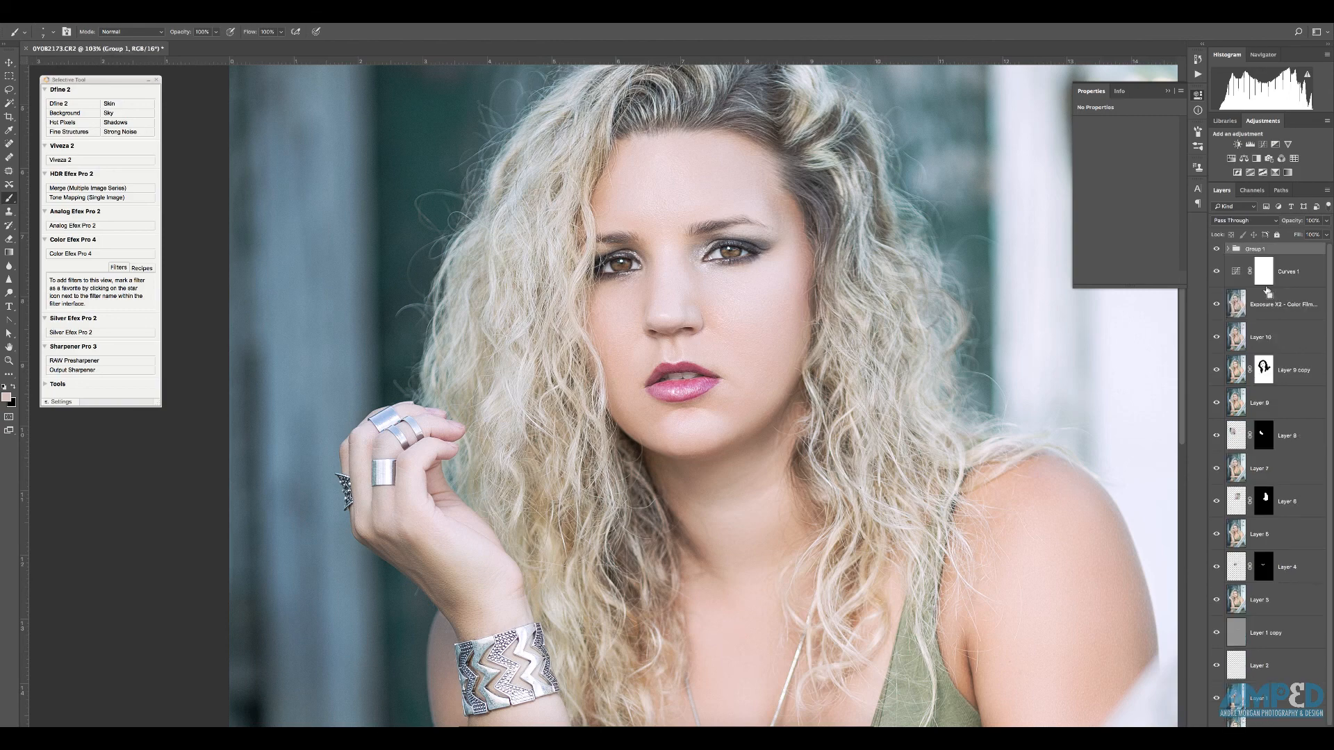
double_click(1266, 250)
type("eyes")
key("Return")
- Compare the portrait's eyes with the "eyes" group hidden and shown
left_click(1217, 250)
left_click(1217, 250)
left_click(1216, 250)
left_click(1215, 251)
left_click(1216, 250)
left_click(1215, 250)
left_click(1214, 250)
left_click(1214, 251)
- Compare the whole retouched portrait with the original by repeatedly hiding and restoring every layer except Background
scroll(890, 337, "down", 2)
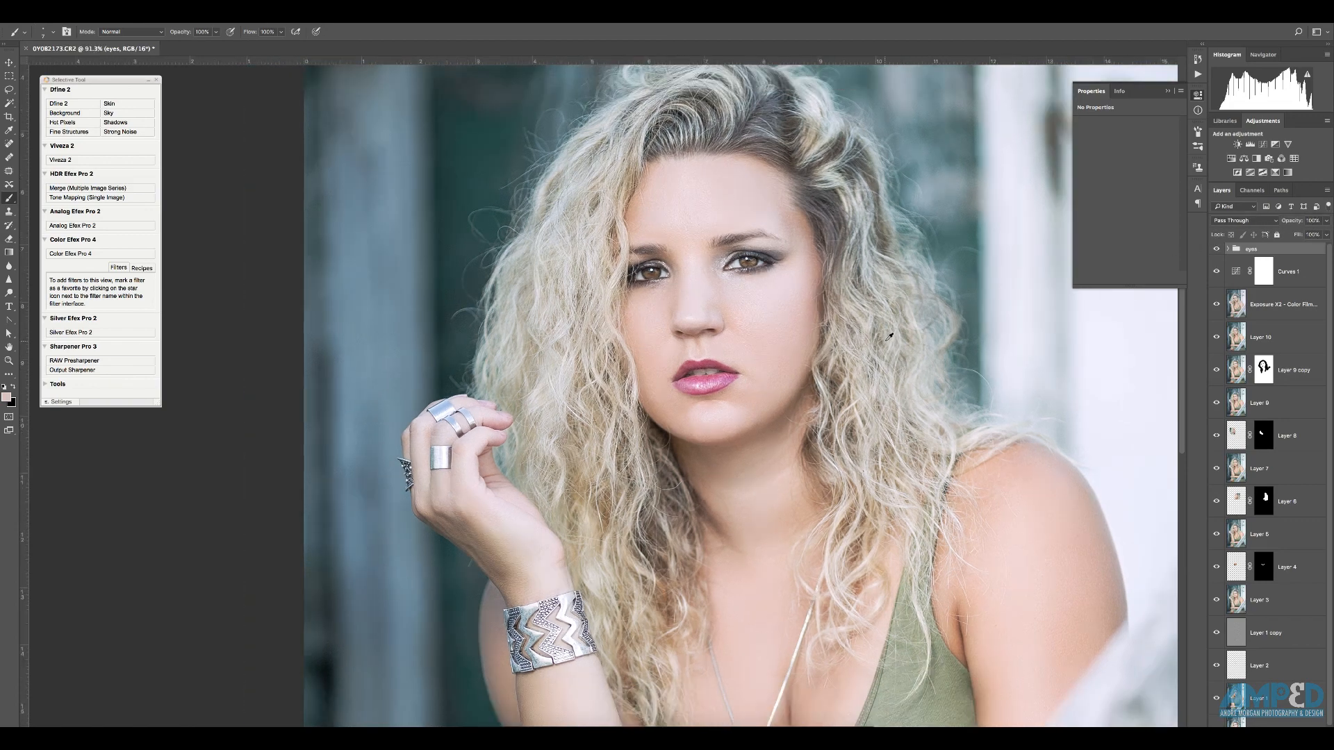
scroll(889, 337, "down", 2)
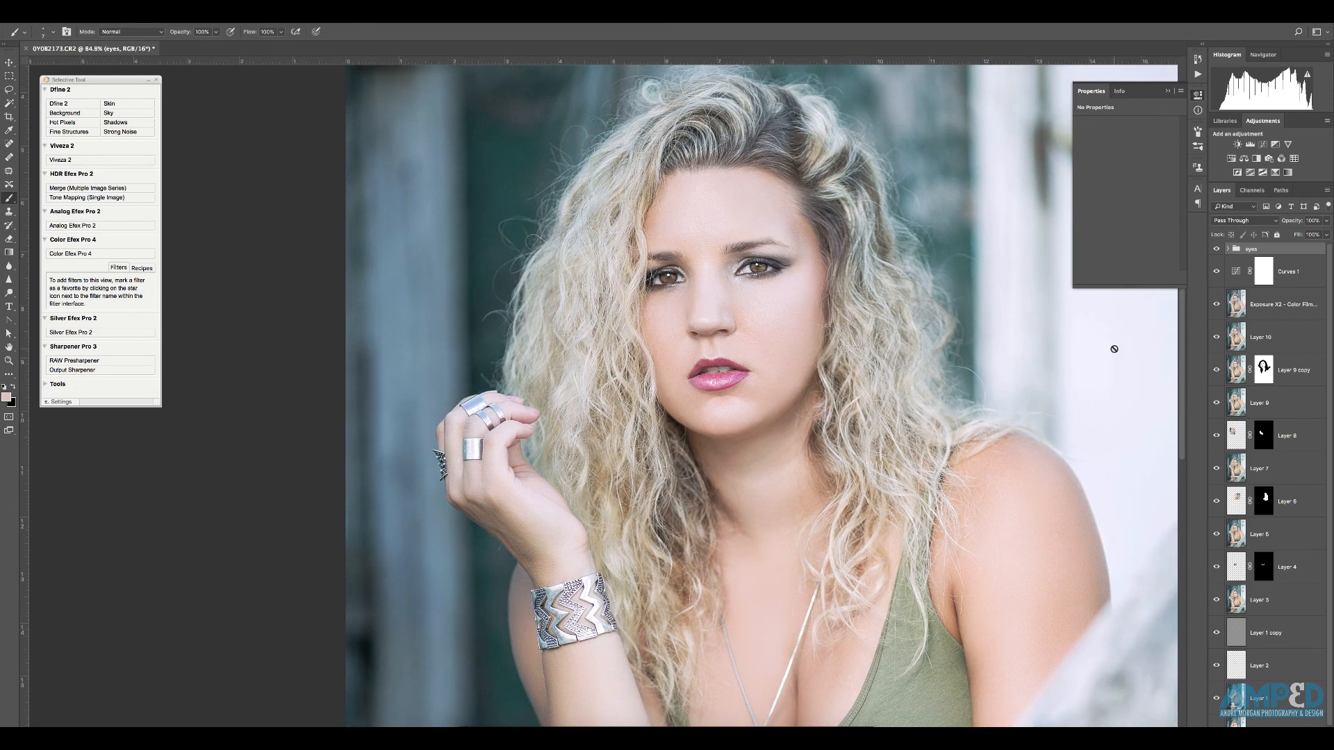
scroll(875, 384, "down", 2)
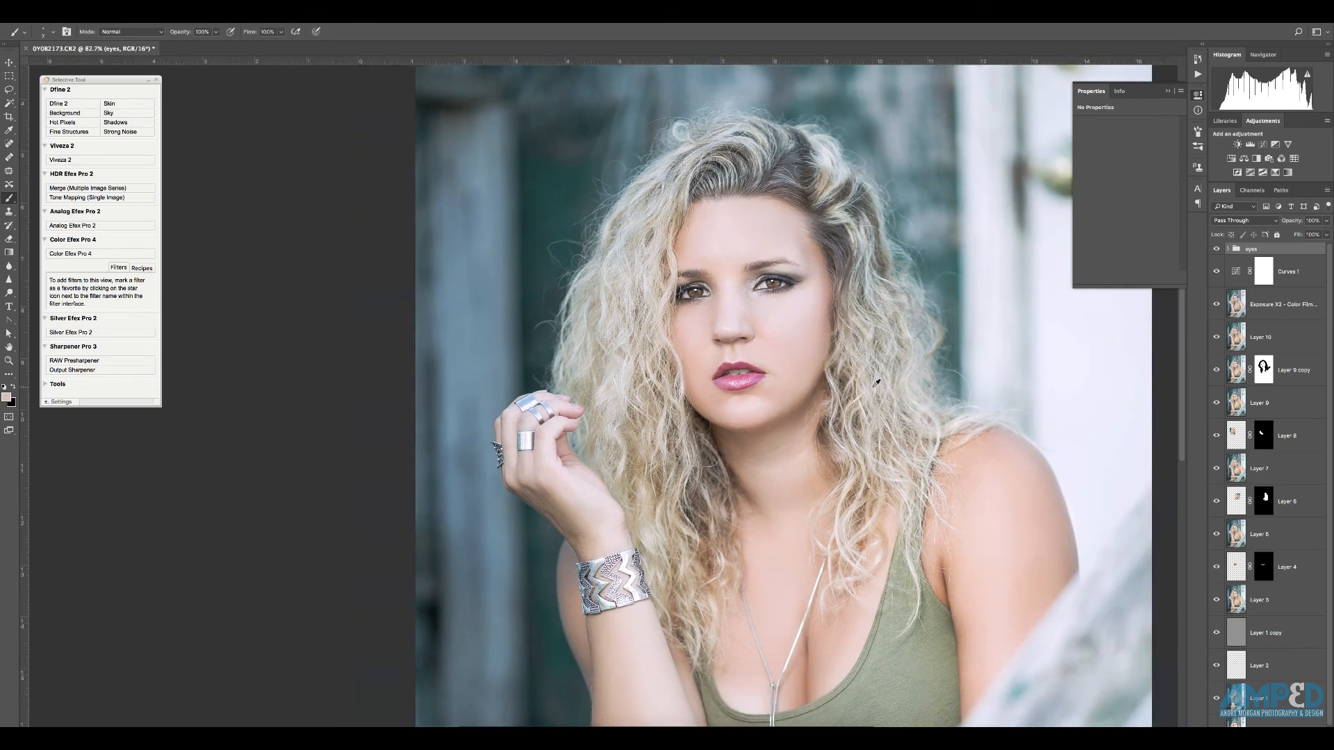
scroll(875, 383, "down", 5)
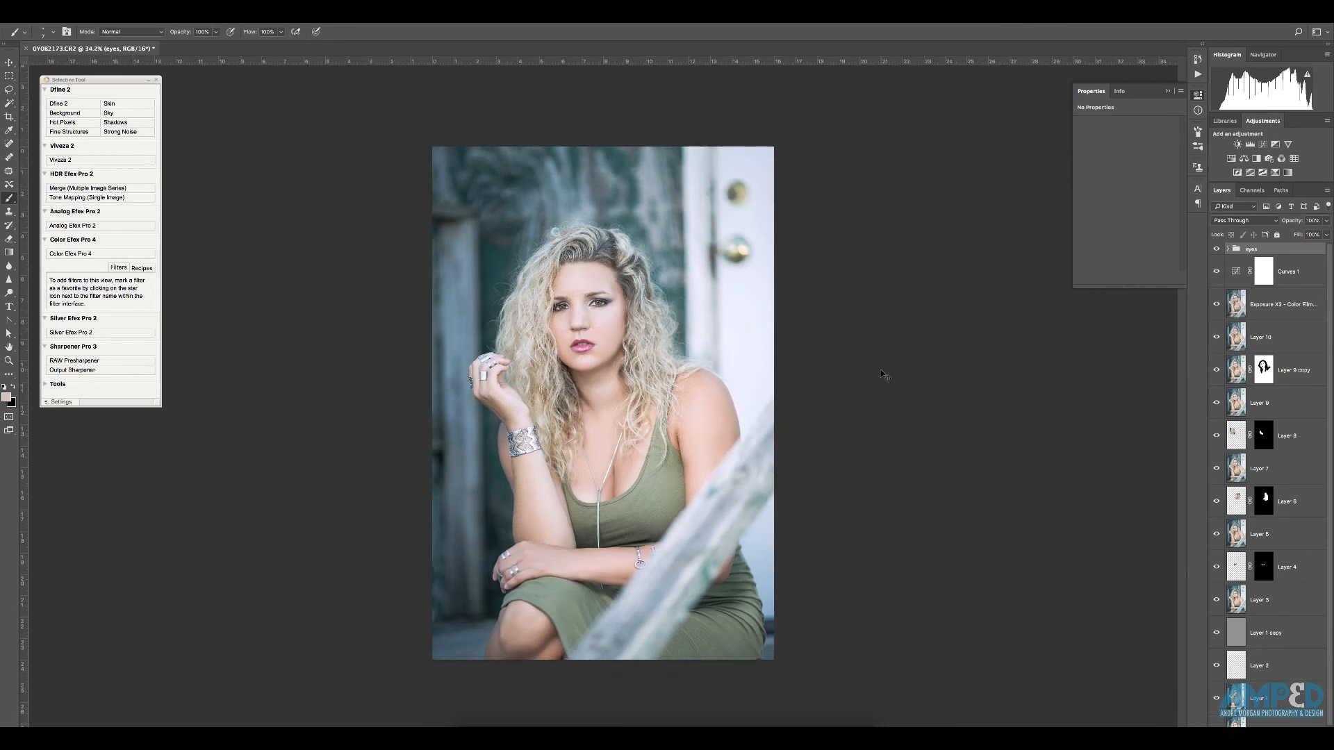
key("ctrl+equal")
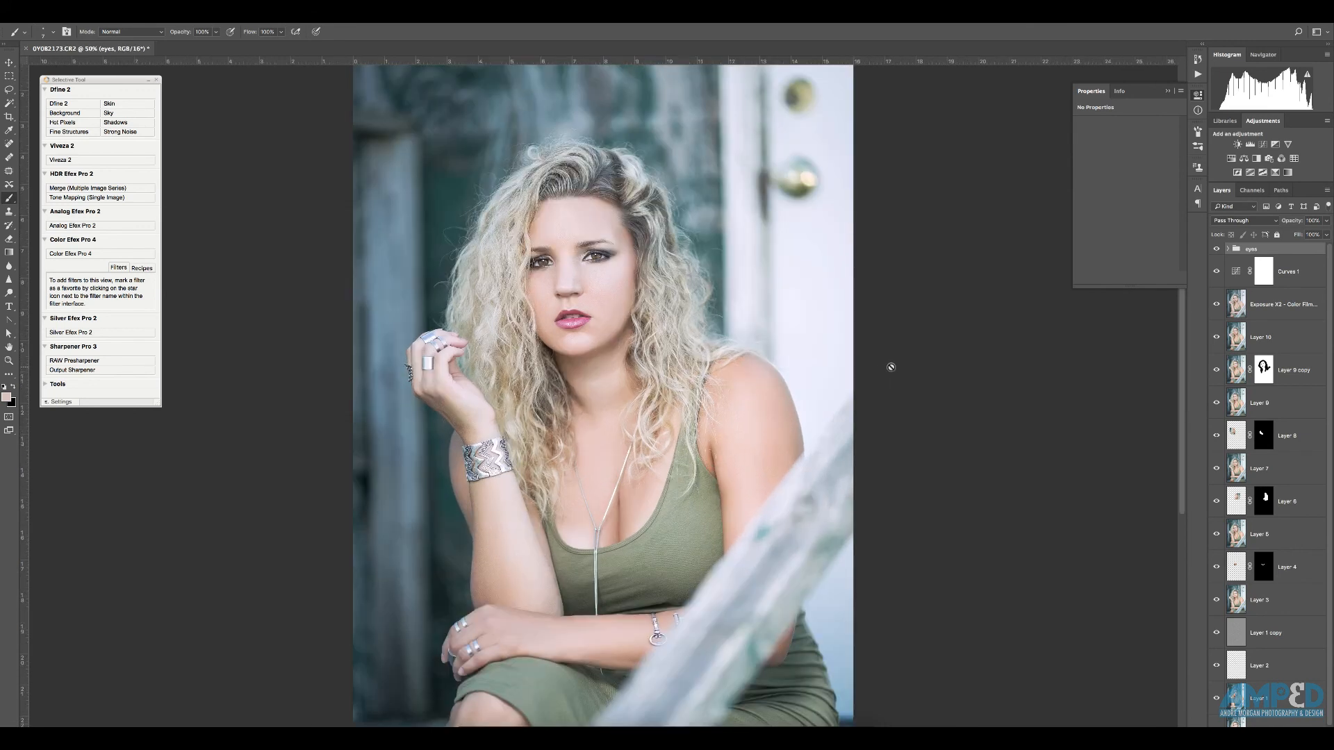
scroll(1226, 678, "down", 1)
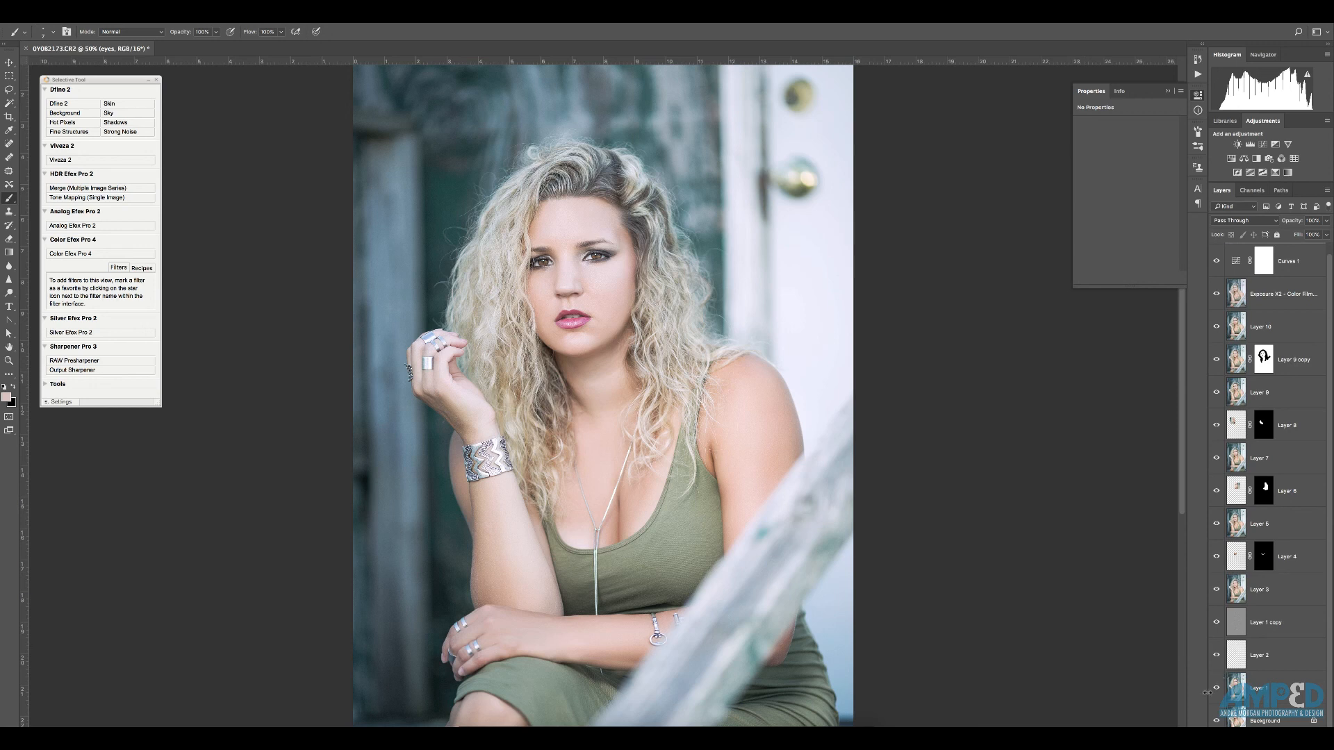
left_click(1217, 721, "alt")
left_click(1217, 721, "alt")
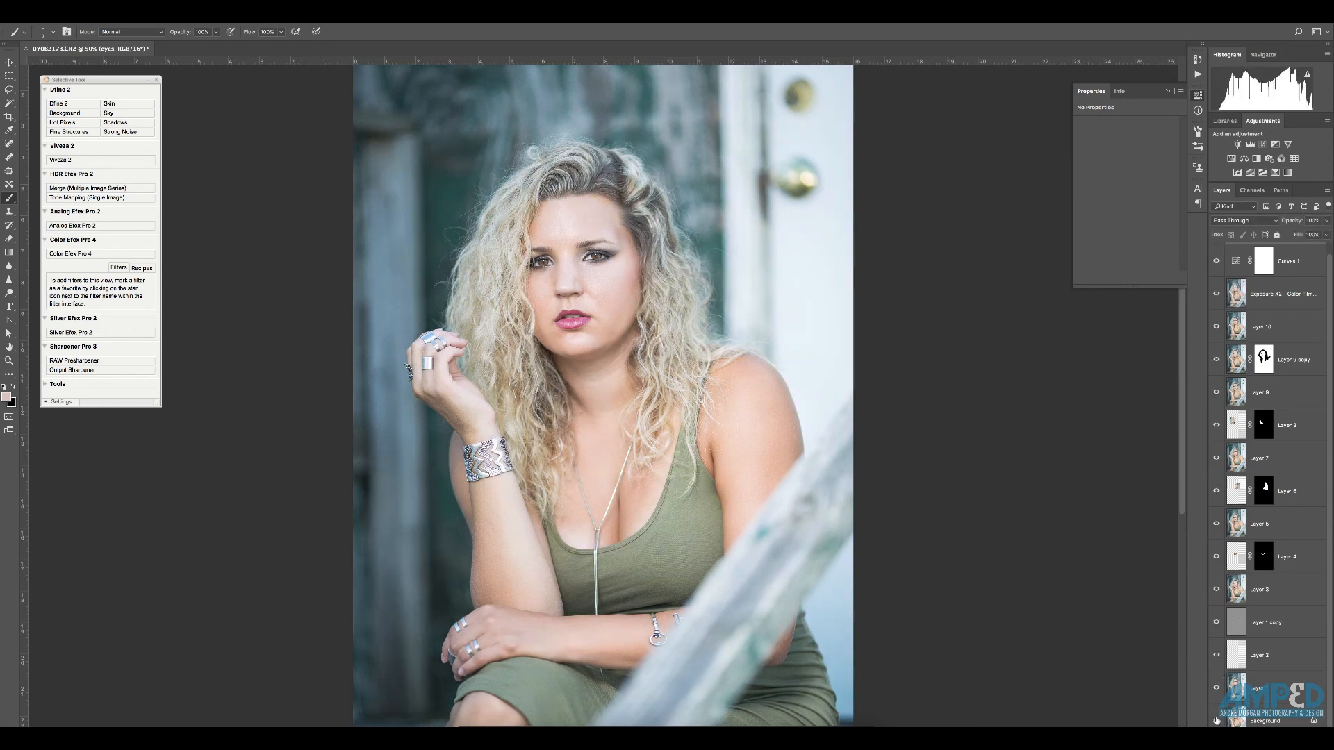
left_click(1217, 721, "alt")
left_click(1217, 721, "alt")
left_click(1216, 722, "alt")
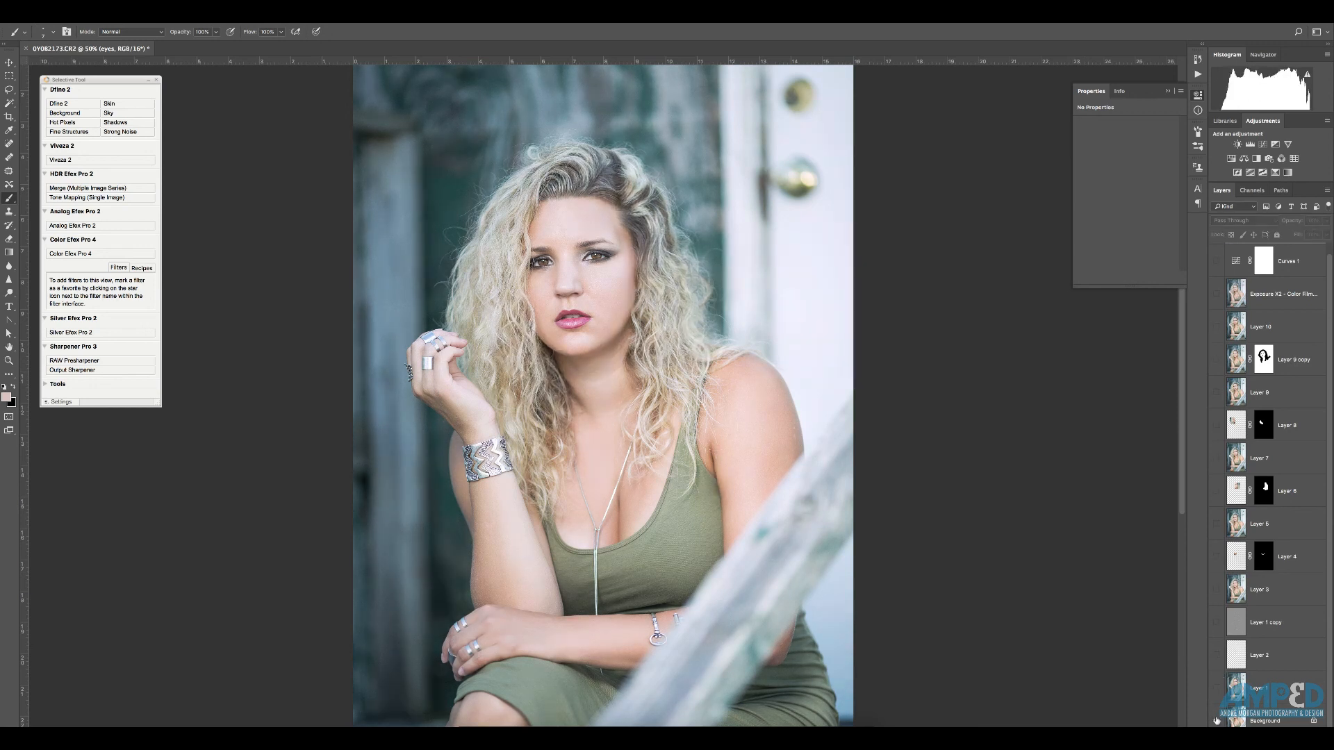
left_click(1217, 721, "alt")
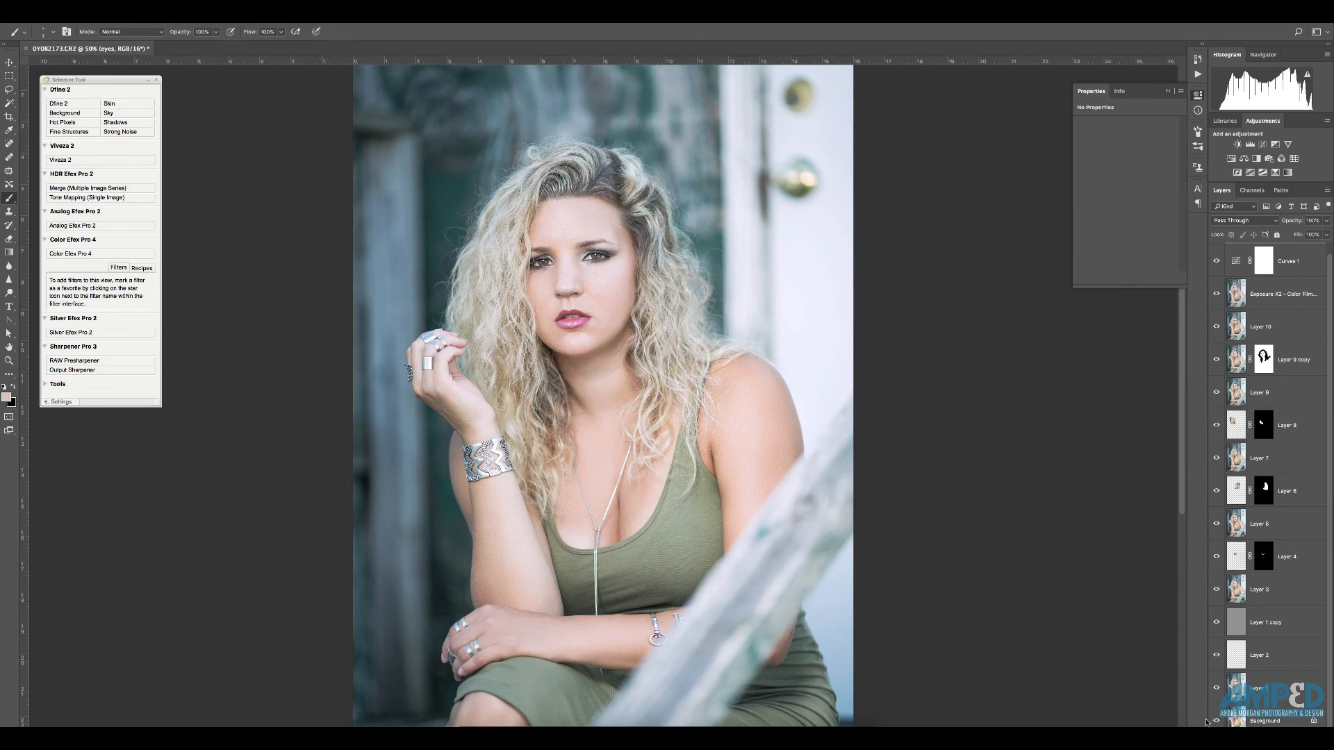
left_click(1216, 722, "alt")
left_click(1216, 722, "alt")
left_click(1216, 722, "alt")
left_click(1216, 722, "alt")
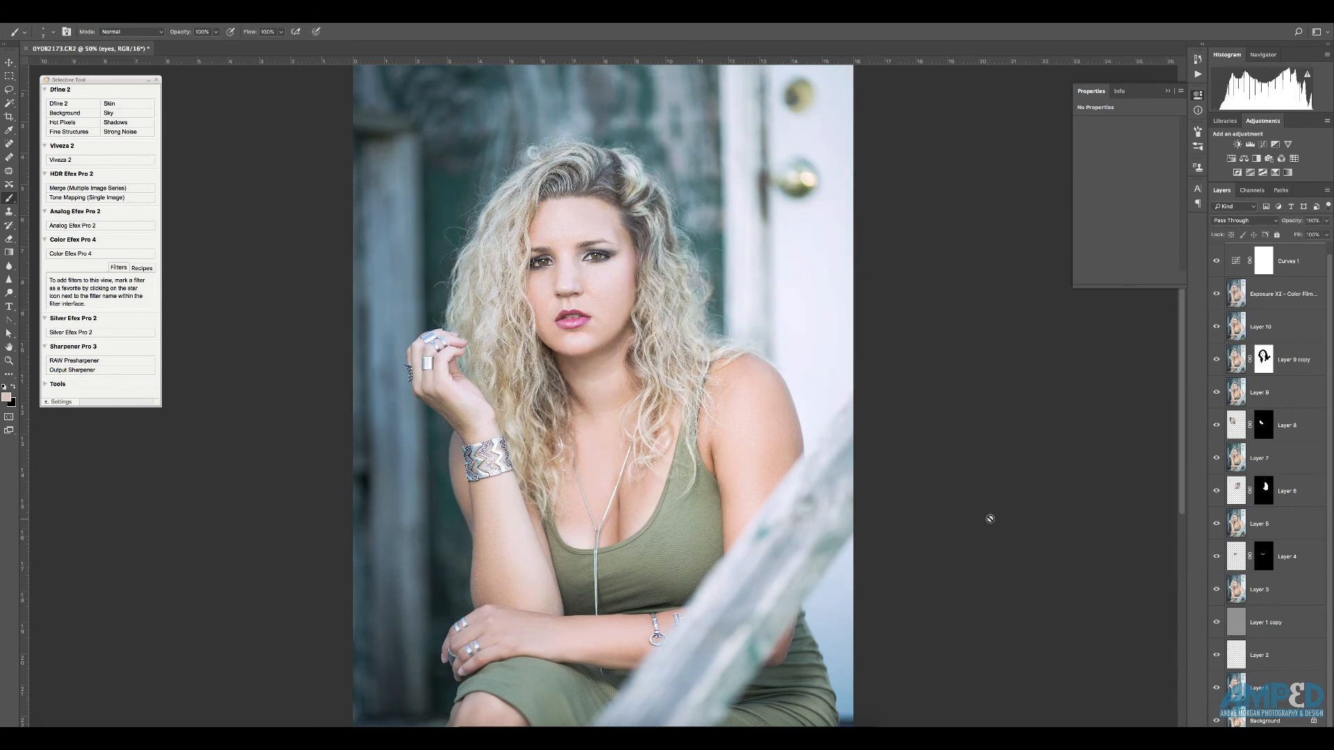